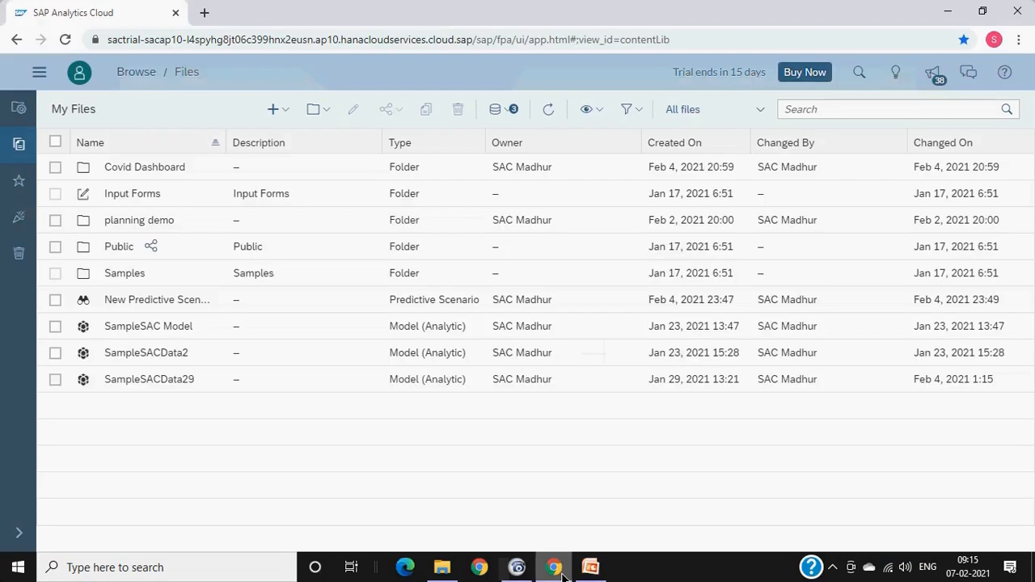
Step: Create a new model by importing the Sample sheet of Sample SAC Data.xlsx, using the first row as column headers
{"action": "left_click", "coordinate": [37, 74]}
{"action": "mouse_move", "coordinate": [75, 148]}
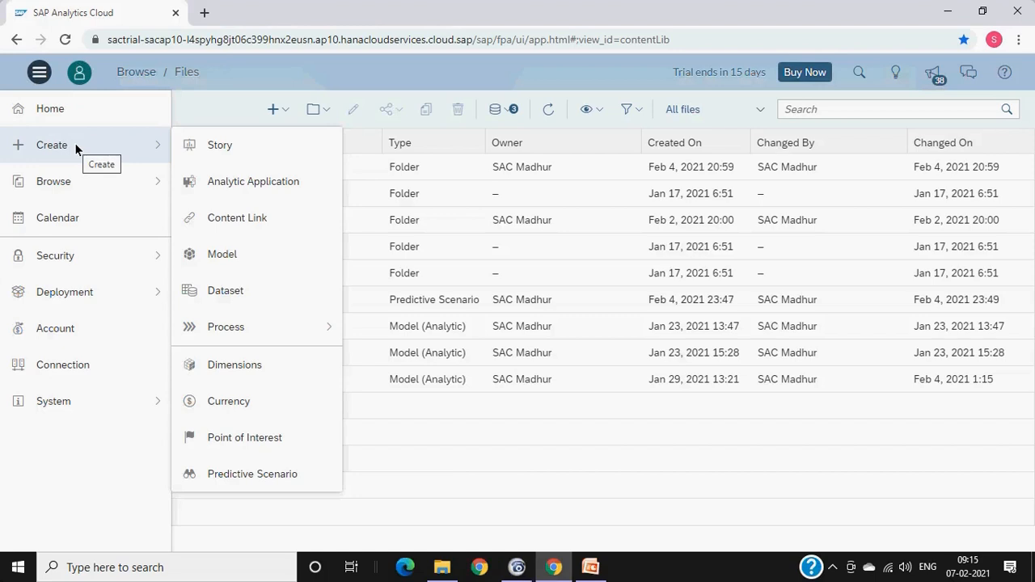
{"action": "left_click", "coordinate": [217, 254]}
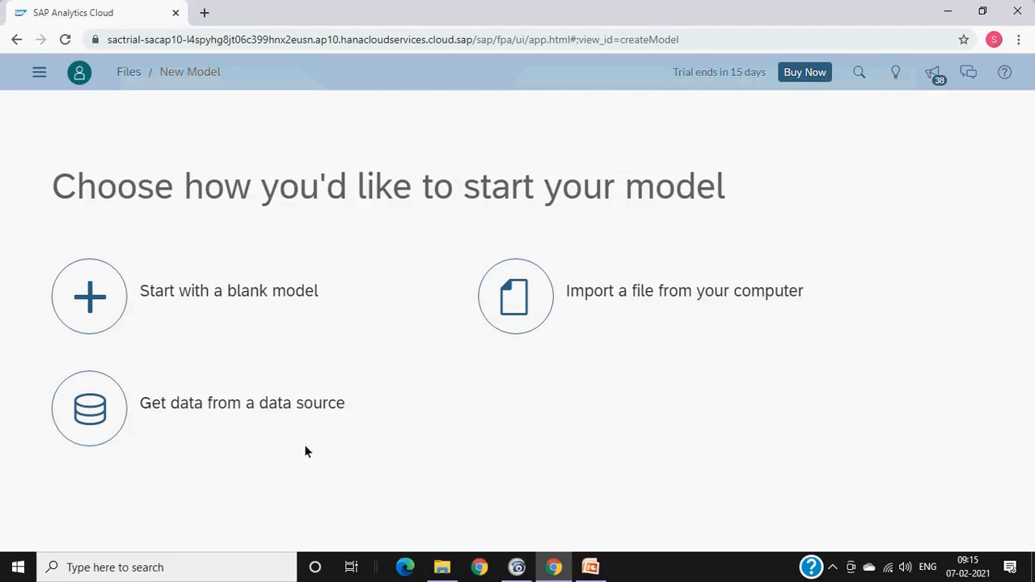
{"action": "left_click", "coordinate": [509, 312]}
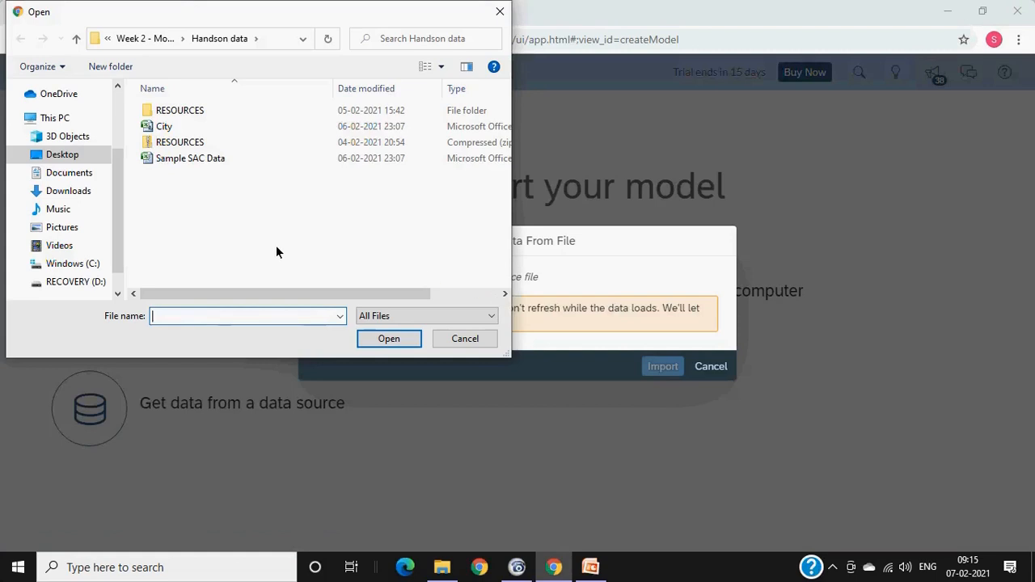
{"action": "left_click", "coordinate": [267, 161]}
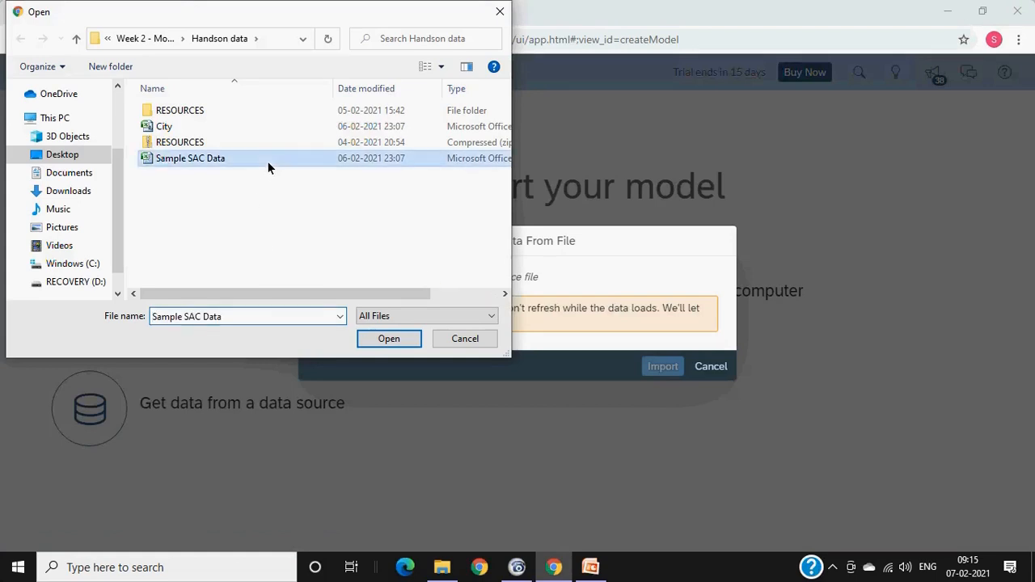
{"action": "left_click", "coordinate": [409, 339]}
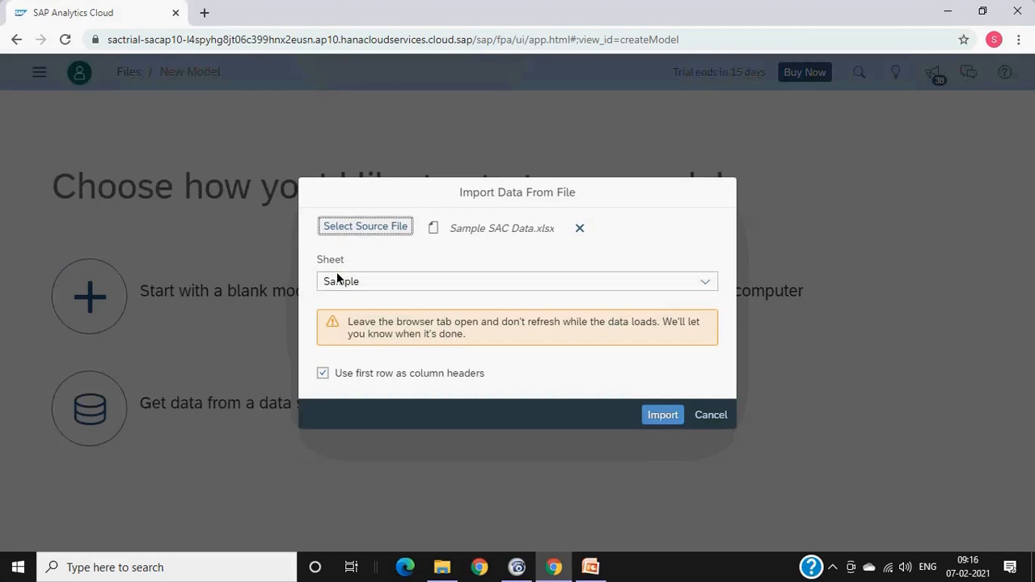
{"action": "left_click", "coordinate": [653, 412]}
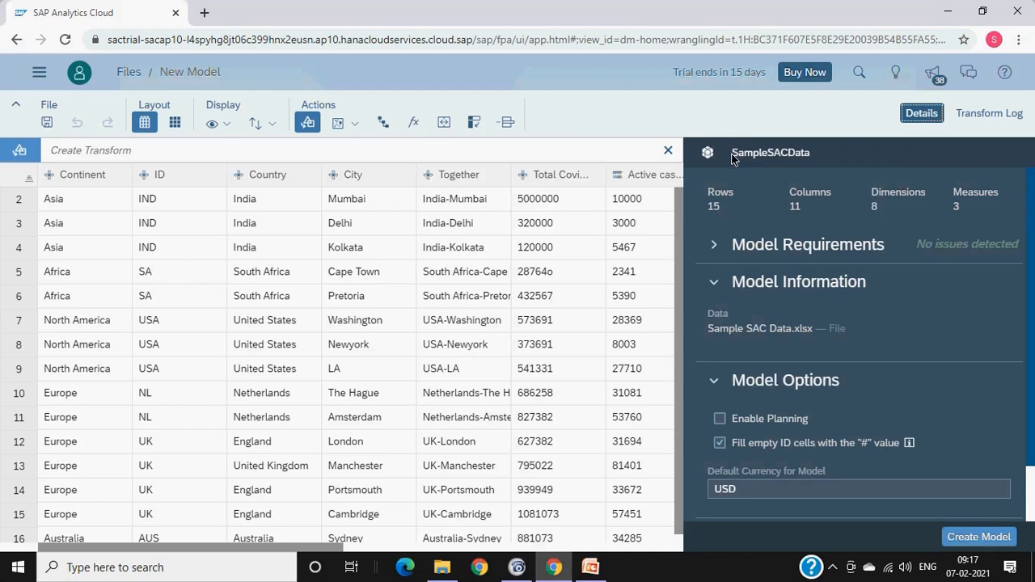
Step: Review the Model Requirements section for model quality, data quality and calculation issues, leaving it collapsed
{"action": "left_click", "coordinate": [713, 244]}
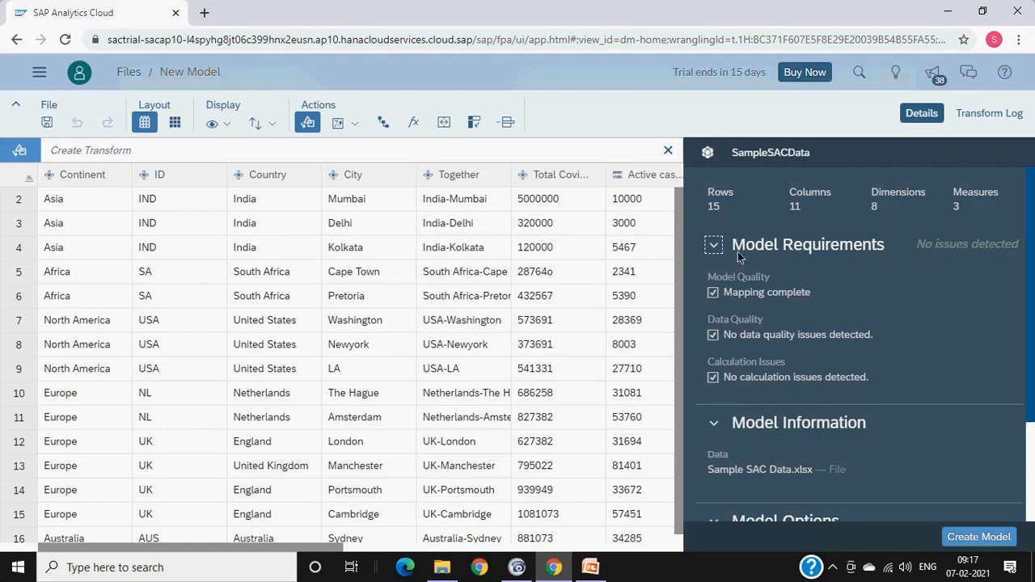
{"action": "left_click", "coordinate": [716, 251]}
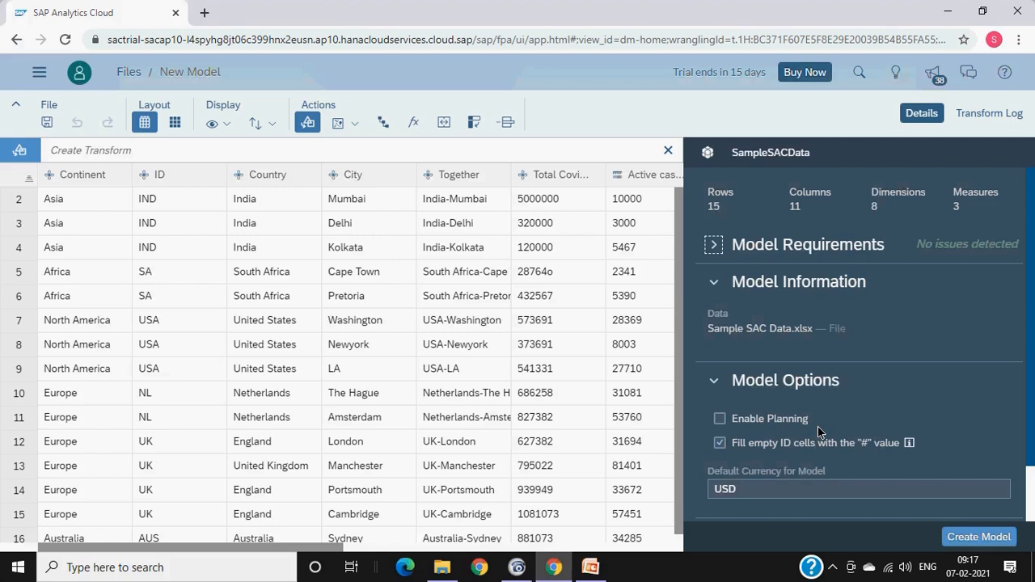
Step: Switch to PowerPoint and view the Modelling screen and Column level settings slides in a slide show
{"action": "left_click", "coordinate": [591, 568]}
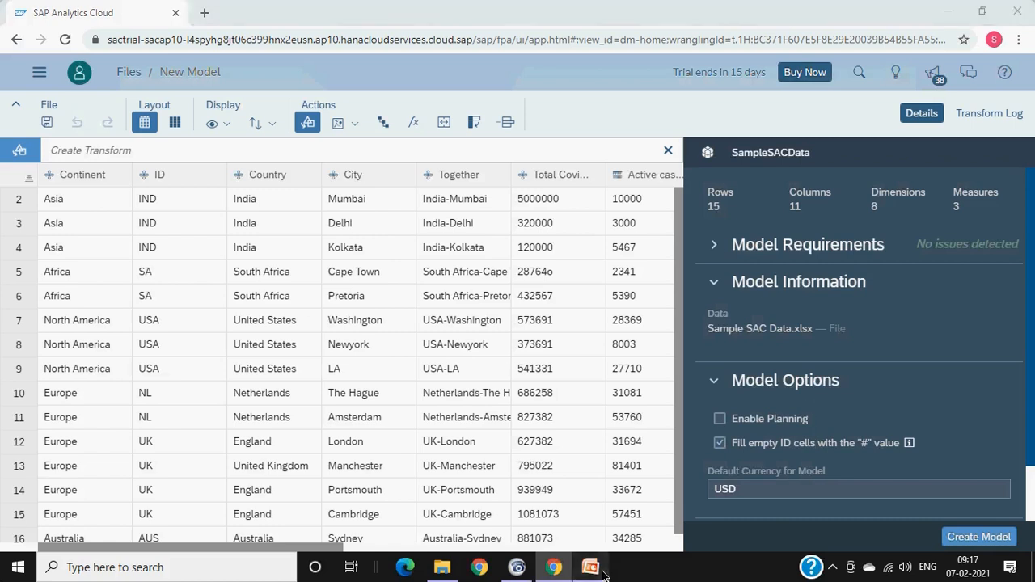
{"action": "left_click", "coordinate": [879, 545]}
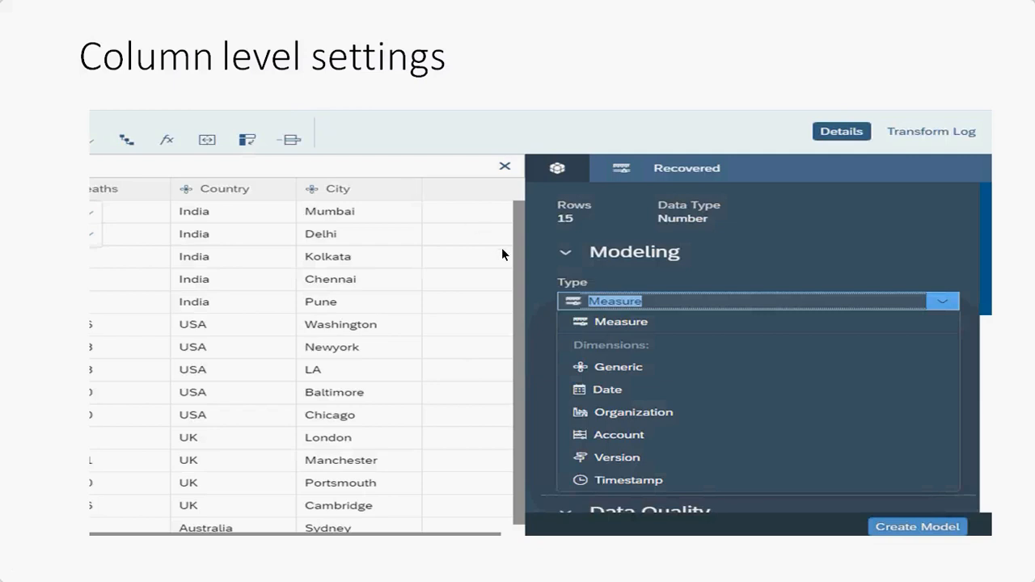
{"action": "key", "text": "Right"}
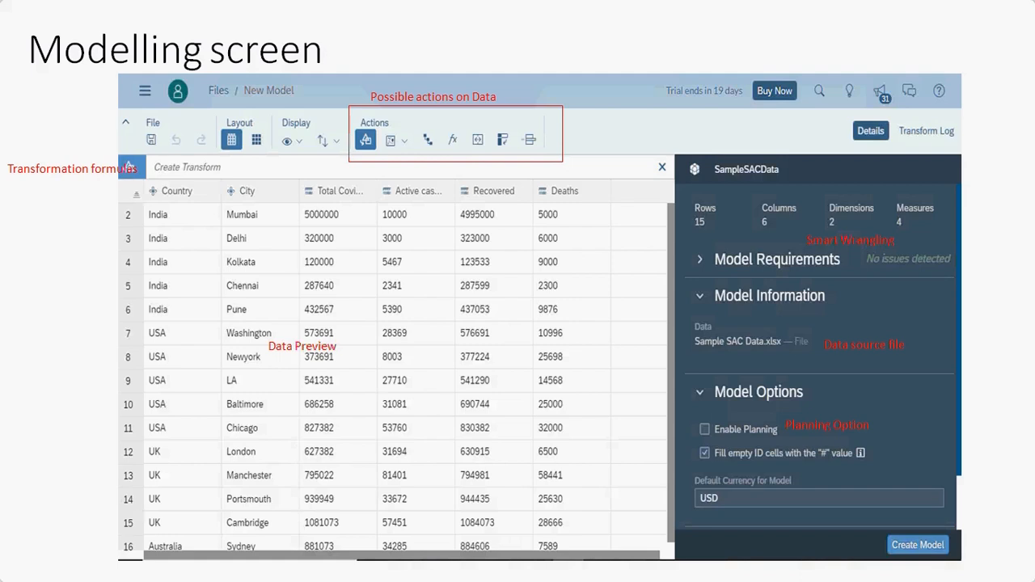
{"action": "key", "text": "Right"}
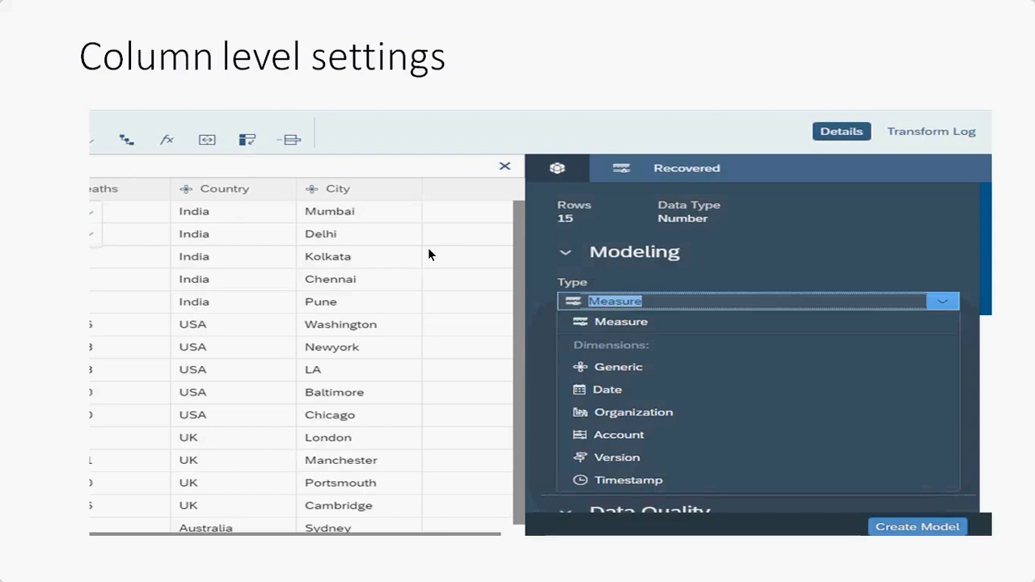
{"action": "key", "text": "Escape"}
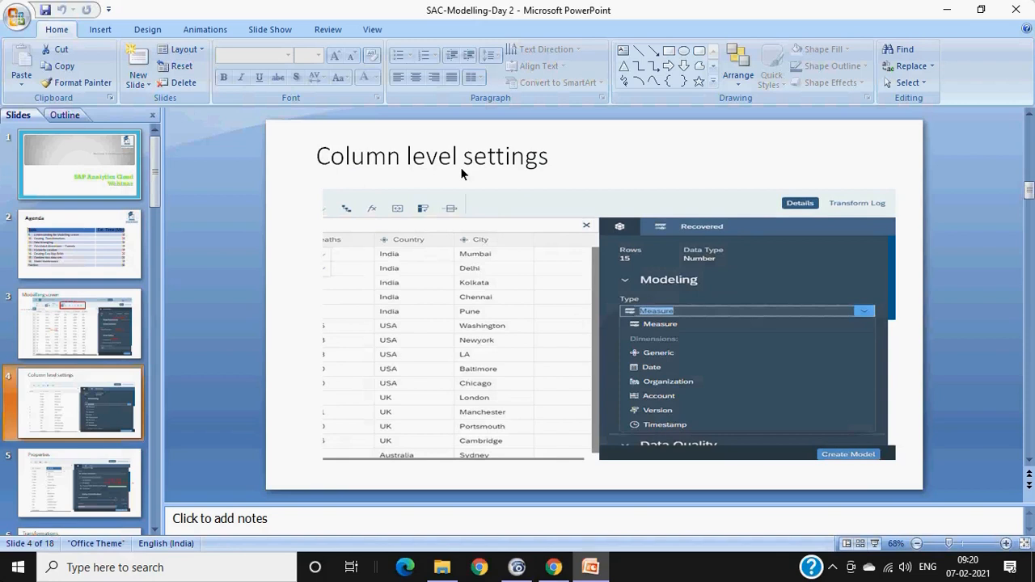
Step: Switch back to SAP Analytics Cloud and change the model data layout to column cards
{"action": "left_click", "coordinate": [553, 568]}
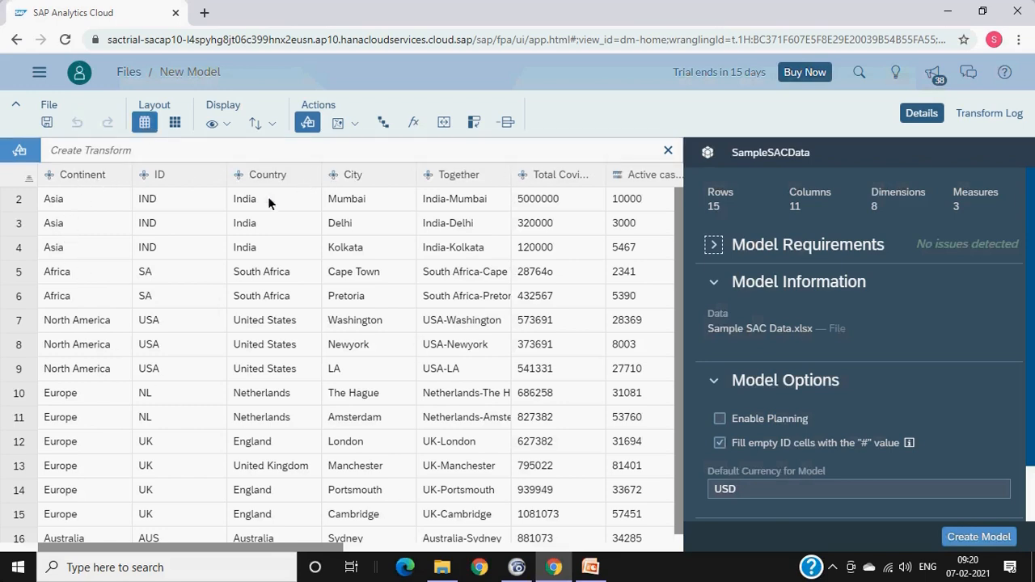
{"action": "left_click", "coordinate": [174, 122]}
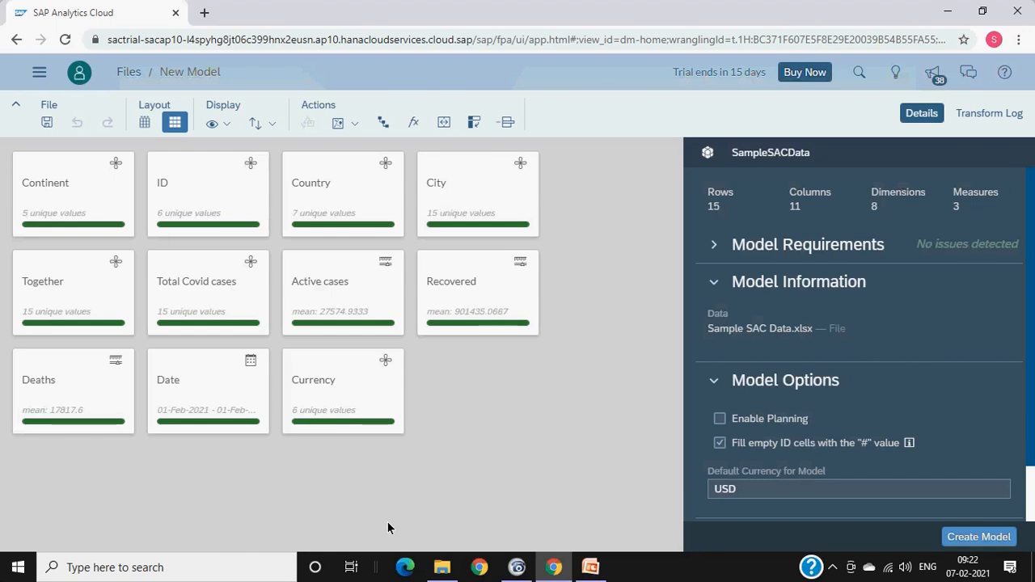
Step: Examine the modeling types and dimension attributes available for the Continent column without changing them
{"action": "left_click", "coordinate": [80, 205]}
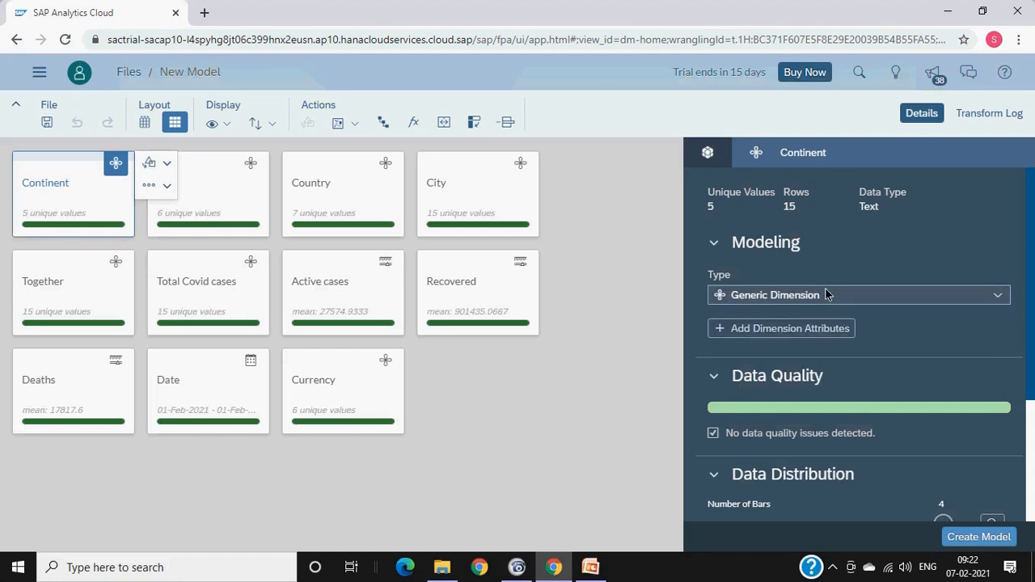
{"action": "left_click", "coordinate": [999, 296]}
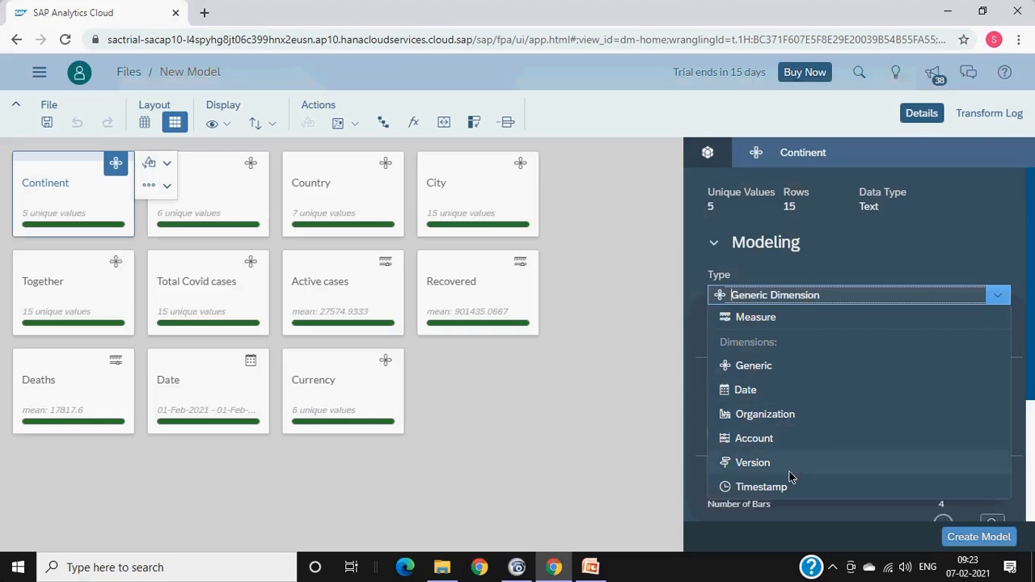
{"action": "left_click", "coordinate": [968, 218]}
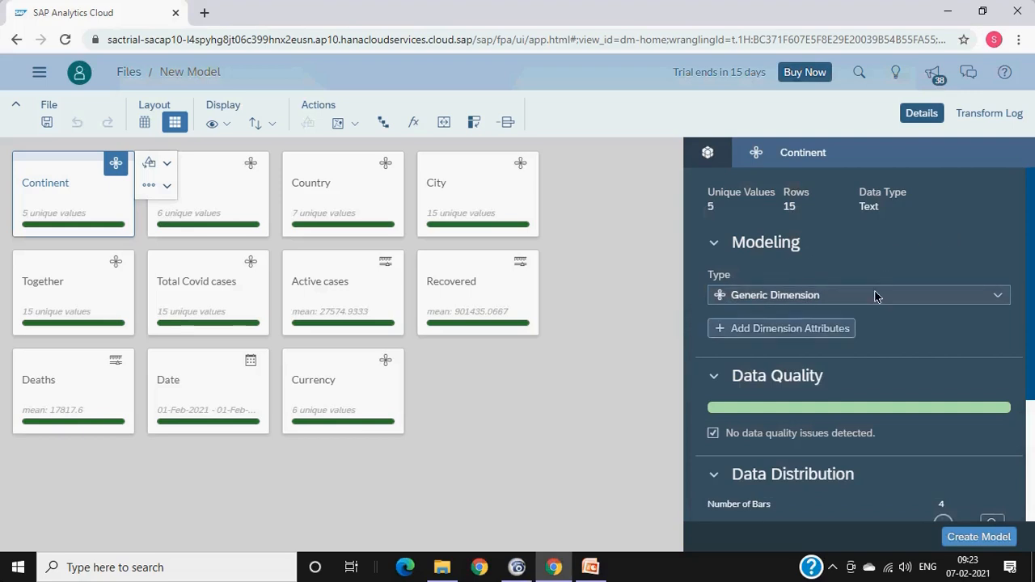
{"action": "left_click", "coordinate": [809, 329]}
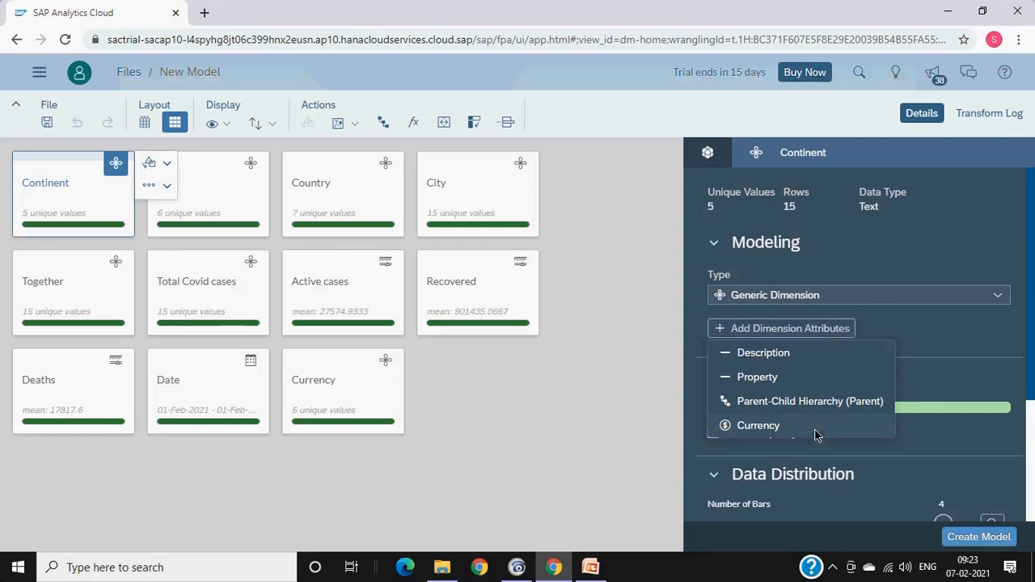
{"action": "left_click", "coordinate": [889, 323]}
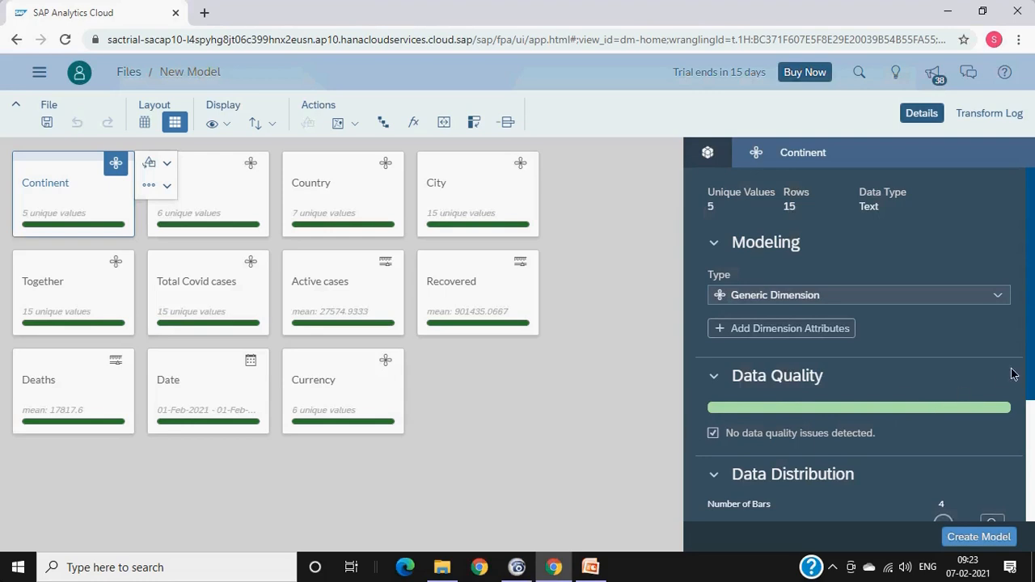
Step: Inspect the Continent column's data quality and distribution, expanding the grouped North America bar to show its separate values
{"action": "scroll", "coordinate": [1013, 373], "scroll_direction": "down", "scroll_amount": 2}
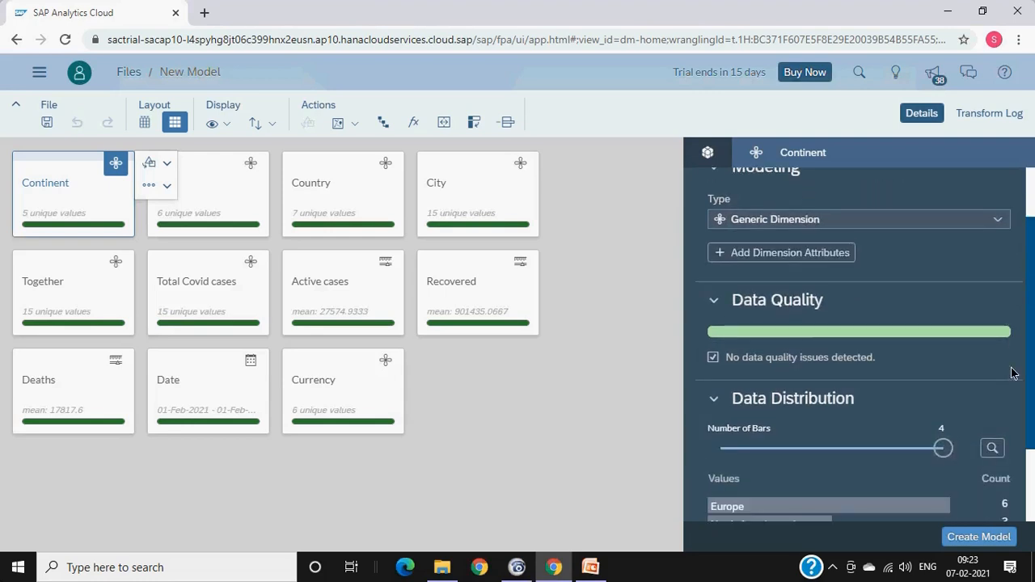
{"action": "scroll", "coordinate": [814, 358], "scroll_direction": "down", "scroll_amount": 3}
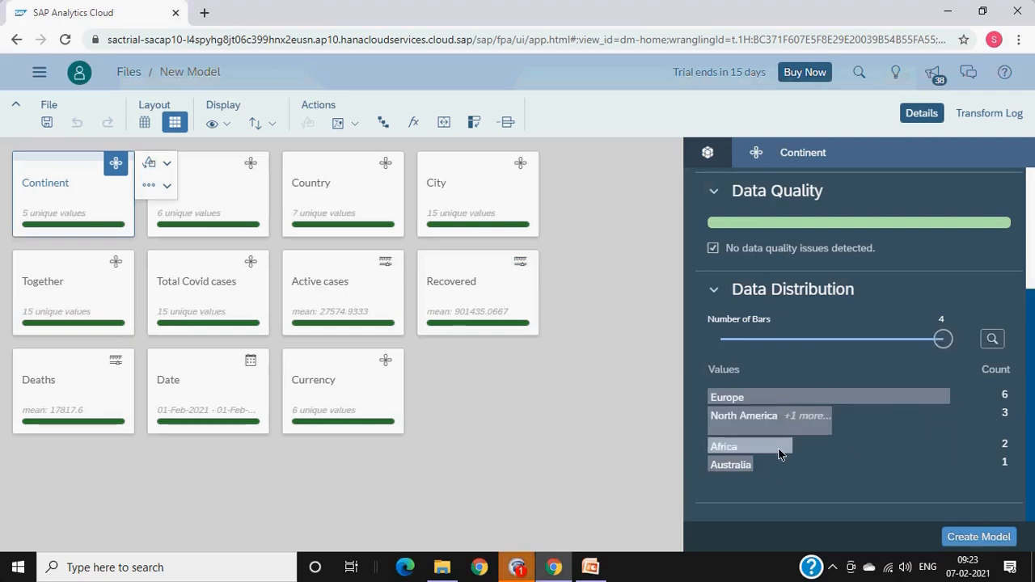
{"action": "left_click", "coordinate": [799, 421]}
{"action": "left_click", "coordinate": [725, 437]}
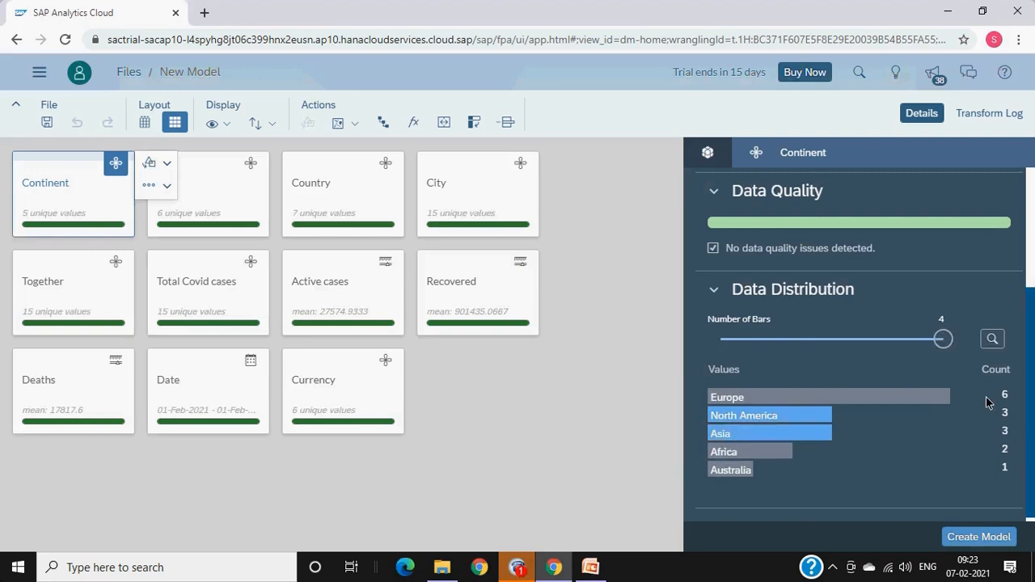
{"action": "scroll", "coordinate": [985, 397], "scroll_direction": "down", "scroll_amount": 1}
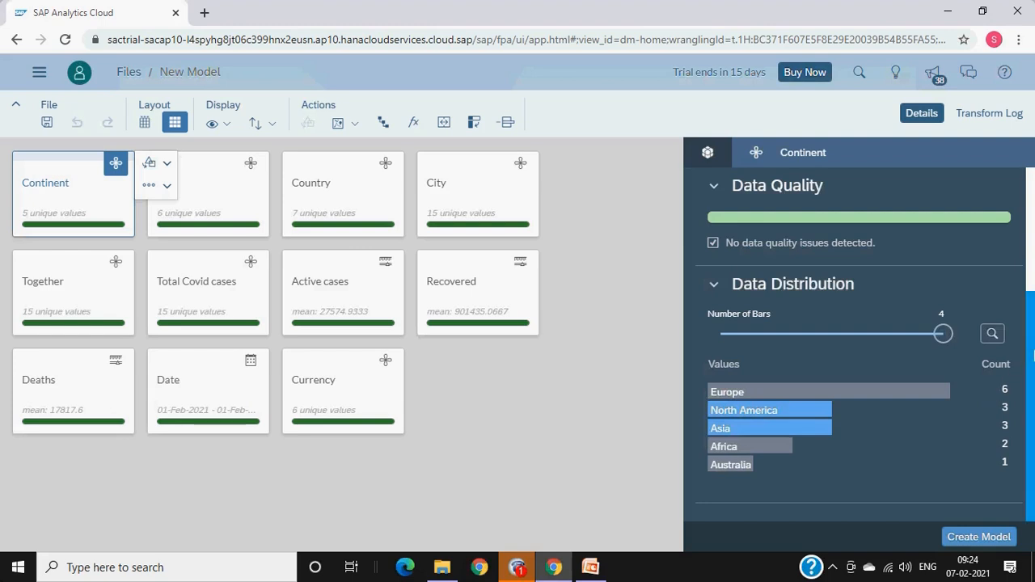
{"action": "left_click_drag", "start_coordinate": [1029, 358], "coordinate": [1032, 226]}
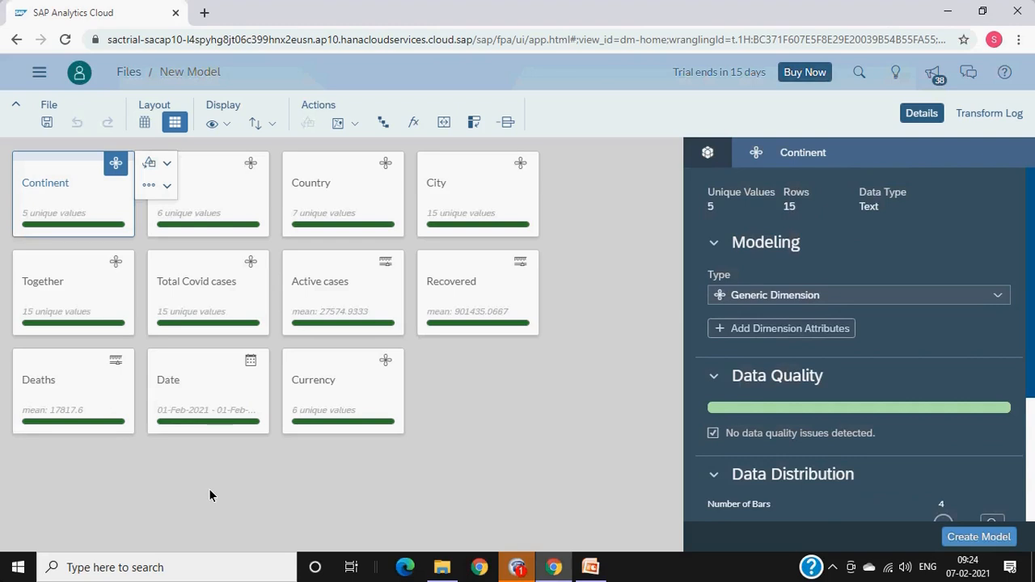
Step: Examine the data distribution values of the ID and Total Covid cases columns
{"action": "left_click", "coordinate": [204, 187]}
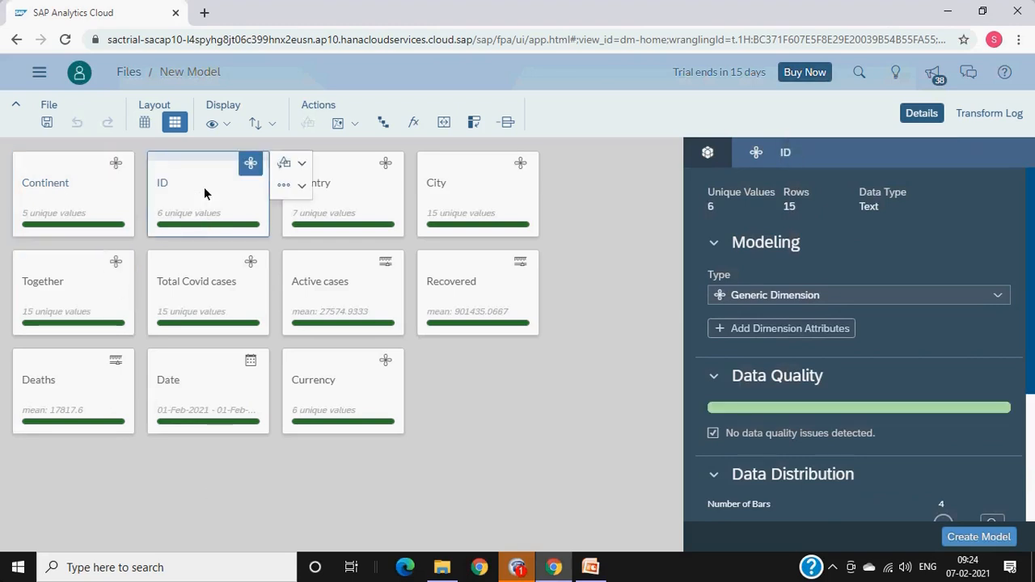
{"action": "scroll", "coordinate": [897, 388], "scroll_direction": "down", "scroll_amount": 3}
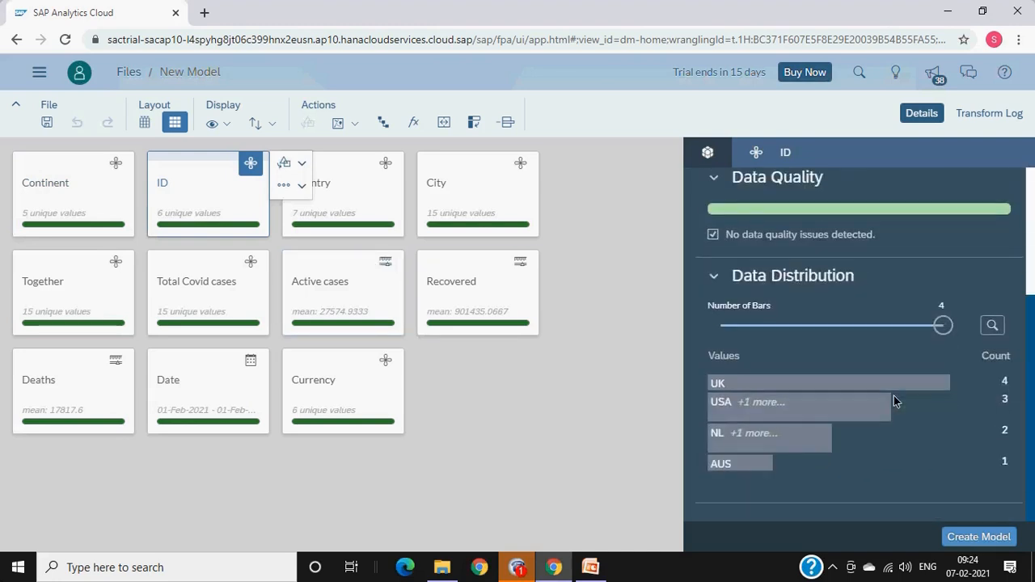
{"action": "left_click", "coordinate": [176, 279]}
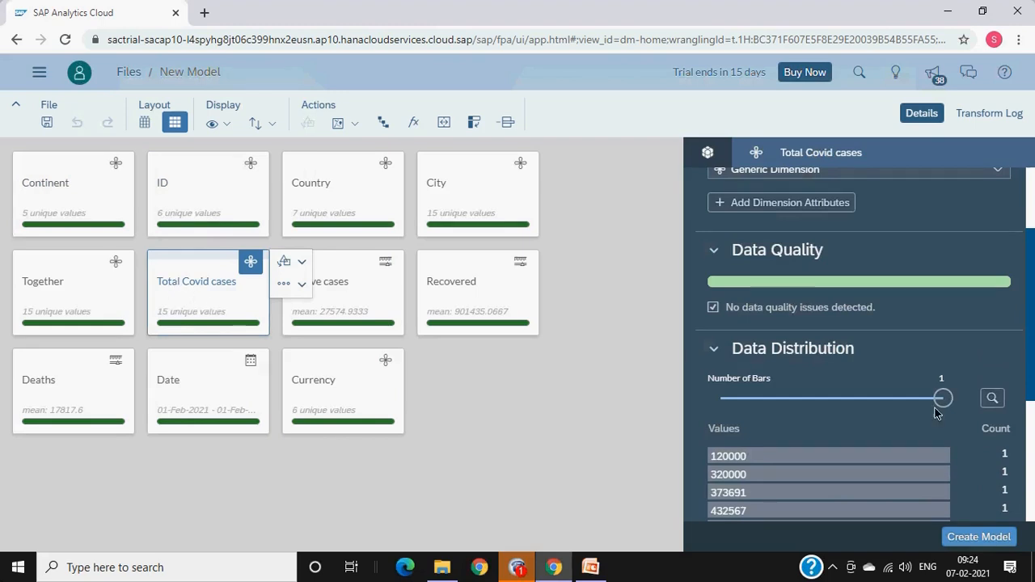
{"action": "scroll", "coordinate": [727, 283], "scroll_direction": "down", "scroll_amount": 3}
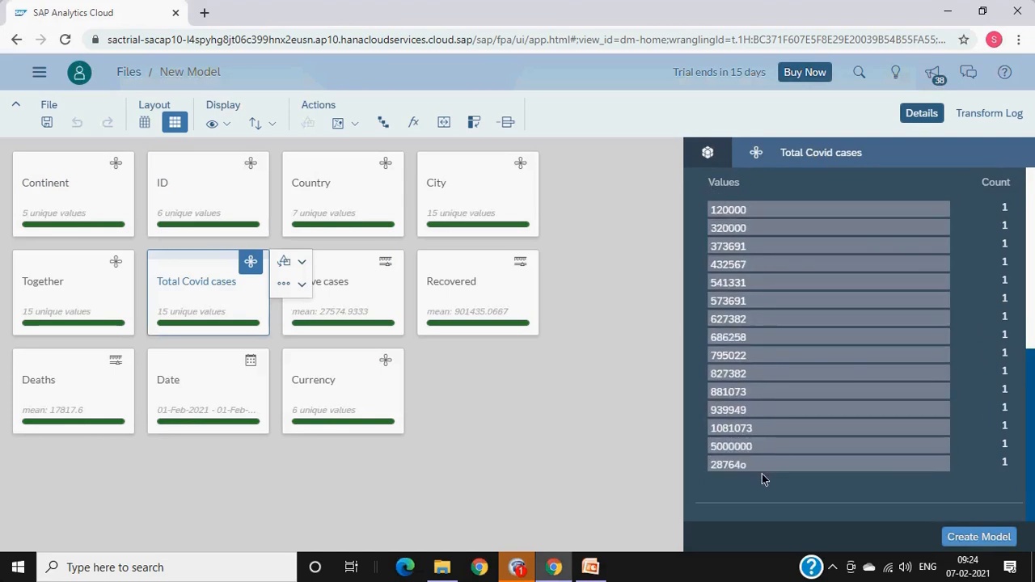
Step: Change the modeling type of the Total Covid cases column to Measure
{"action": "scroll", "coordinate": [946, 367], "scroll_direction": "up", "scroll_amount": 3}
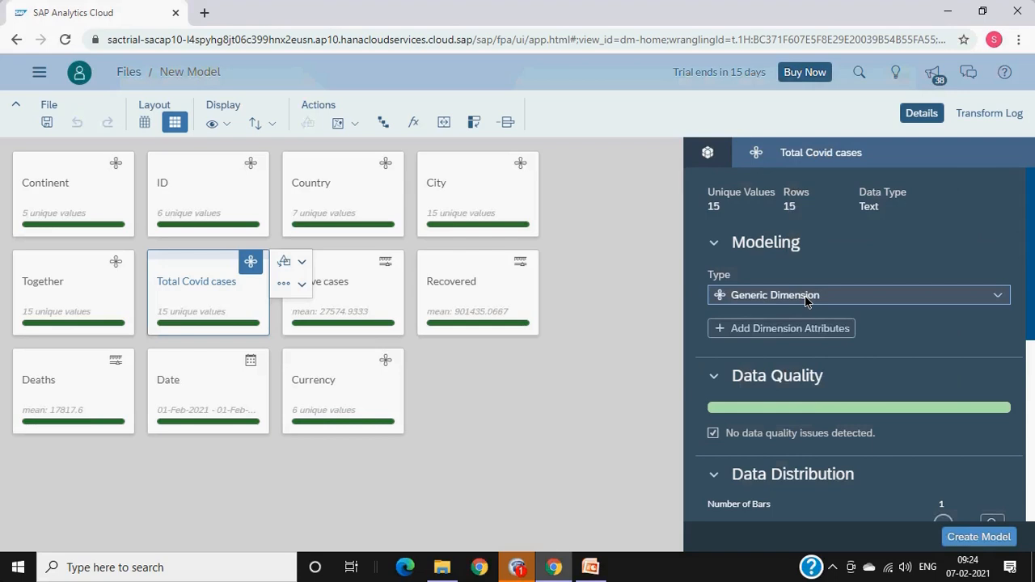
{"action": "left_click", "coordinate": [1001, 296]}
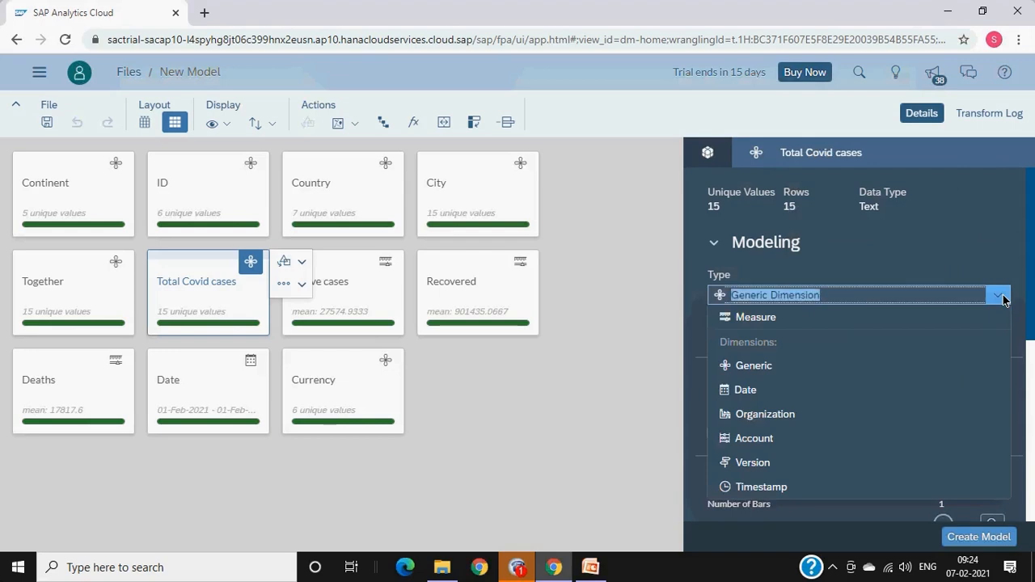
{"action": "left_click", "coordinate": [809, 315]}
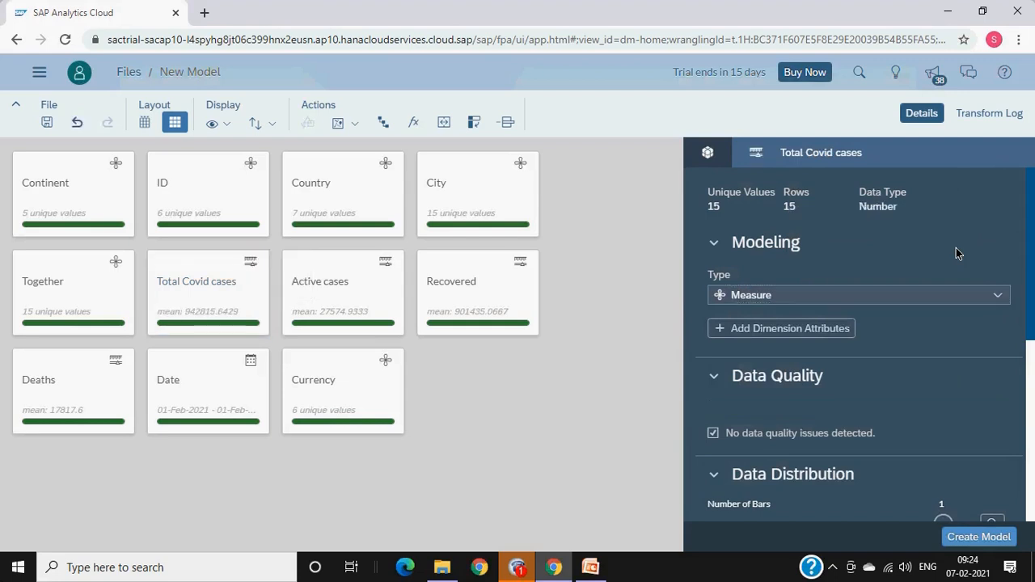
Step: Inspect the Total Covid cases measure's data quality section for invalid values
{"action": "left_click", "coordinate": [255, 276]}
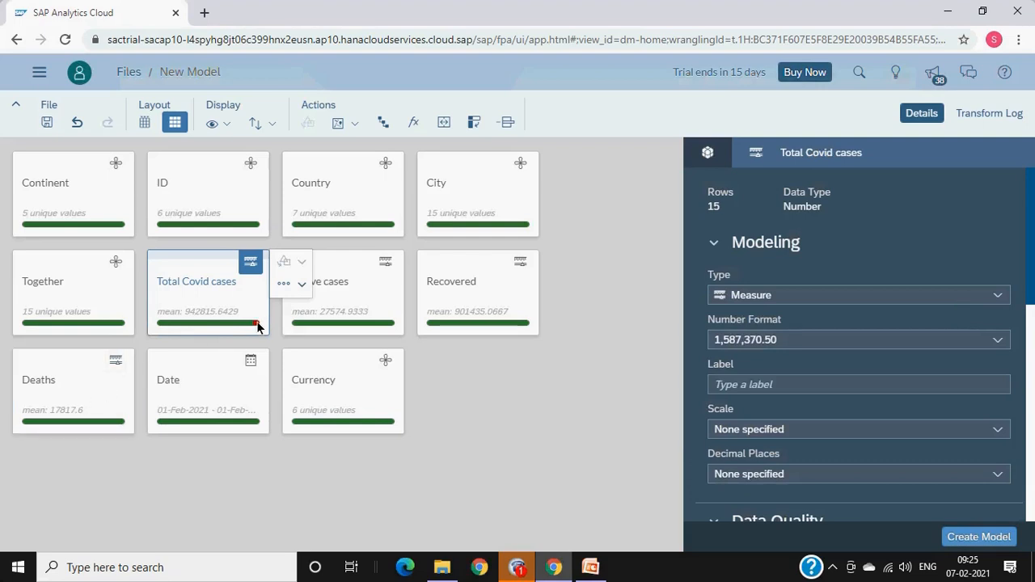
{"action": "scroll", "coordinate": [859, 287], "scroll_direction": "down", "scroll_amount": 3}
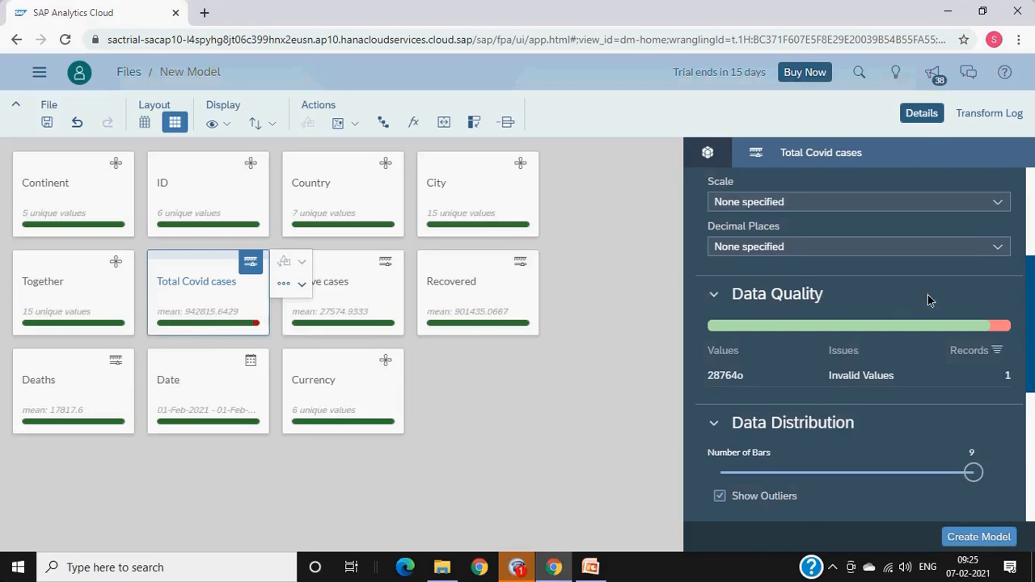
{"action": "mouse_move", "coordinate": [1000, 330]}
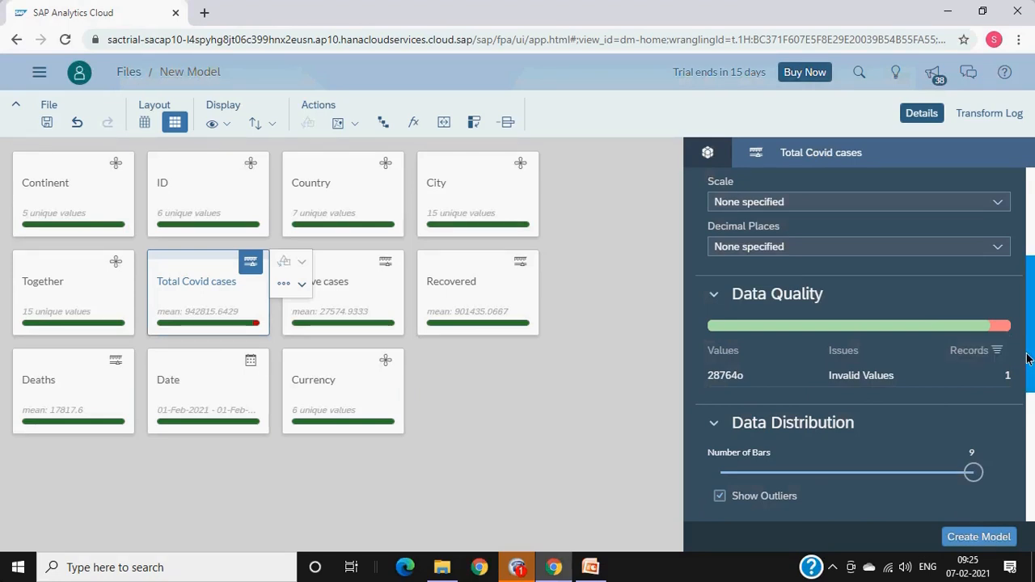
Step: Examine the Total Covid cases column's distribution histogram, including its highest and lowest bars, and review its modeling and data quality details
{"action": "scroll", "coordinate": [1027, 359], "scroll_direction": "down", "scroll_amount": 5}
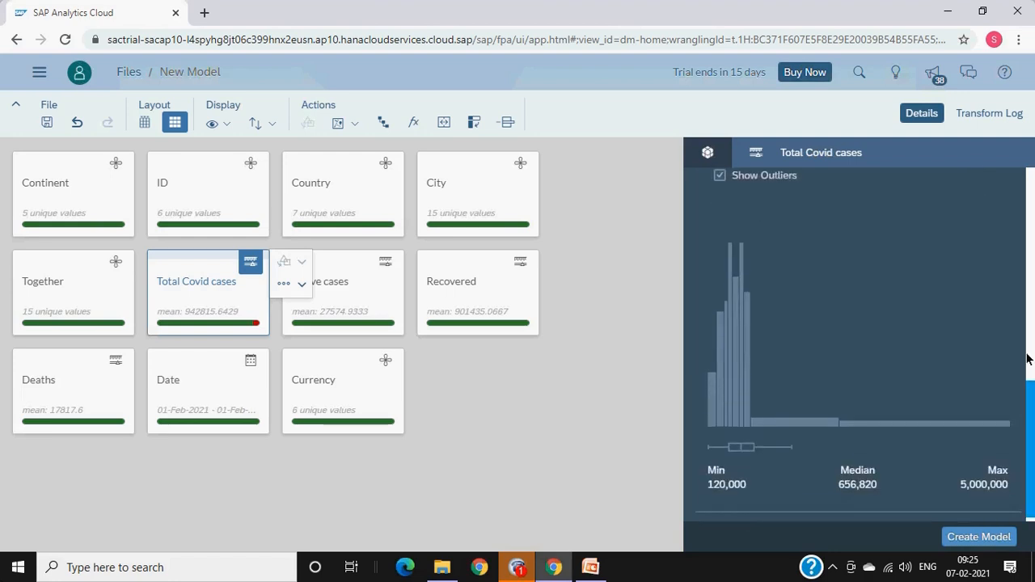
{"action": "scroll", "coordinate": [1027, 359], "scroll_direction": "up", "scroll_amount": 2}
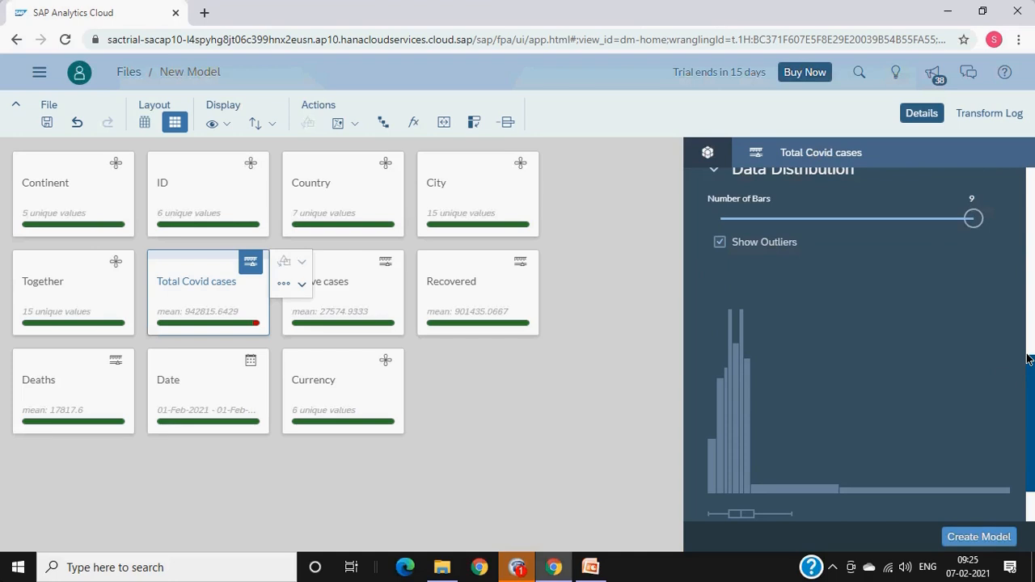
{"action": "scroll", "coordinate": [1027, 359], "scroll_direction": "down", "scroll_amount": 2}
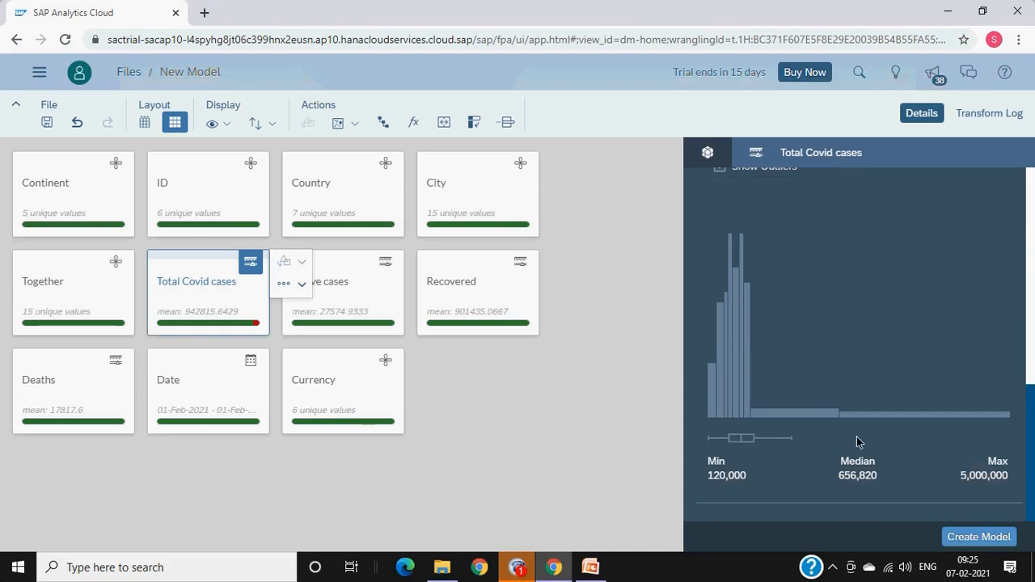
{"action": "mouse_move", "coordinate": [986, 419]}
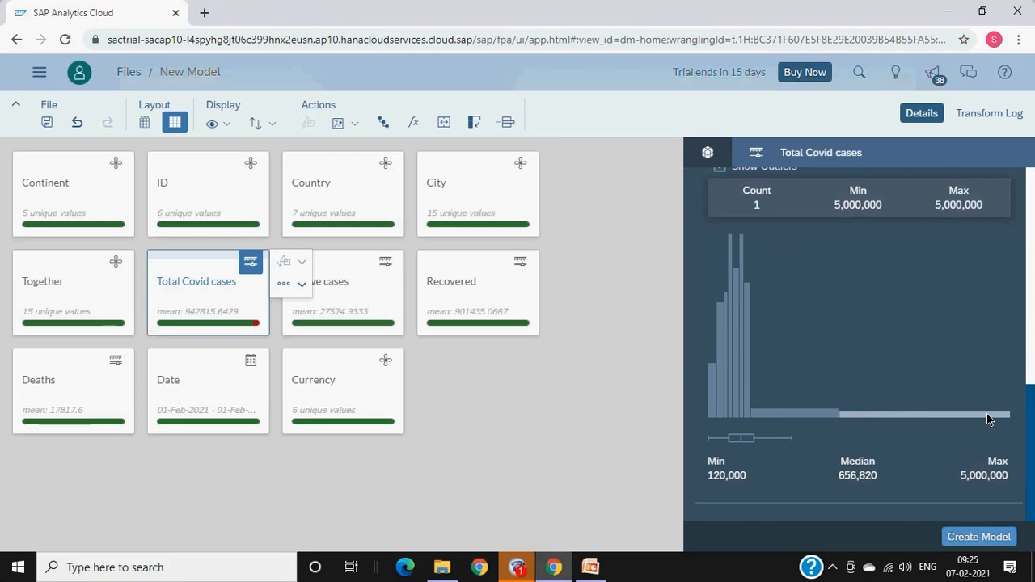
{"action": "mouse_move", "coordinate": [709, 391]}
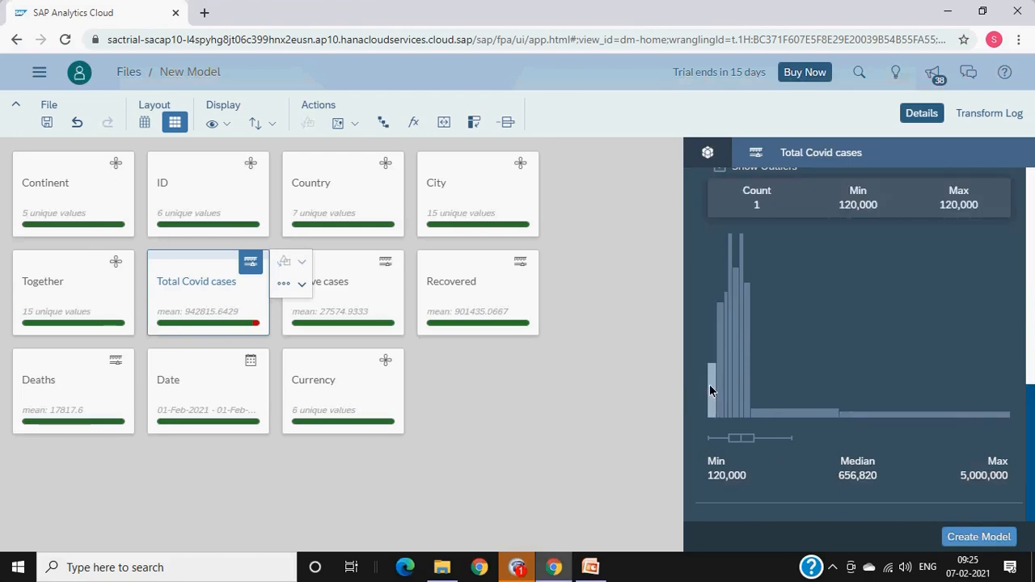
{"action": "scroll", "coordinate": [804, 394], "scroll_direction": "up", "scroll_amount": 5}
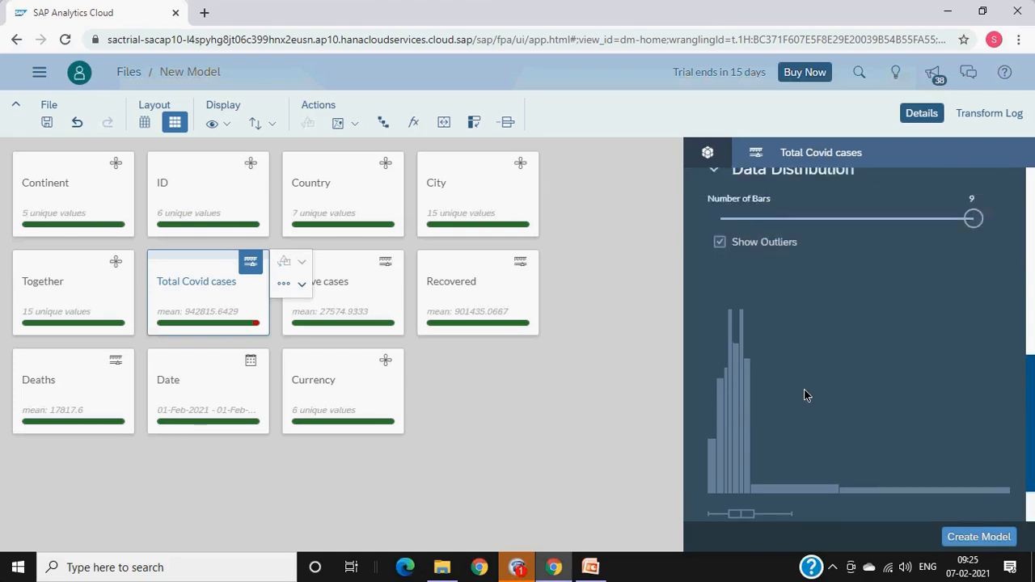
{"action": "left_click", "coordinate": [720, 393]}
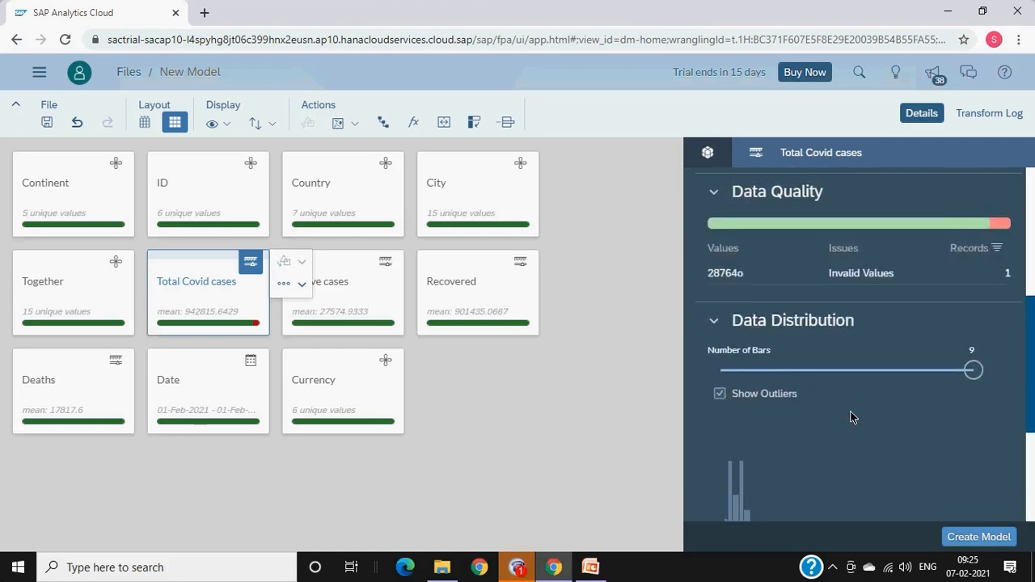
{"action": "scroll", "coordinate": [852, 418], "scroll_direction": "up", "scroll_amount": 1}
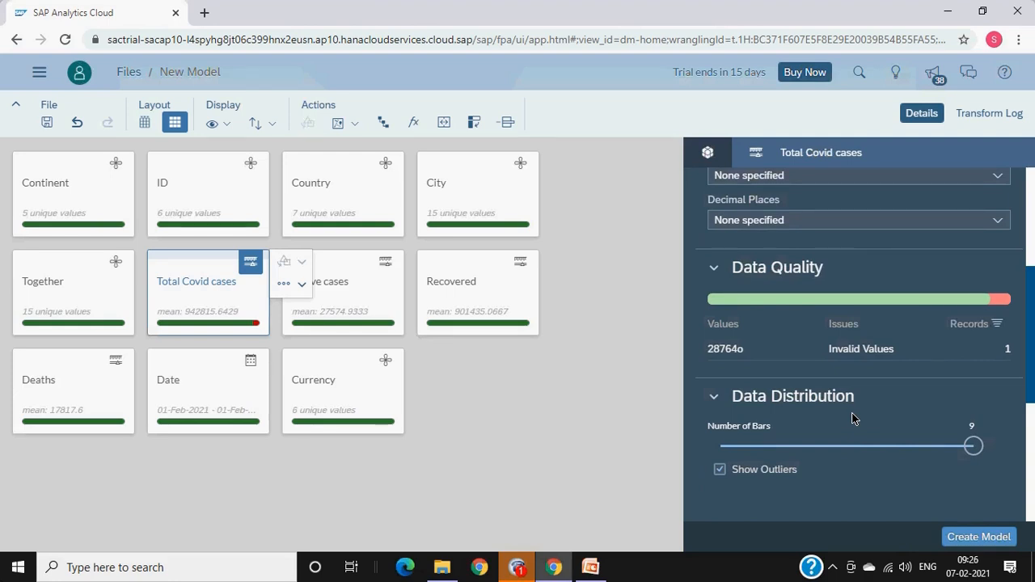
{"action": "scroll", "coordinate": [828, 374], "scroll_direction": "up", "scroll_amount": 3}
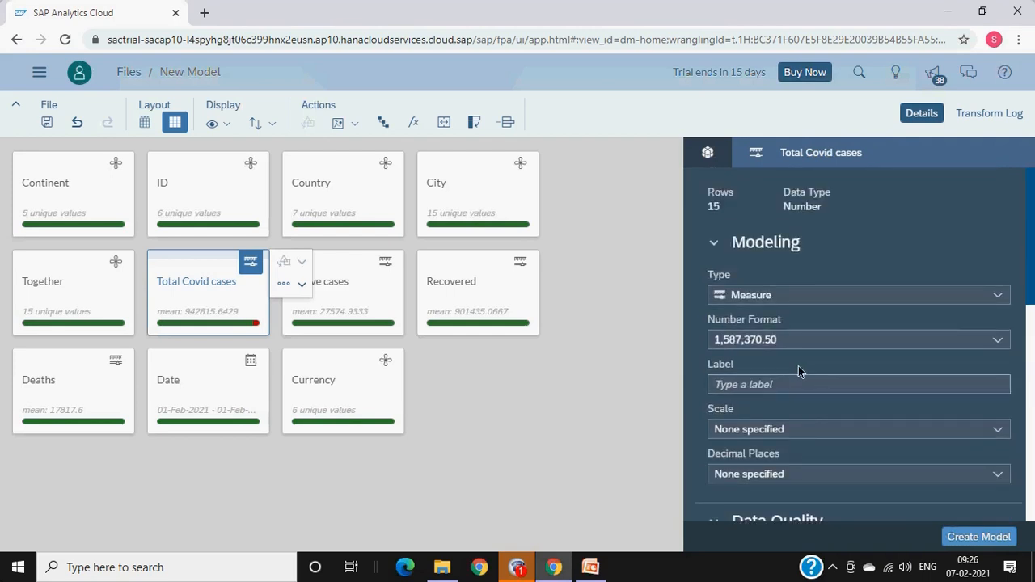
{"action": "scroll", "coordinate": [809, 425], "scroll_direction": "down", "scroll_amount": 3}
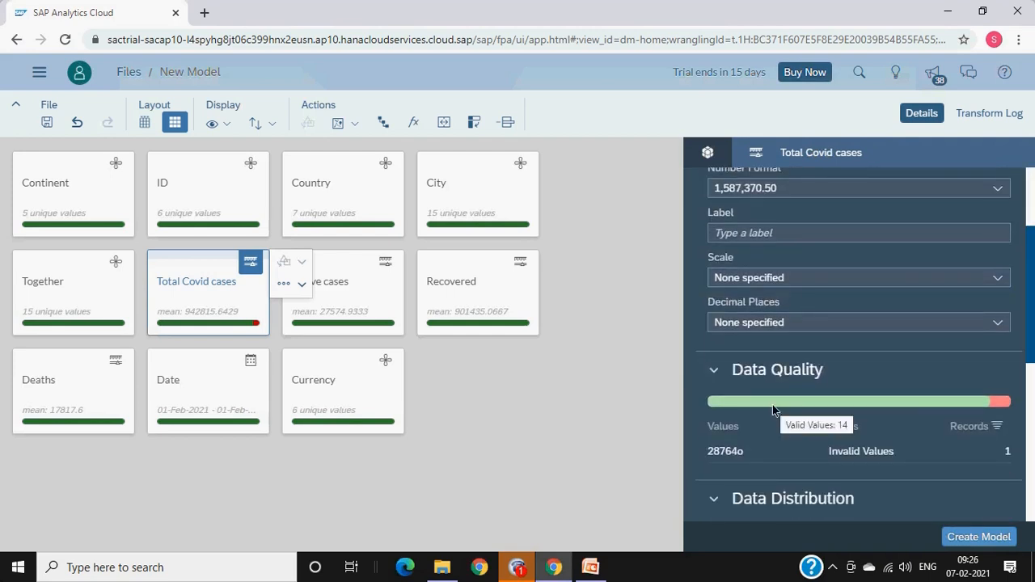
Step: Switch to the grid layout and correct the invalid Total Covid cases value in the Cape Town row to 287640
{"action": "left_click", "coordinate": [143, 122]}
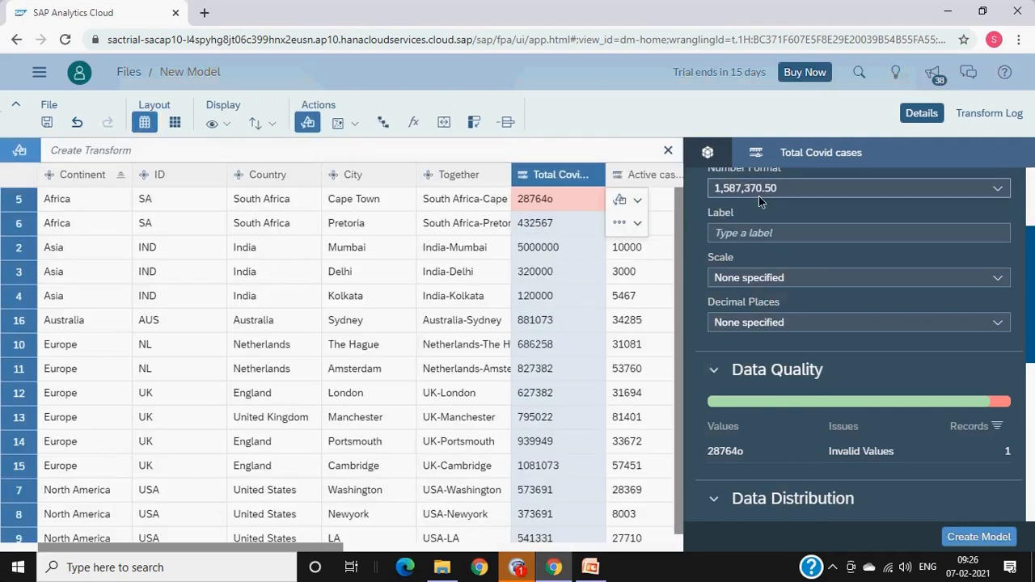
{"action": "double_click", "coordinate": [552, 203]}
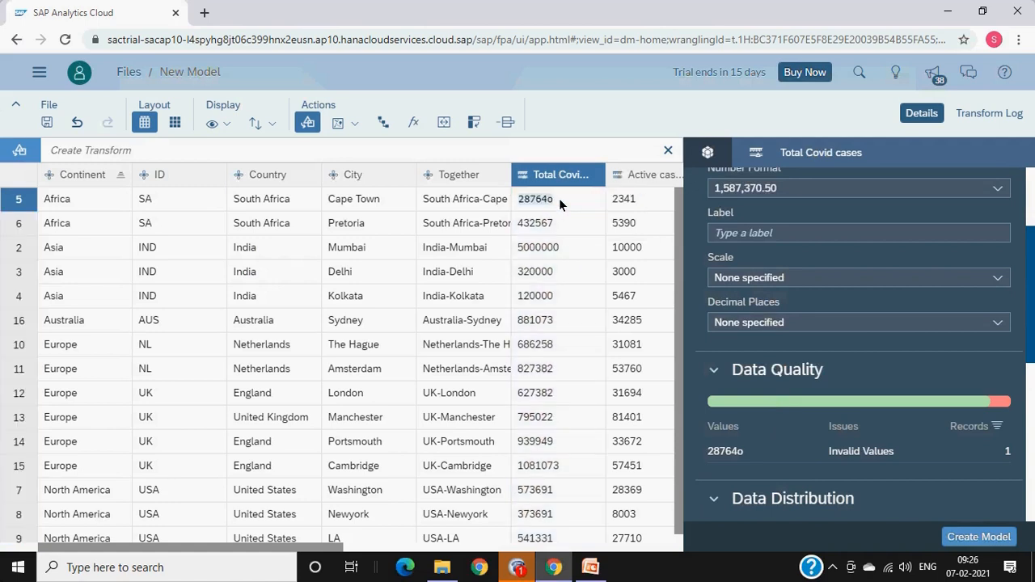
{"action": "left_click", "coordinate": [558, 198]}
{"action": "left_click", "coordinate": [555, 199]}
{"action": "left_click", "coordinate": [556, 199]}
{"action": "key", "text": "Return"}
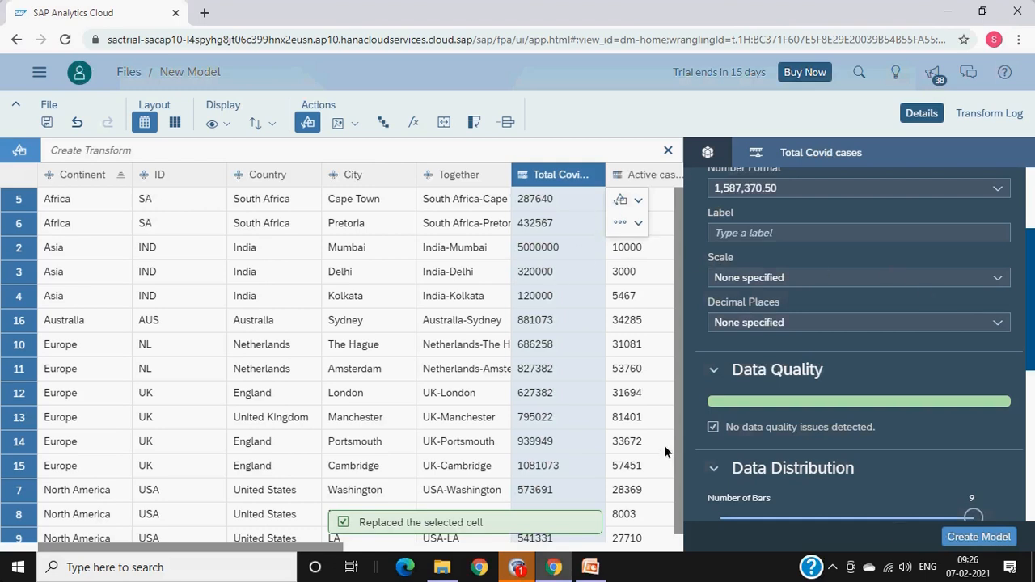
{"action": "scroll", "coordinate": [923, 393], "scroll_direction": "up", "scroll_amount": 2}
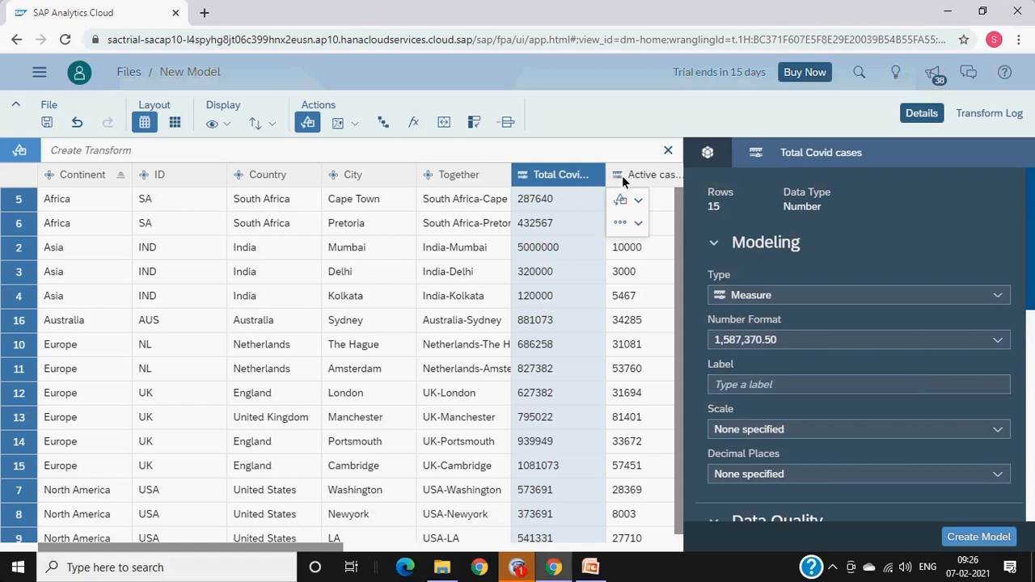
{"action": "left_click", "coordinate": [563, 194]}
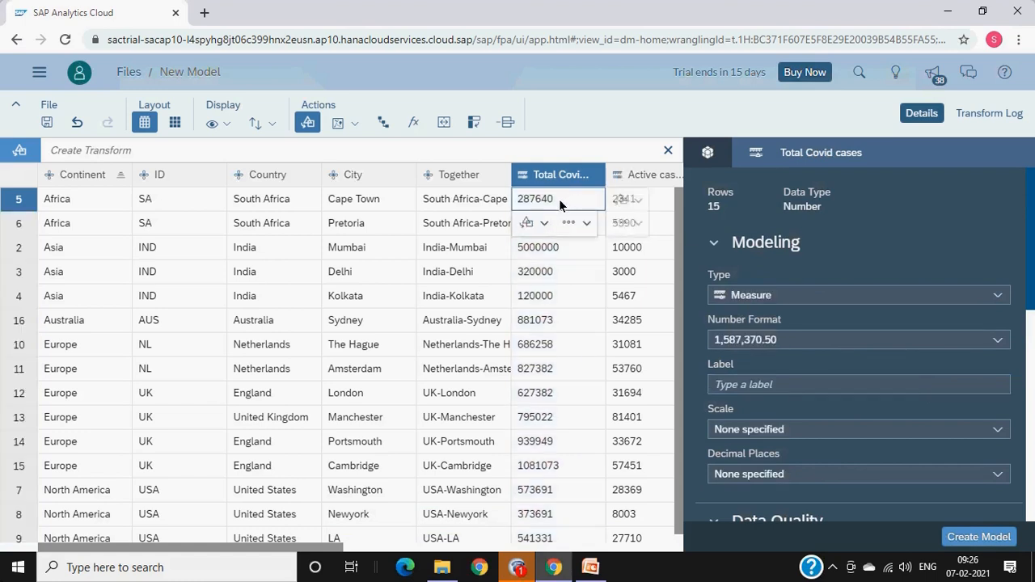
{"action": "double_click", "coordinate": [549, 200]}
{"action": "left_click", "coordinate": [549, 201]}
{"action": "key", "text": "Right"}
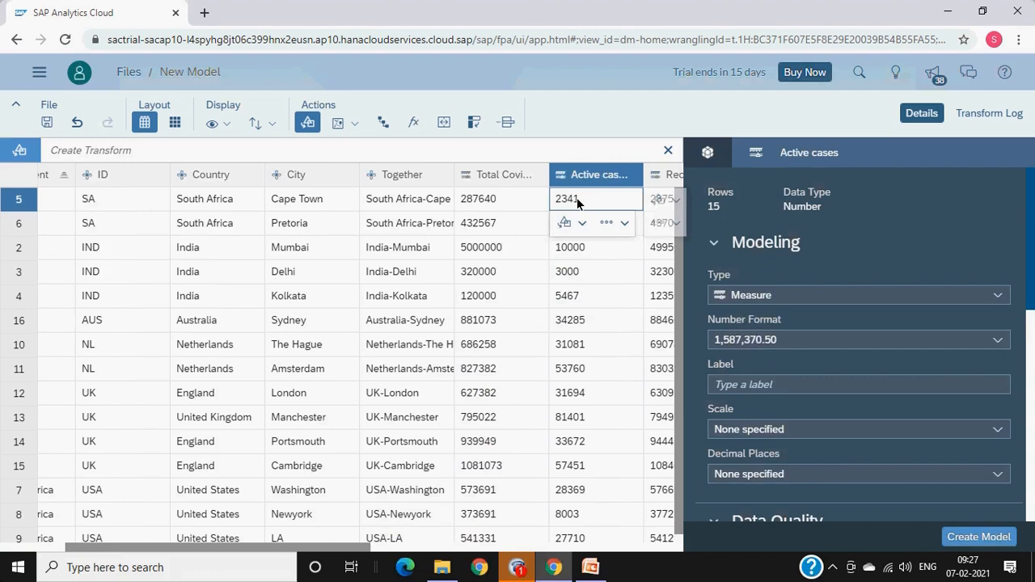
Step: Replace the Active cases value in the Cape Town row with the text uuu and check the column's data quality
{"action": "double_click", "coordinate": [576, 202]}
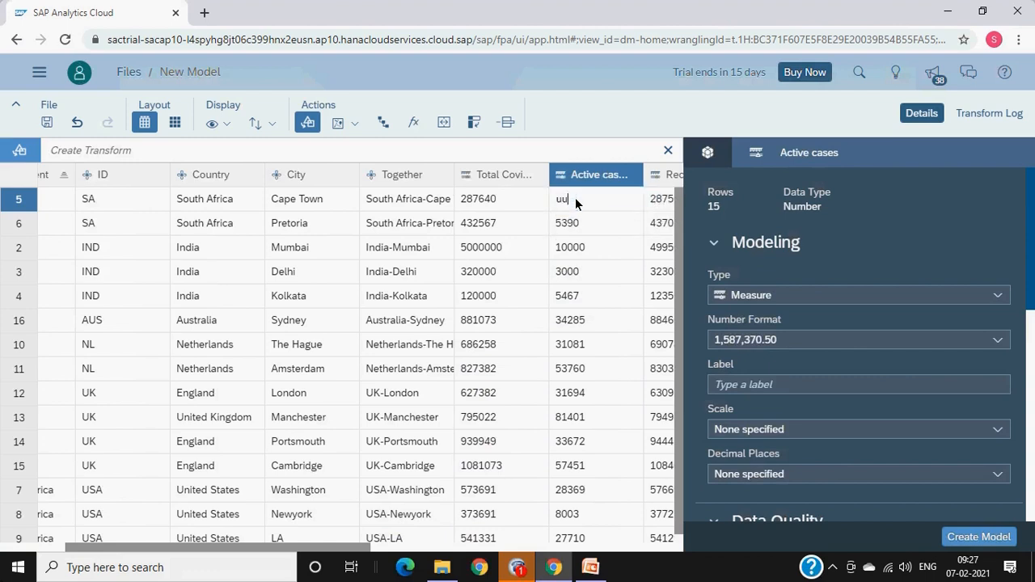
{"action": "key", "text": "Escape"}
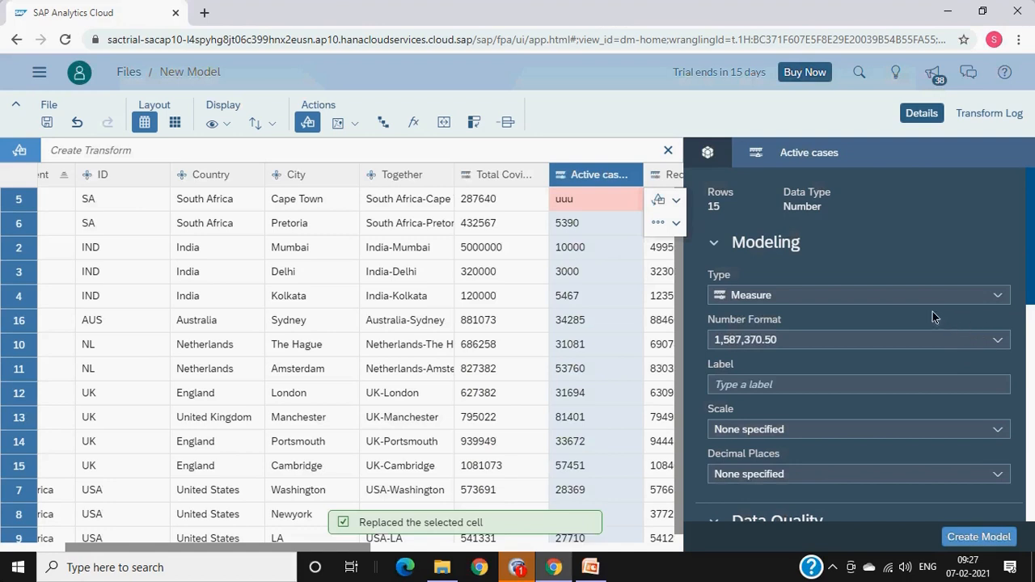
{"action": "scroll", "coordinate": [875, 339], "scroll_direction": "down", "scroll_amount": 5}
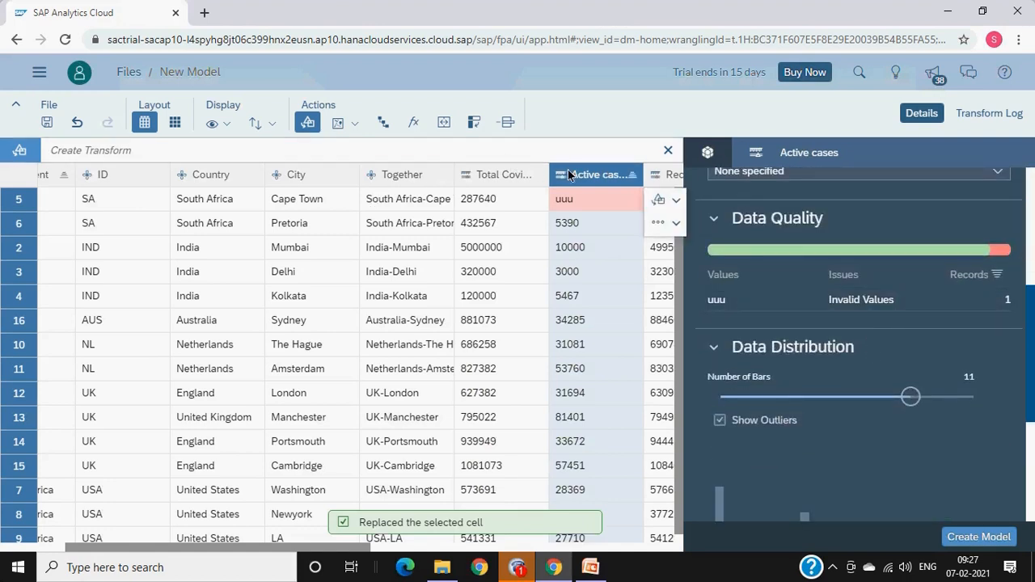
Step: Open the SampleSACData model details and expand Model Requirements to review the model, data quality and calculation issues
{"action": "left_click", "coordinate": [718, 152]}
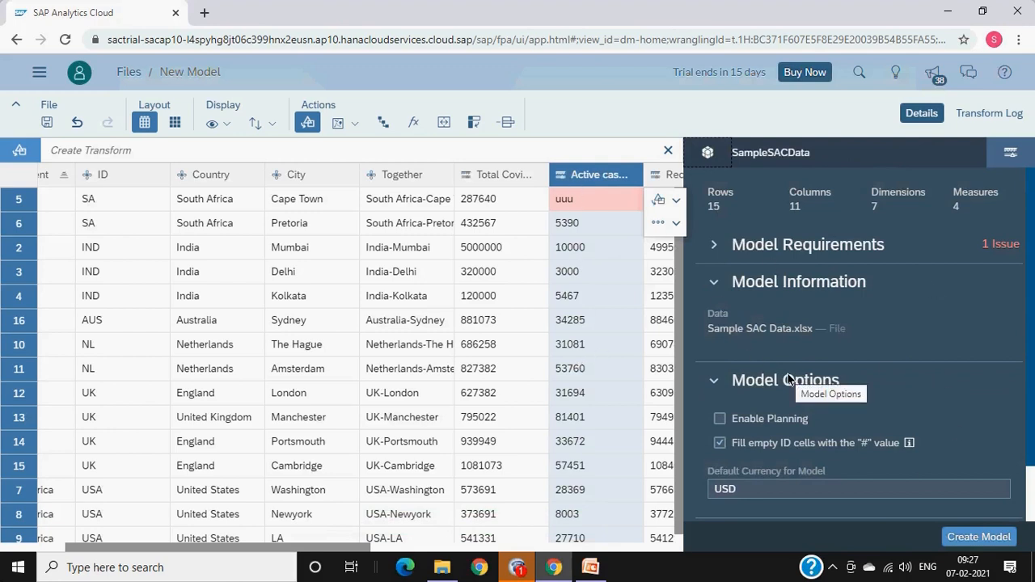
{"action": "left_click", "coordinate": [712, 244]}
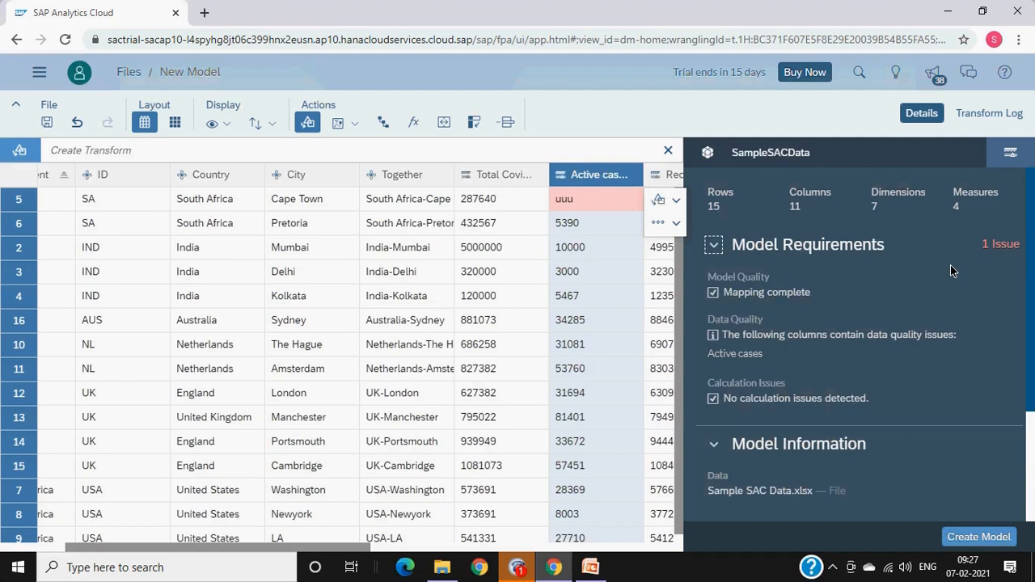
{"action": "scroll", "coordinate": [954, 277], "scroll_direction": "down", "scroll_amount": 3}
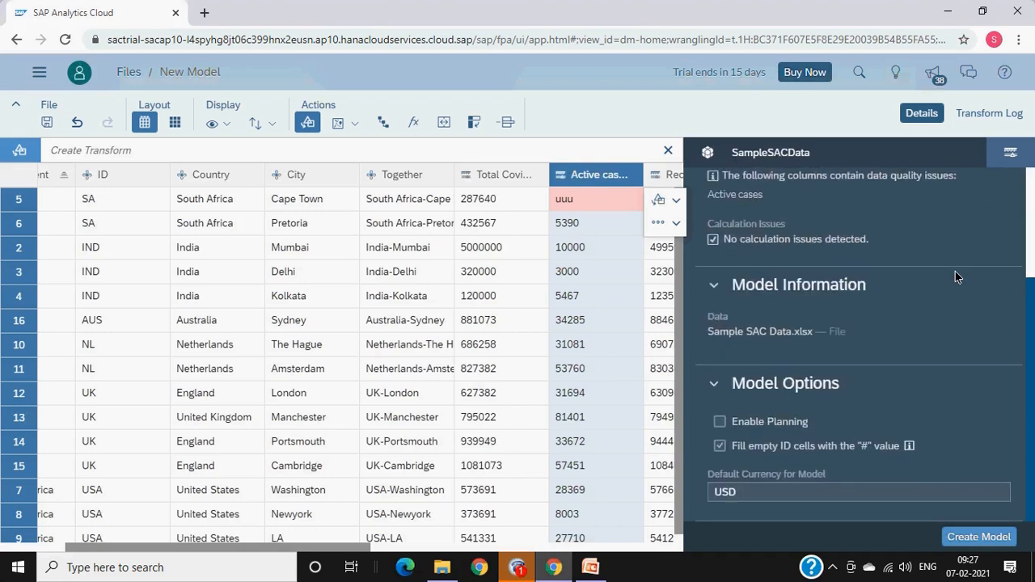
{"action": "scroll", "coordinate": [955, 278], "scroll_direction": "up", "scroll_amount": 3}
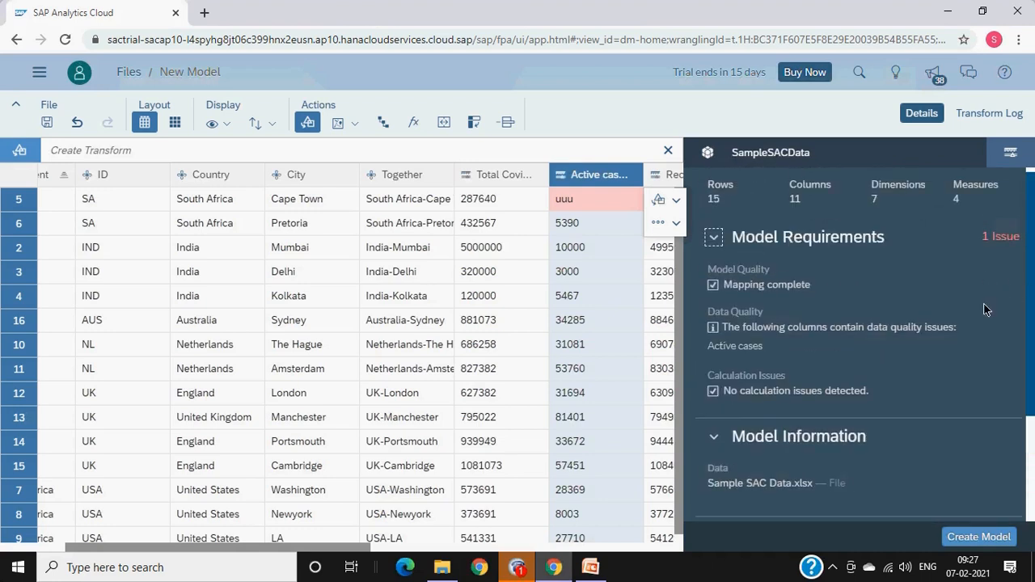
Step: Replace the invalid Active cases value in the Cape Town row with 25410
{"action": "left_click", "coordinate": [607, 198]}
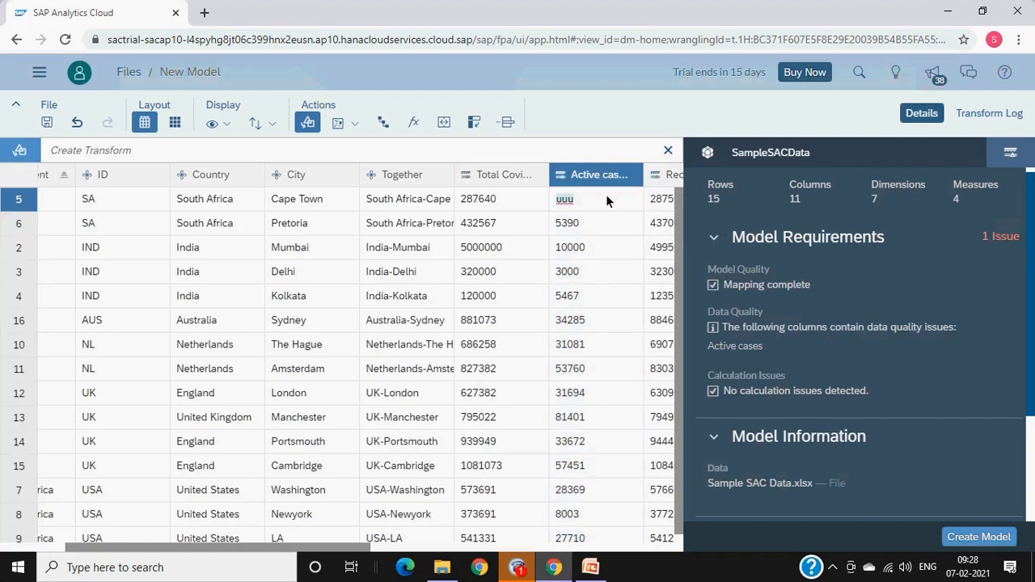
{"action": "type", "text": "25410"}
{"action": "key", "text": "Return"}
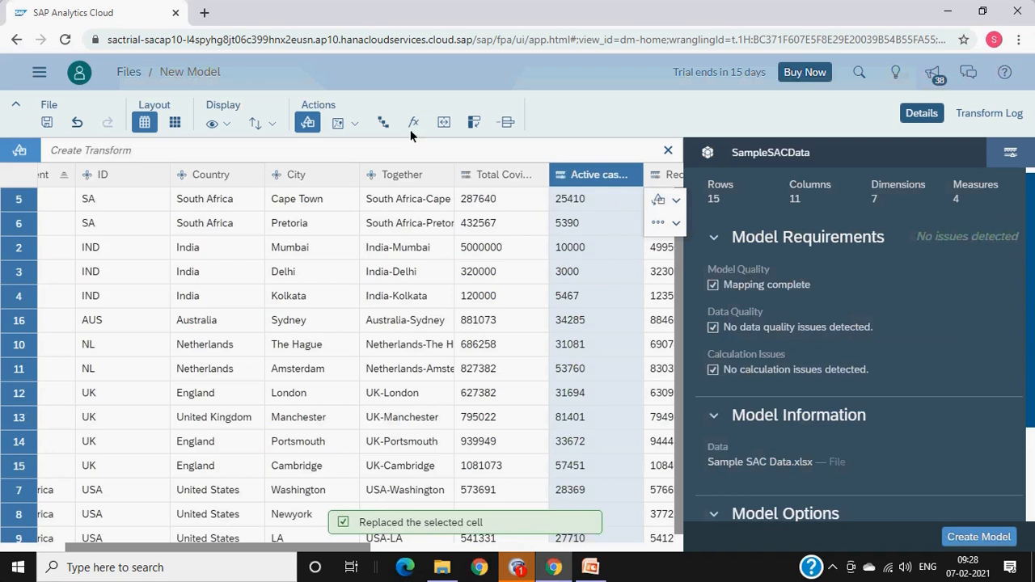
Step: Return to the card layout and show the Active cases column's modeling details
{"action": "left_click", "coordinate": [175, 123]}
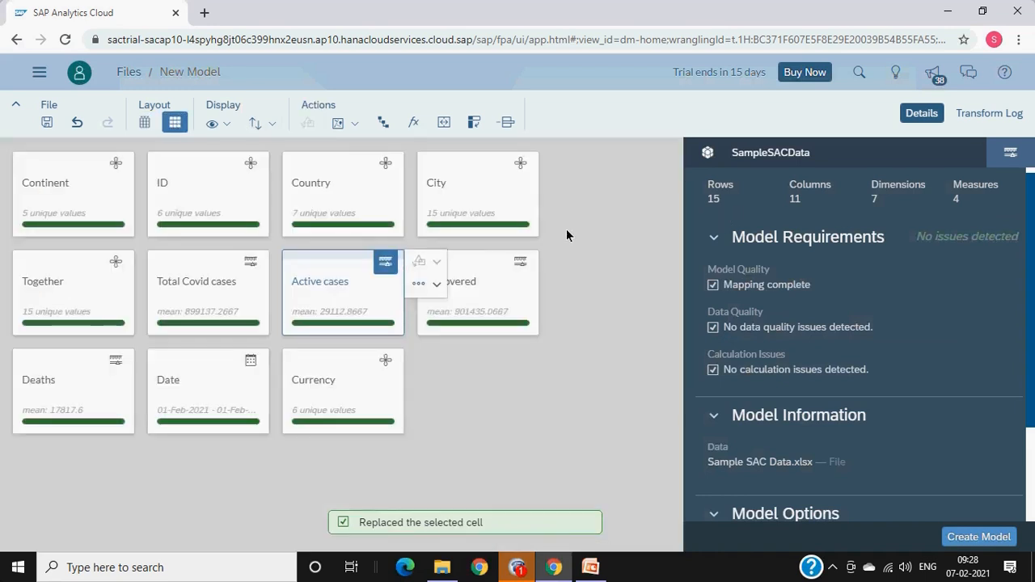
{"action": "left_click", "coordinate": [370, 302]}
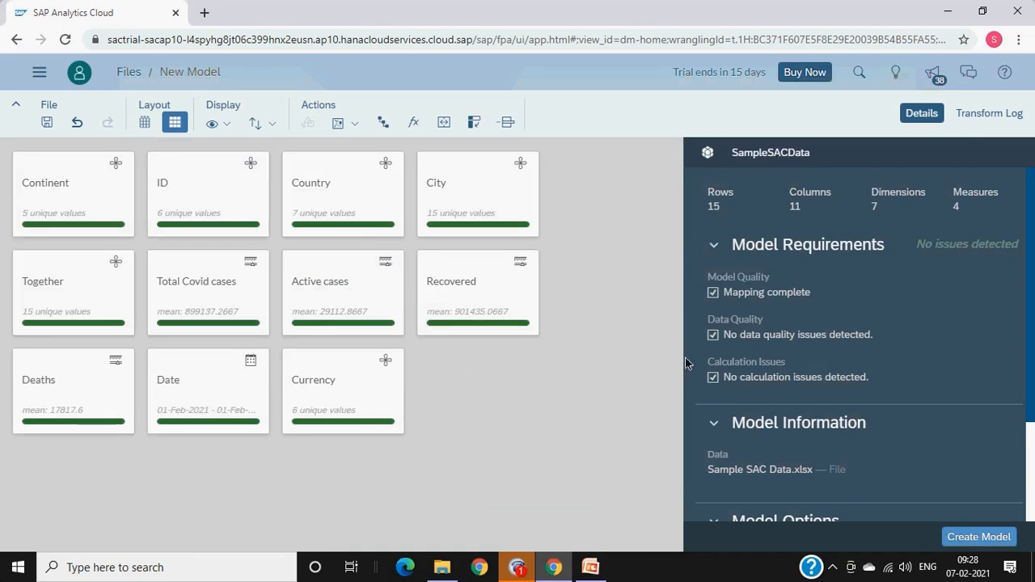
{"action": "left_click", "coordinate": [347, 283]}
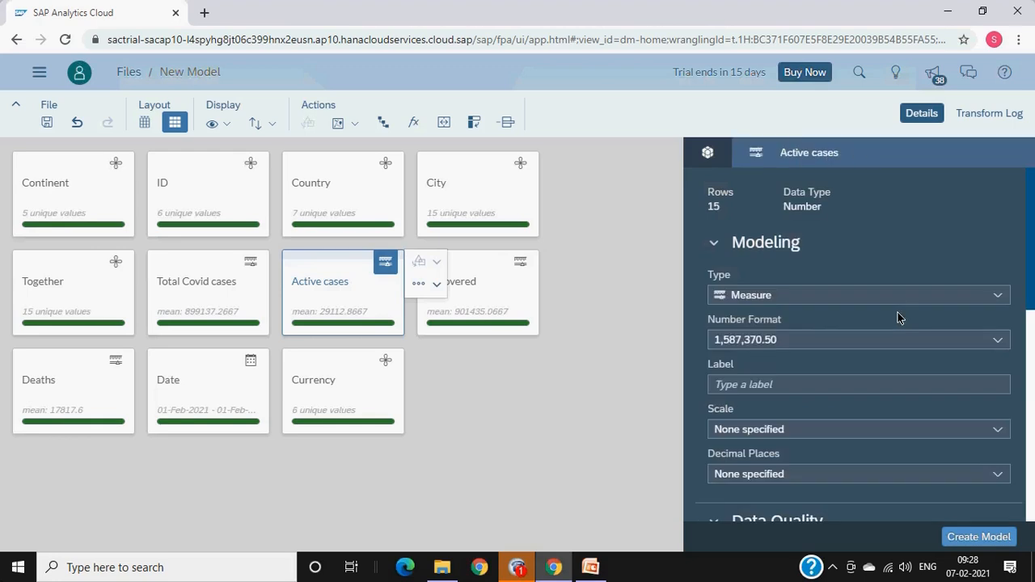
Step: Review the measure and dimension types available for the Continent column
{"action": "left_click", "coordinate": [78, 194]}
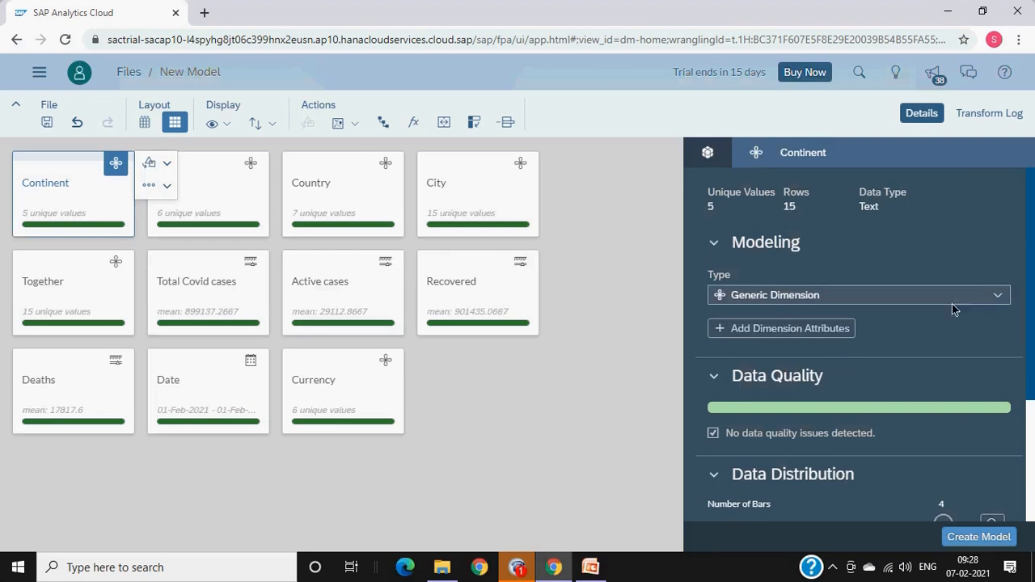
{"action": "left_click", "coordinate": [997, 296]}
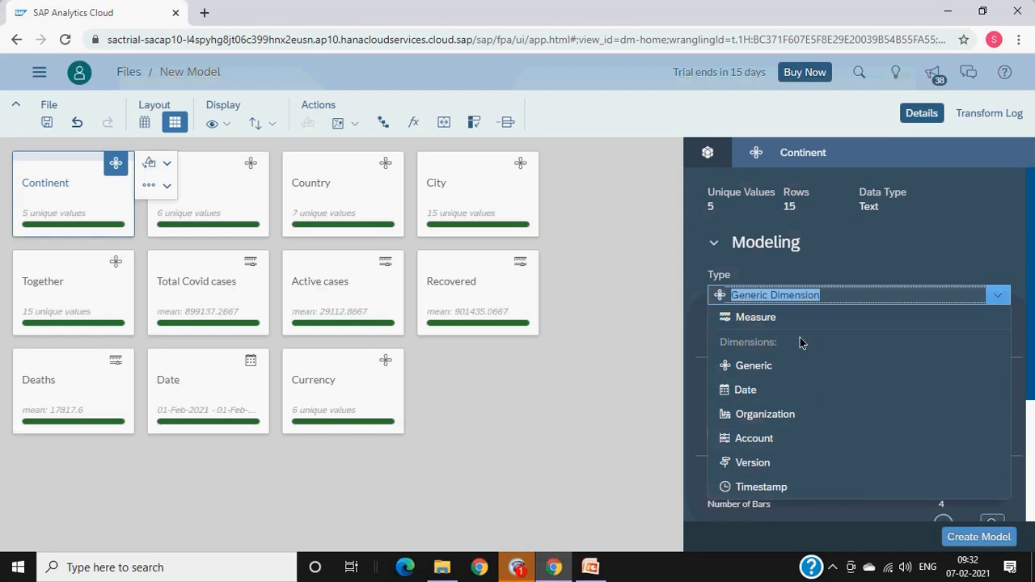
{"action": "left_click", "coordinate": [932, 209]}
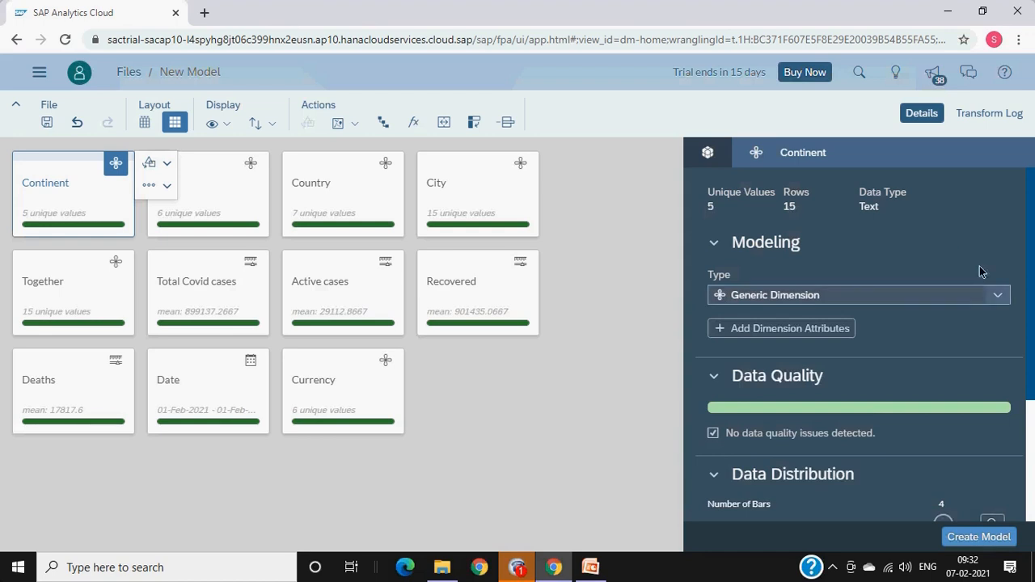
{"action": "left_click", "coordinate": [998, 294]}
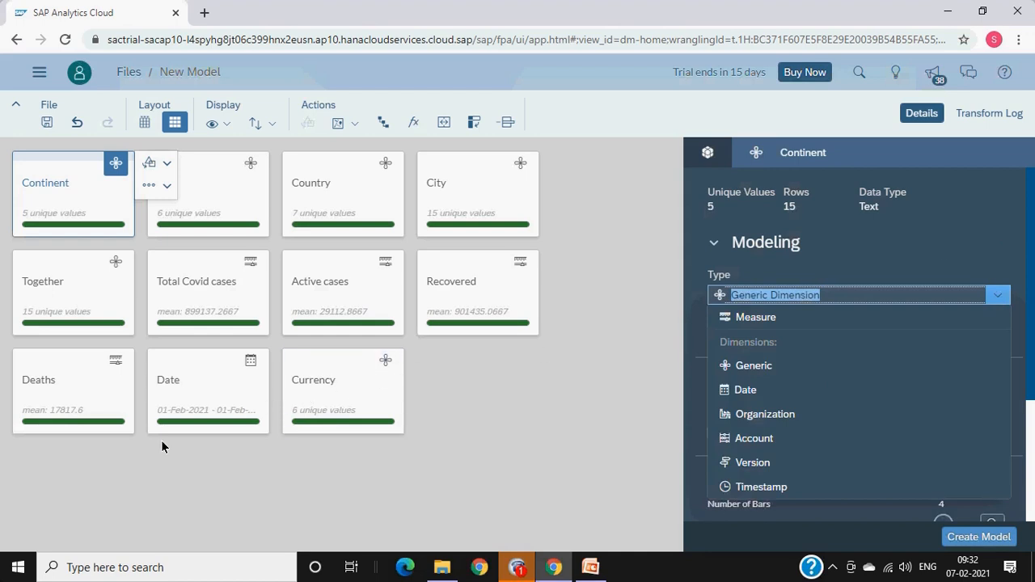
Step: Change the modeling type of the Date column to Timestamp
{"action": "left_click", "coordinate": [207, 410]}
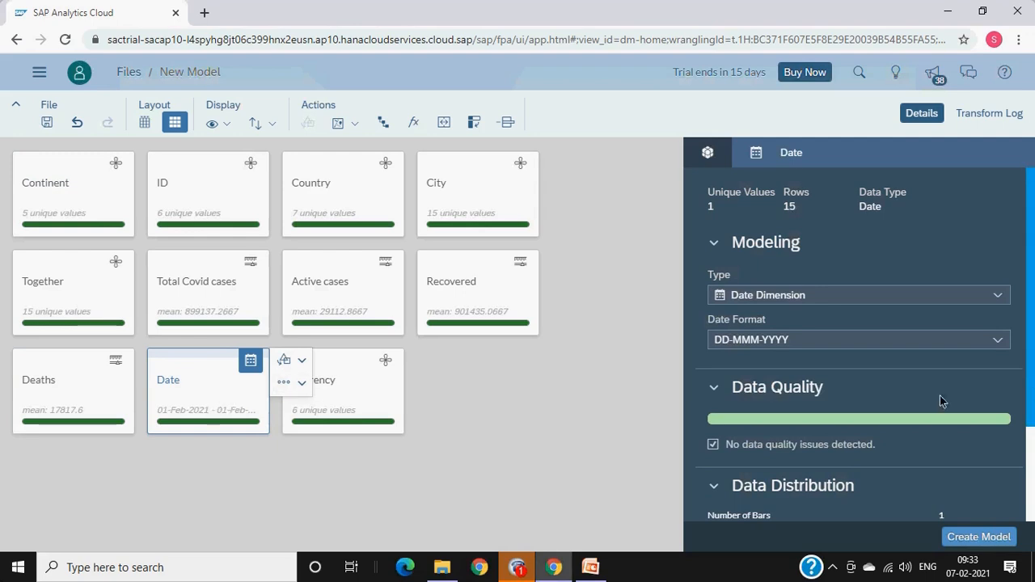
{"action": "left_click", "coordinate": [996, 296]}
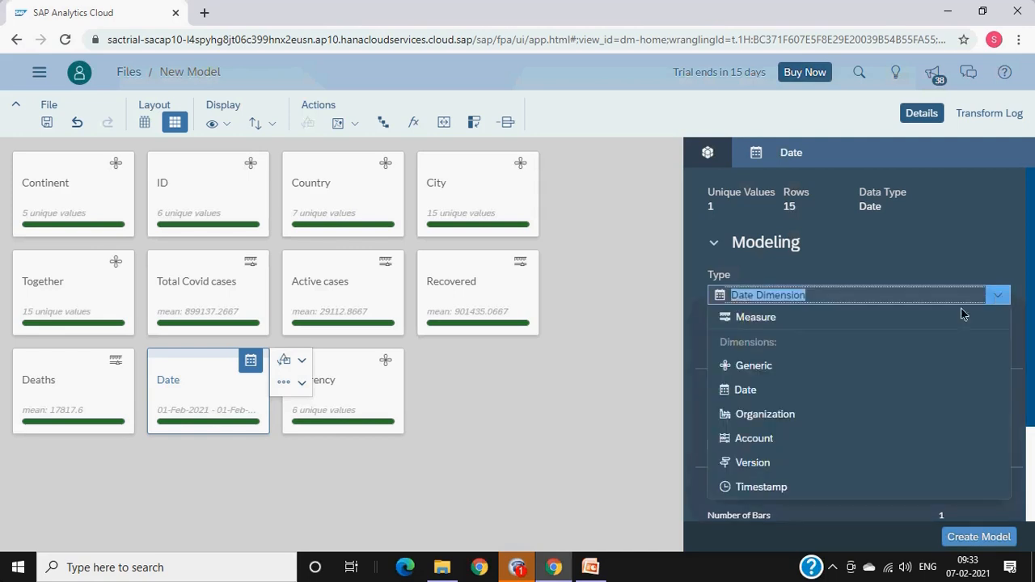
{"action": "left_click", "coordinate": [793, 486]}
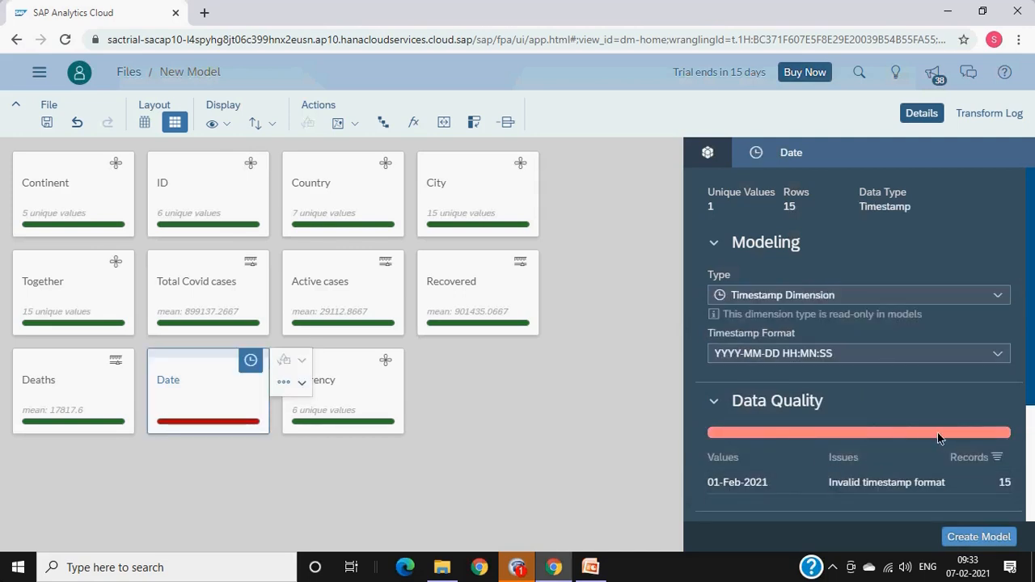
Step: Check the Date column's data quality and distribution details, and switch to the grid layout
{"action": "mouse_move", "coordinate": [938, 433]}
{"action": "scroll", "coordinate": [928, 407], "scroll_direction": "down", "scroll_amount": 2}
{"action": "scroll", "coordinate": [928, 407], "scroll_direction": "up", "scroll_amount": 1}
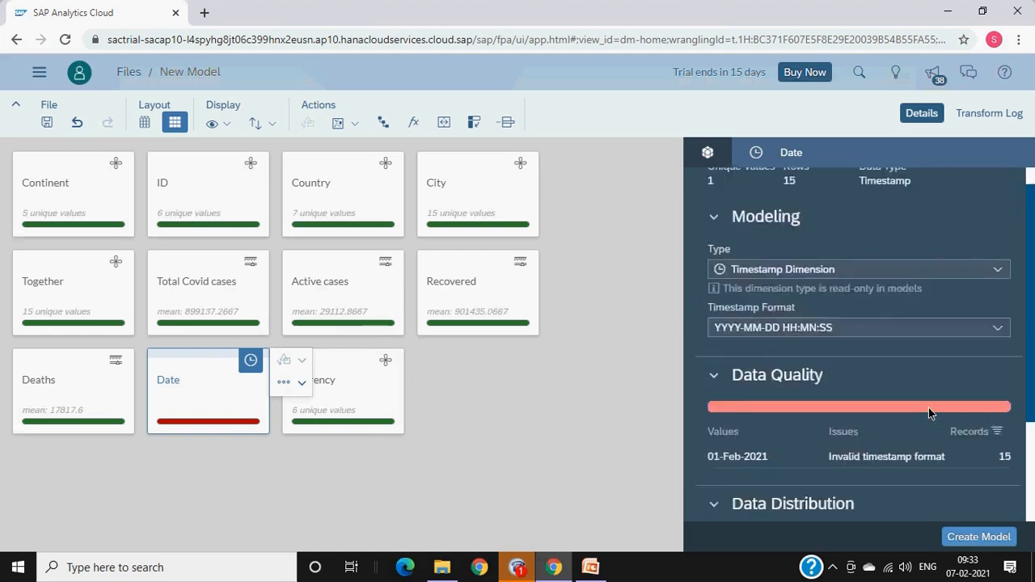
{"action": "scroll", "coordinate": [928, 412], "scroll_direction": "up", "scroll_amount": 1}
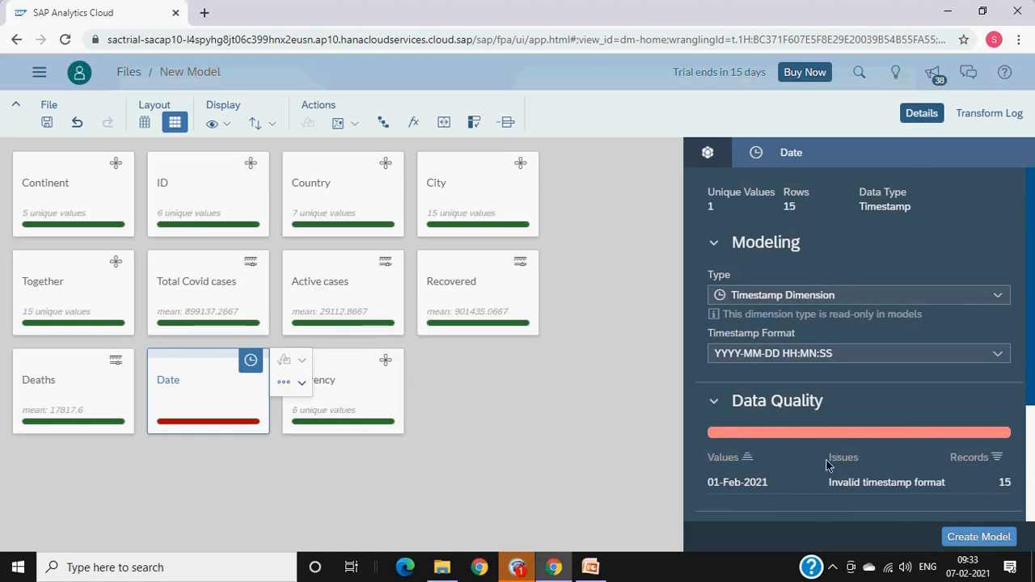
{"action": "scroll", "coordinate": [828, 461], "scroll_direction": "down", "scroll_amount": 1}
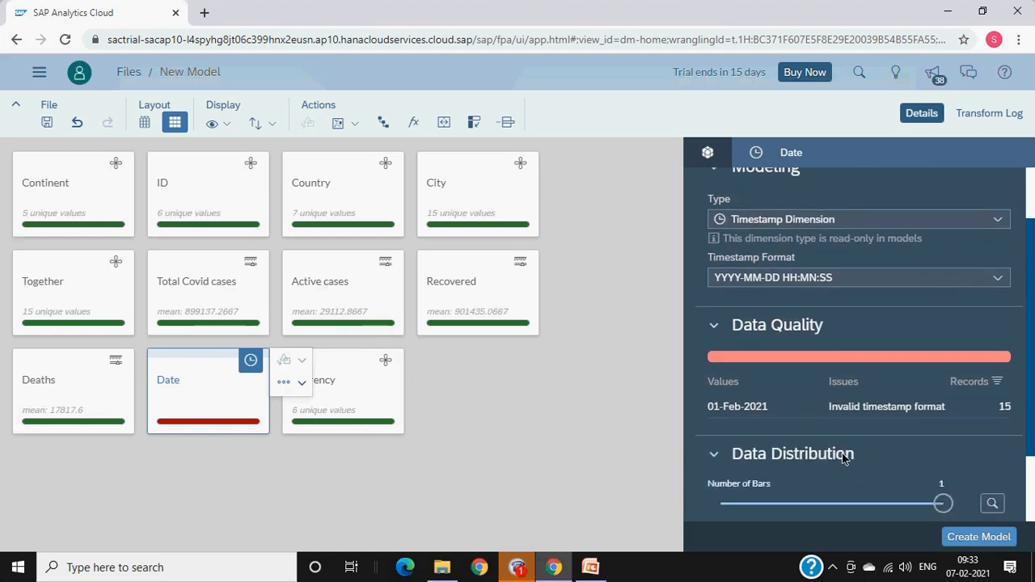
{"action": "left_click", "coordinate": [146, 122]}
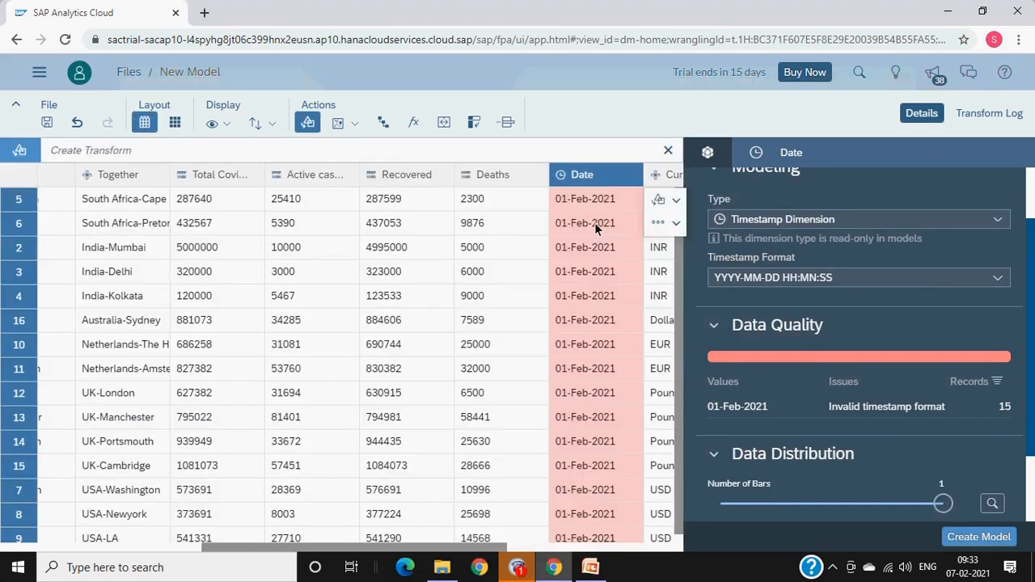
Step: Try to fix the Cape Town row's Date by adding a time, making it 01-Feb-2021 12:23:33
{"action": "left_click", "coordinate": [621, 201]}
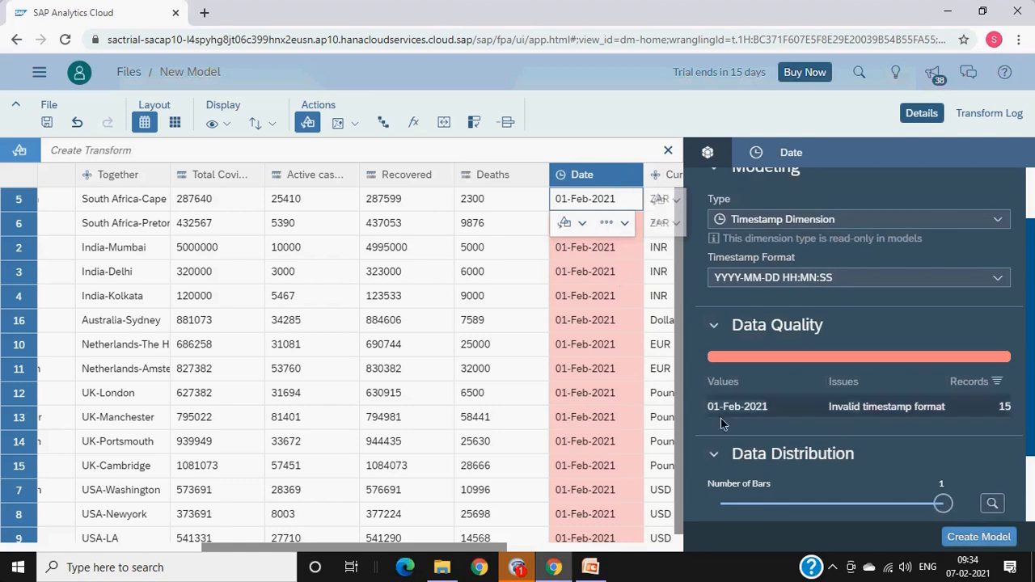
{"action": "double_click", "coordinate": [628, 199]}
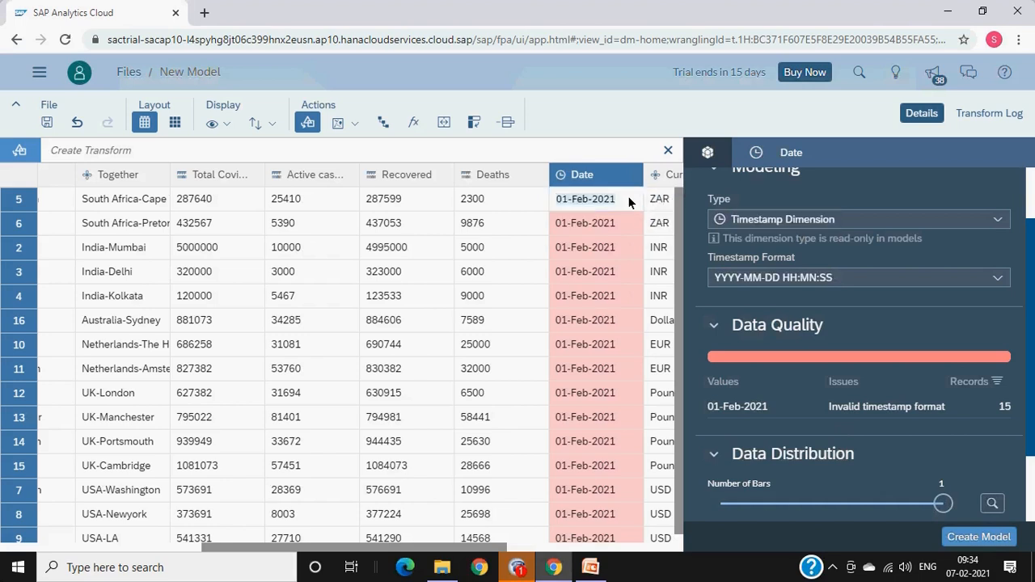
{"action": "left_click", "coordinate": [628, 200]}
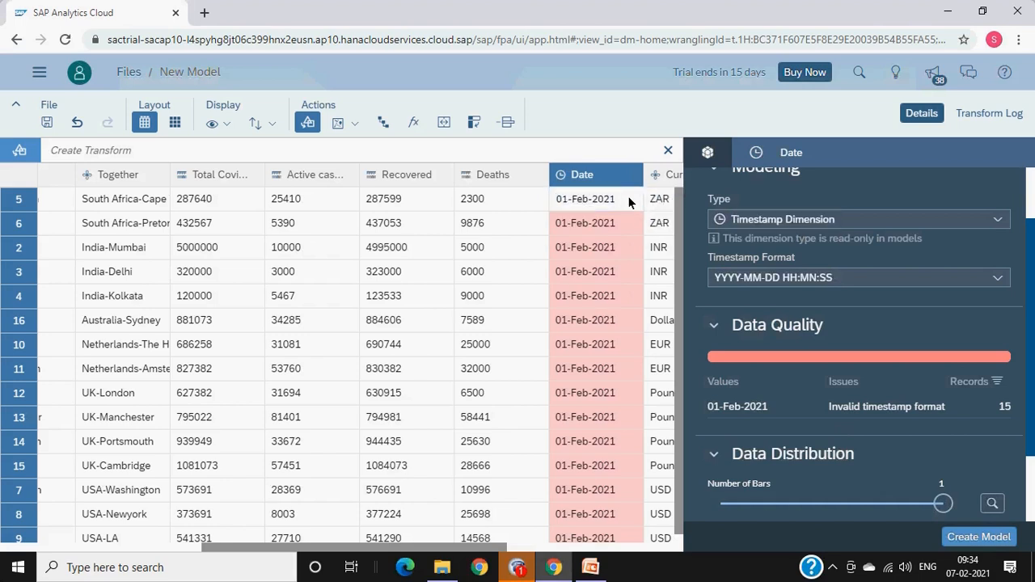
{"action": "type", "text": "12"}
{"action": "type", "text": ":3"}
{"action": "type", "text": "0:"}
{"action": "type", "text": "00"}
{"action": "key", "text": "Return"}
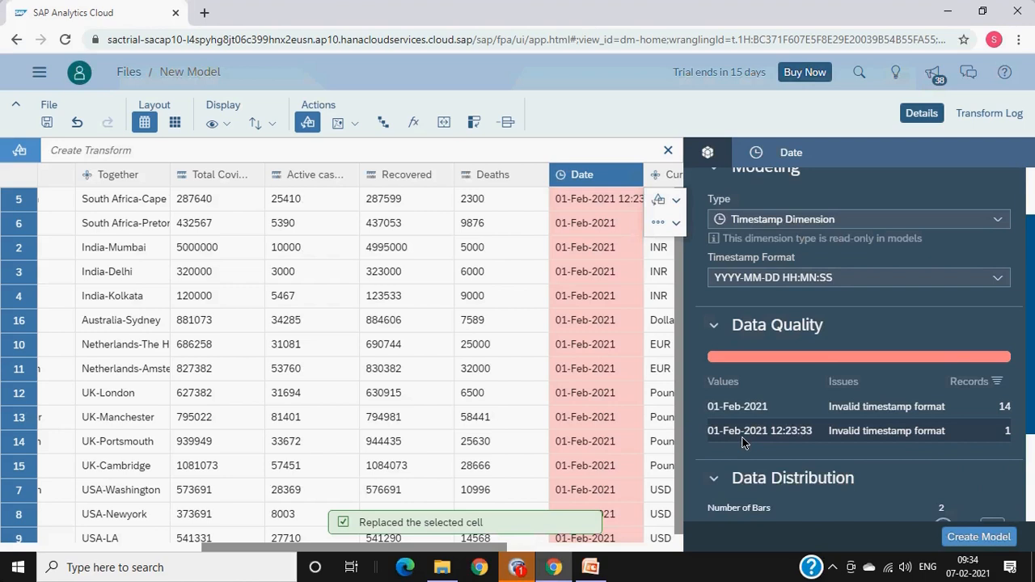
Step: Compare the Cape Town row's Date value with the available timestamp formats
{"action": "left_click", "coordinate": [588, 201]}
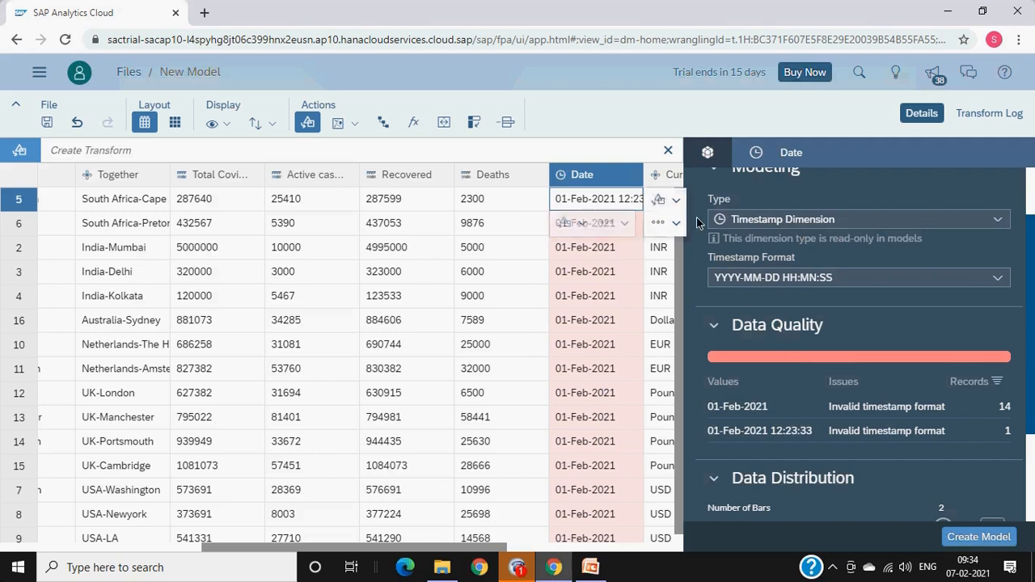
{"action": "left_click", "coordinate": [997, 278]}
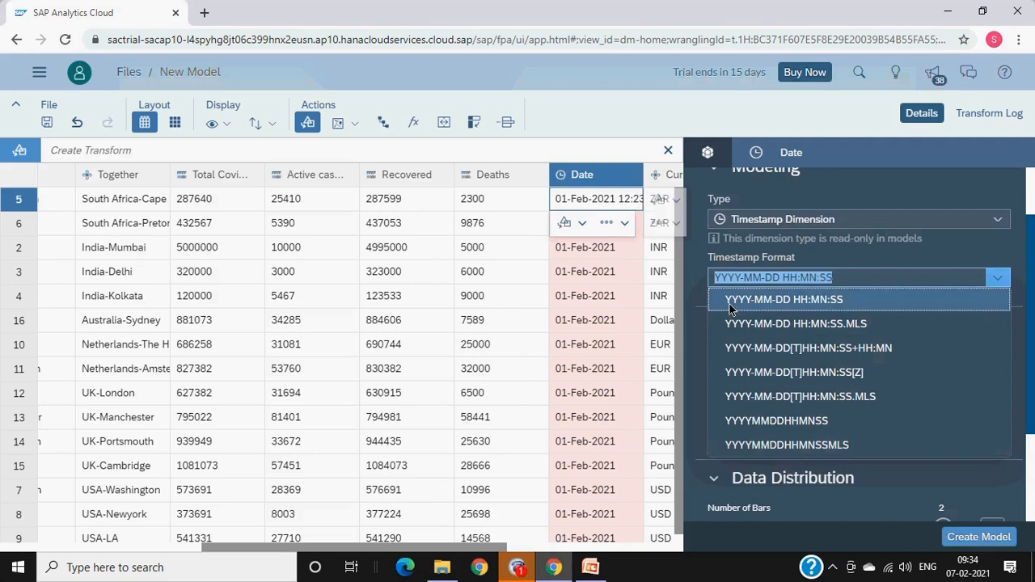
{"action": "left_click", "coordinate": [619, 200]}
{"action": "left_click_drag", "start_coordinate": [619, 201], "coordinate": [556, 201]}
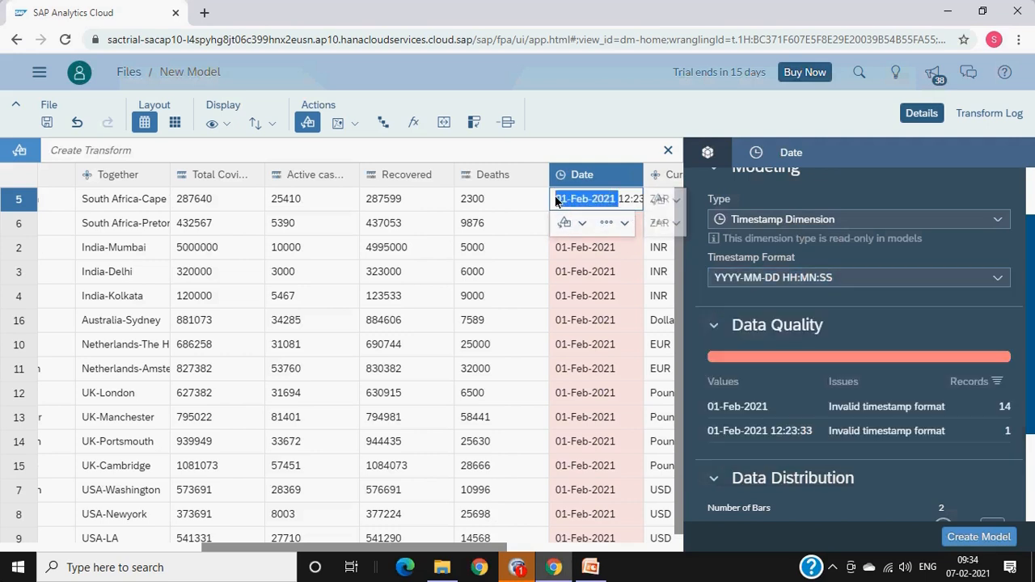
{"action": "left_click", "coordinate": [618, 201]}
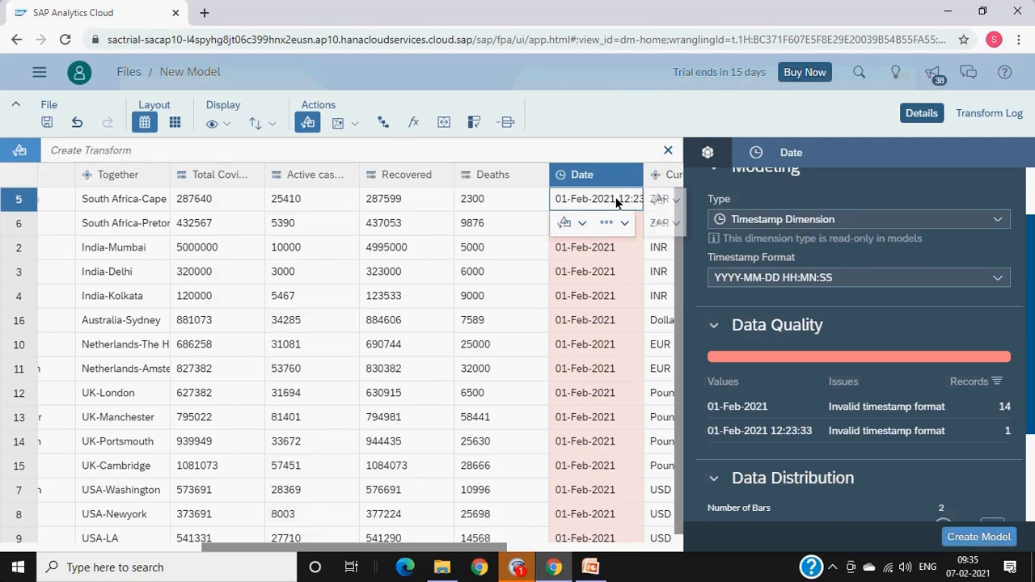
Step: Remove the time from the Cape Town row's Date so the cell reads 01-Feb-2021
{"action": "double_click", "coordinate": [638, 199]}
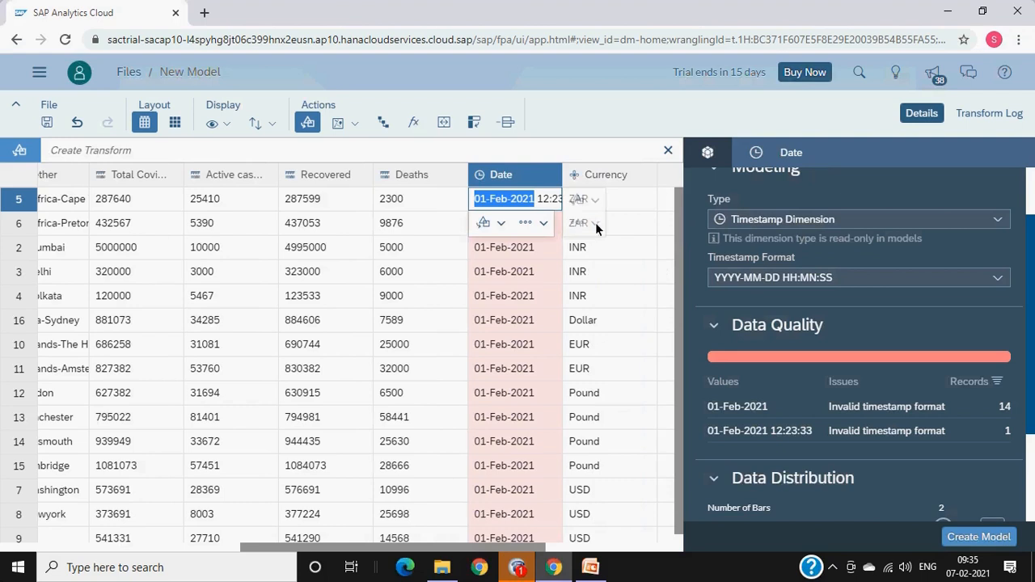
{"action": "left_click", "coordinate": [540, 199]}
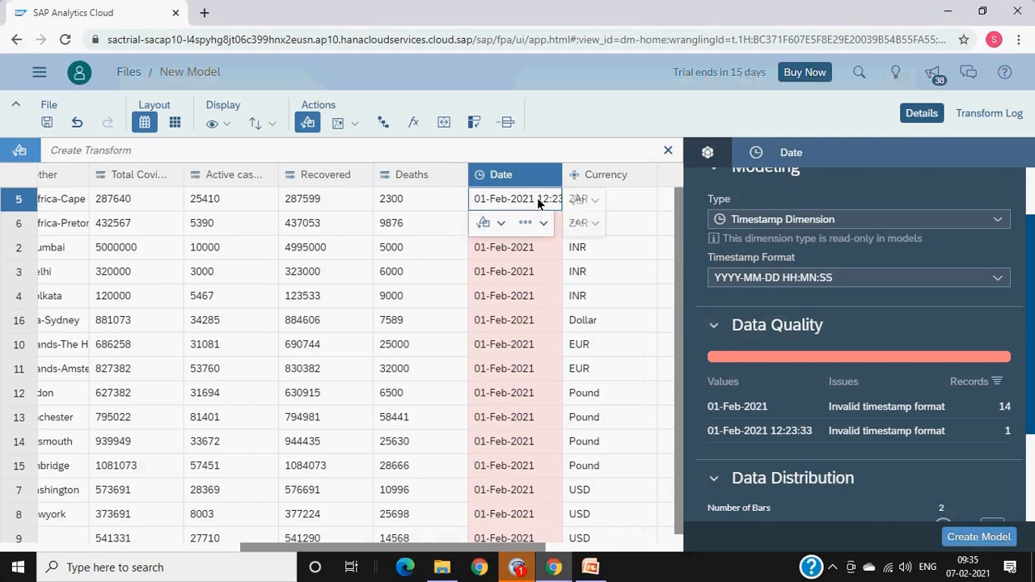
{"action": "double_click", "coordinate": [537, 201]}
{"action": "left_click", "coordinate": [537, 199]}
{"action": "left_click", "coordinate": [539, 224]}
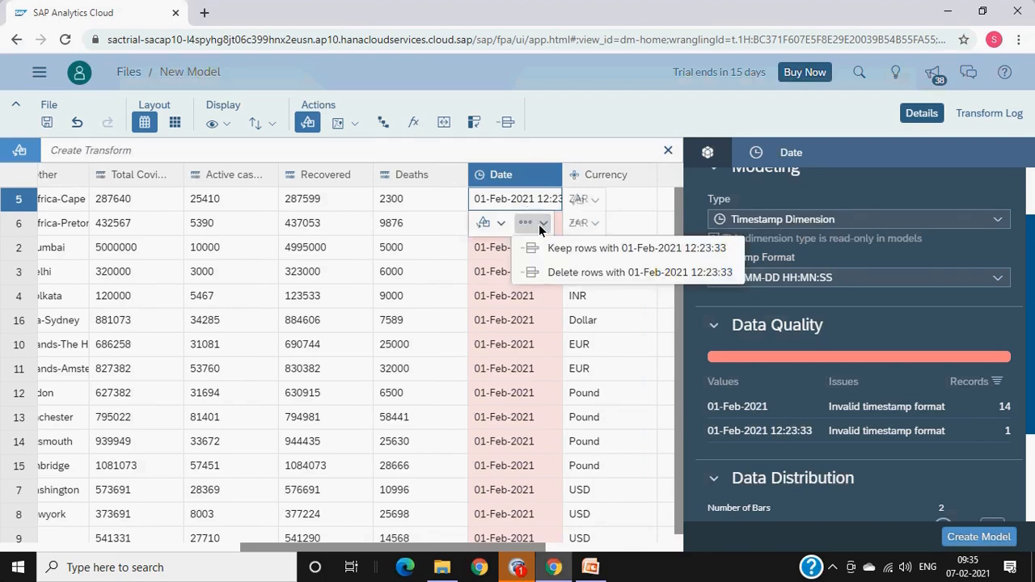
{"action": "left_click", "coordinate": [520, 205]}
{"action": "double_click", "coordinate": [517, 199]}
{"action": "left_click", "coordinate": [516, 199]}
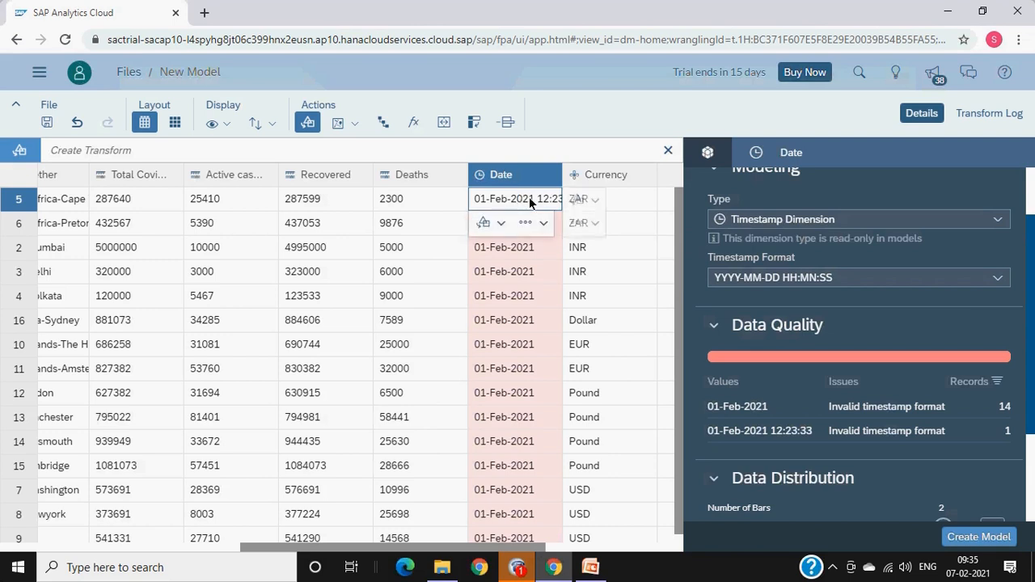
{"action": "key", "text": "Right"}
{"action": "key", "text": "Left"}
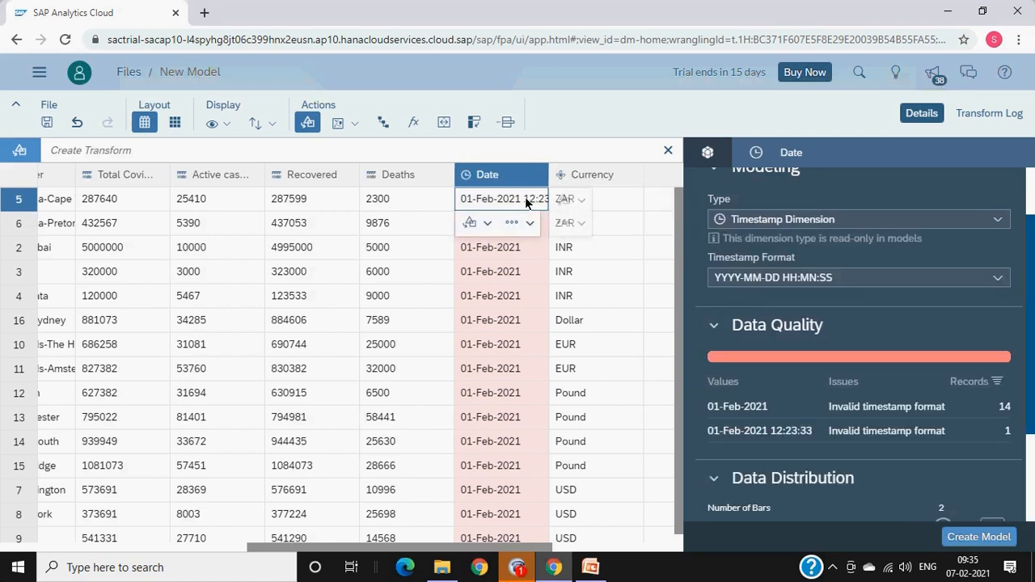
{"action": "double_click", "coordinate": [525, 199]}
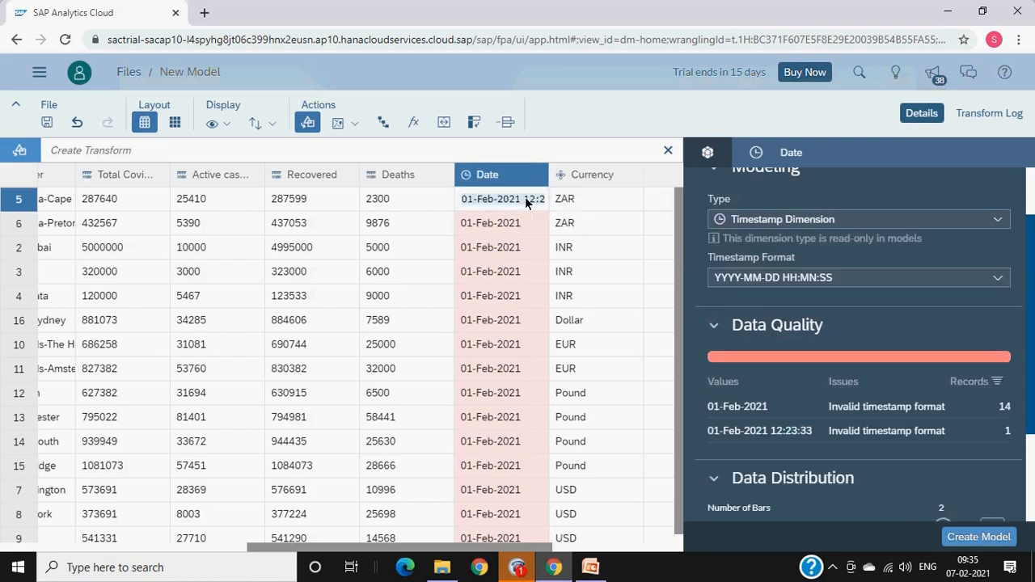
{"action": "type", "text": "01-Feb"}
{"action": "key", "text": "Return"}
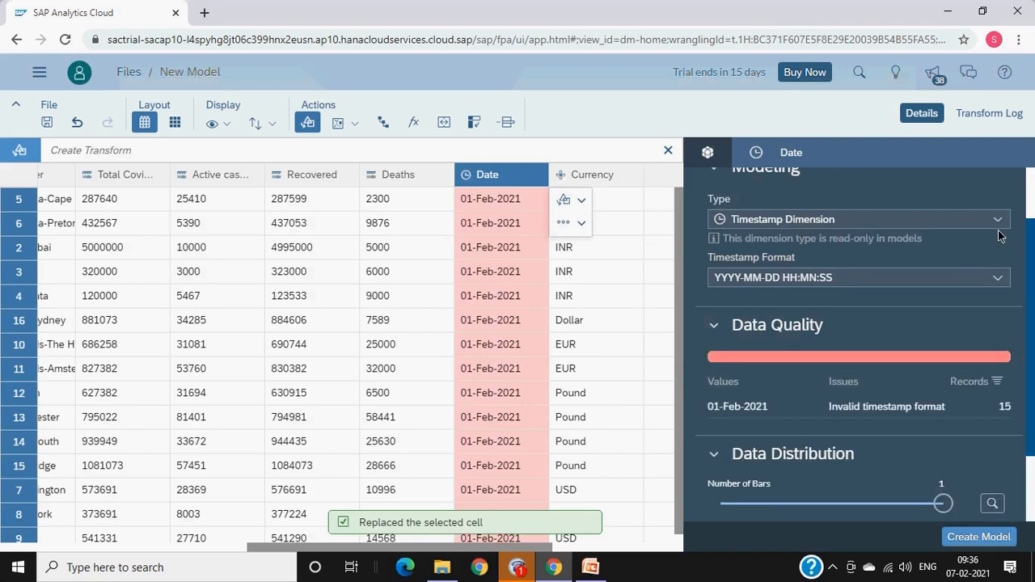
Step: Change the Date column's modeling type to Date and review the available date formats
{"action": "left_click", "coordinate": [802, 218]}
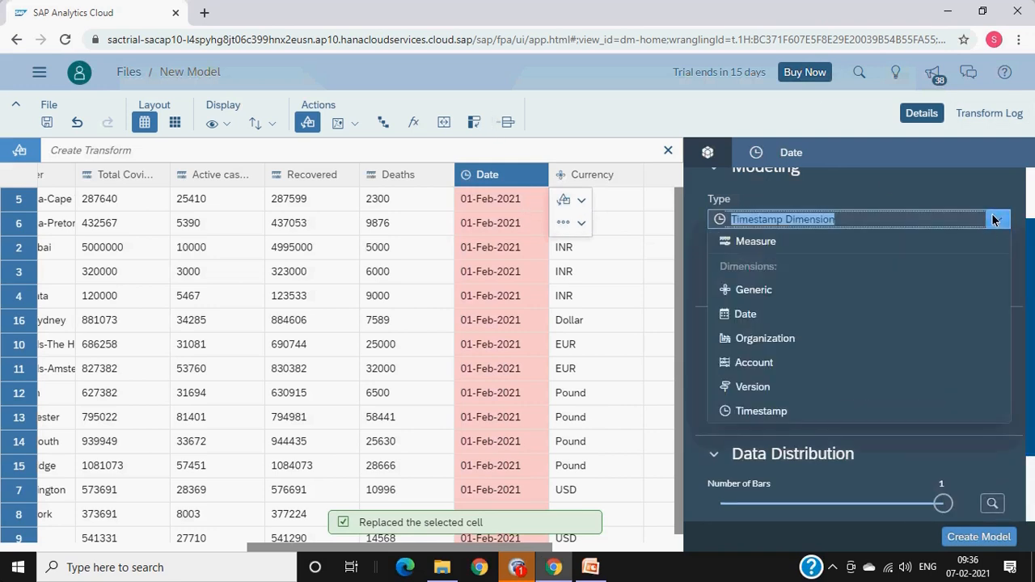
{"action": "left_click", "coordinate": [750, 314]}
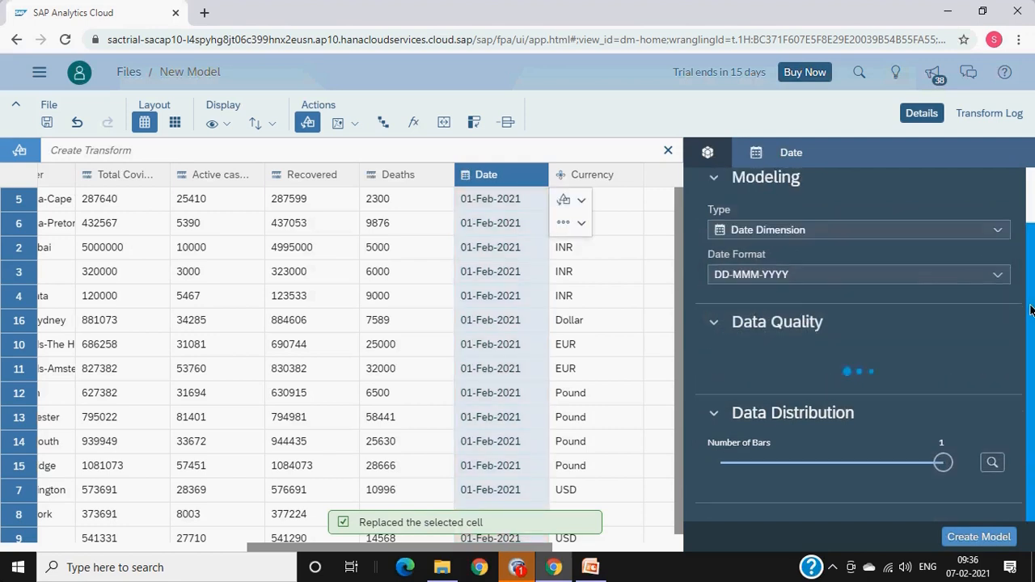
{"action": "scroll", "coordinate": [1030, 310], "scroll_direction": "up", "scroll_amount": 2}
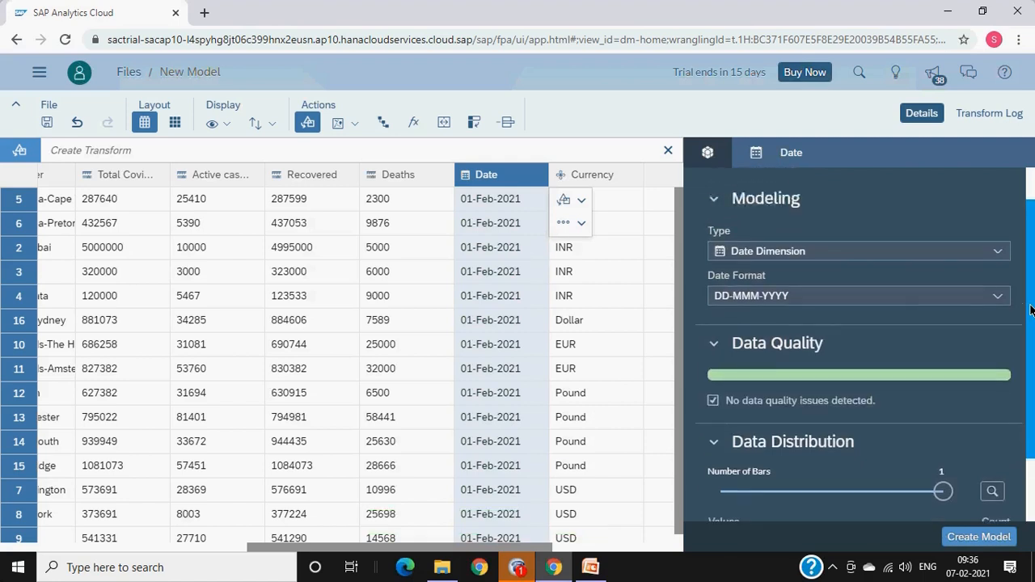
{"action": "left_click", "coordinate": [998, 339]}
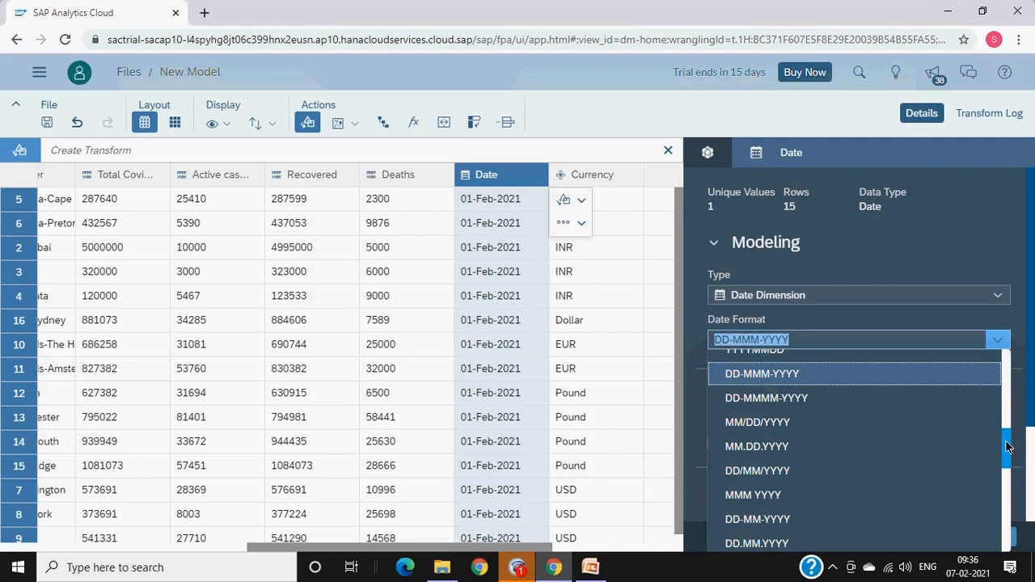
{"action": "scroll", "coordinate": [1007, 500], "scroll_direction": "down", "scroll_amount": 4}
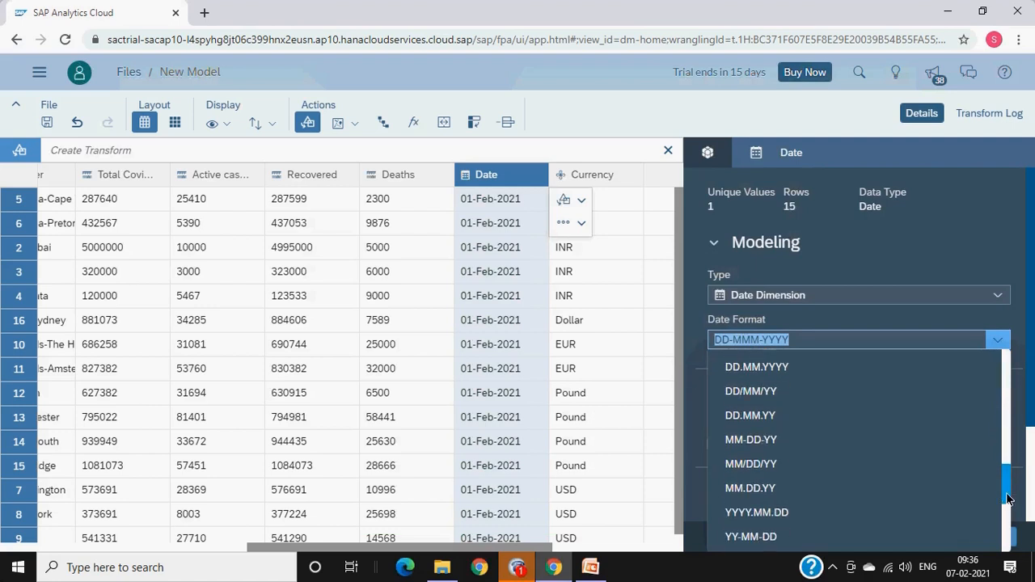
{"action": "scroll", "coordinate": [1009, 540], "scroll_direction": "down", "scroll_amount": 2}
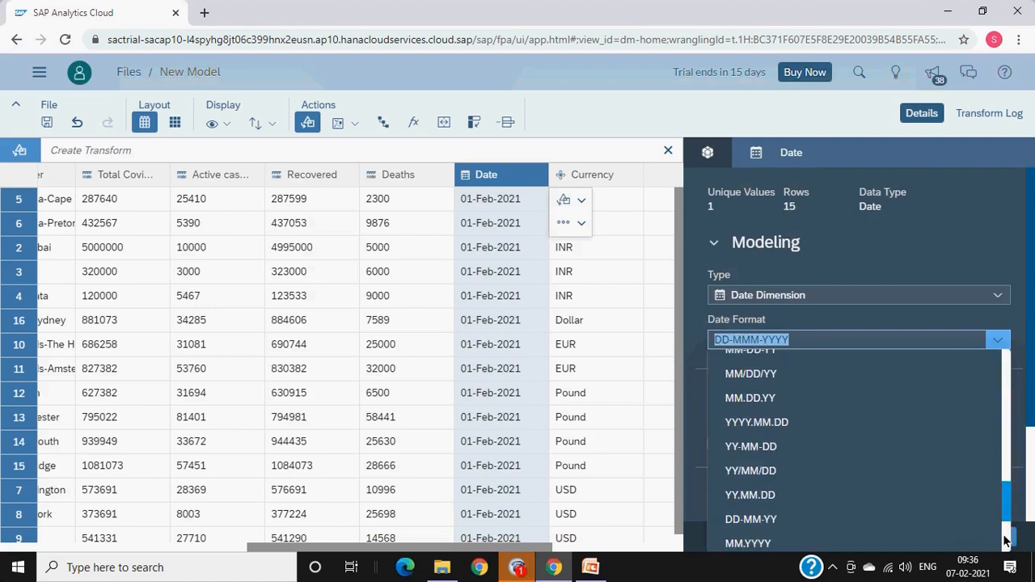
{"action": "scroll", "coordinate": [1007, 417], "scroll_direction": "up", "scroll_amount": 3}
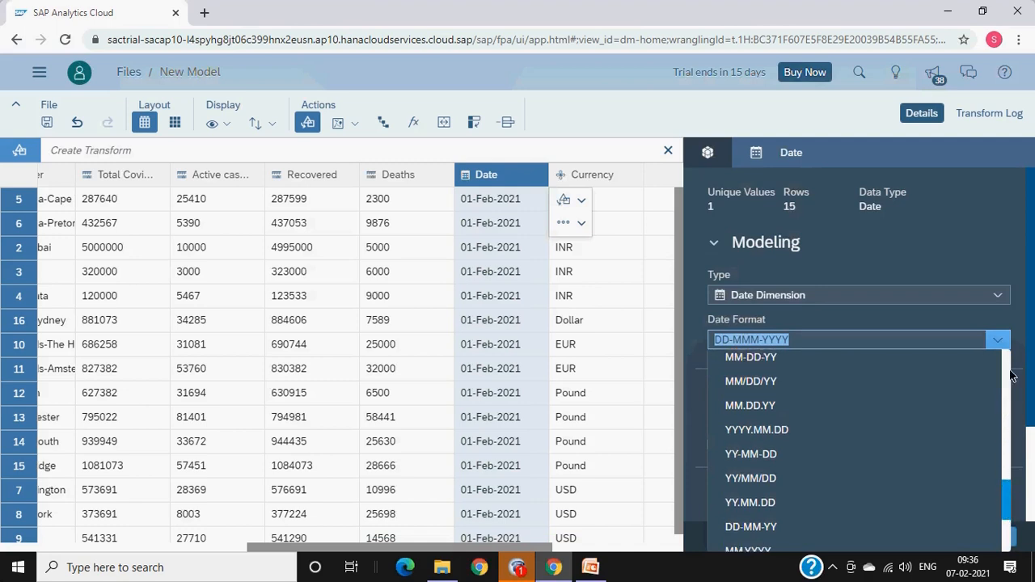
Step: Check the number formats offered for the Deaths column and give it the label "Death in cities"
{"action": "left_click", "coordinate": [382, 178]}
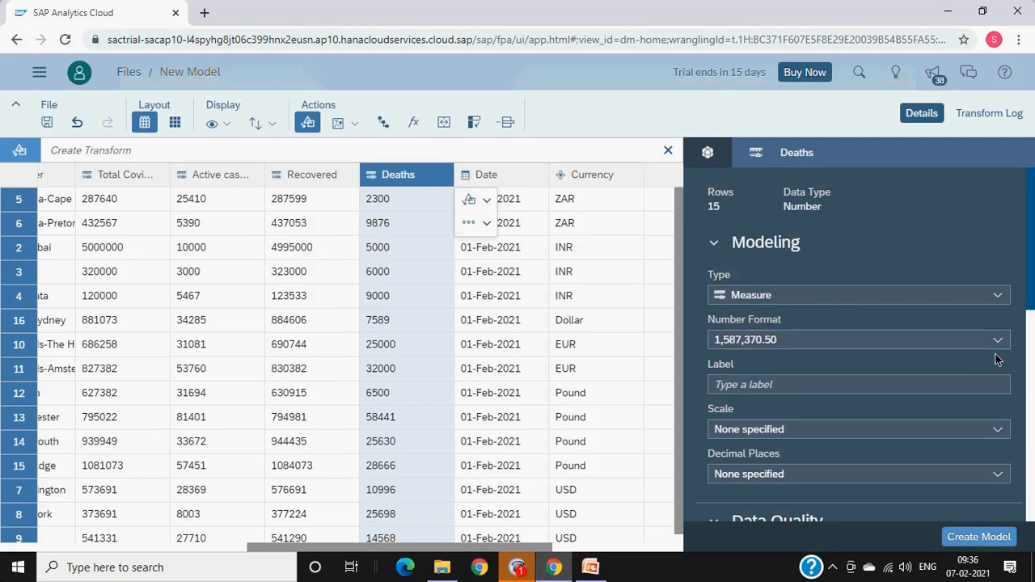
{"action": "scroll", "coordinate": [726, 436], "scroll_direction": "down", "scroll_amount": 1}
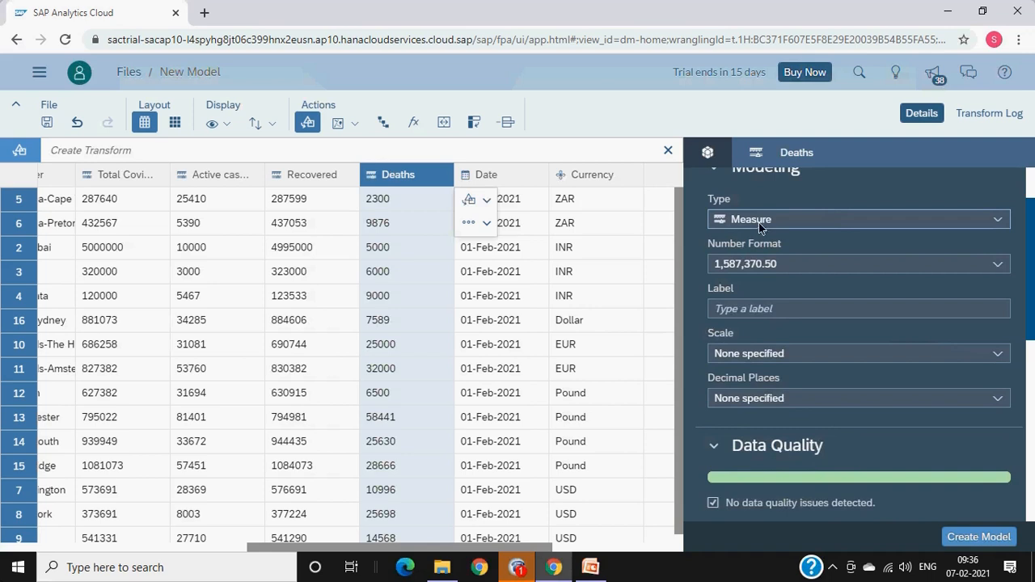
{"action": "left_click", "coordinate": [993, 270]}
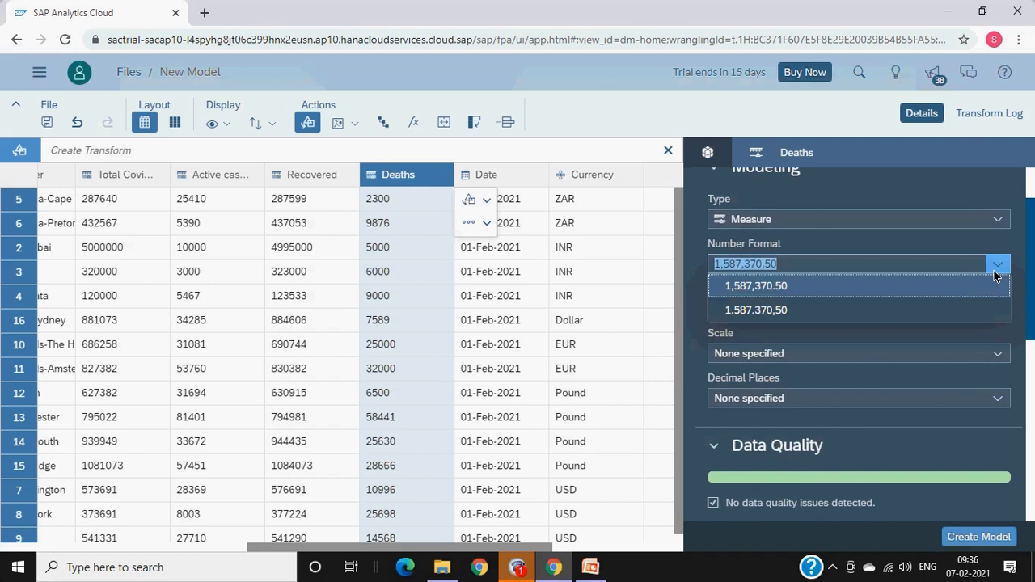
{"action": "left_click", "coordinate": [993, 279]}
{"action": "left_click", "coordinate": [974, 314]}
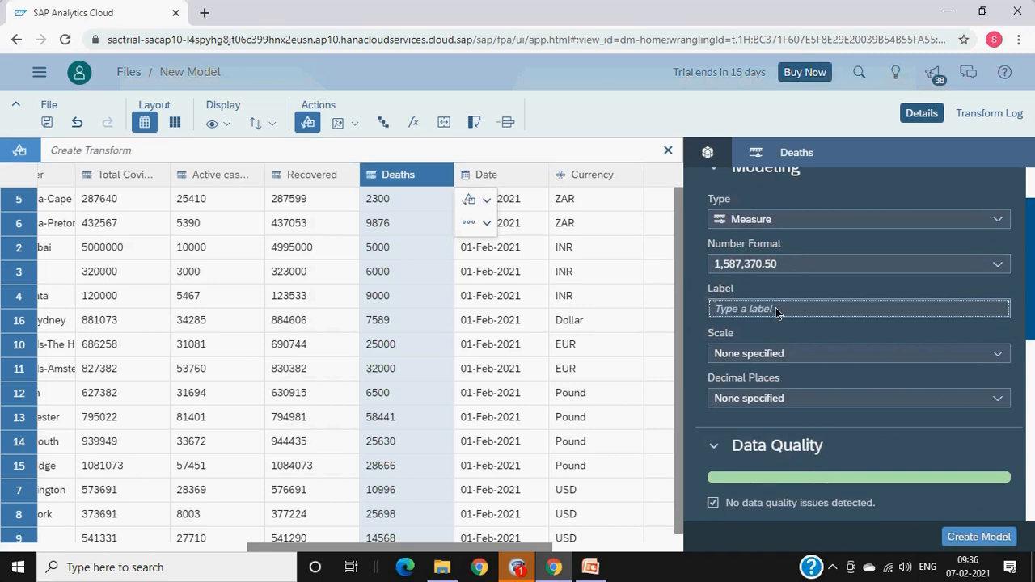
{"action": "type", "text": "Death in cities"}
{"action": "key", "text": "Tab"}
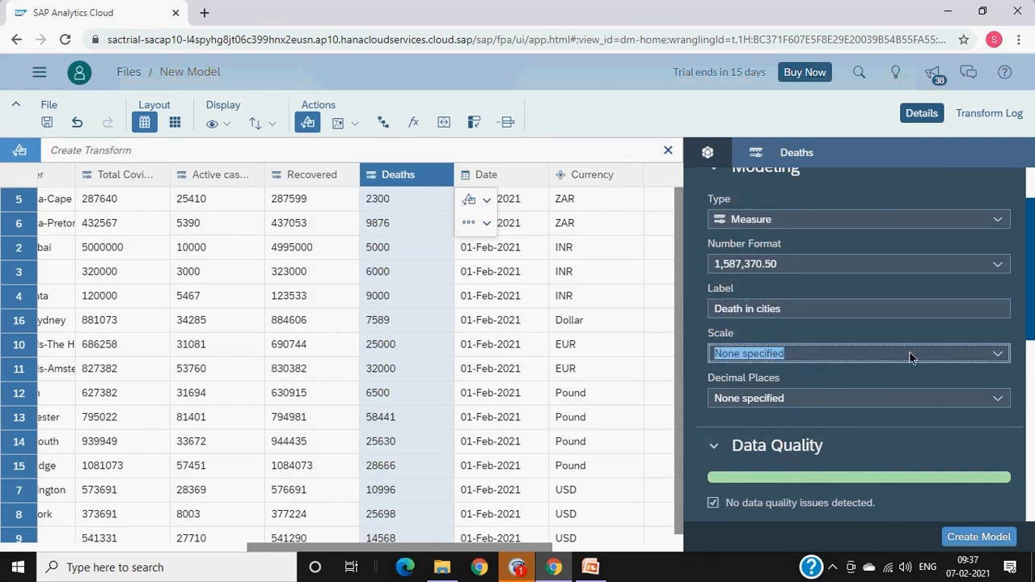
Step: Set the Deaths measure's scale to Thousand and its decimal places to 2
{"action": "left_click", "coordinate": [995, 357]}
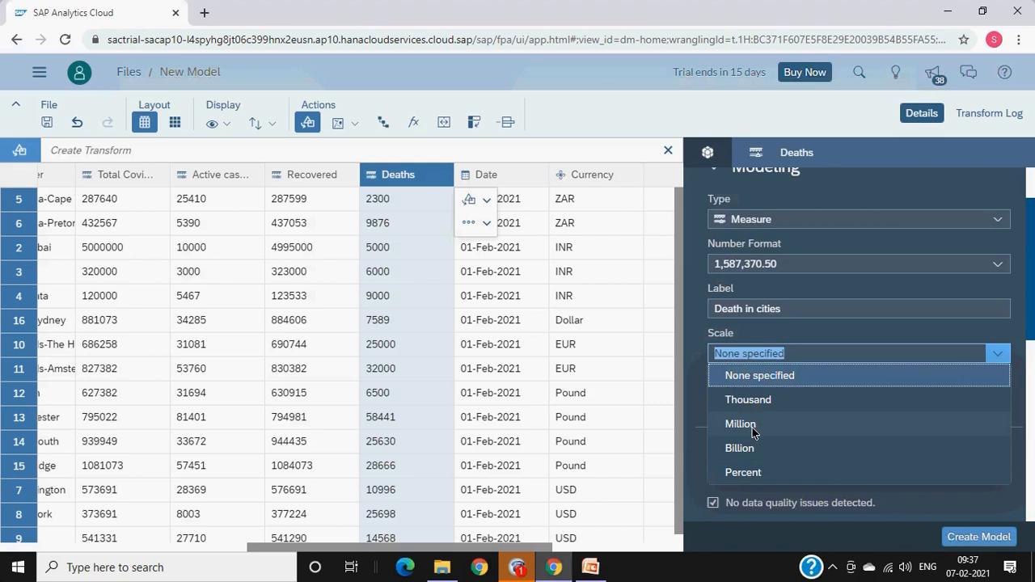
{"action": "left_click", "coordinate": [755, 404]}
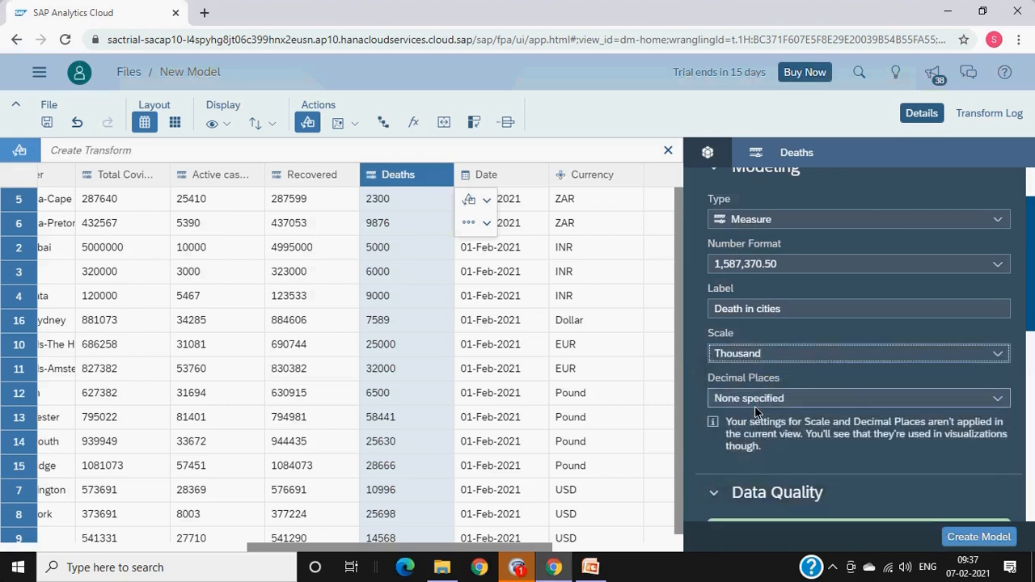
{"action": "left_click", "coordinate": [696, 370]}
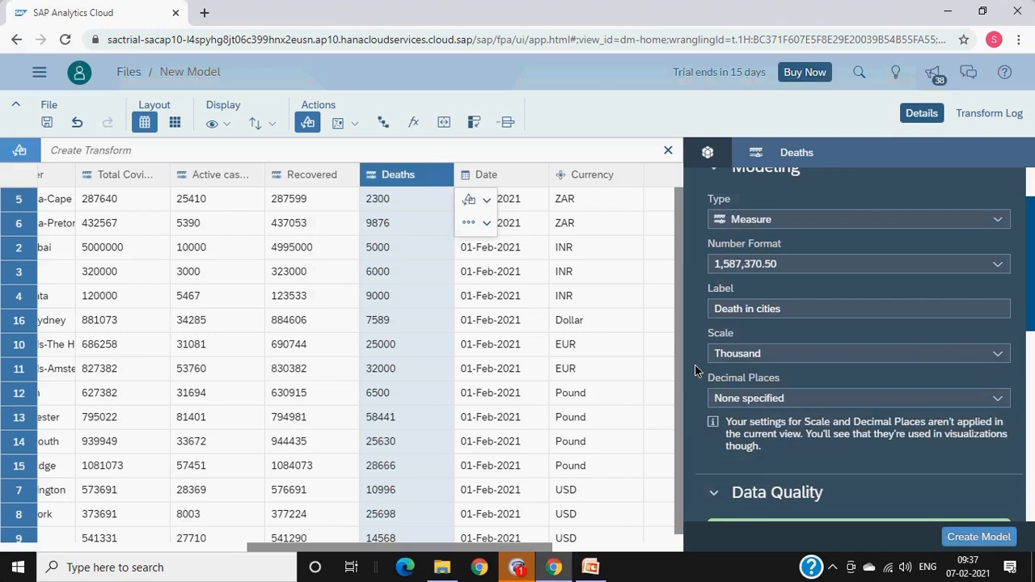
{"action": "left_click", "coordinate": [999, 399]}
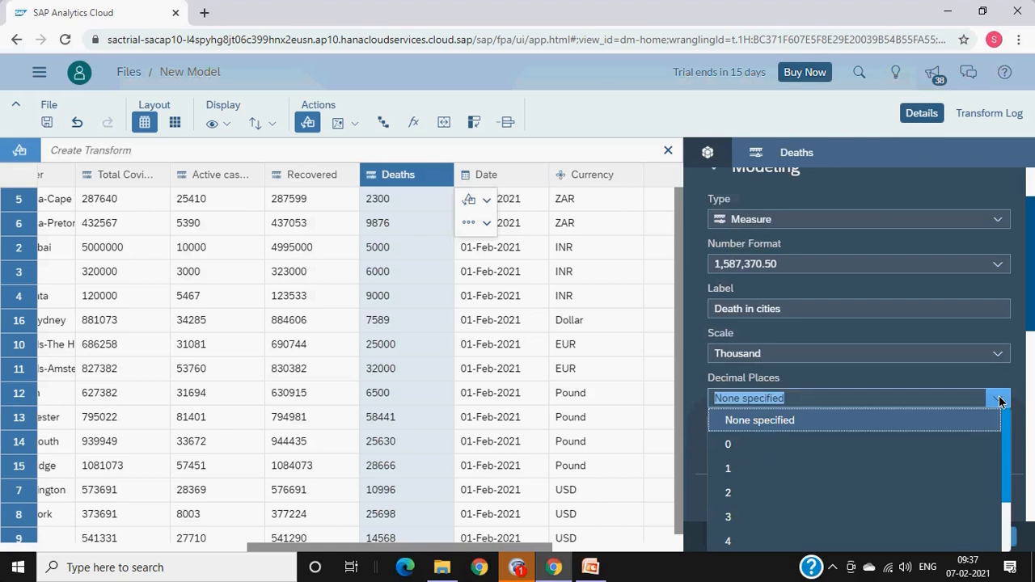
{"action": "left_click", "coordinate": [732, 453]}
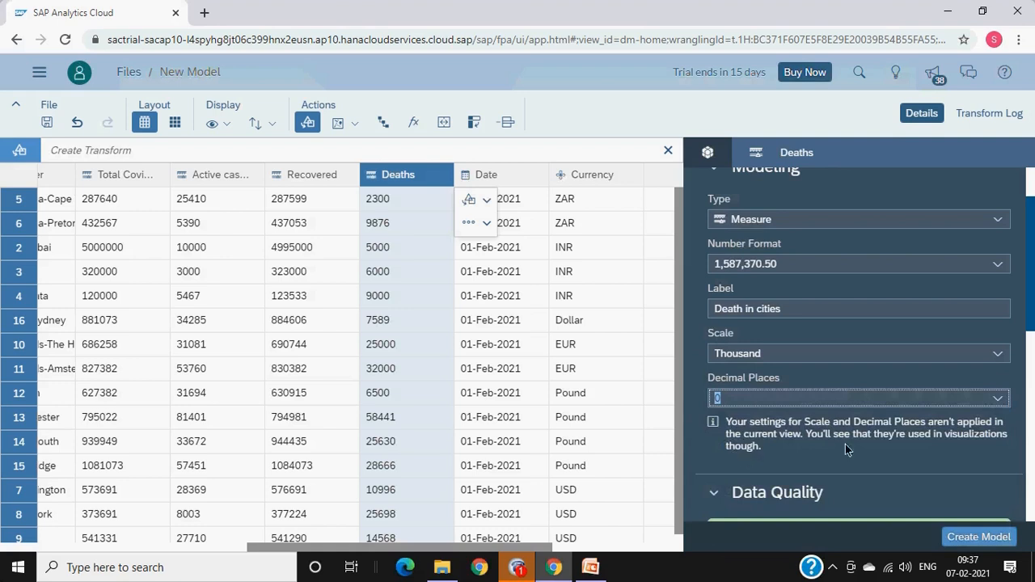
{"action": "left_click", "coordinate": [841, 398]}
{"action": "left_click", "coordinate": [748, 492]}
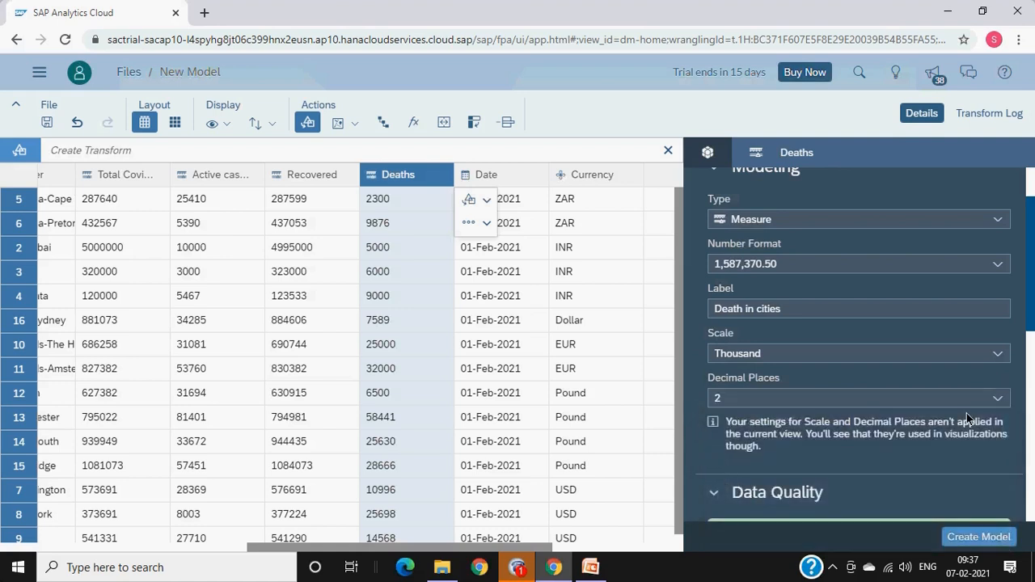
Step: Examine the Deaths column's data distribution, number format choices and label, and compare them with the Date column's settings
{"action": "scroll", "coordinate": [966, 413], "scroll_direction": "down", "scroll_amount": 8}
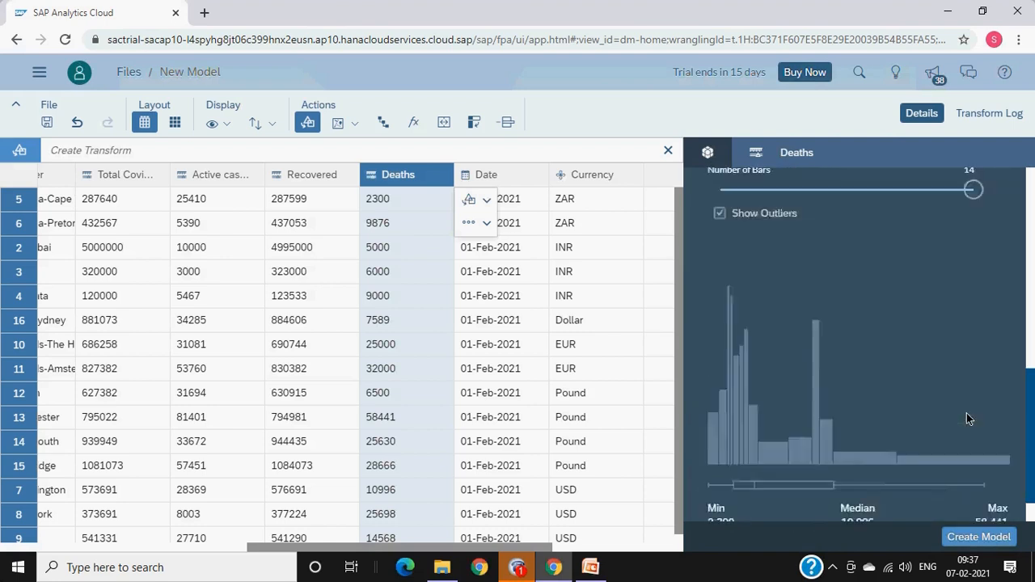
{"action": "scroll", "coordinate": [966, 413], "scroll_direction": "down", "scroll_amount": 1}
{"action": "scroll", "coordinate": [966, 413], "scroll_direction": "up", "scroll_amount": 10}
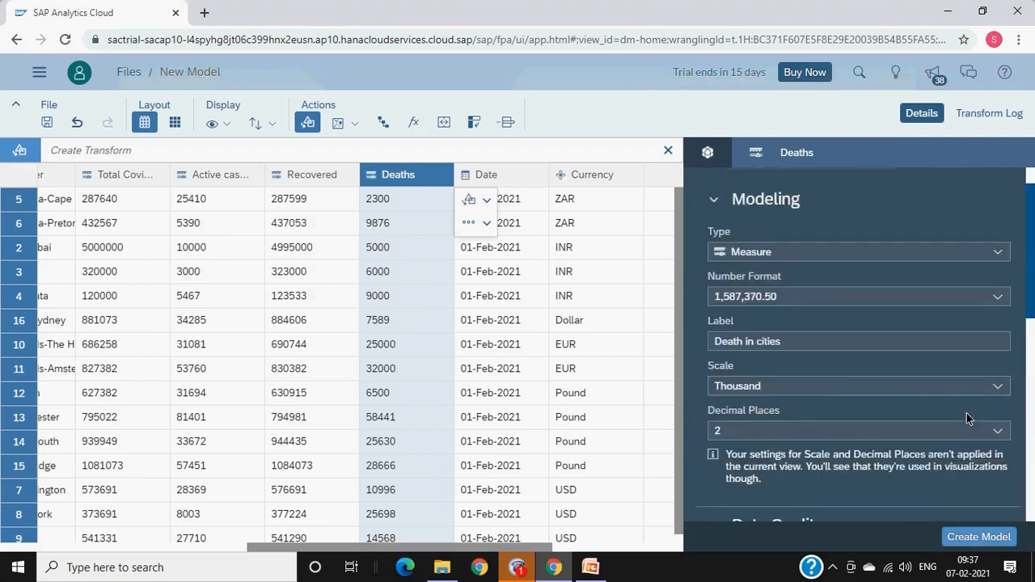
{"action": "left_click", "coordinate": [997, 344]}
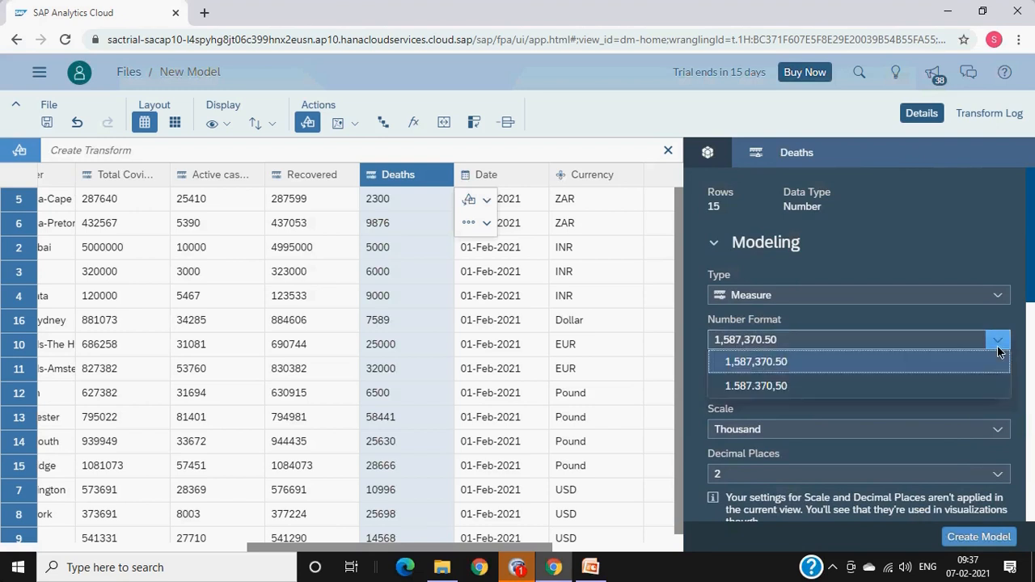
{"action": "left_click", "coordinate": [1013, 242]}
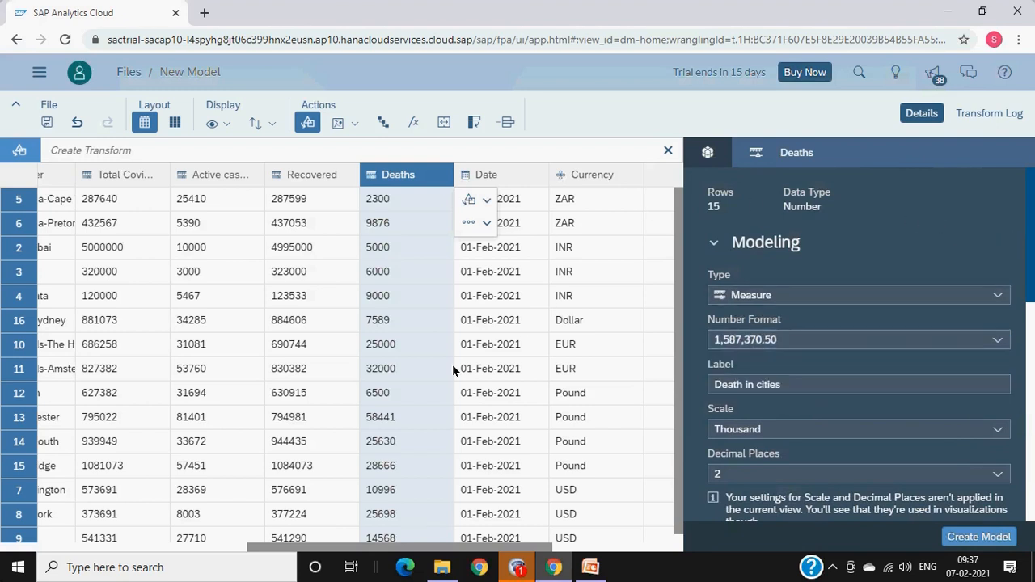
{"action": "left_click", "coordinate": [475, 351]}
{"action": "left_click", "coordinate": [420, 174]}
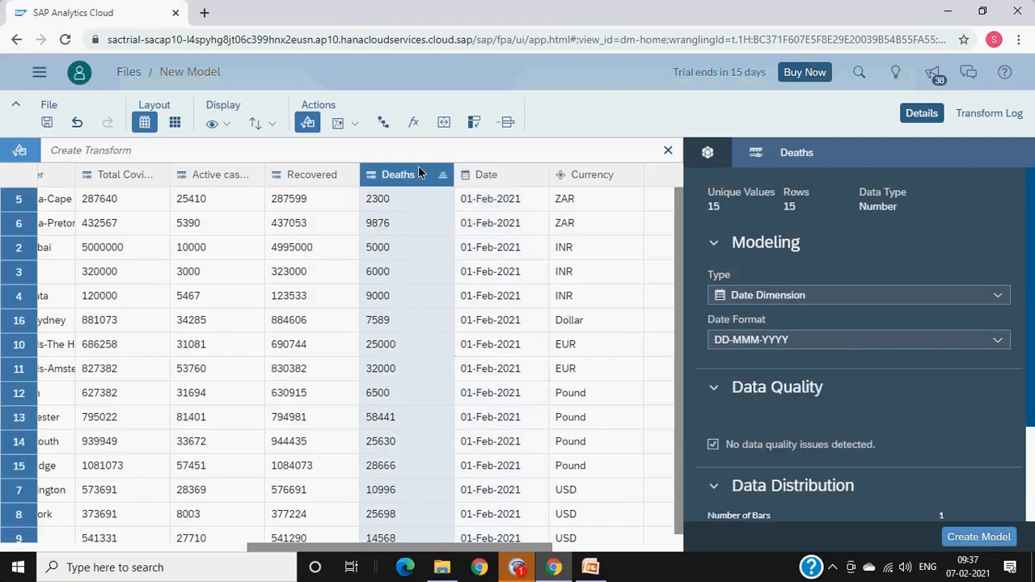
{"action": "left_click", "coordinate": [795, 392]}
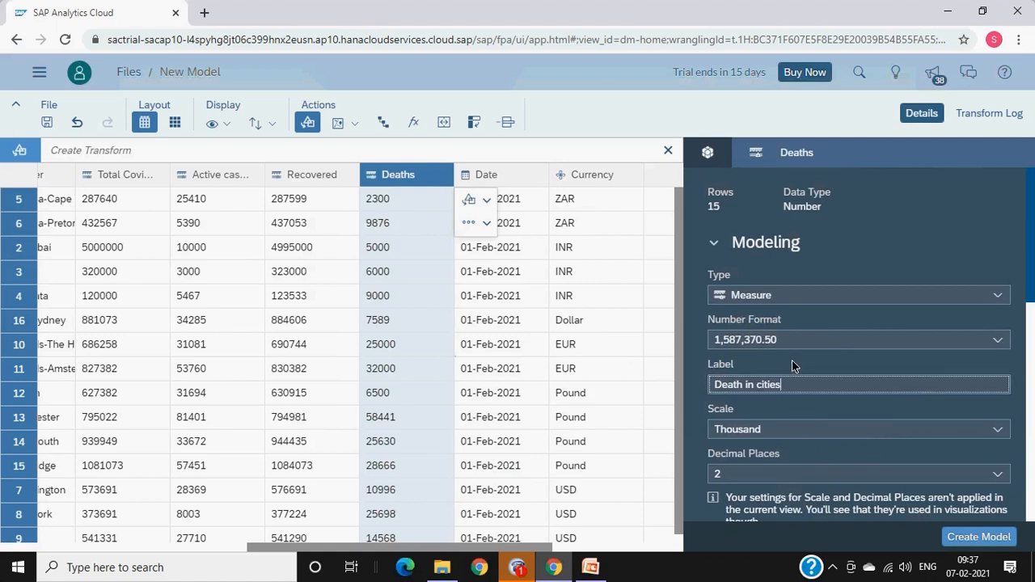
Step: Switch the layout to card view and open the details of the ID column
{"action": "left_click", "coordinate": [175, 124]}
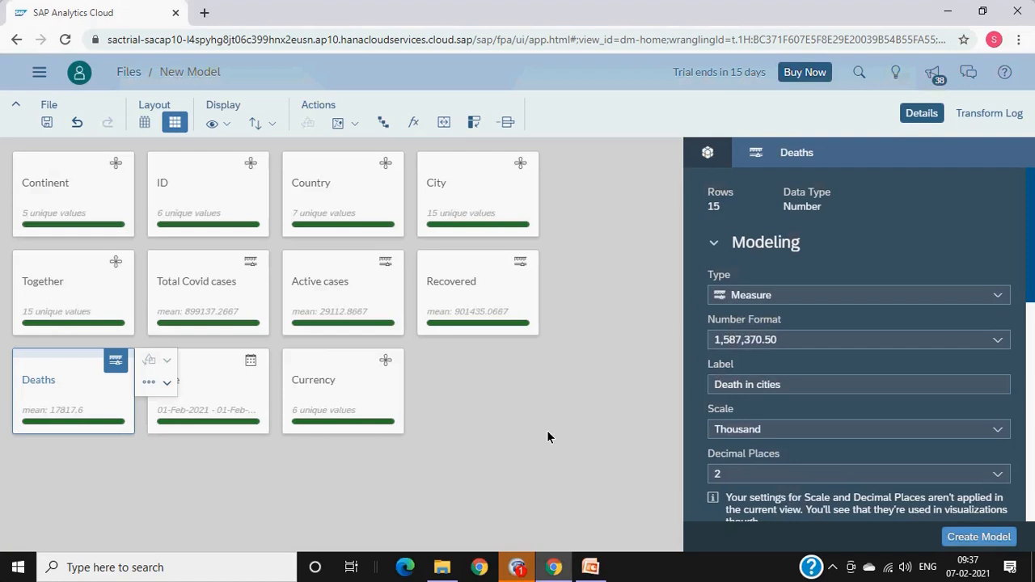
{"action": "left_click", "coordinate": [92, 212]}
{"action": "left_click", "coordinate": [218, 195]}
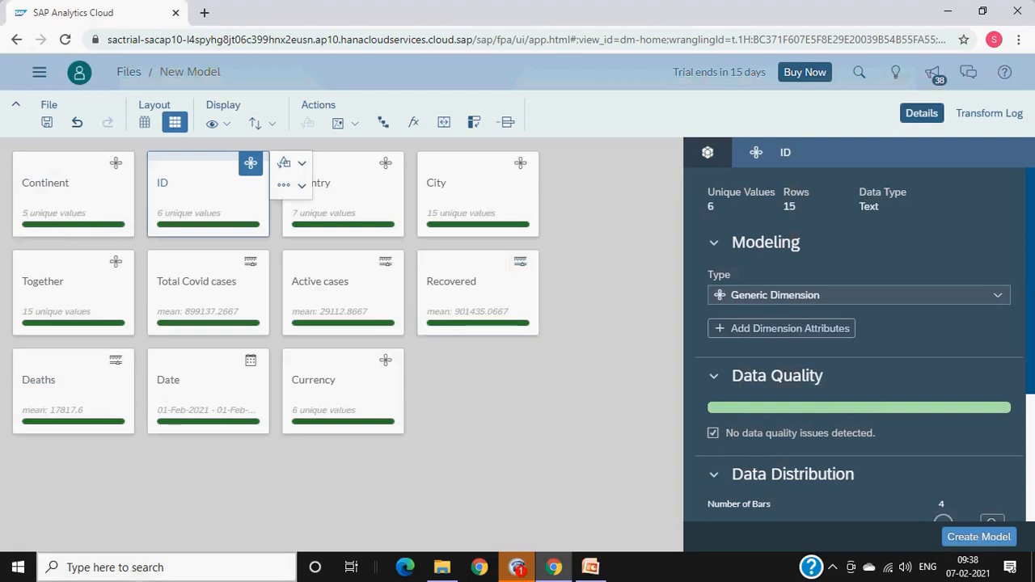
Step: Switch to the PowerPoint presentation and show the Column level settings and Properties slides full screen
{"action": "left_click", "coordinate": [590, 566]}
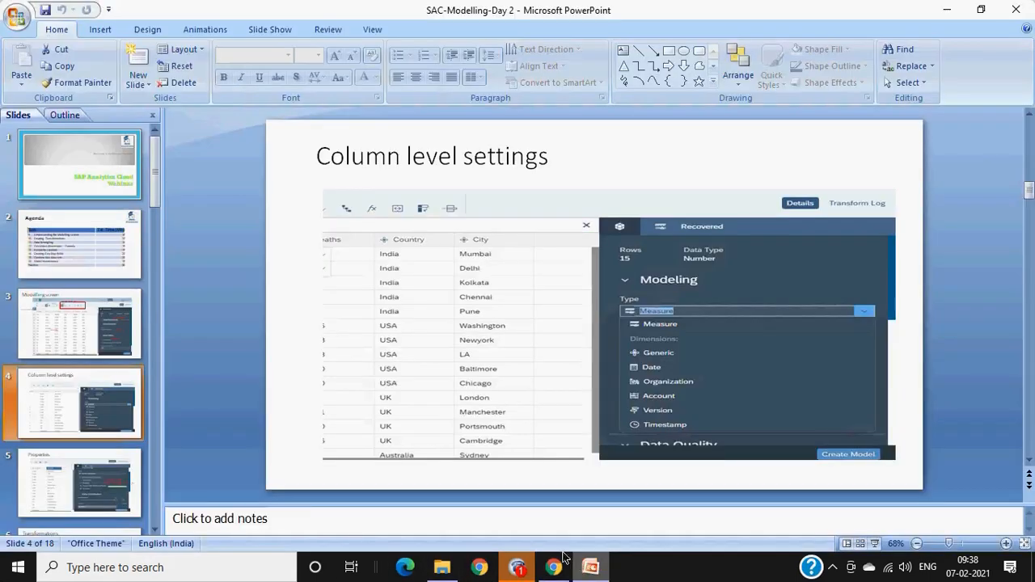
{"action": "left_click", "coordinate": [877, 544]}
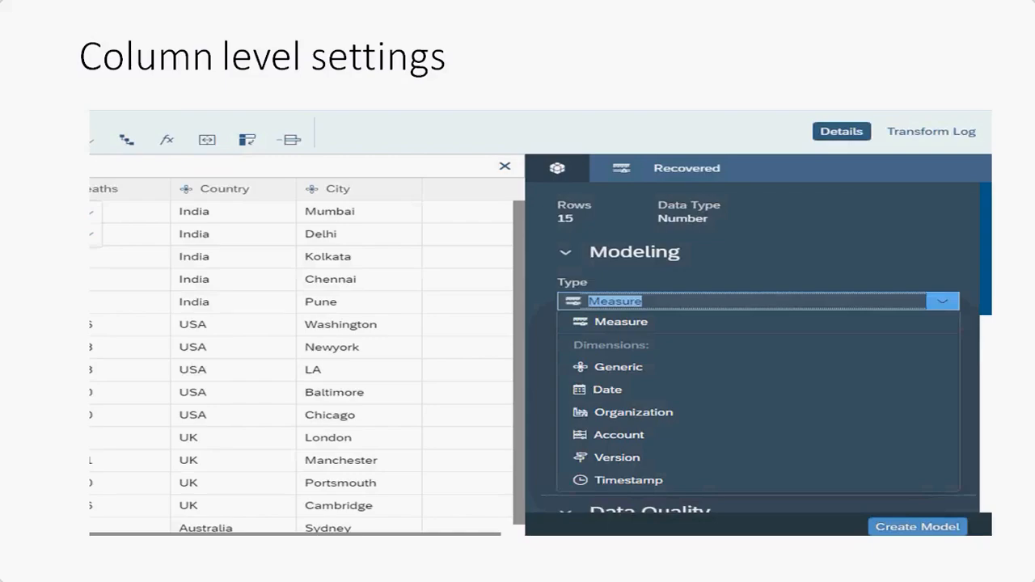
{"action": "key", "text": "Right"}
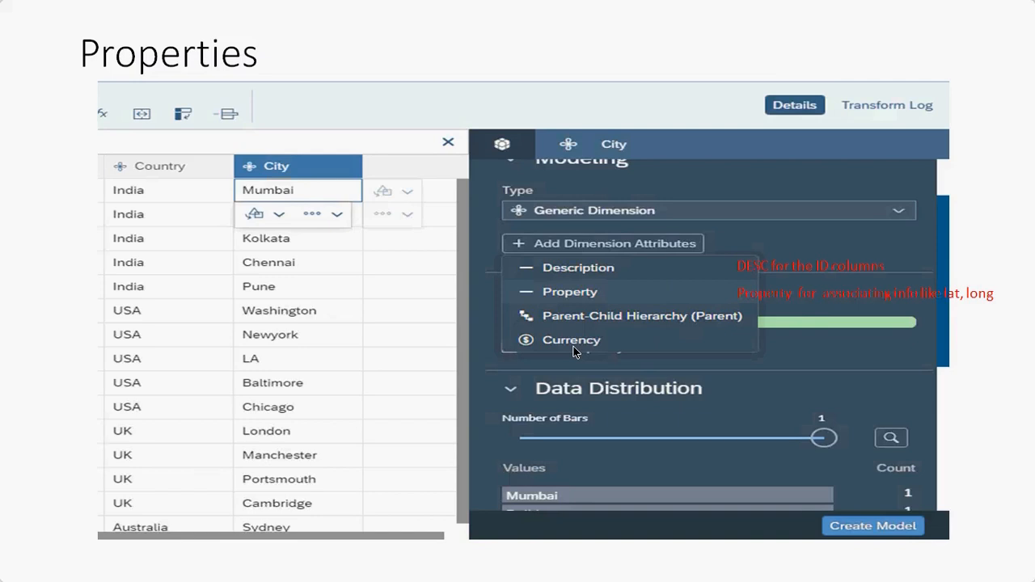
{"action": "key", "text": "Escape"}
Step: Return to SAP Analytics Cloud, add Country as the Description attribute of the ID dimension and review its data quality
{"action": "left_click", "coordinate": [554, 570]}
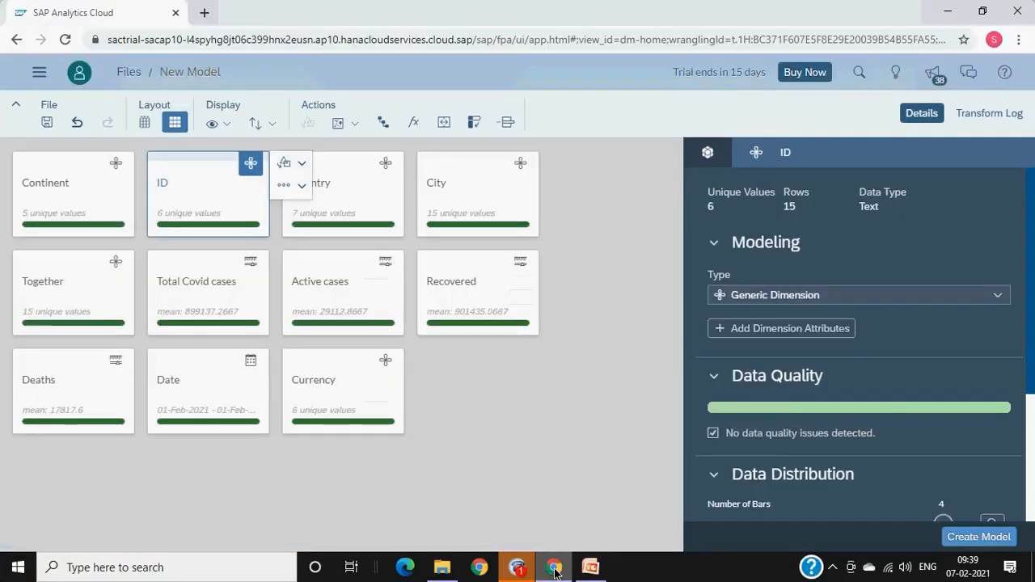
{"action": "left_click", "coordinate": [840, 329]}
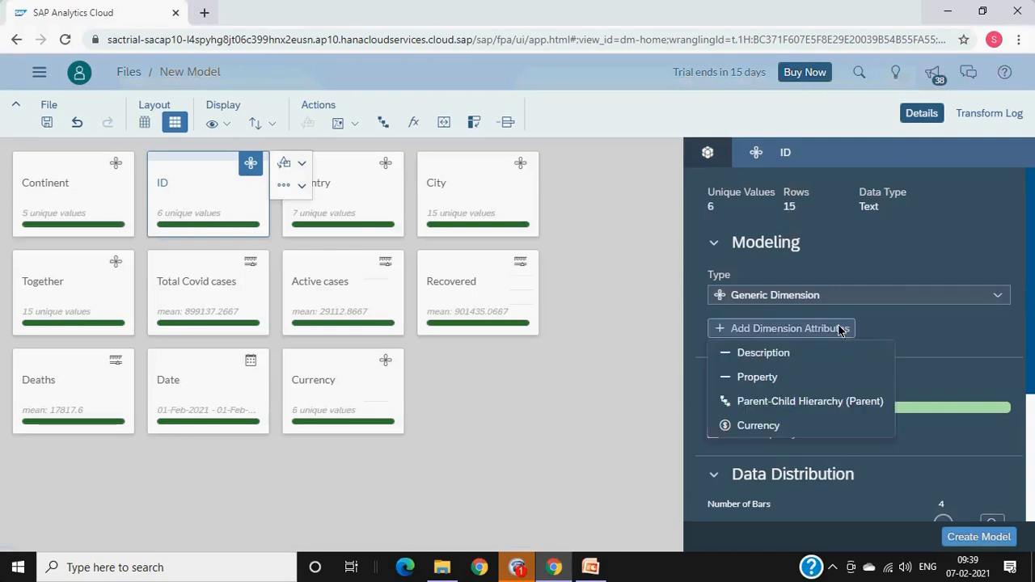
{"action": "left_click", "coordinate": [731, 352]}
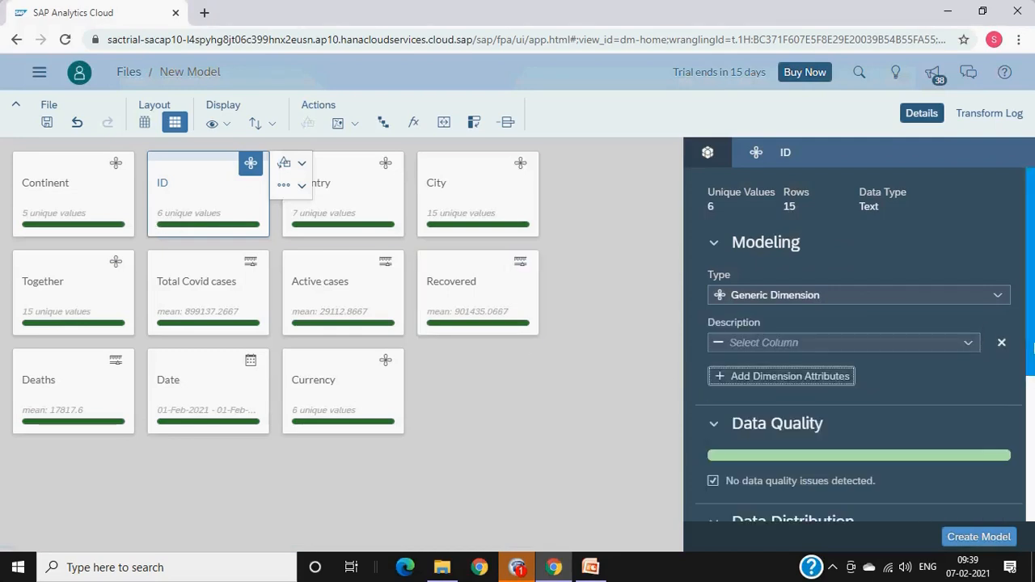
{"action": "left_click", "coordinate": [970, 344]}
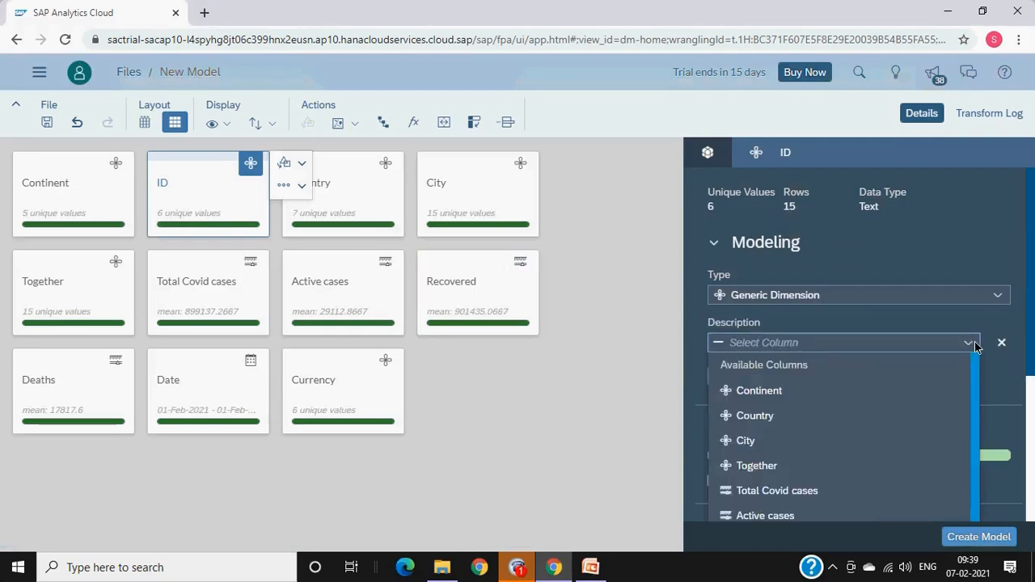
{"action": "left_click", "coordinate": [790, 419]}
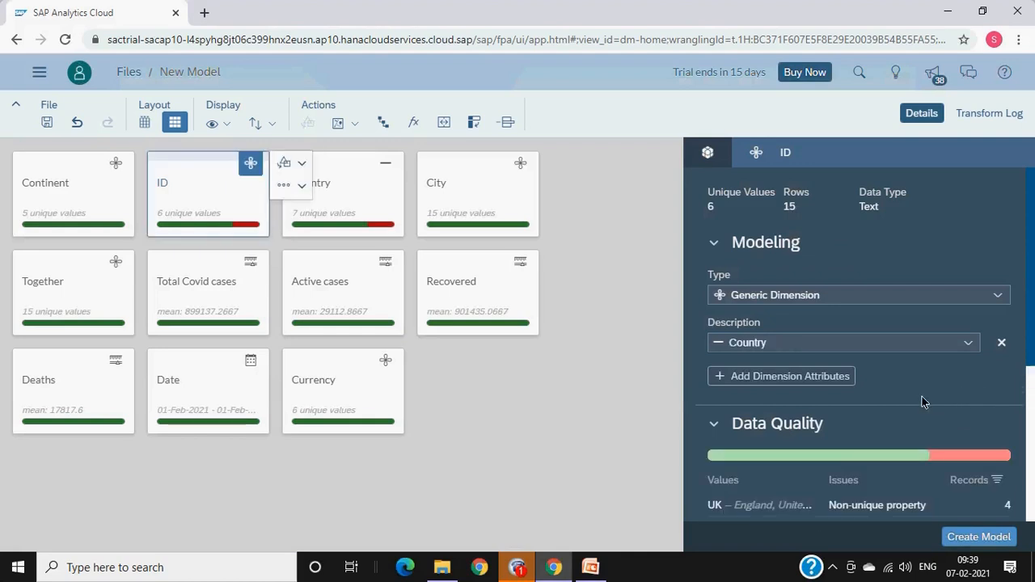
{"action": "scroll", "coordinate": [917, 402], "scroll_direction": "down", "scroll_amount": 3}
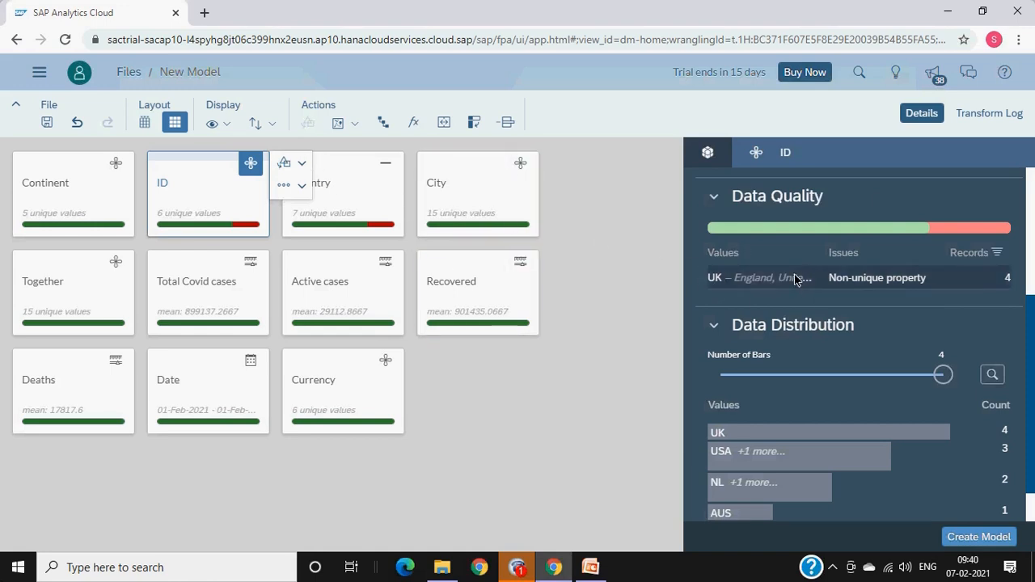
{"action": "scroll", "coordinate": [796, 283], "scroll_direction": "down", "scroll_amount": 1}
{"action": "scroll", "coordinate": [845, 408], "scroll_direction": "up", "scroll_amount": 3}
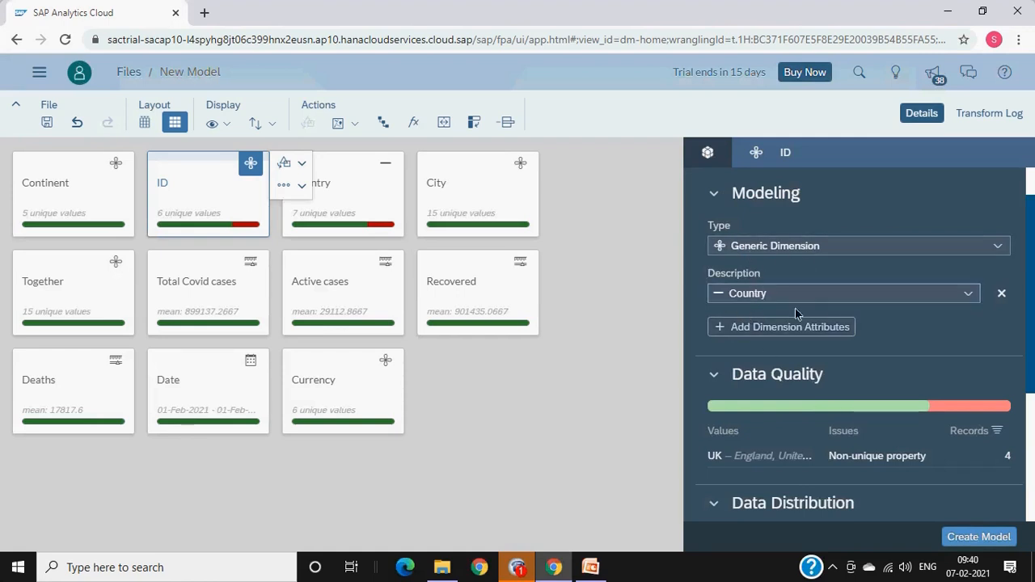
Step: Add a Property attribute to the ID dimension and review the columns available for it without choosing one
{"action": "left_click", "coordinate": [827, 326]}
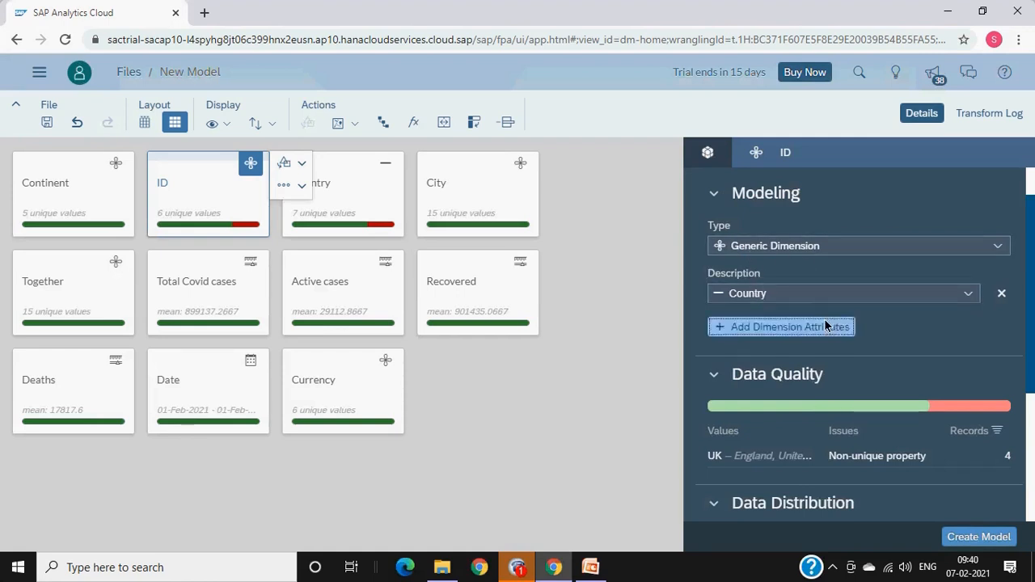
{"action": "left_click", "coordinate": [840, 350]}
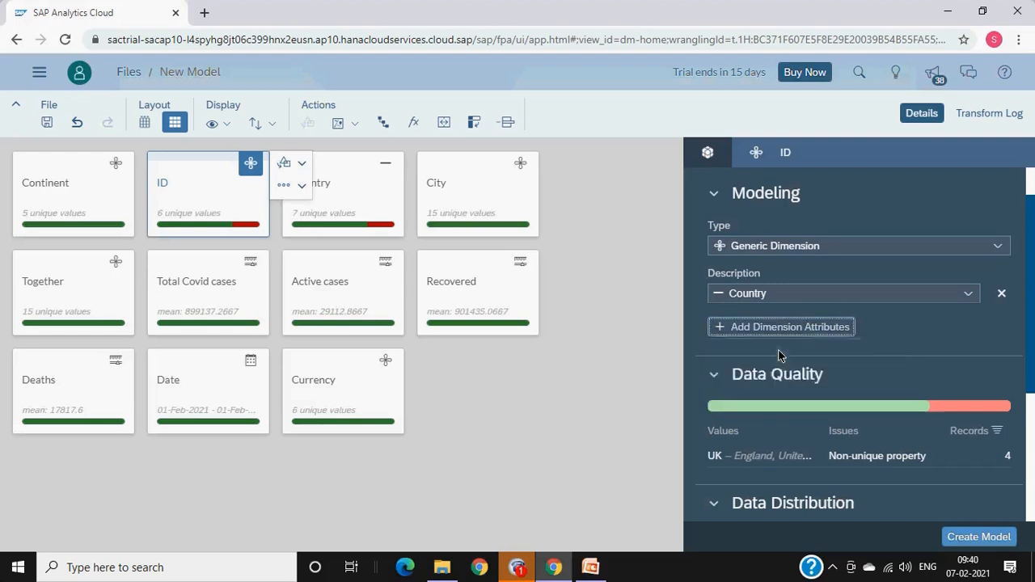
{"action": "left_click", "coordinate": [873, 341]}
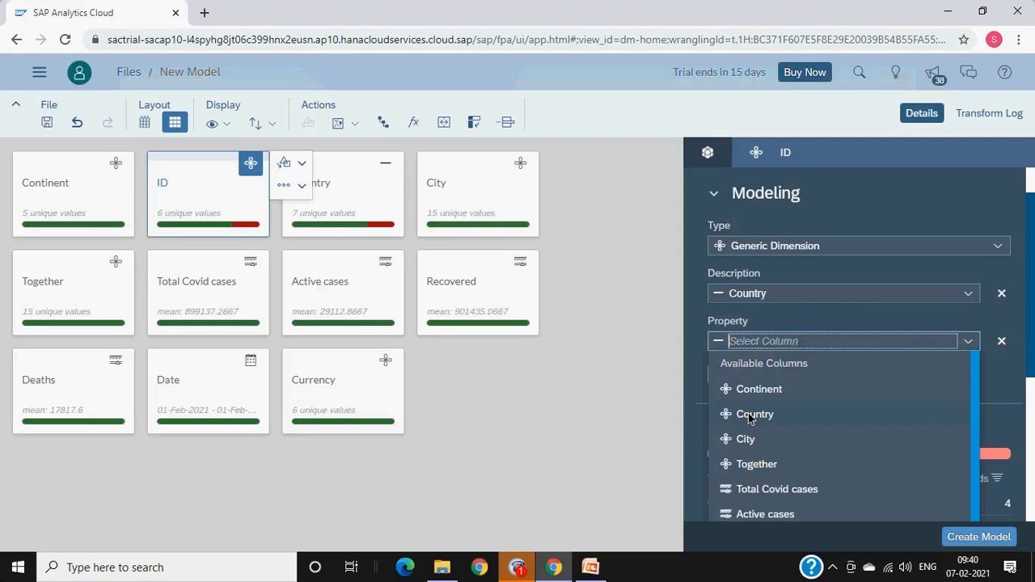
{"action": "left_click", "coordinate": [647, 380]}
Step: Examine the Active cases measure's modeling settings and the value distribution of the Together dimension
{"action": "left_click", "coordinate": [359, 320]}
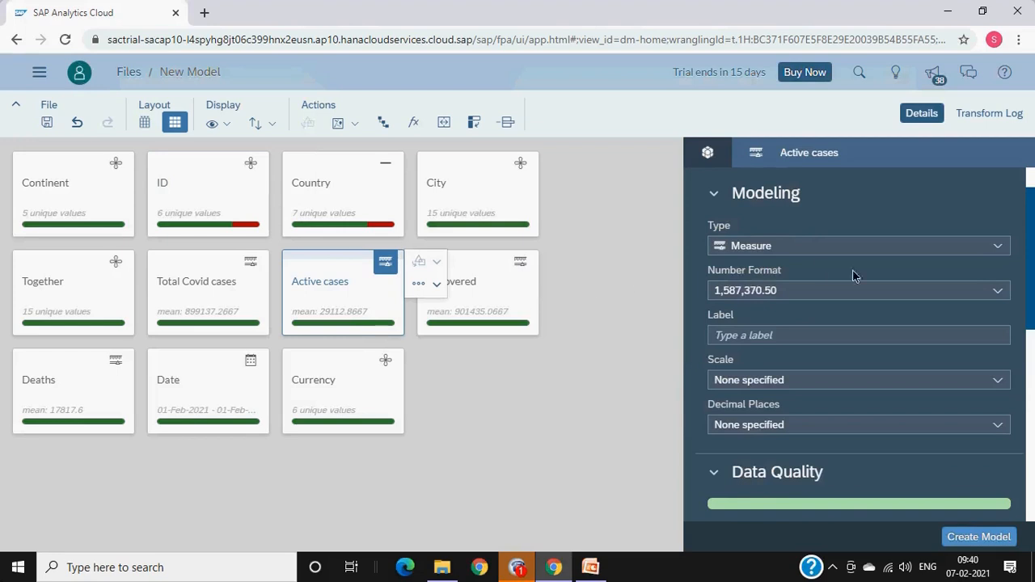
{"action": "scroll", "coordinate": [857, 327], "scroll_direction": "up", "scroll_amount": 1}
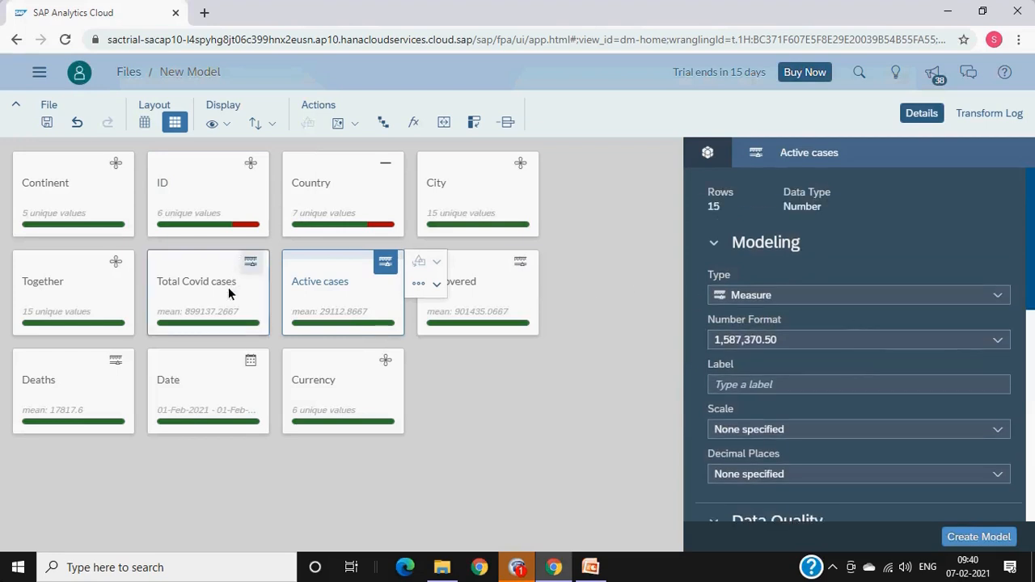
{"action": "left_click", "coordinate": [117, 302]}
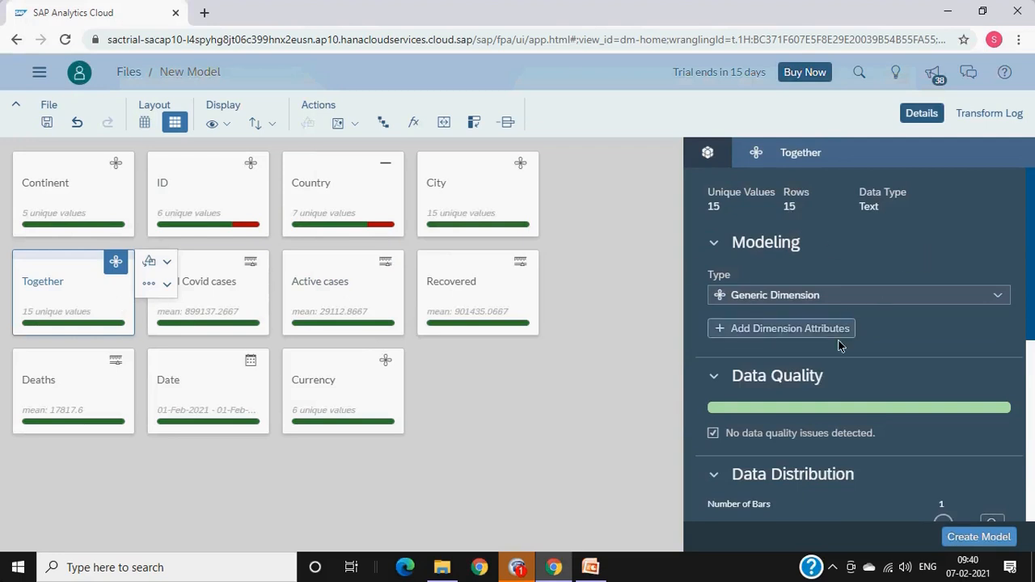
{"action": "scroll", "coordinate": [919, 326], "scroll_direction": "down", "scroll_amount": 5}
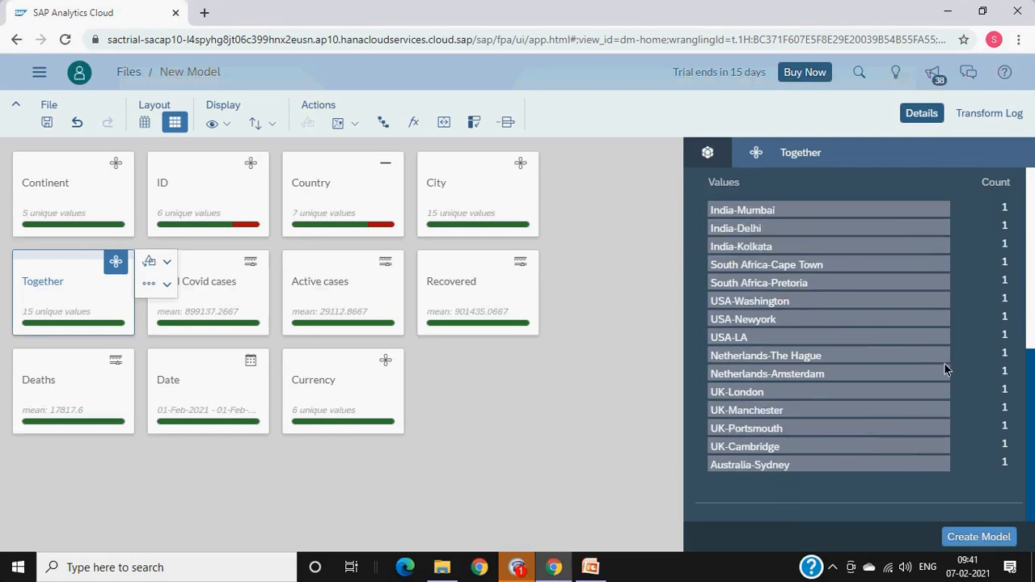
{"action": "scroll", "coordinate": [942, 366], "scroll_direction": "up", "scroll_amount": 4}
{"action": "scroll", "coordinate": [933, 368], "scroll_direction": "up", "scroll_amount": 1}
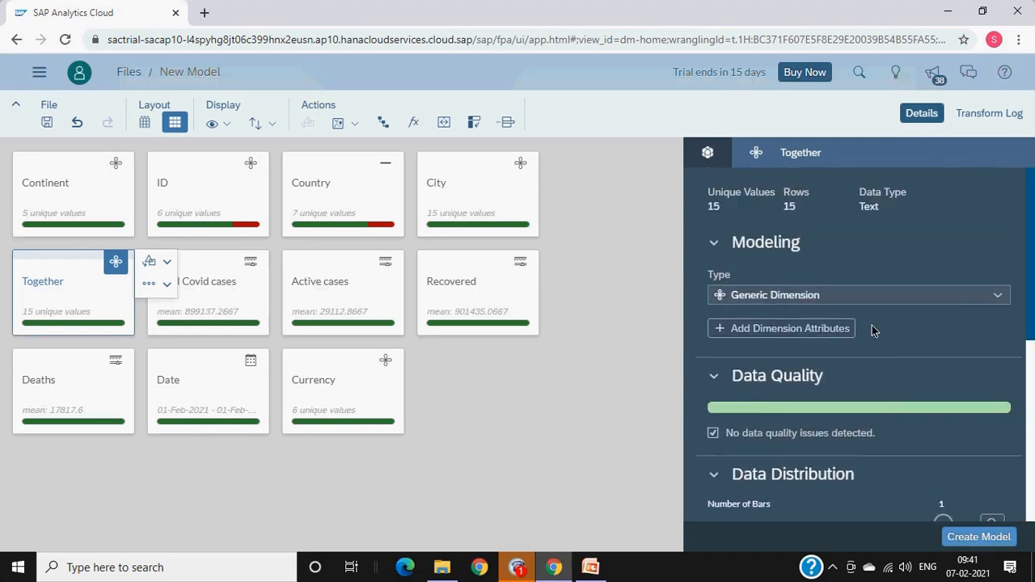
Step: Add a Property attribute to the Together dimension and assign the City column to it
{"action": "left_click", "coordinate": [848, 329]}
{"action": "left_click", "coordinate": [825, 378]}
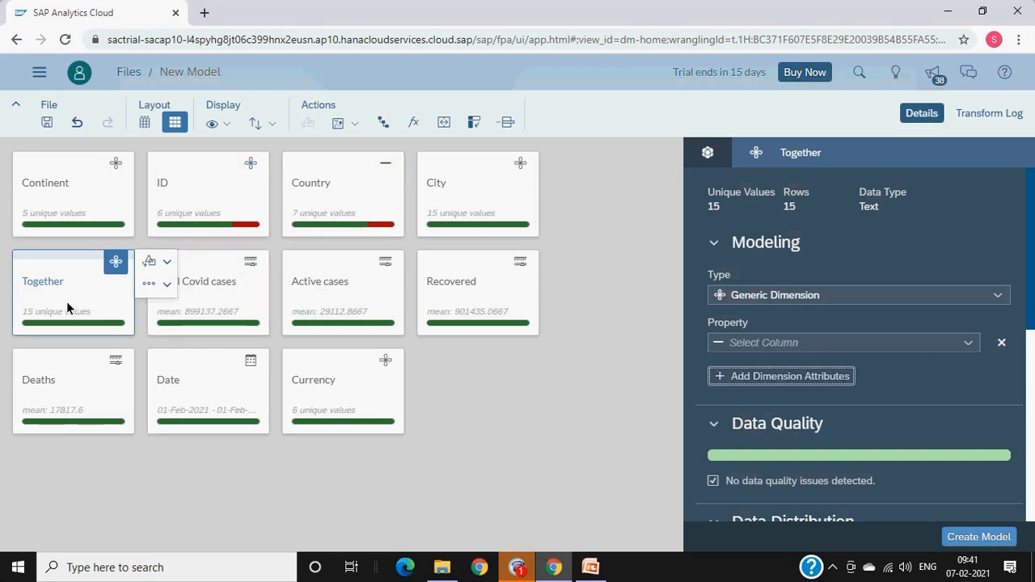
{"action": "left_click", "coordinate": [970, 345]}
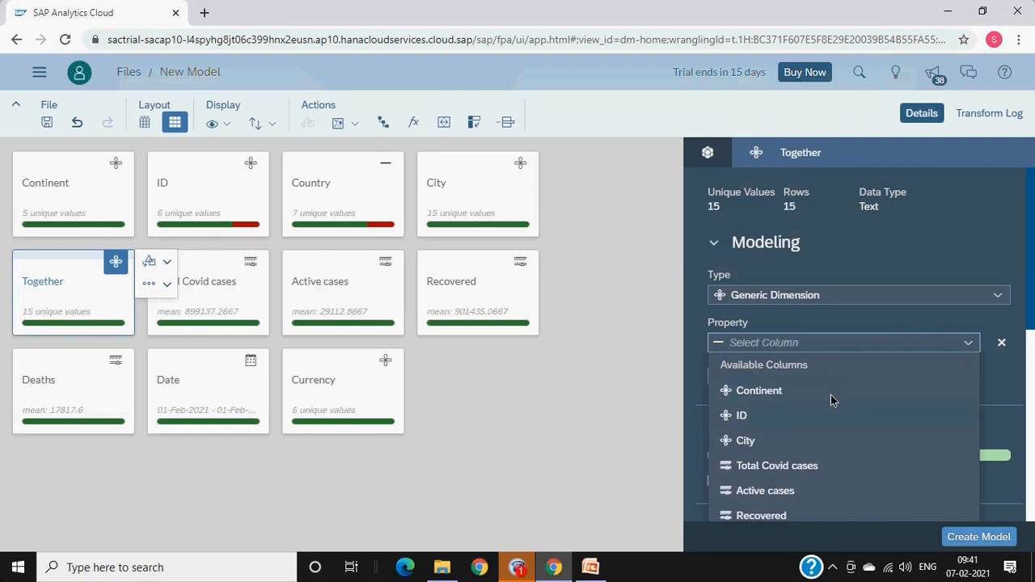
{"action": "left_click", "coordinate": [805, 433]}
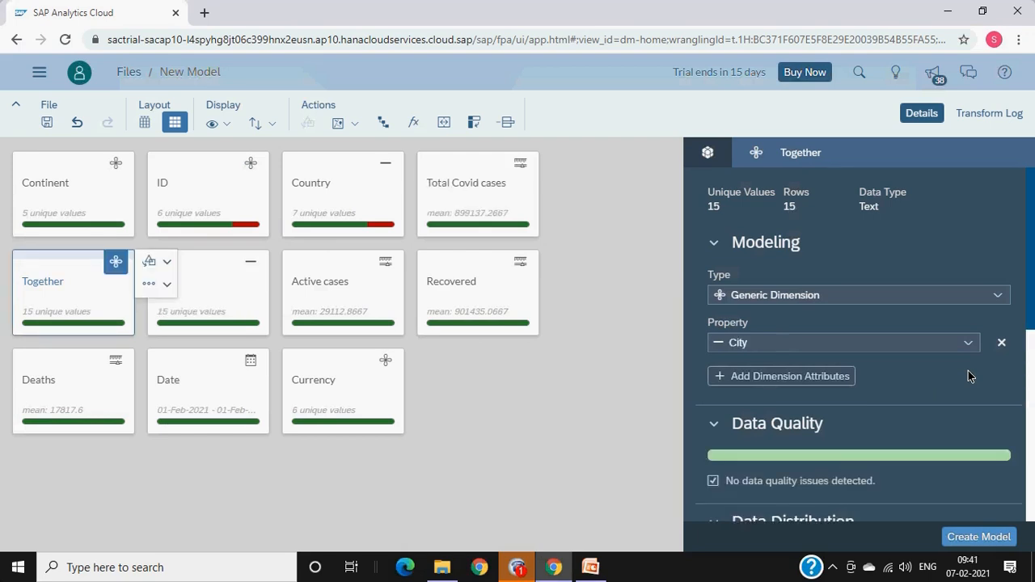
Step: Review the data quality and the value distribution of the Together dimension
{"action": "scroll", "coordinate": [969, 371], "scroll_direction": "down", "scroll_amount": 4}
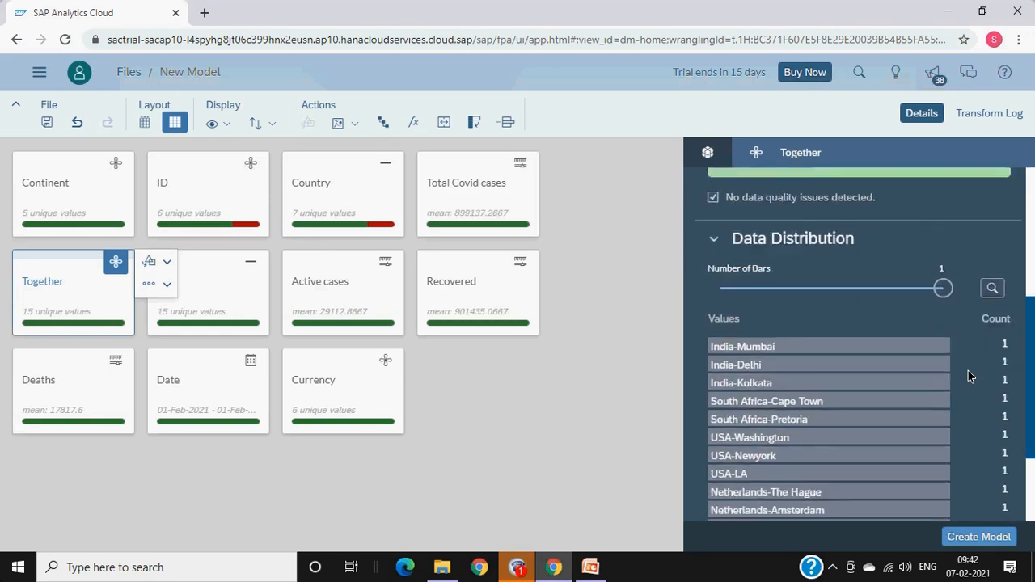
{"action": "scroll", "coordinate": [968, 376], "scroll_direction": "down", "scroll_amount": 2}
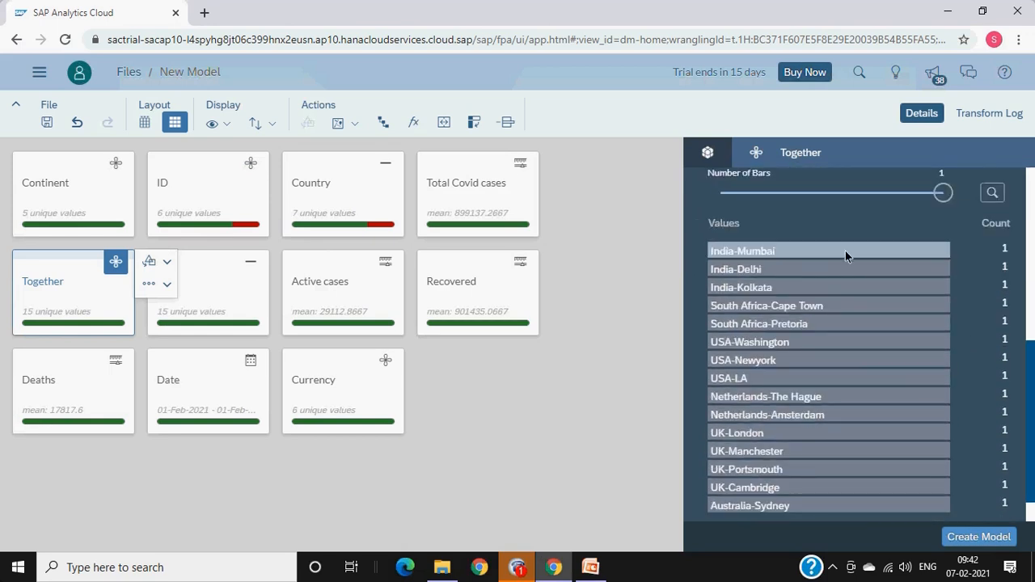
{"action": "scroll", "coordinate": [914, 404], "scroll_direction": "up", "scroll_amount": 6}
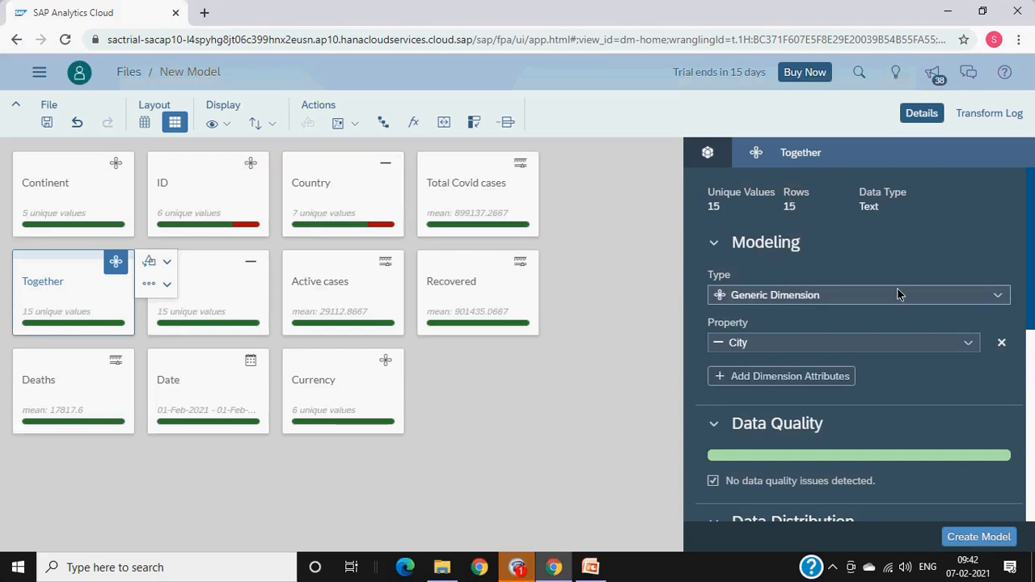
Step: Add a Currency attribute to the Currency dimension and review the columns that can be assigned to it
{"action": "left_click", "coordinate": [348, 385]}
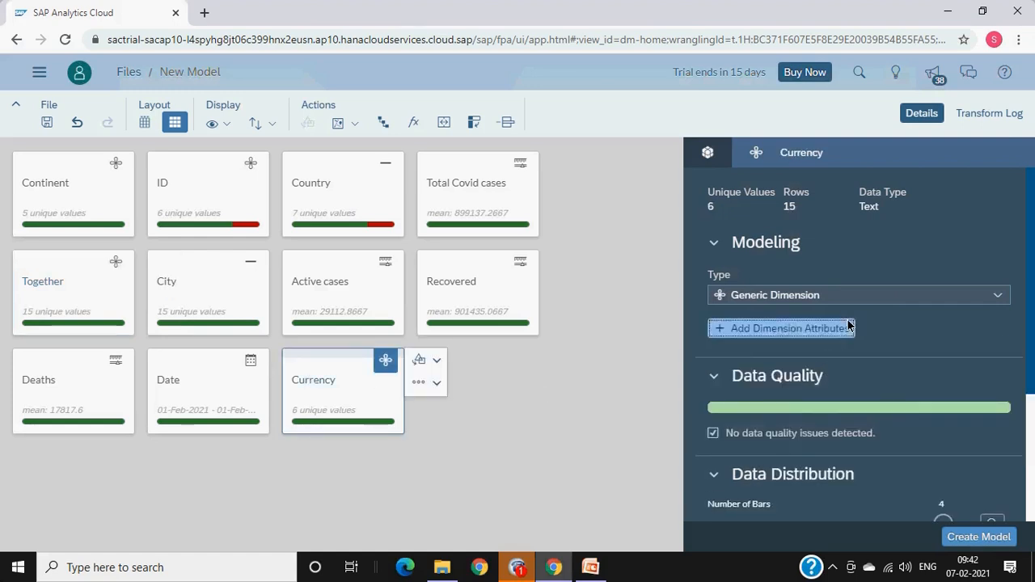
{"action": "left_click", "coordinate": [848, 325]}
{"action": "left_click", "coordinate": [773, 426]}
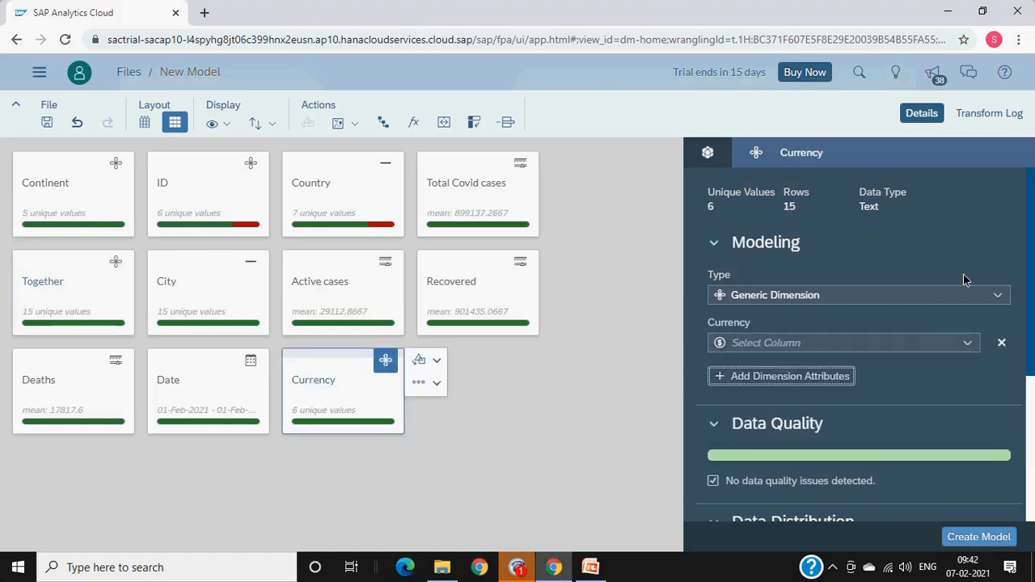
{"action": "left_click", "coordinate": [954, 343]}
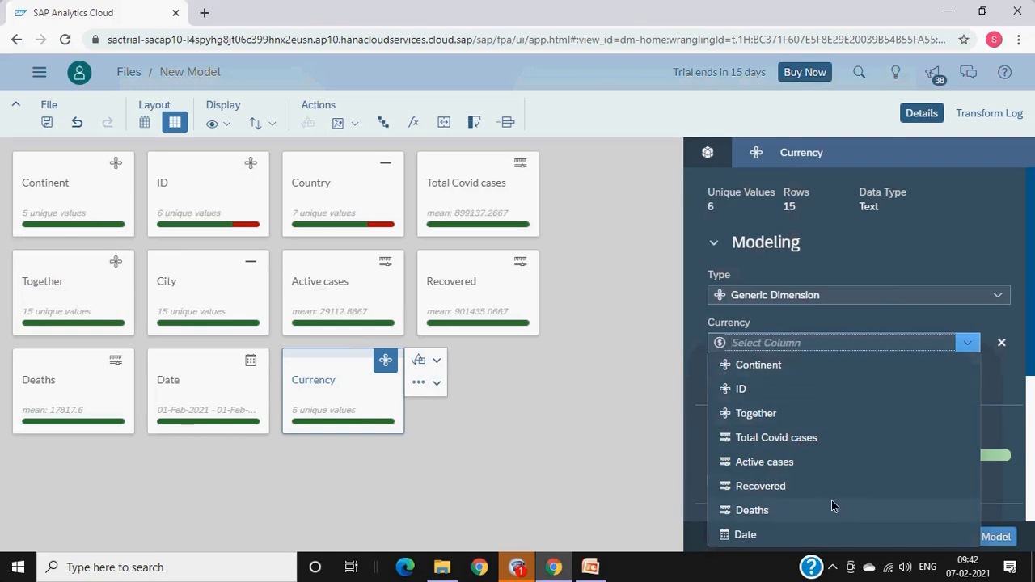
{"action": "left_click_drag", "start_coordinate": [1032, 315], "coordinate": [1032, 402]}
{"action": "left_click", "coordinate": [969, 187]}
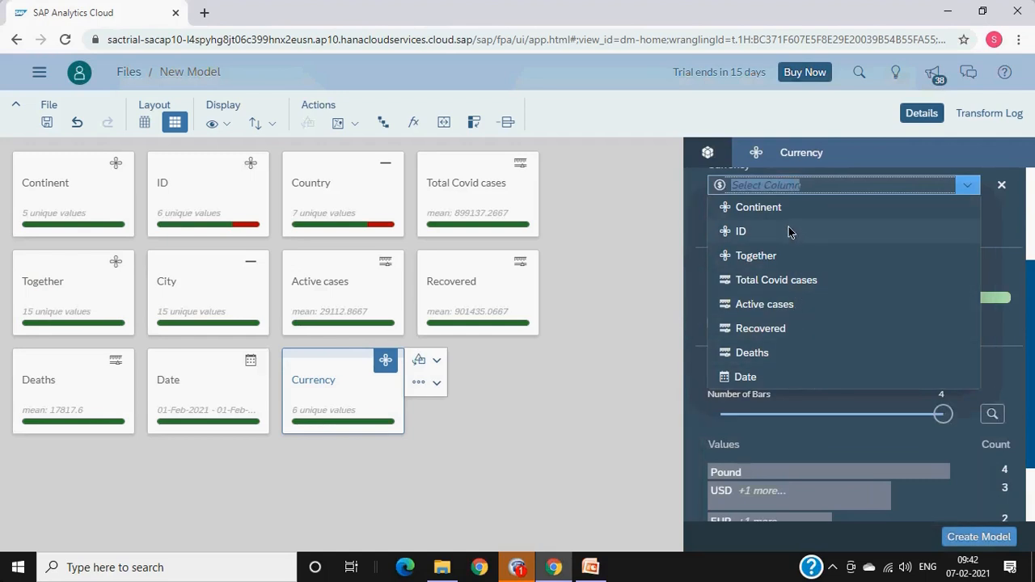
{"action": "left_click", "coordinate": [1003, 214]}
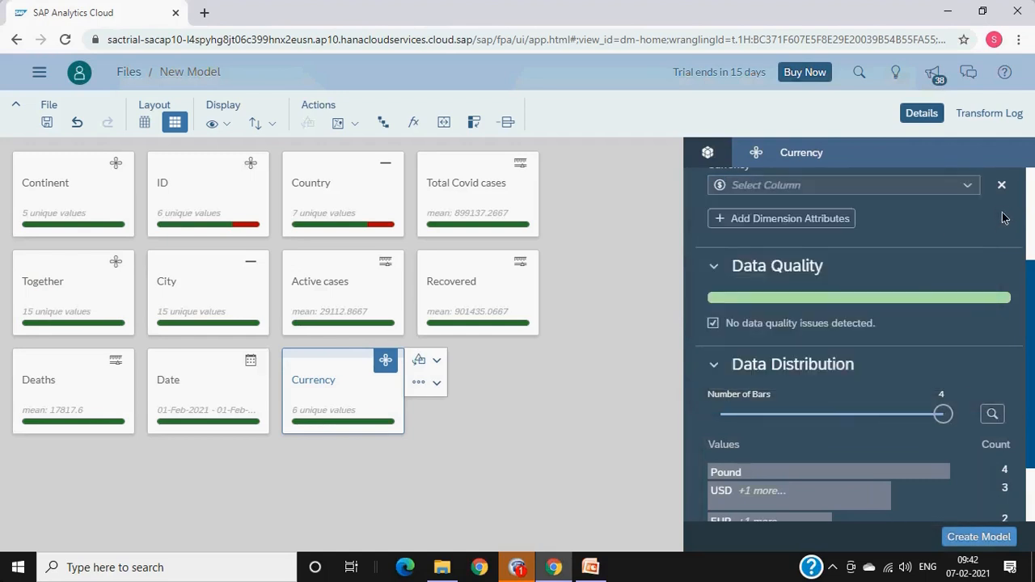
{"action": "scroll", "coordinate": [1002, 219], "scroll_direction": "up", "scroll_amount": 1}
{"action": "left_click", "coordinate": [969, 260]}
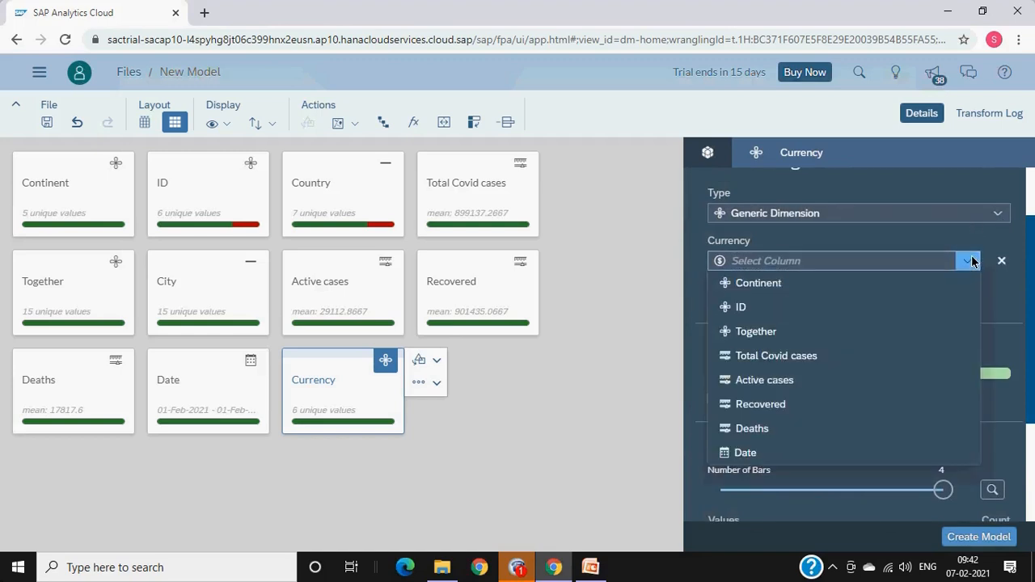
Step: Review the types available for the Currency dimension and choose Generic again, clearing its unassigned Currency attribute
{"action": "left_click", "coordinate": [1006, 212]}
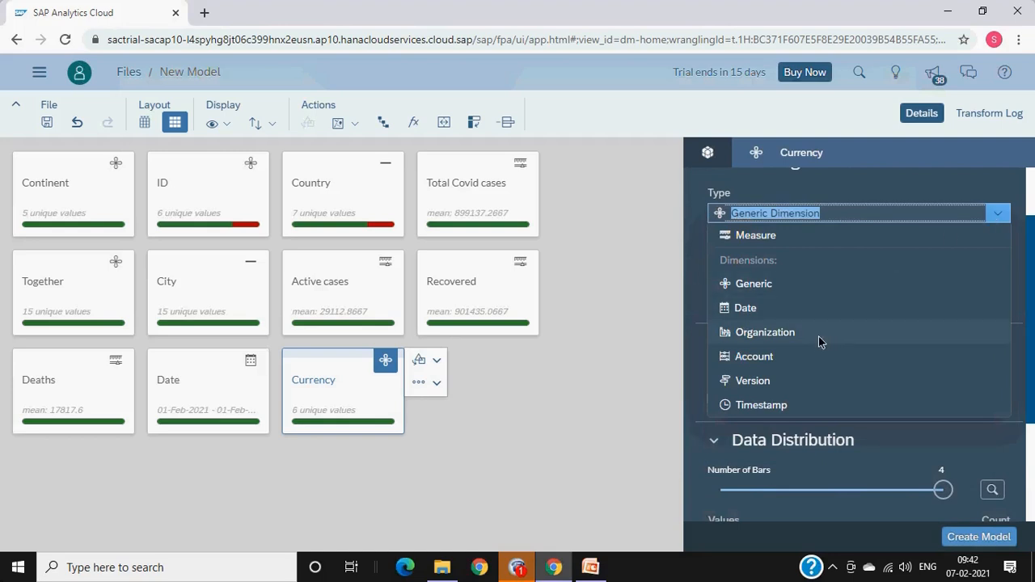
{"action": "left_click", "coordinate": [792, 283]}
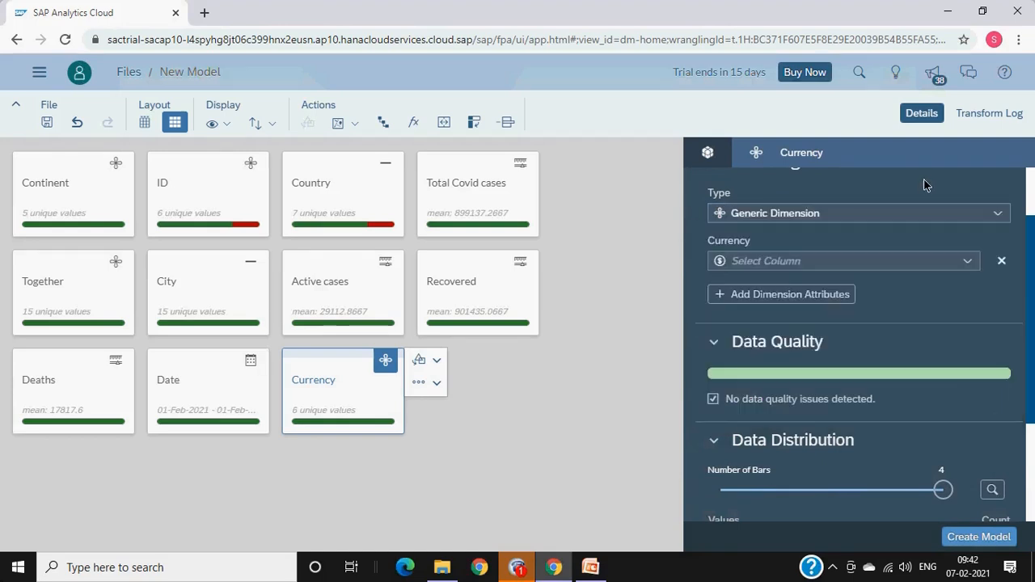
{"action": "left_click", "coordinate": [998, 213]}
{"action": "left_click", "coordinate": [775, 278]}
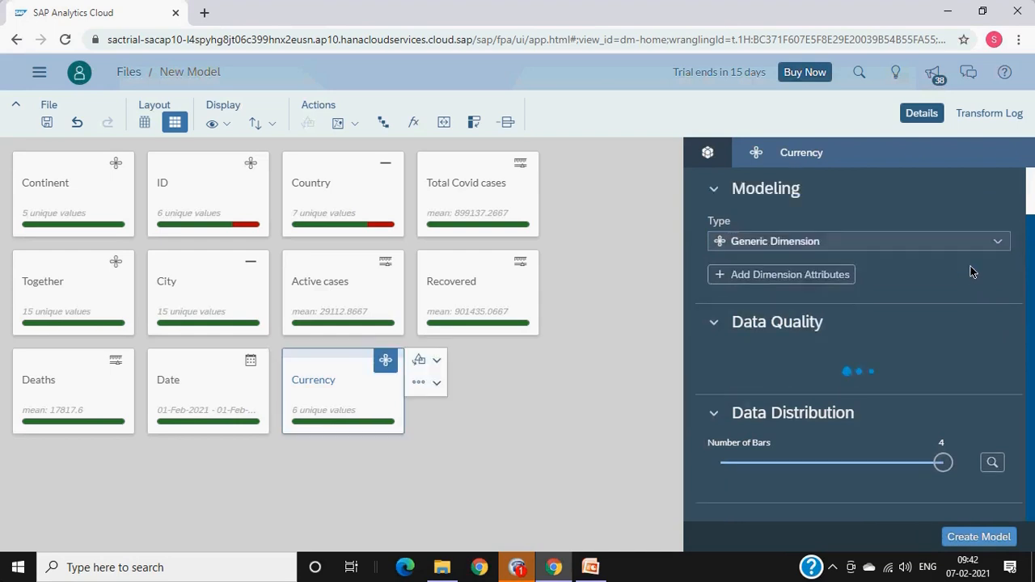
Step: Add the Currency attribute to the Currency dimension again and check its selectable columns, leaving it unassigned
{"action": "left_click", "coordinate": [845, 252]}
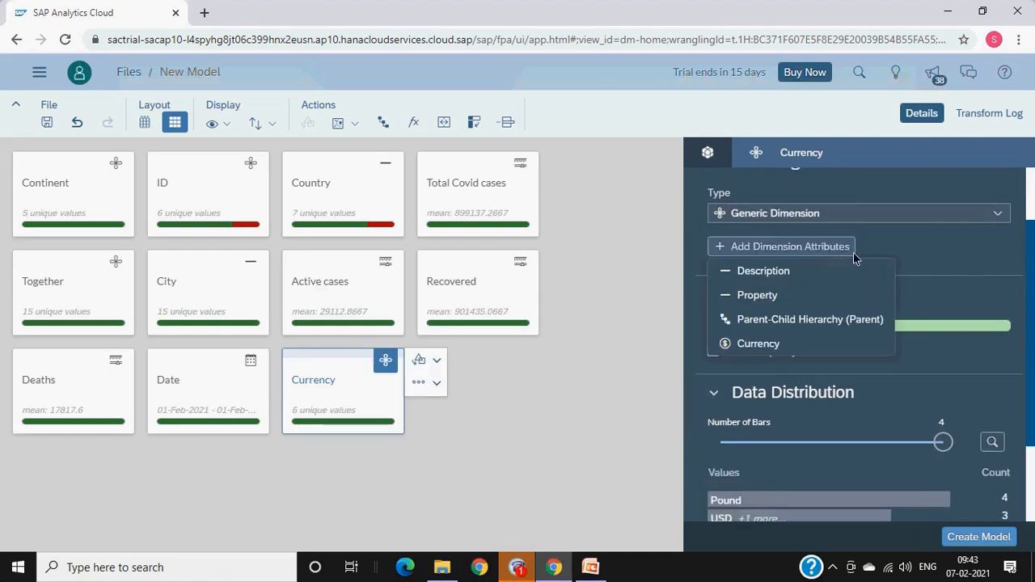
{"action": "left_click", "coordinate": [798, 344]}
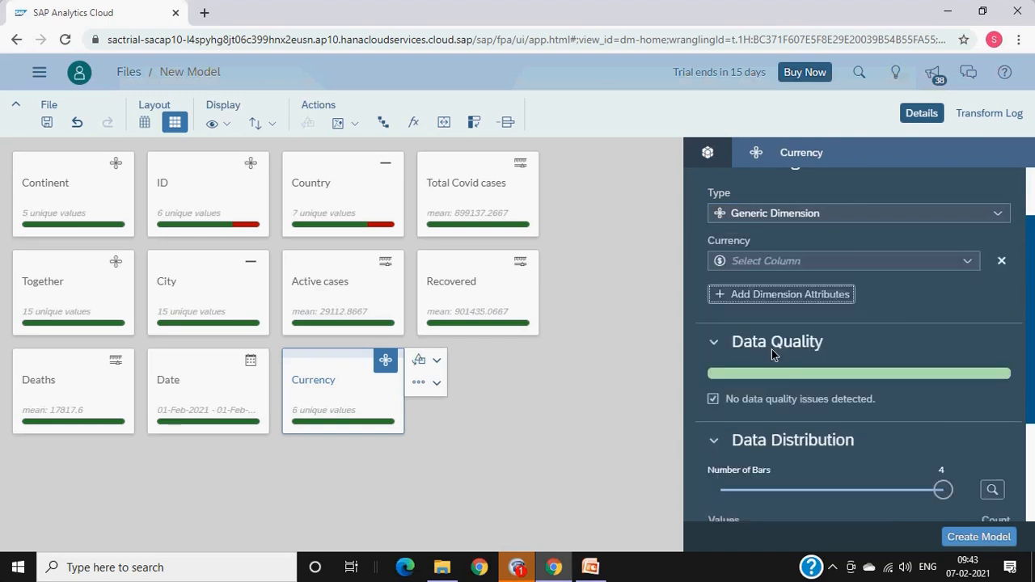
{"action": "left_click", "coordinate": [969, 260]}
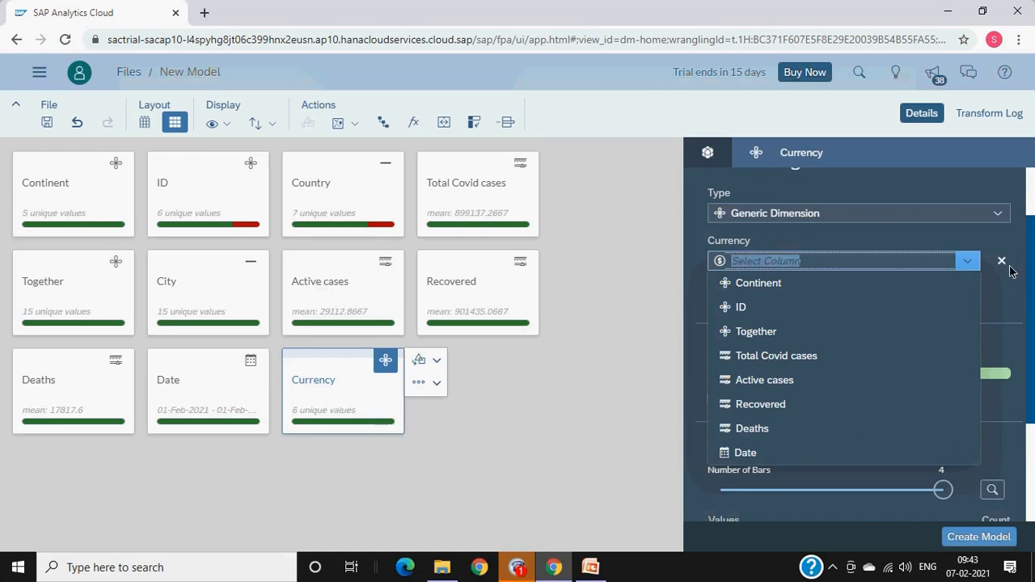
{"action": "left_click", "coordinate": [1005, 300]}
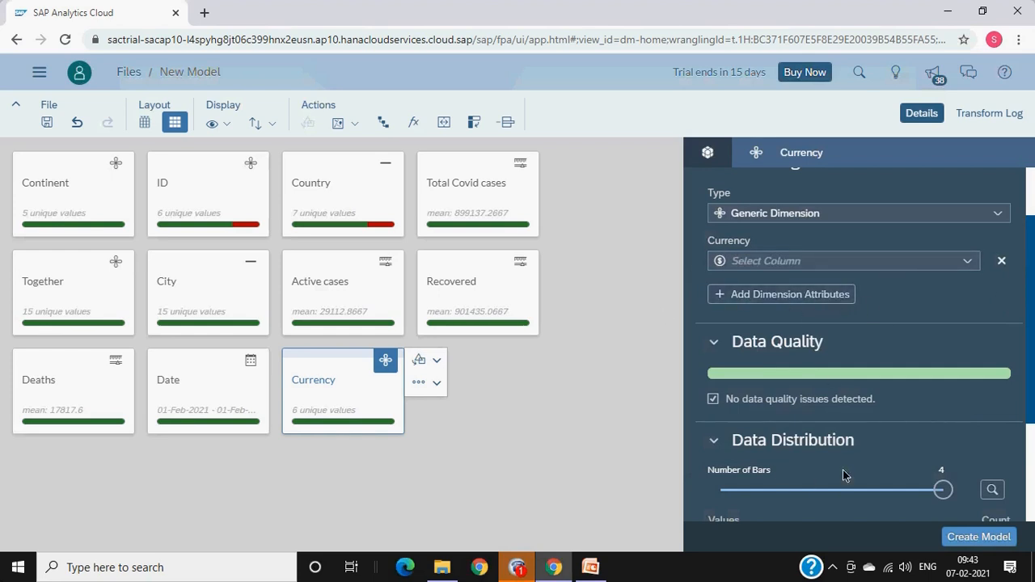
{"action": "scroll", "coordinate": [838, 385], "scroll_direction": "down", "scroll_amount": 2}
{"action": "scroll", "coordinate": [838, 386], "scroll_direction": "up", "scroll_amount": 3}
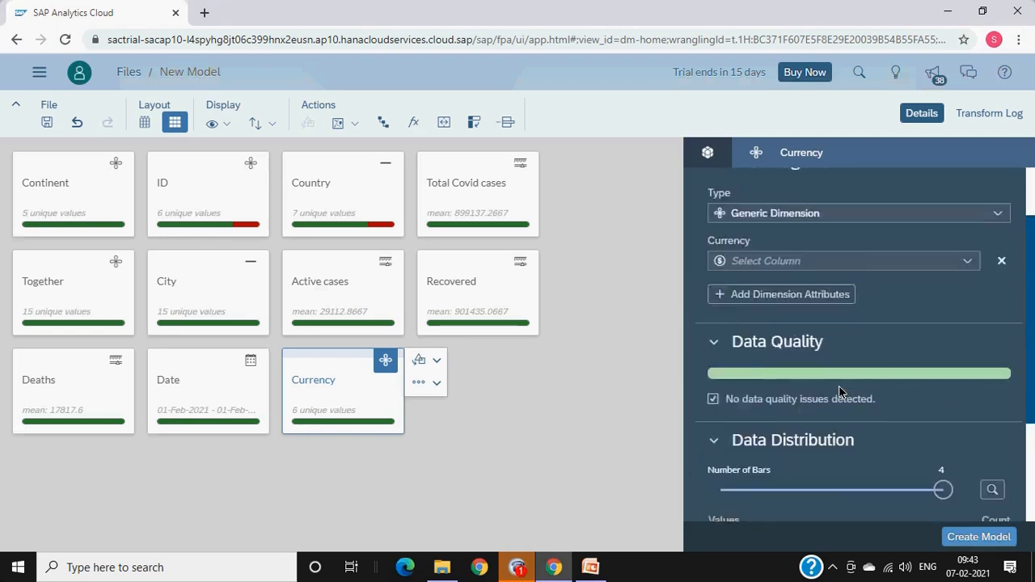
Step: Switch to the PowerPoint presentation and review the Transformations slides on Concatenate, Split, Replace, Extract and Change
{"action": "left_click", "coordinate": [597, 567]}
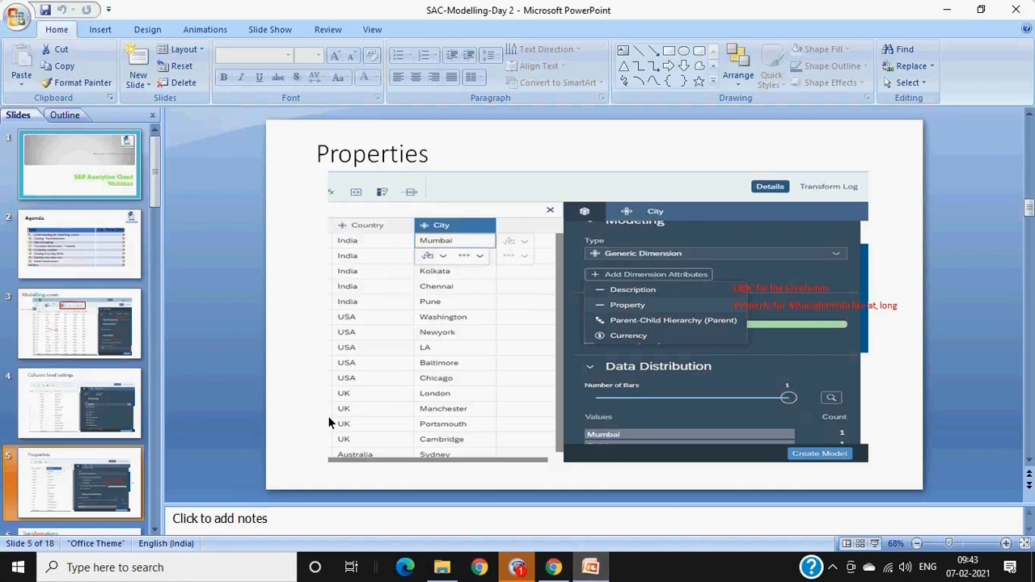
{"action": "scroll", "coordinate": [231, 443], "scroll_direction": "down", "scroll_amount": 1}
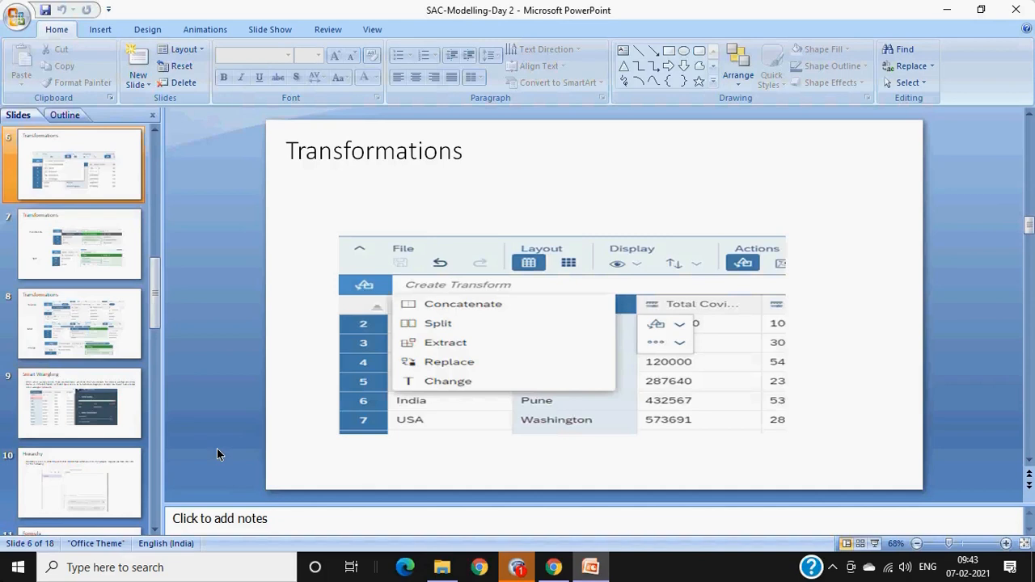
{"action": "scroll", "coordinate": [216, 448], "scroll_direction": "up", "scroll_amount": 1}
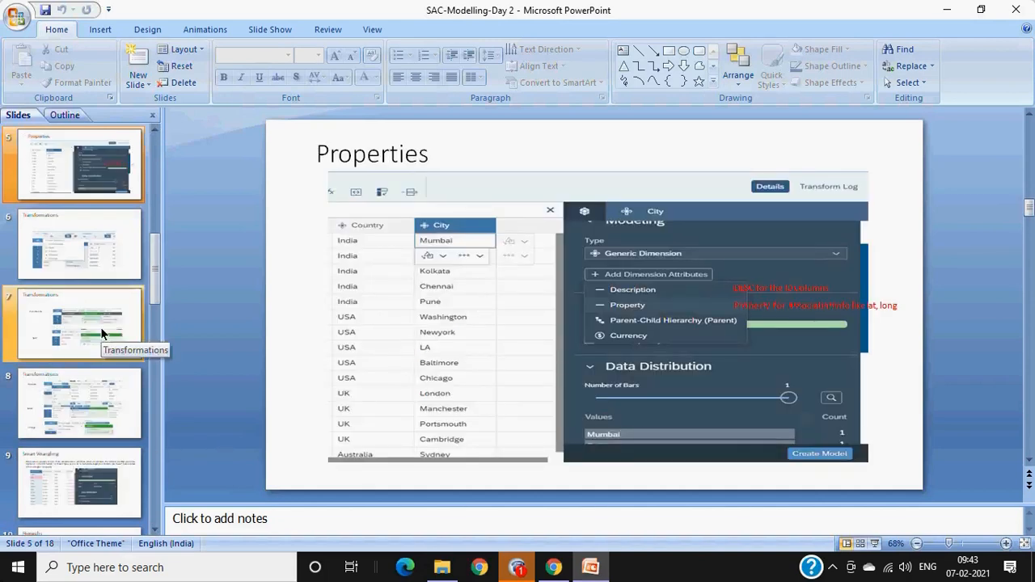
{"action": "left_click", "coordinate": [80, 249]}
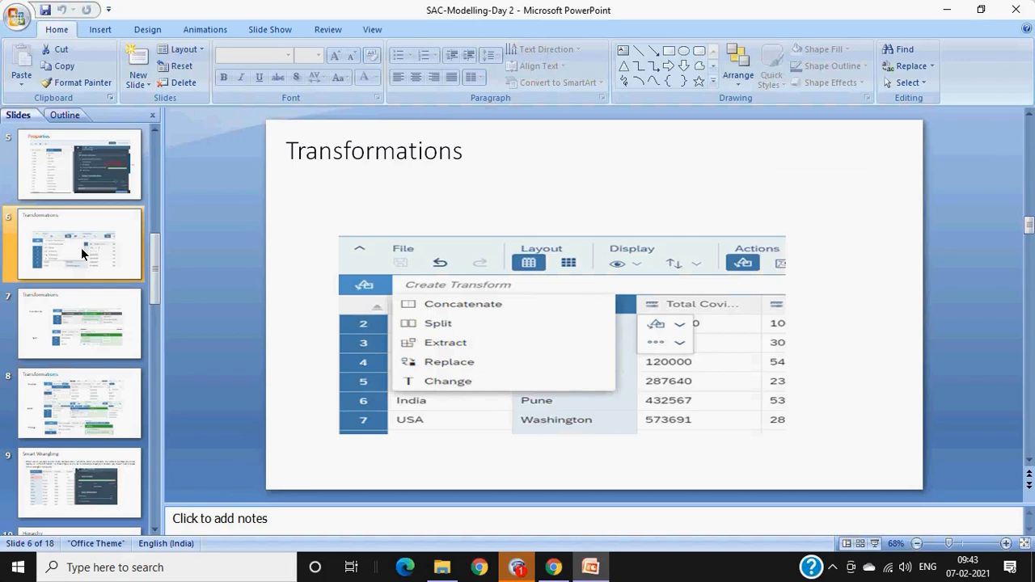
{"action": "left_click", "coordinate": [81, 254]}
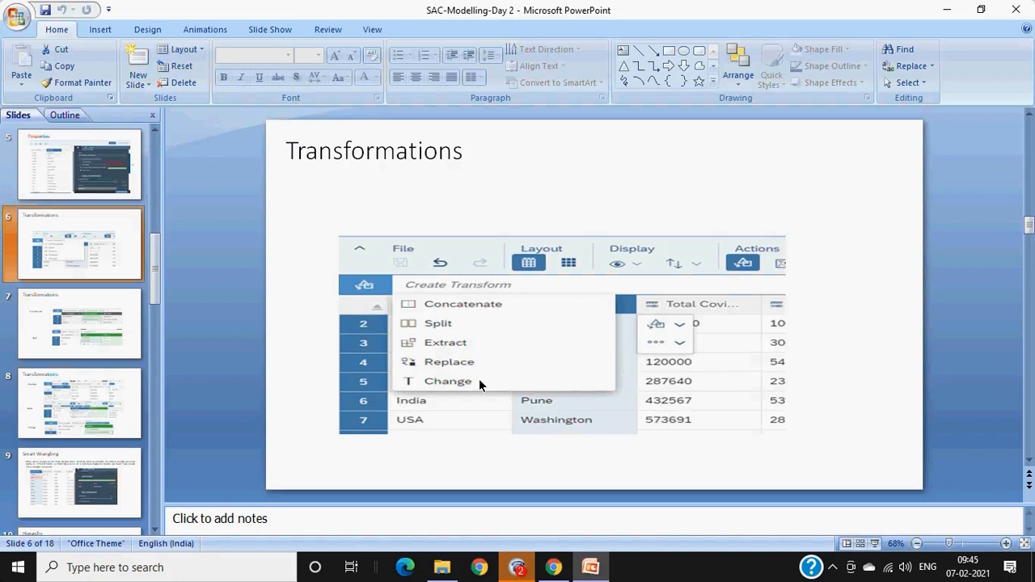
{"action": "left_click", "coordinate": [142, 412]}
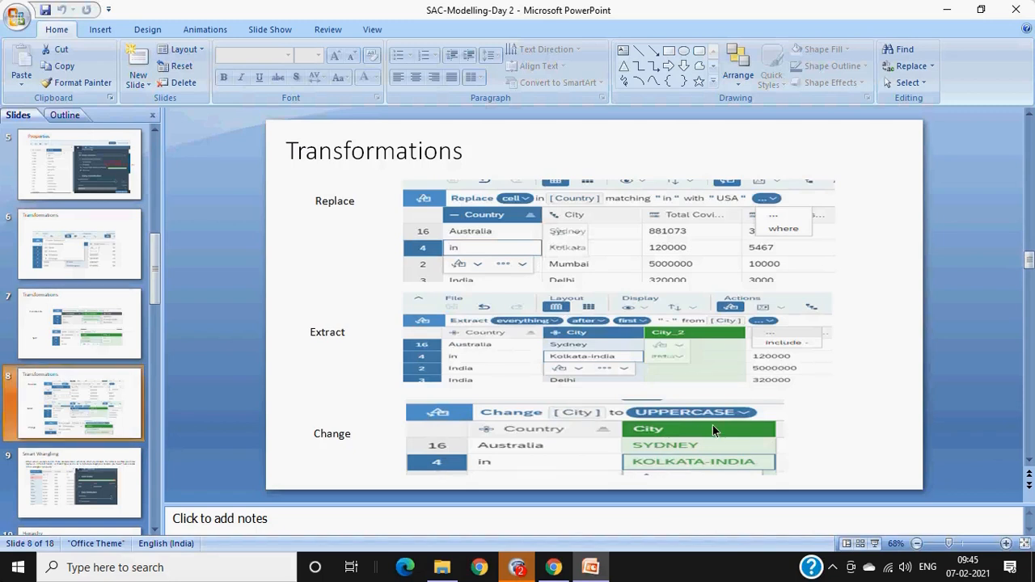
{"action": "left_click", "coordinate": [58, 339]}
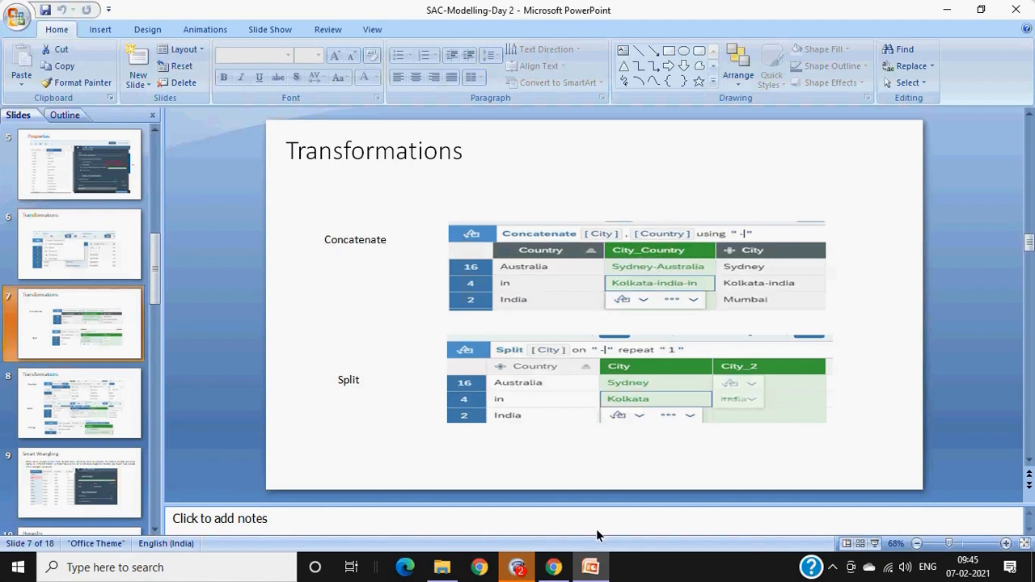
Step: Return to SAP Analytics Cloud and remove the Country Description attribute from the ID dimension
{"action": "left_click", "coordinate": [553, 568]}
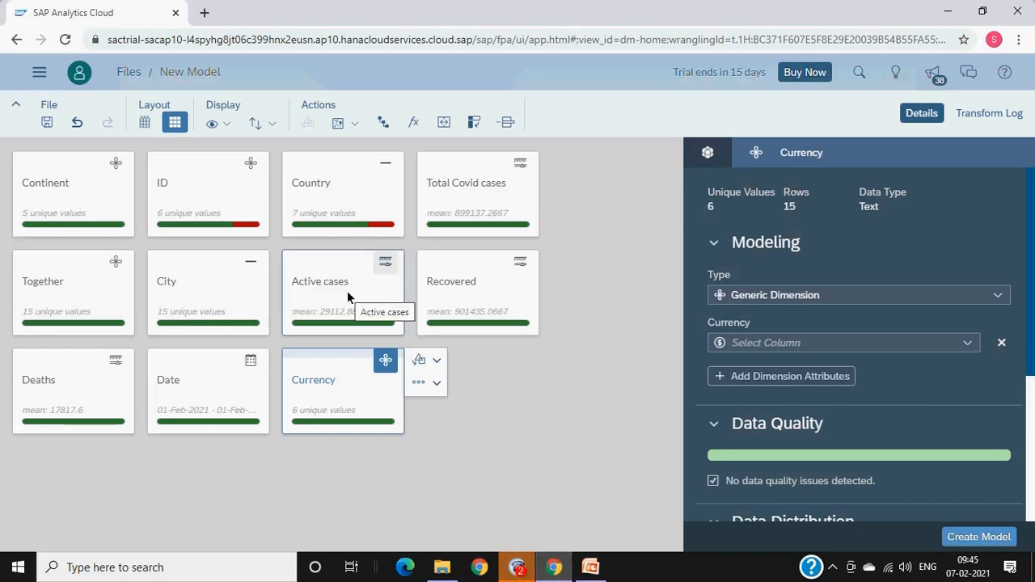
{"action": "left_click", "coordinate": [240, 214]}
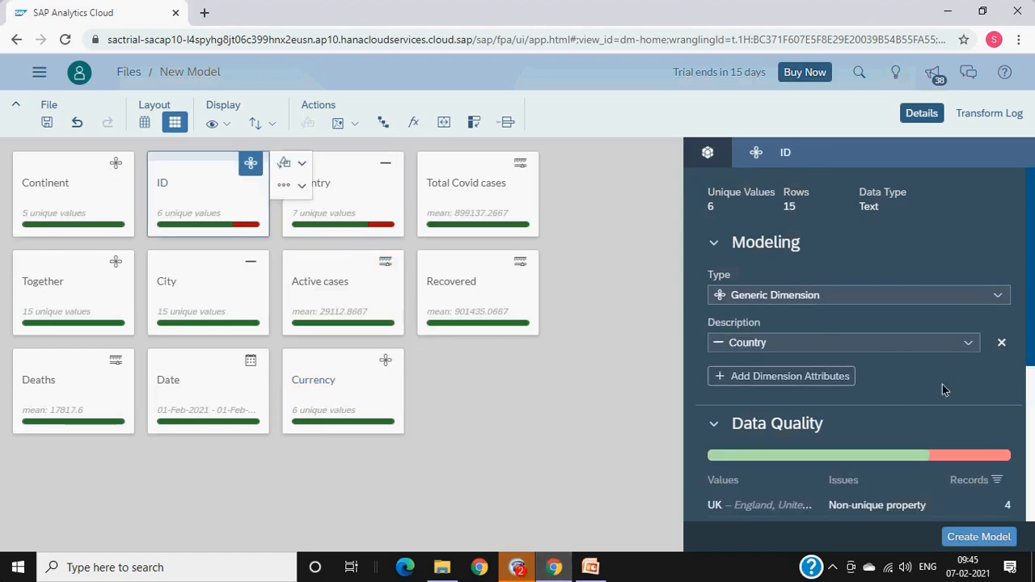
{"action": "left_click", "coordinate": [1001, 347]}
{"action": "left_click", "coordinate": [1001, 345]}
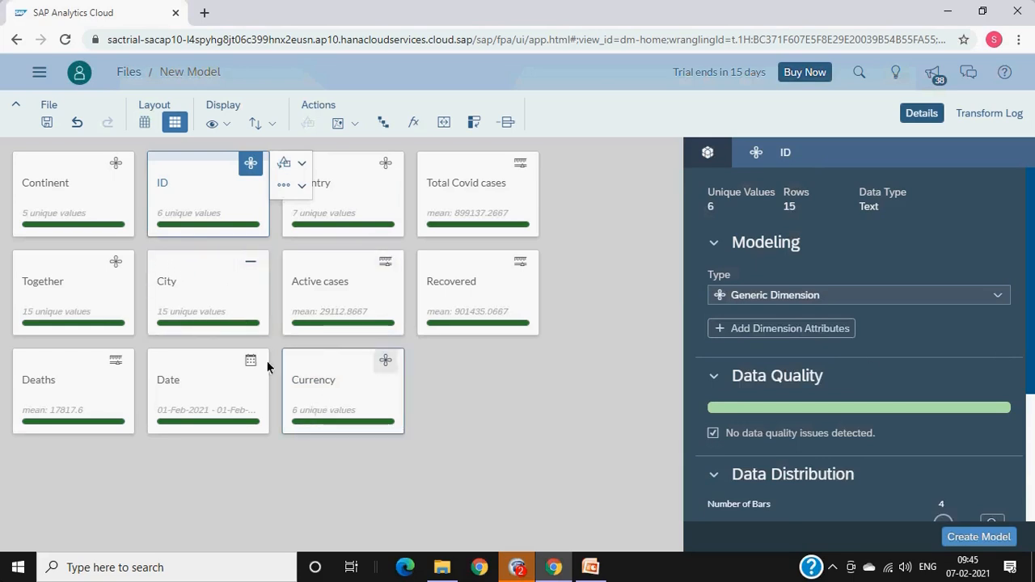
Step: Show the model data in grid layout and select an England value in the Country column
{"action": "left_click", "coordinate": [144, 122]}
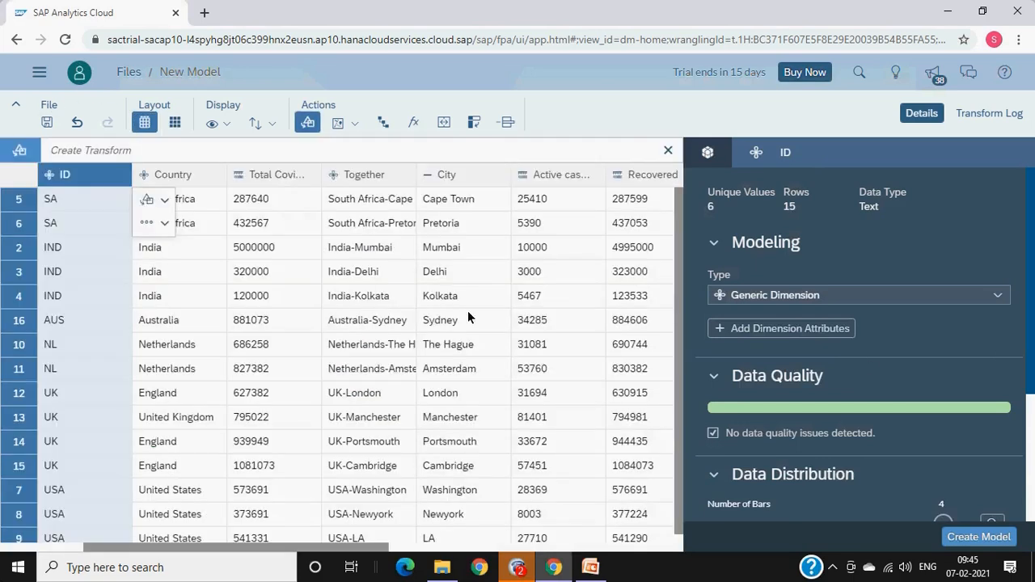
{"action": "left_click", "coordinate": [56, 153]}
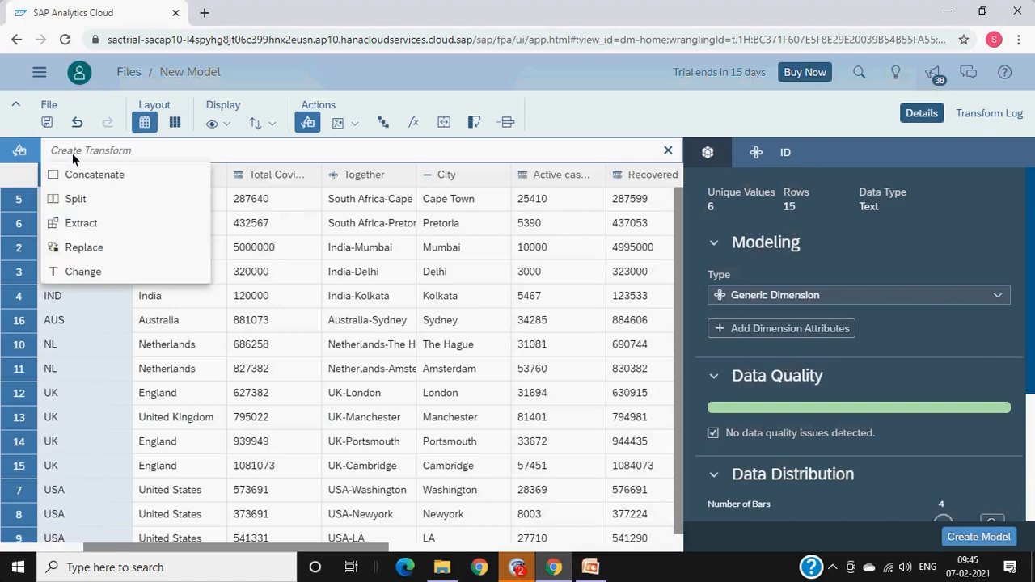
{"action": "left_click", "coordinate": [200, 444]}
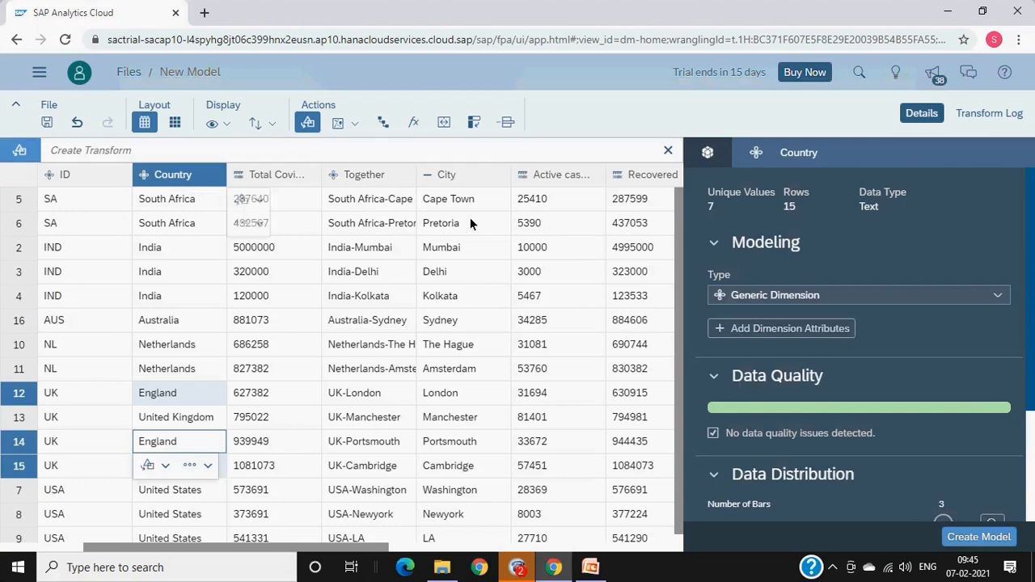
Step: Preview a Concatenate transform that joins the Country and City columns using "-"
{"action": "left_click", "coordinate": [56, 154]}
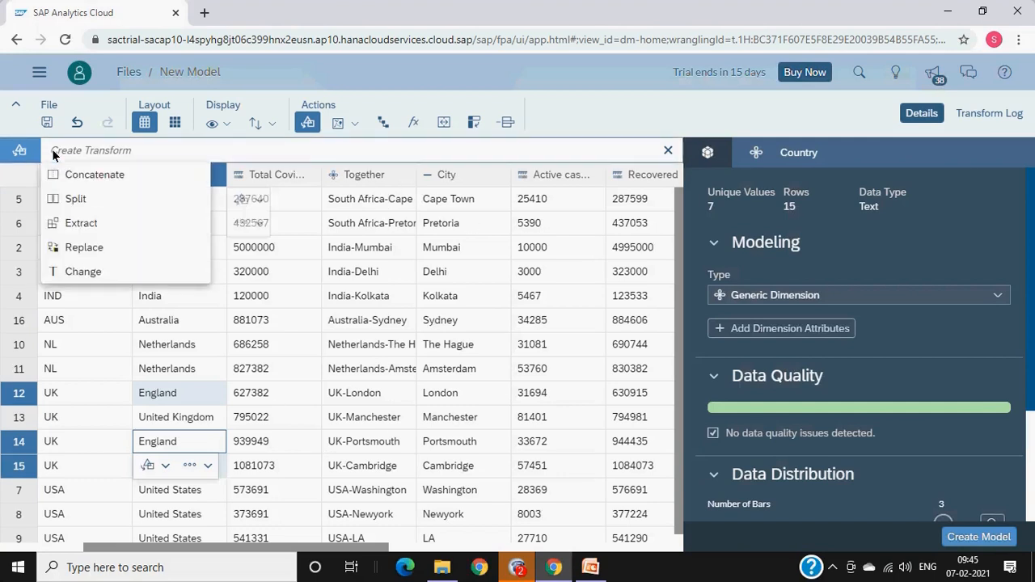
{"action": "left_click", "coordinate": [92, 174]}
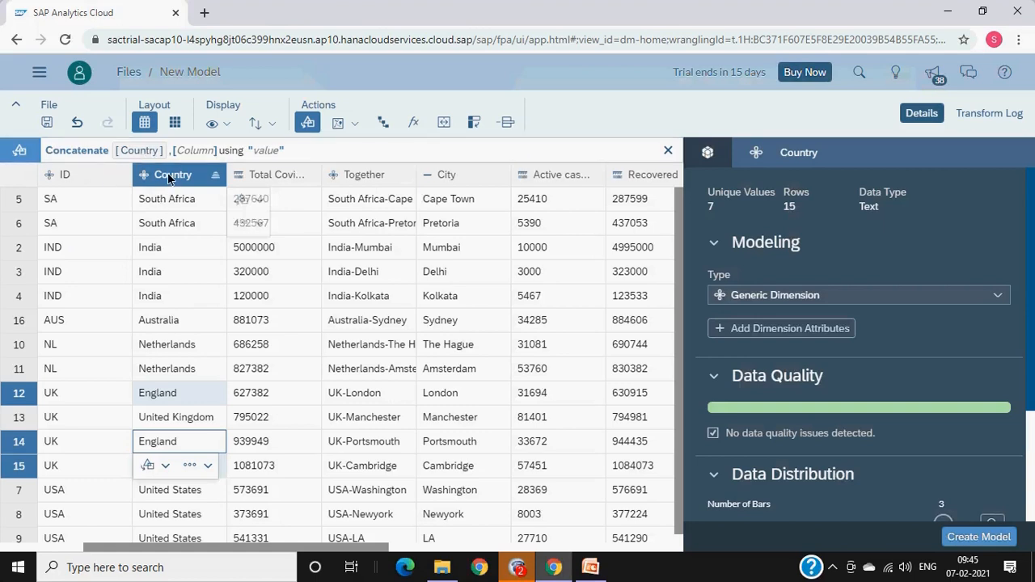
{"action": "left_click", "coordinate": [196, 153]}
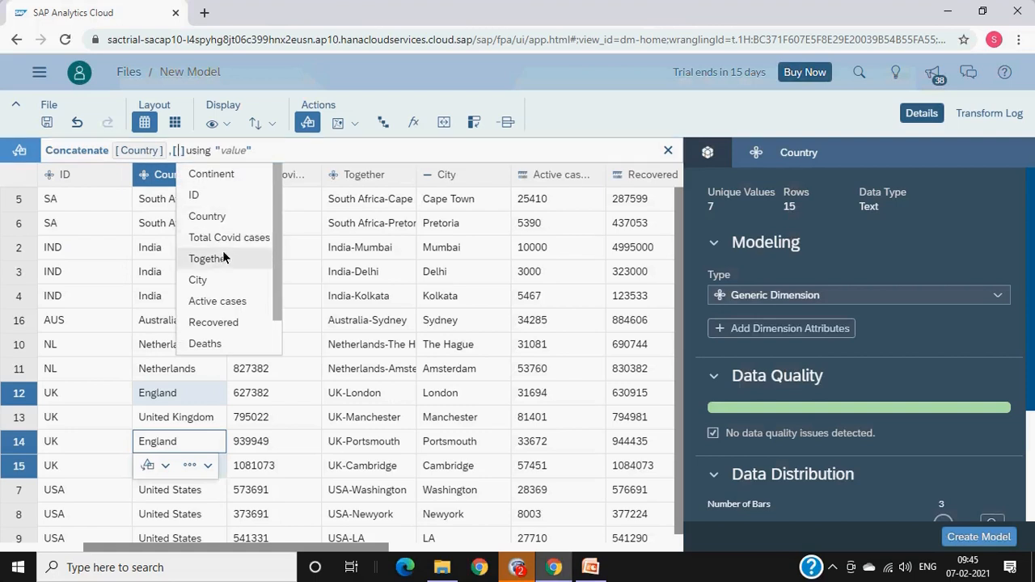
{"action": "left_click", "coordinate": [223, 279]}
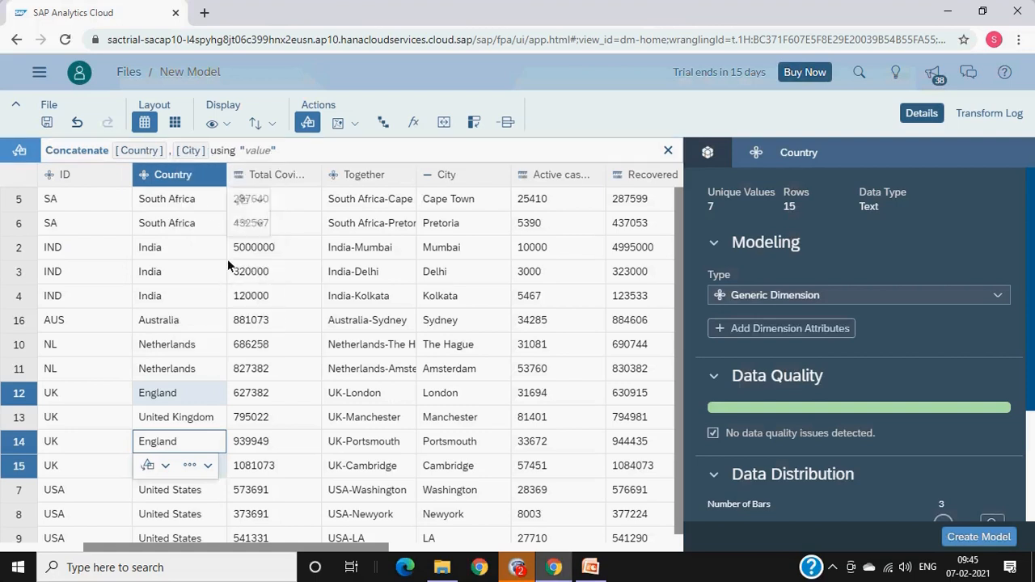
{"action": "left_click", "coordinate": [269, 153]}
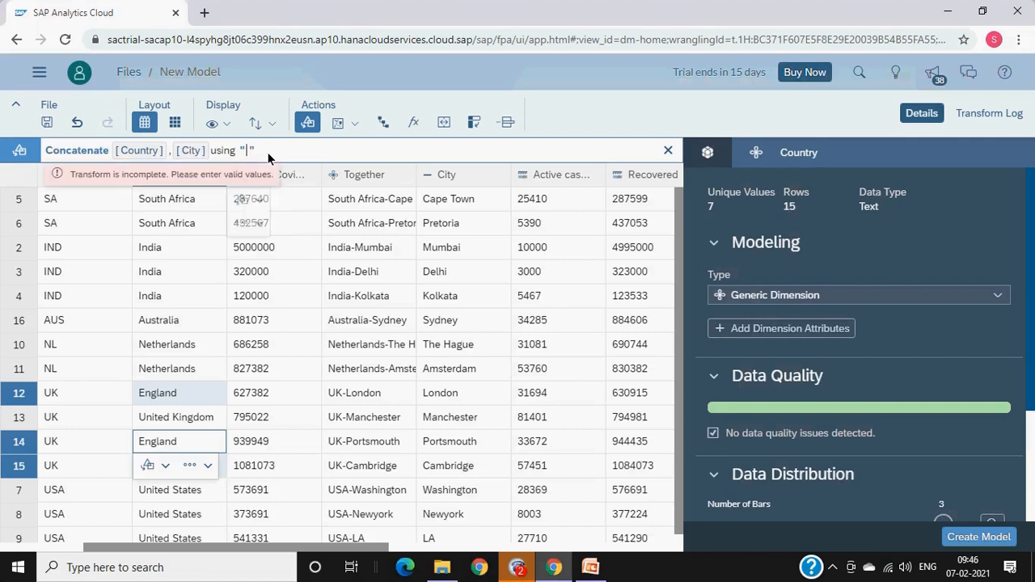
{"action": "type", "text": "-"}
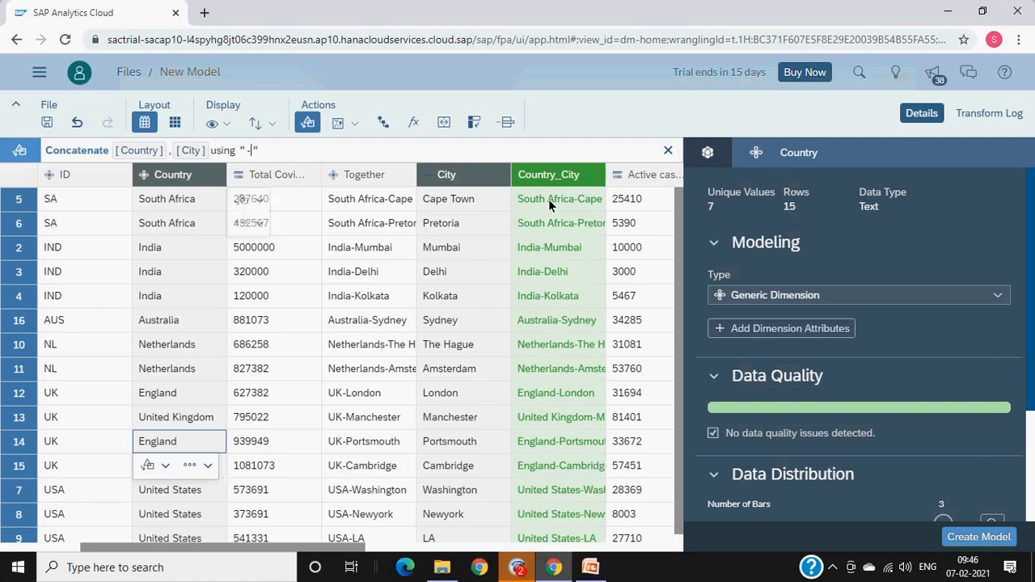
Step: Split the Together column on the "-" delimiter with a repeat of 1
{"action": "left_click", "coordinate": [379, 183]}
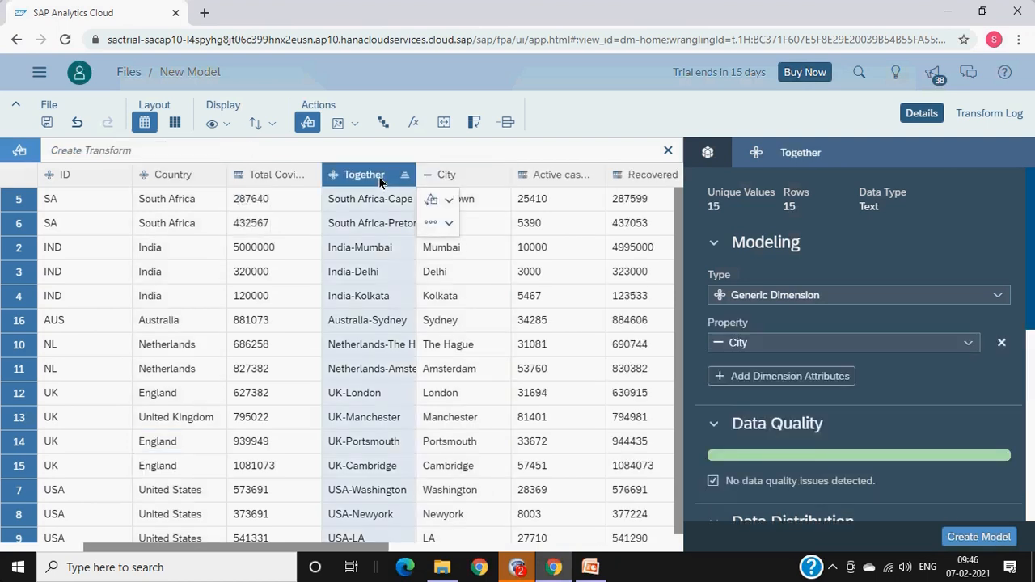
{"action": "left_click", "coordinate": [105, 147]}
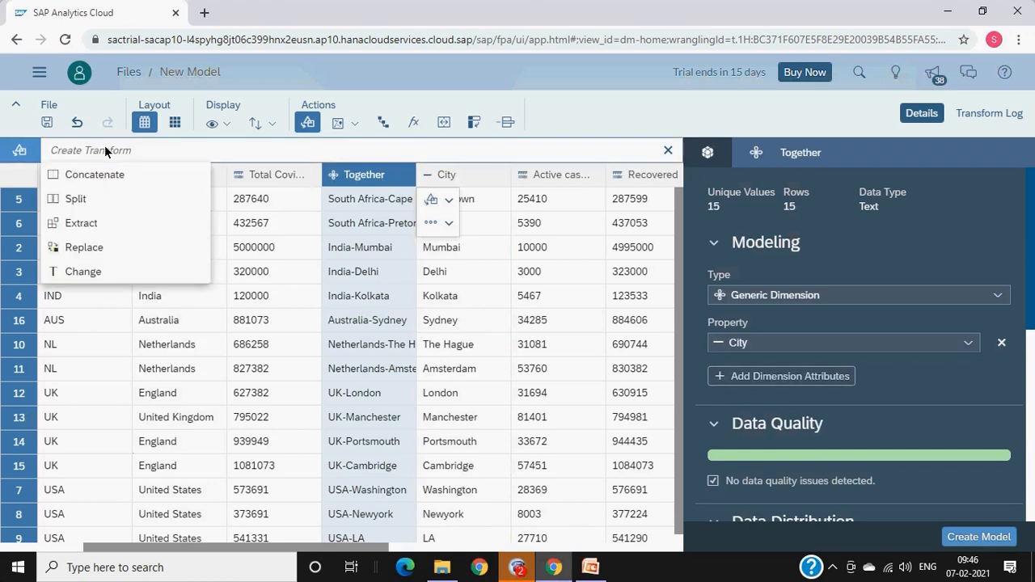
{"action": "left_click", "coordinate": [104, 204]}
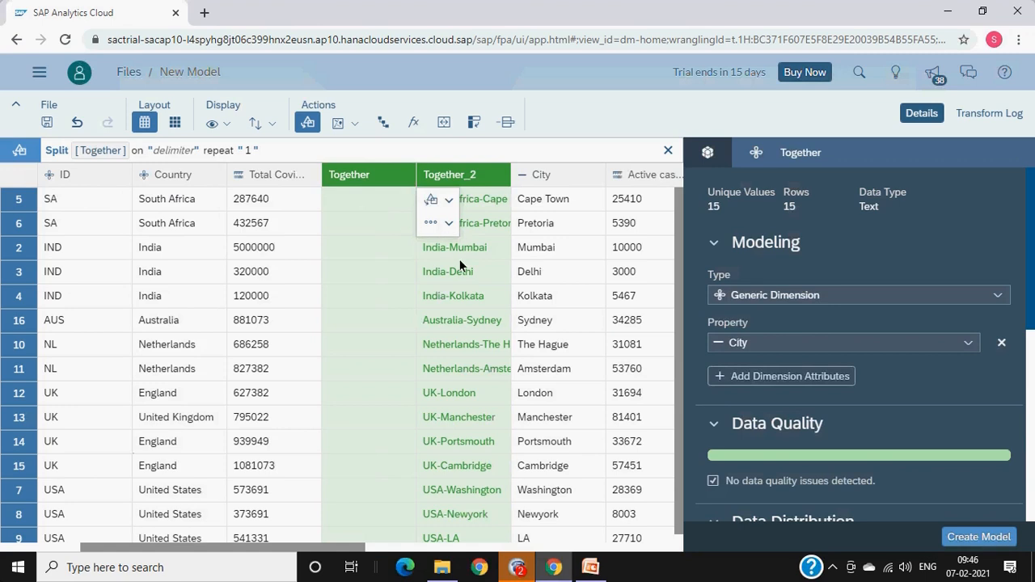
{"action": "left_click", "coordinate": [174, 150]}
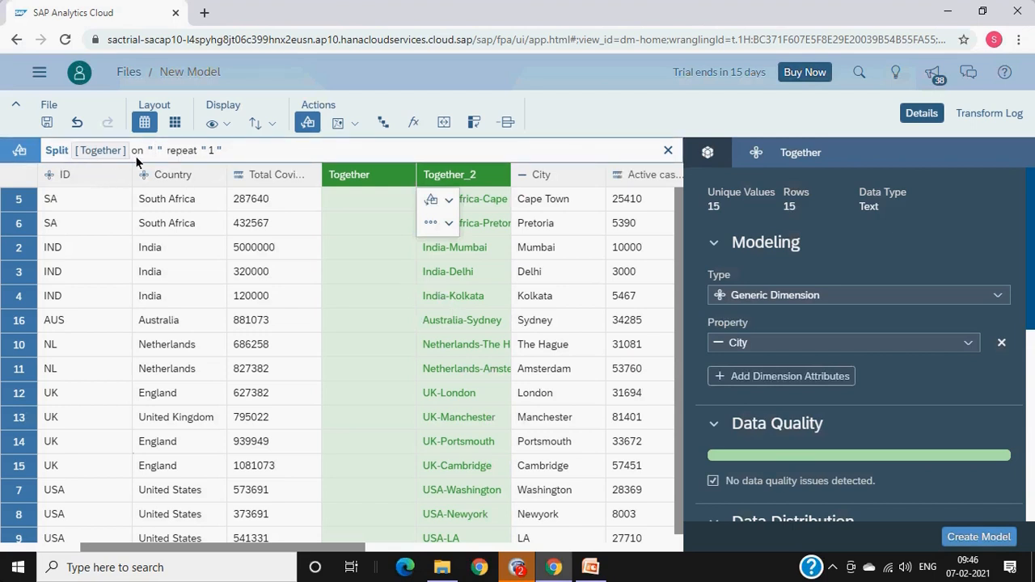
{"action": "type", "text": "-"}
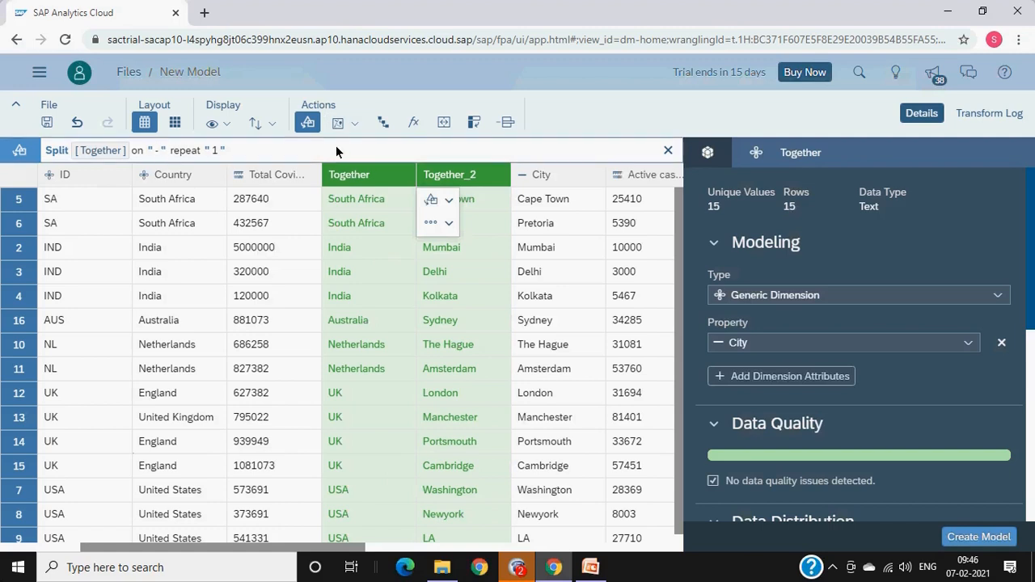
{"action": "key", "text": "Return"}
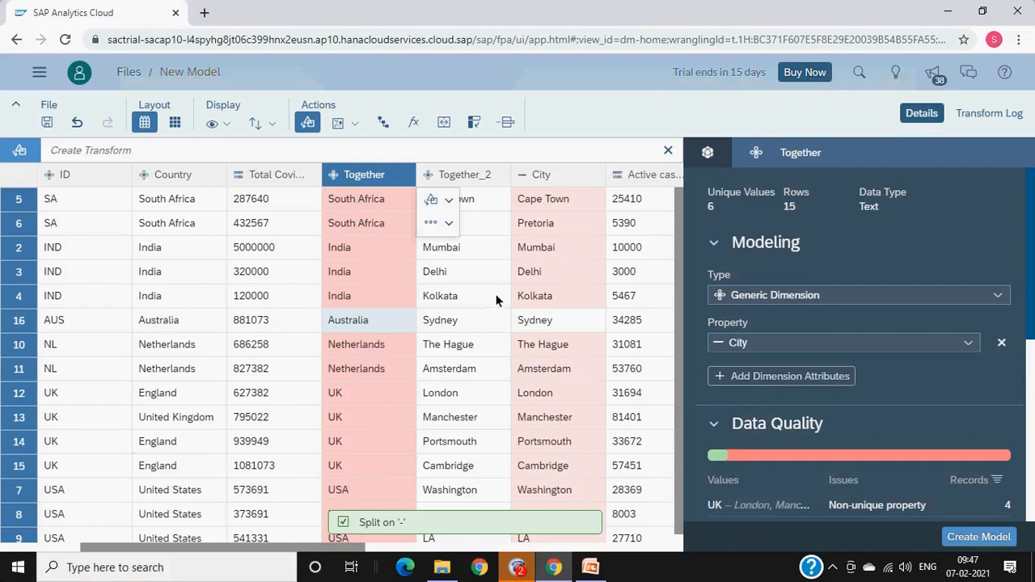
Step: Undo the split of the Together column and display that column's transformation log
{"action": "left_click", "coordinate": [152, 151]}
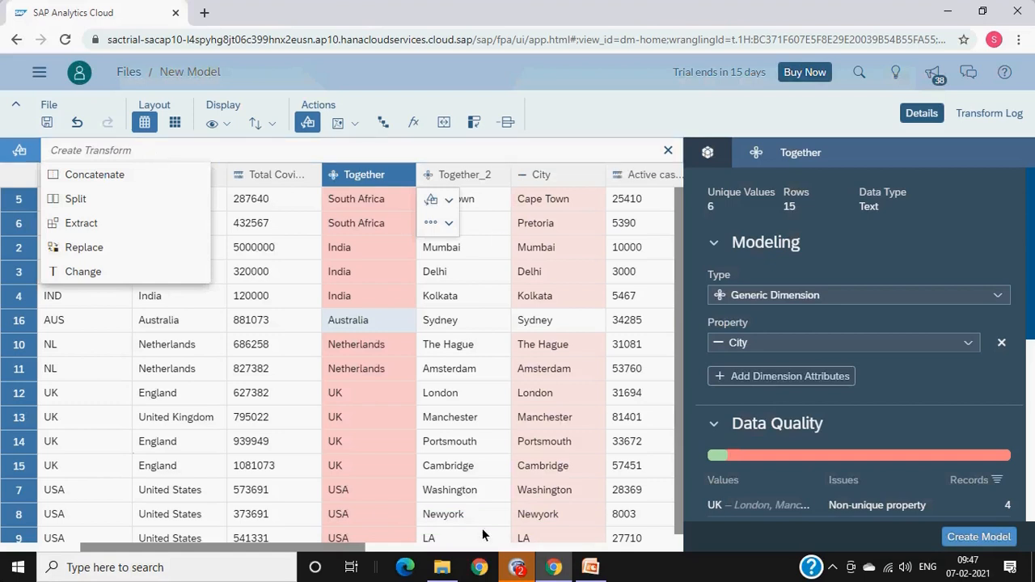
{"action": "mouse_move", "coordinate": [341, 551]}
{"action": "left_mouse_down"}
{"action": "mouse_move", "coordinate": [444, 550]}
{"action": "mouse_move", "coordinate": [322, 550]}
{"action": "left_mouse_up"}
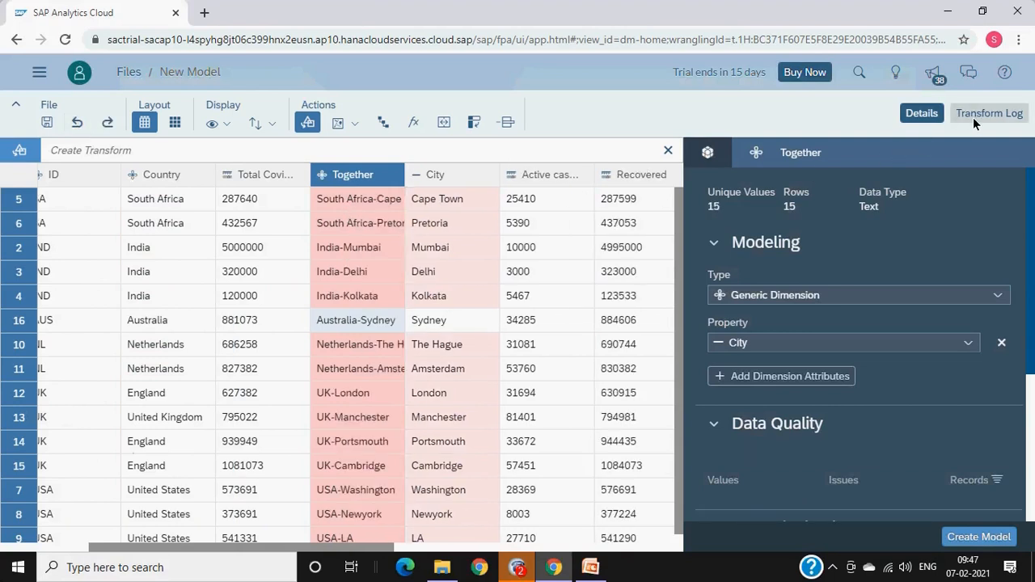
{"action": "left_click", "coordinate": [972, 117]}
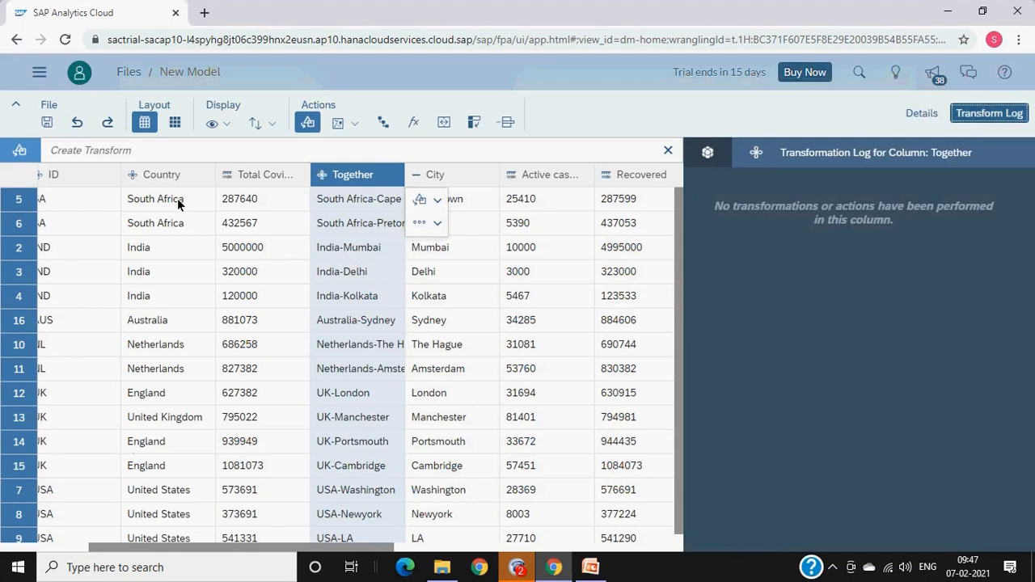
Step: Extract everything after the first "-" from the Together column into a new column
{"action": "left_click", "coordinate": [261, 157]}
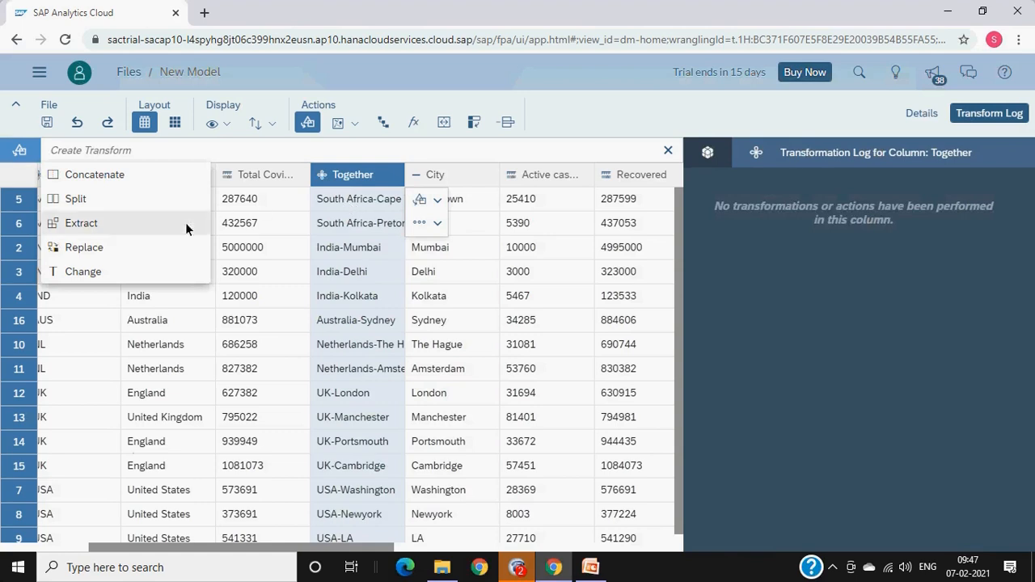
{"action": "left_click", "coordinate": [112, 227]}
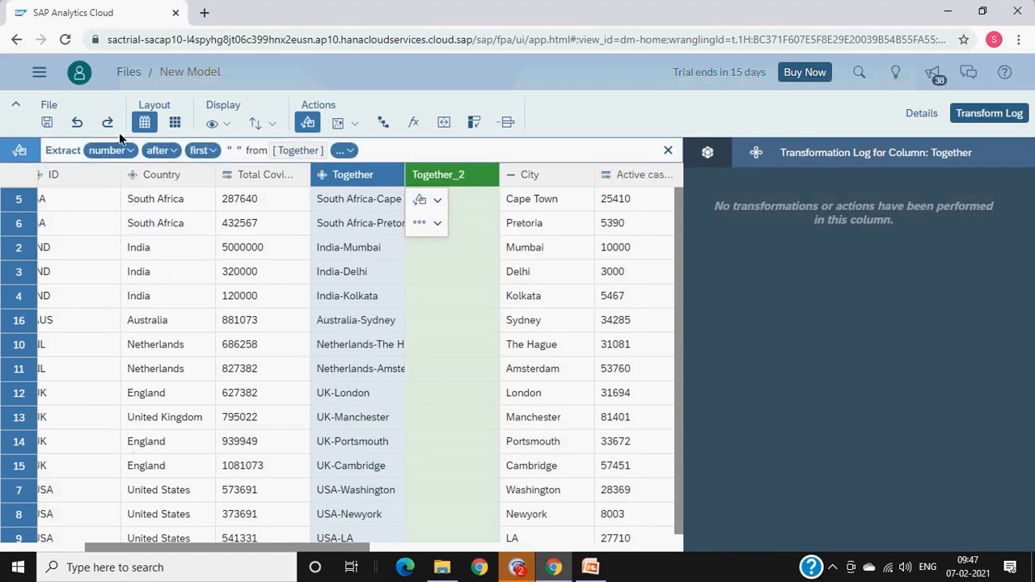
{"action": "left_click", "coordinate": [136, 154]}
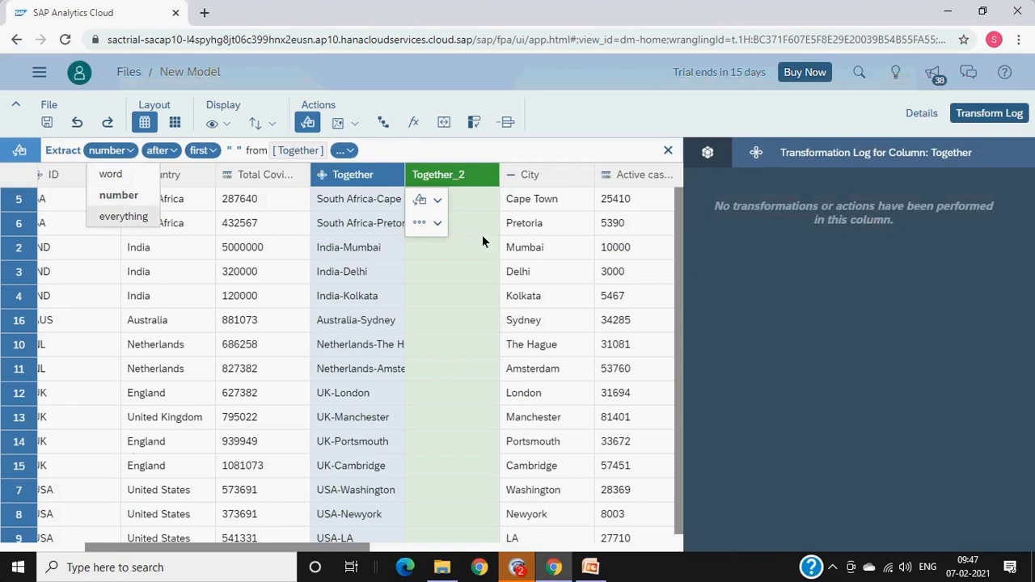
{"action": "left_click", "coordinate": [133, 218]}
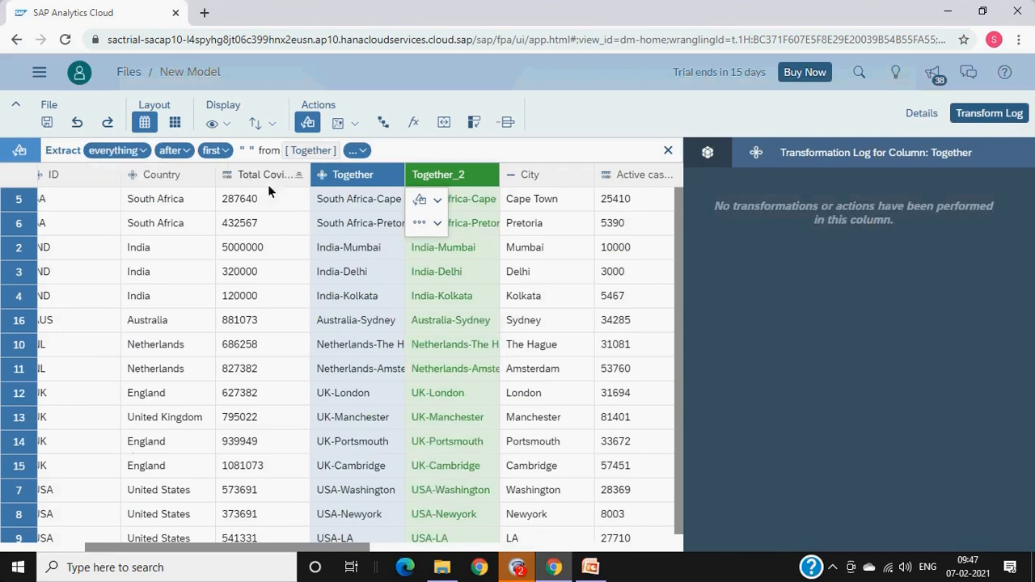
{"action": "left_click", "coordinate": [188, 151]}
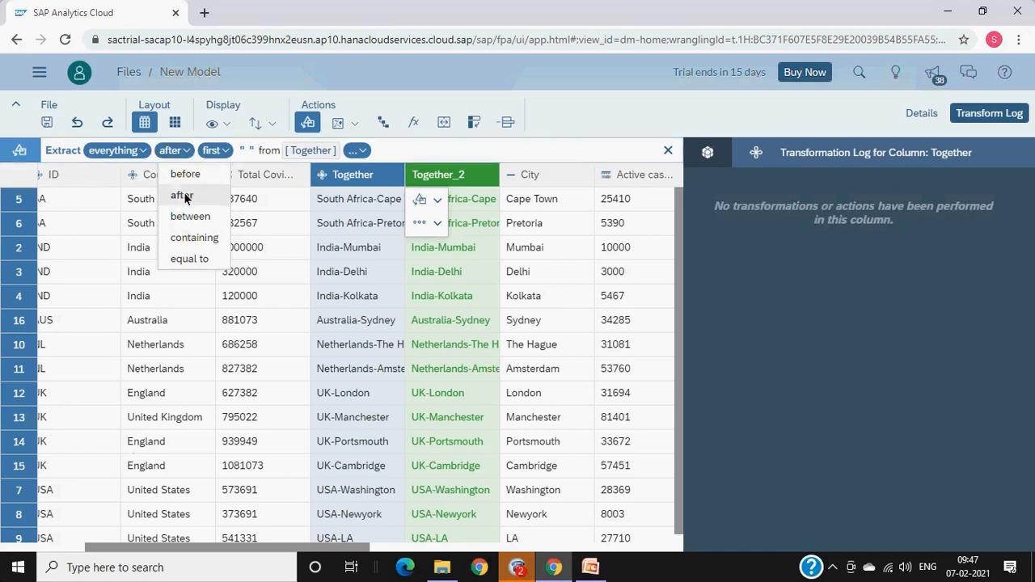
{"action": "left_click", "coordinate": [220, 154]}
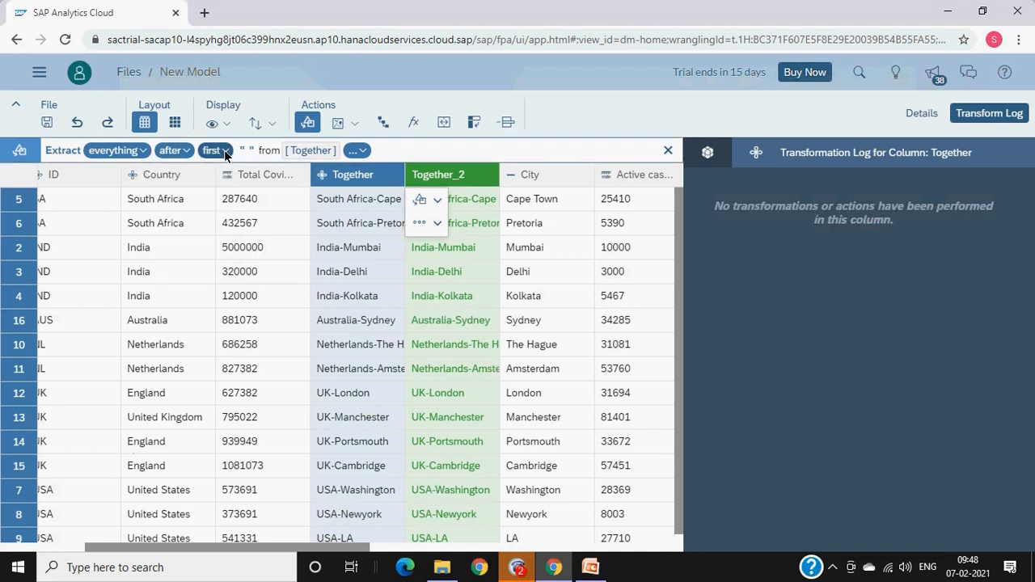
{"action": "left_click", "coordinate": [226, 154]}
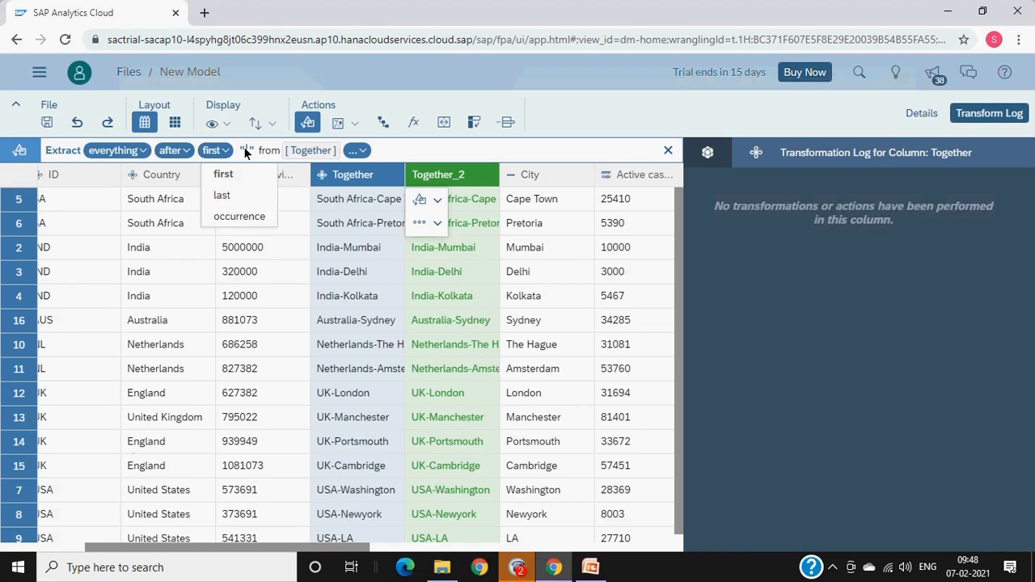
{"action": "left_click", "coordinate": [246, 152]}
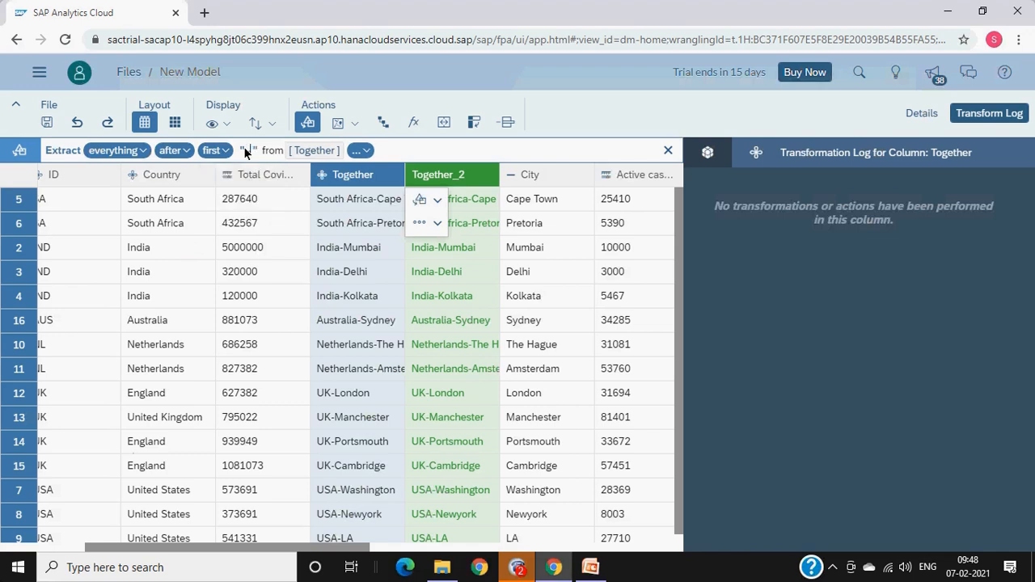
{"action": "type", "text": "-"}
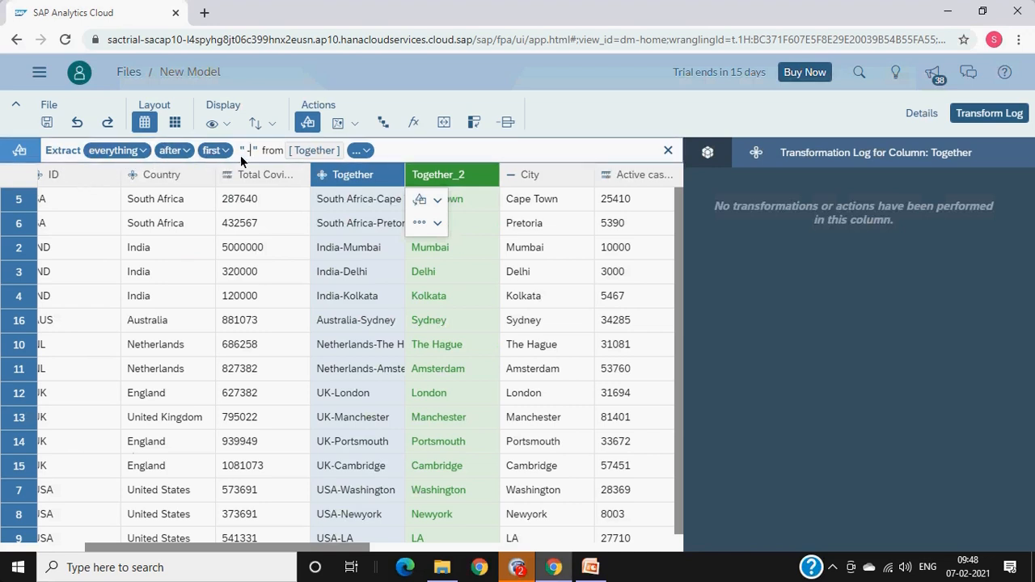
{"action": "left_click", "coordinate": [366, 152]}
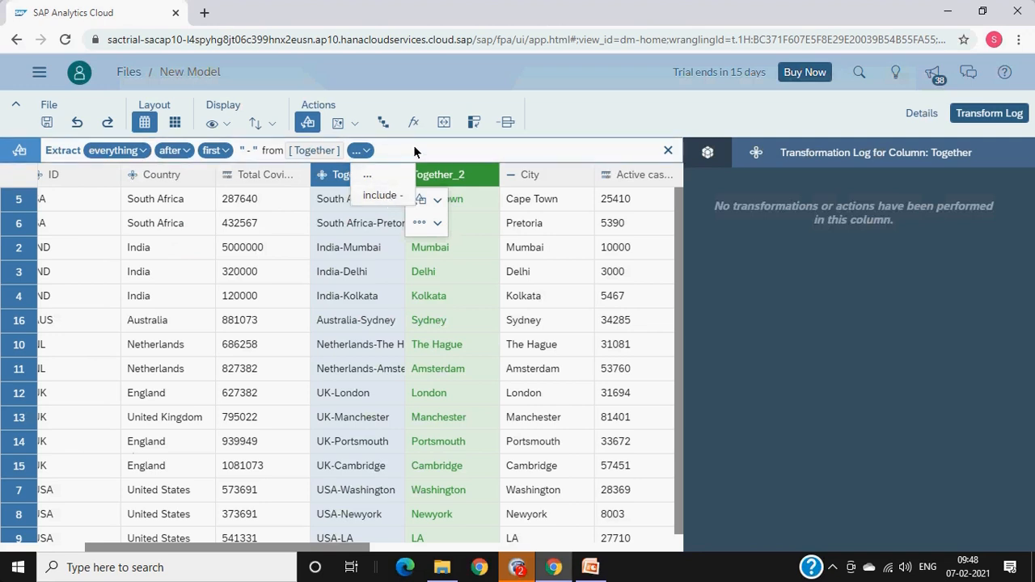
{"action": "key", "text": "Return"}
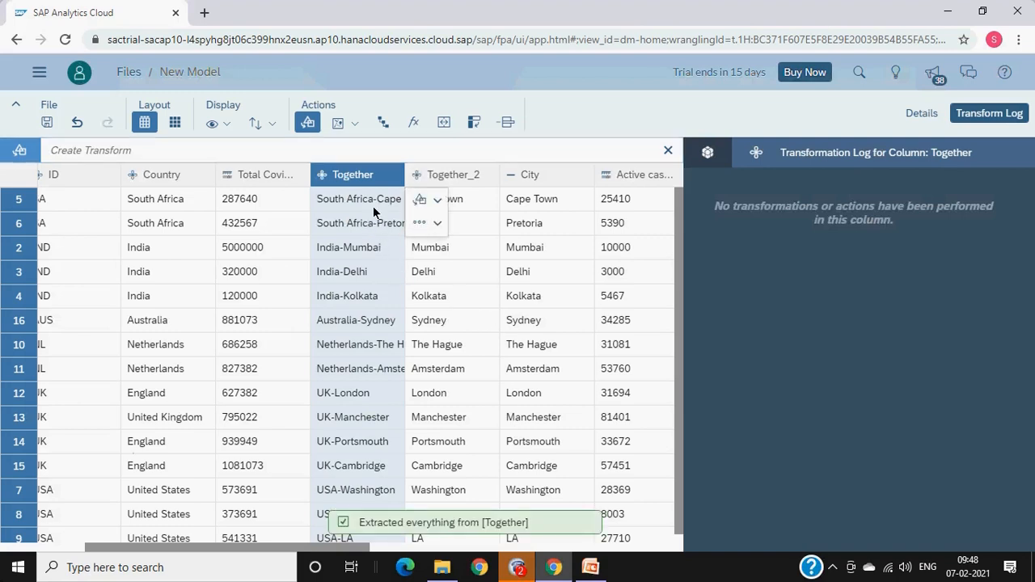
Step: Replace cells matching "United Kingdom" with "England" in the Country column, and check the column's details and transformation log
{"action": "left_click", "coordinate": [136, 146]}
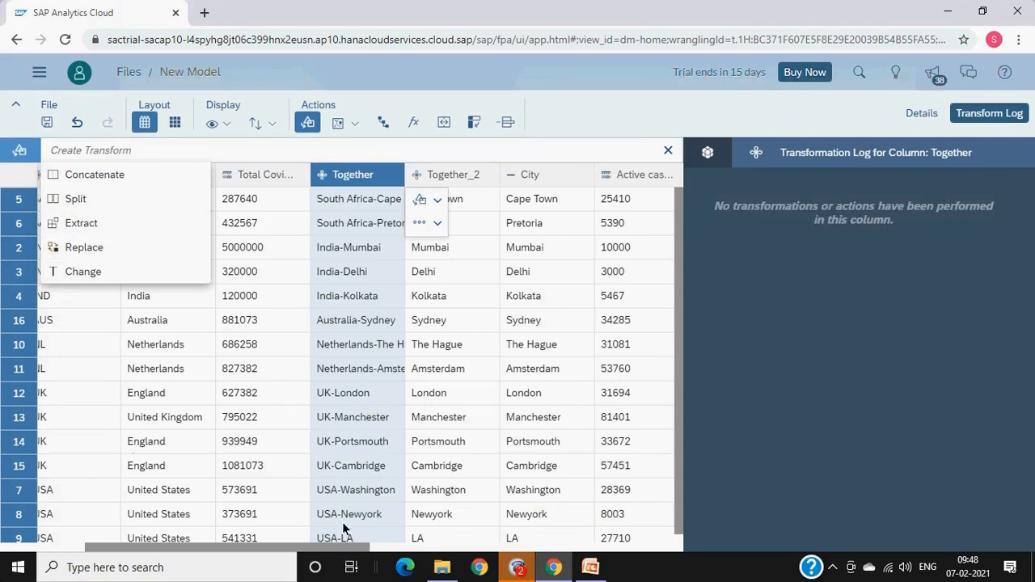
{"action": "left_click_drag", "start_coordinate": [341, 548], "coordinate": [248, 557]}
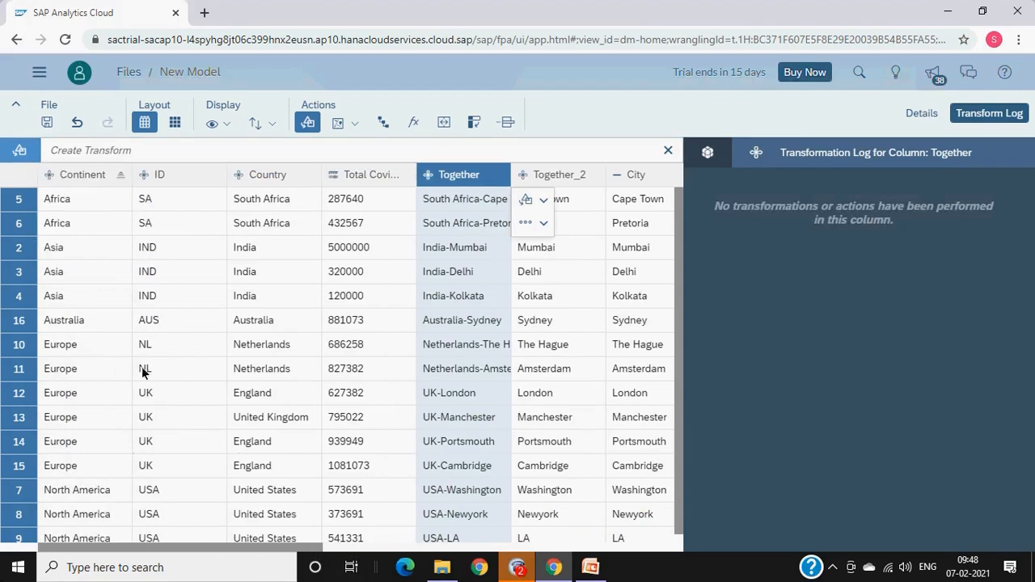
{"action": "left_click", "coordinate": [259, 174]}
{"action": "left_click", "coordinate": [61, 149]}
{"action": "left_click", "coordinate": [84, 247]}
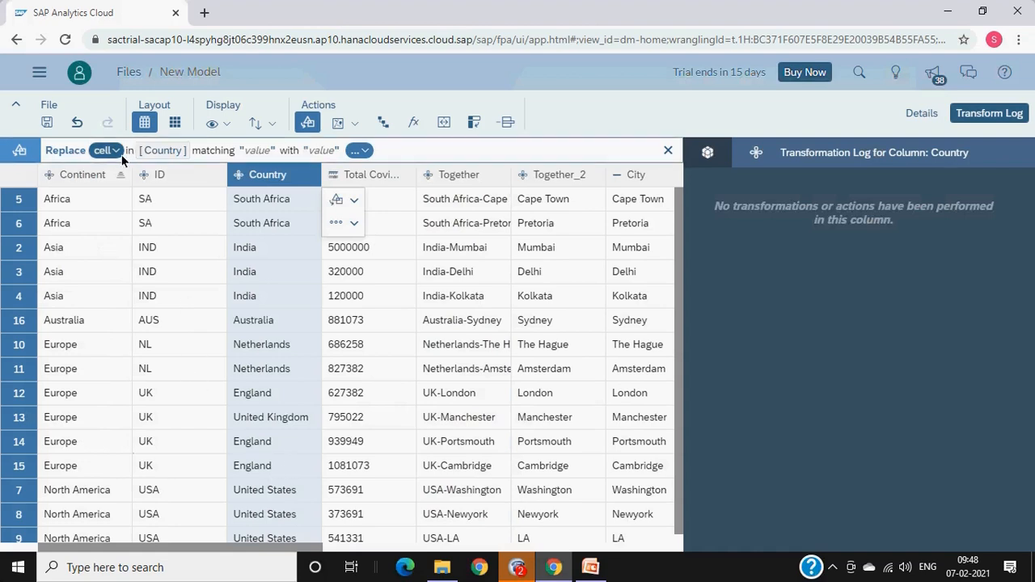
{"action": "left_click", "coordinate": [265, 156]}
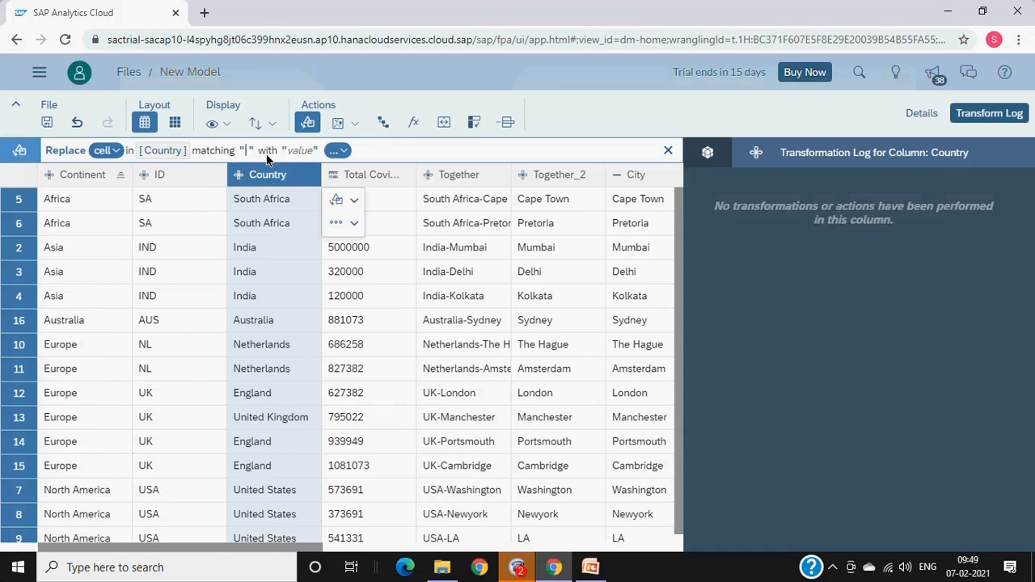
{"action": "type", "text": "United"}
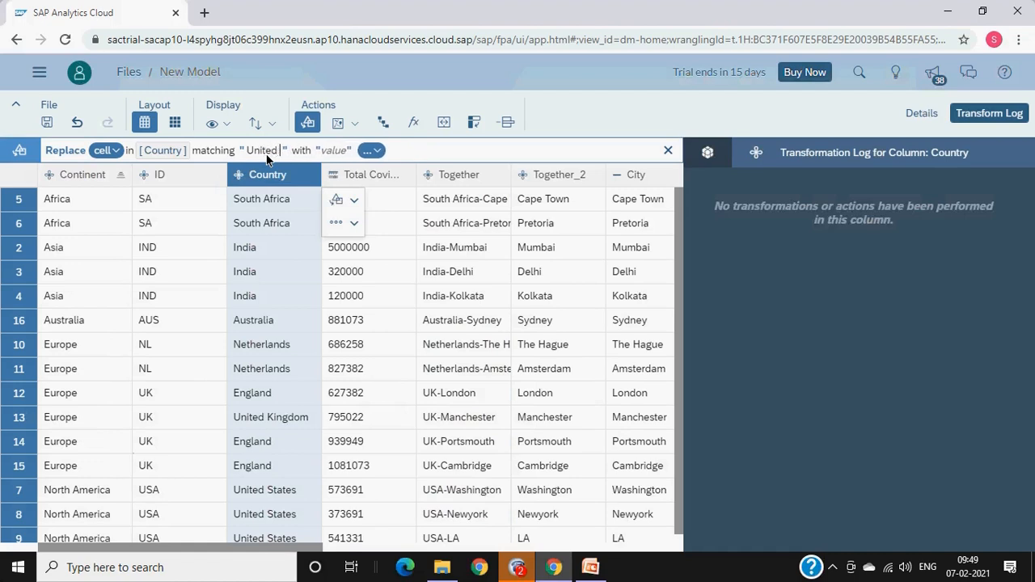
{"action": "type", "text": " Kingdom"}
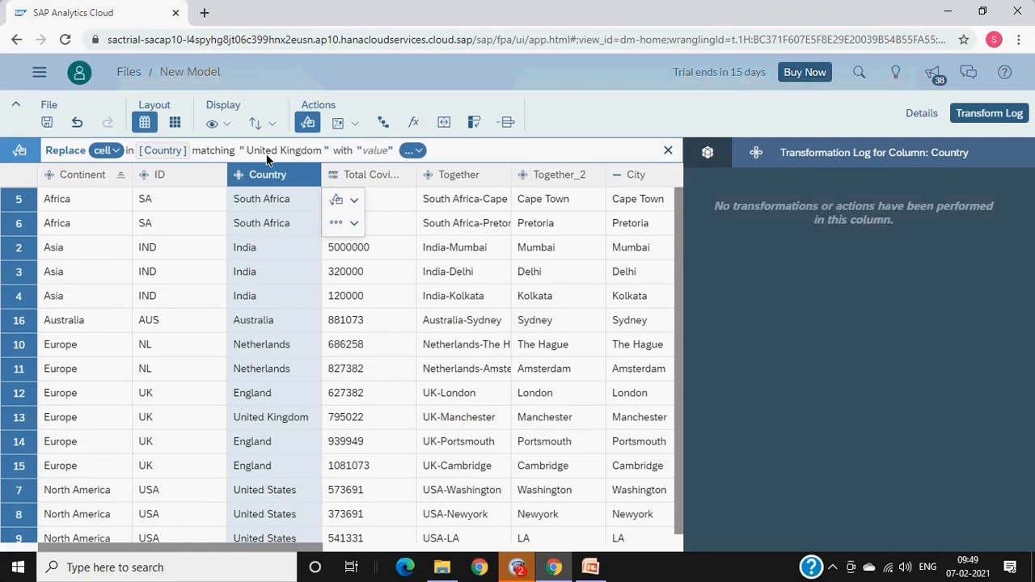
{"action": "left_click", "coordinate": [378, 151]}
{"action": "type", "text": "Englan"}
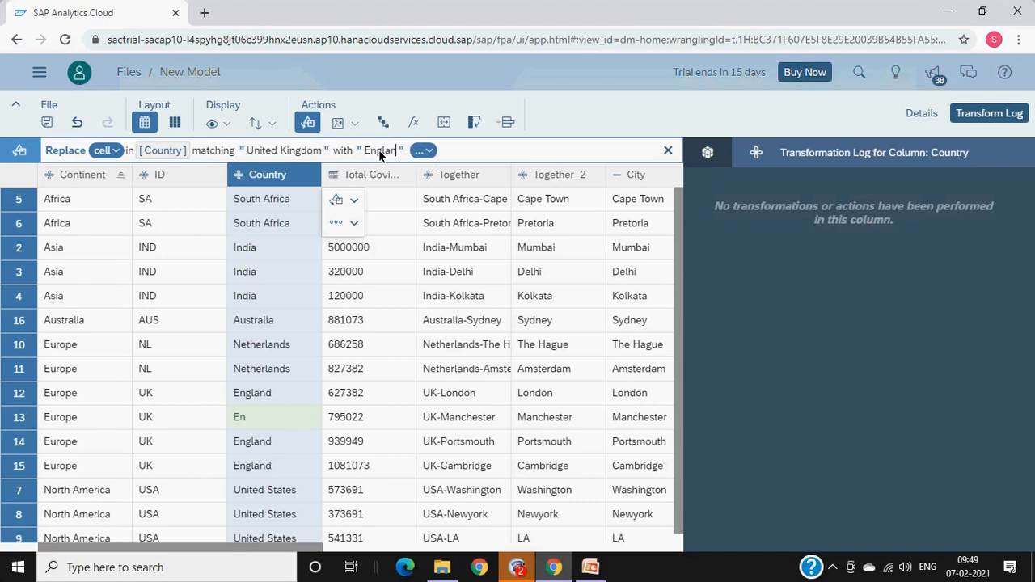
{"action": "type", "text": "d"}
{"action": "key", "text": "Return"}
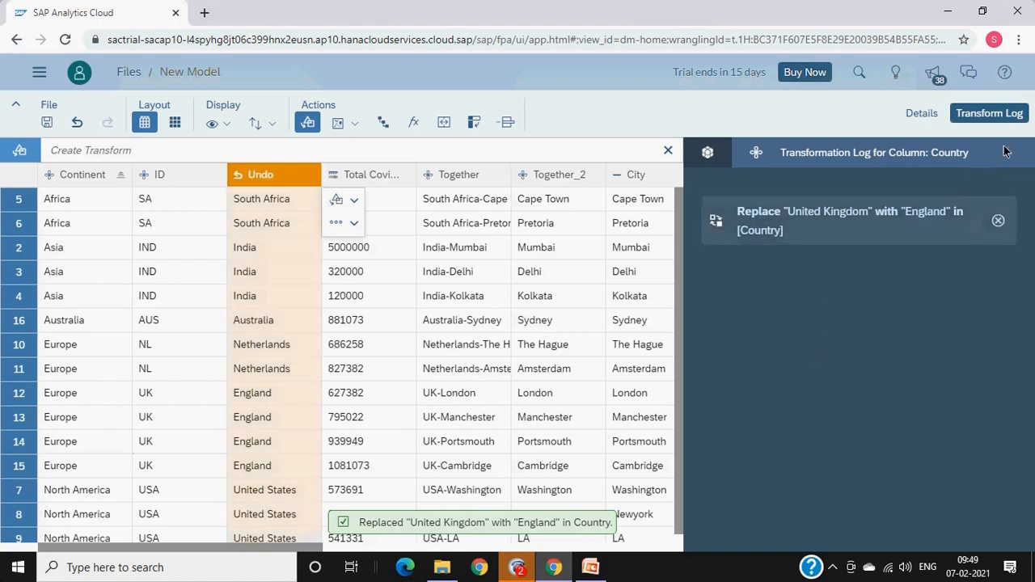
{"action": "left_click", "coordinate": [920, 113]}
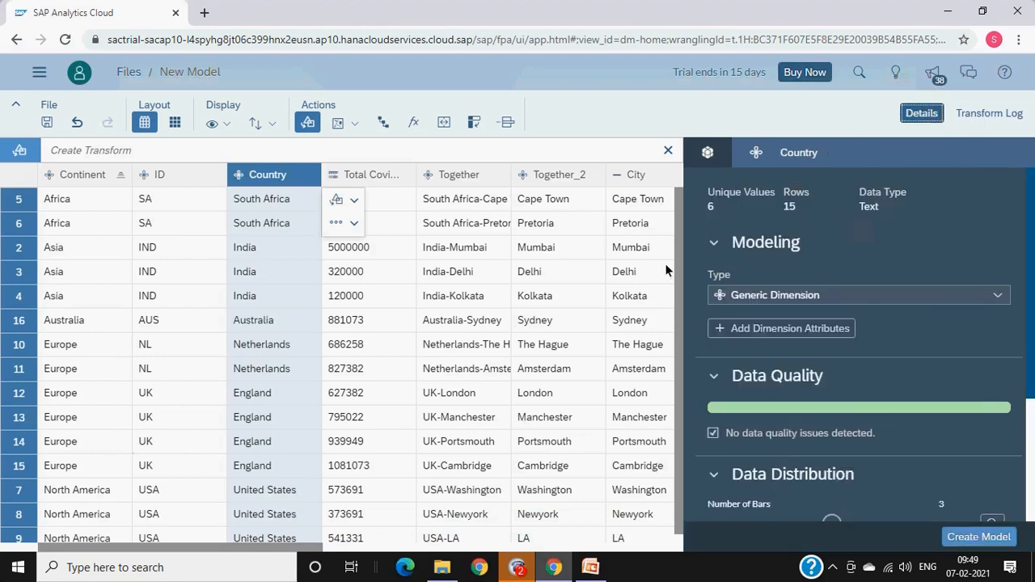
{"action": "left_click", "coordinate": [989, 116]}
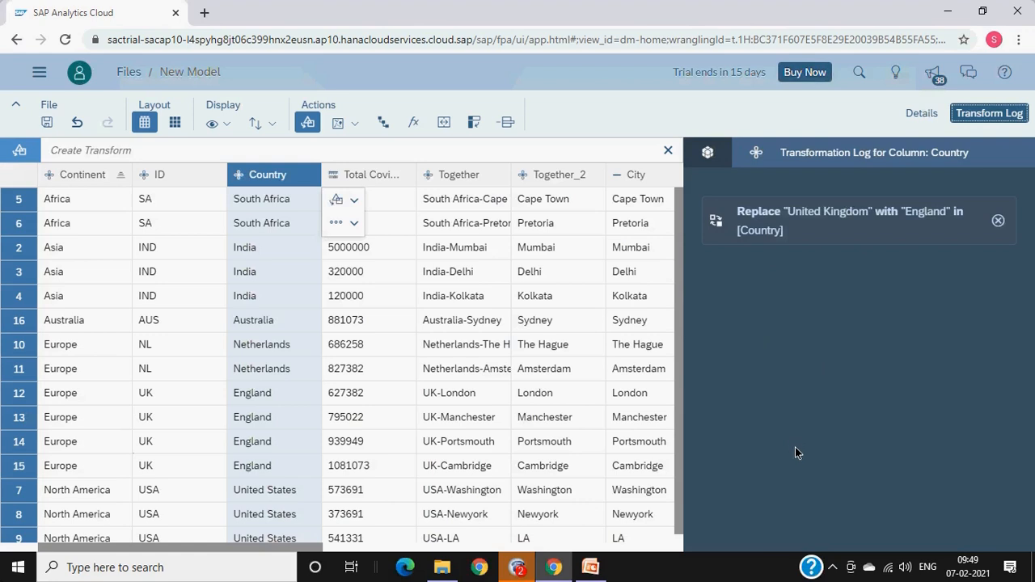
Step: Preview a Change transform on the Country column in UPPERCASE and TitleCase, and discard it
{"action": "left_click", "coordinate": [185, 150]}
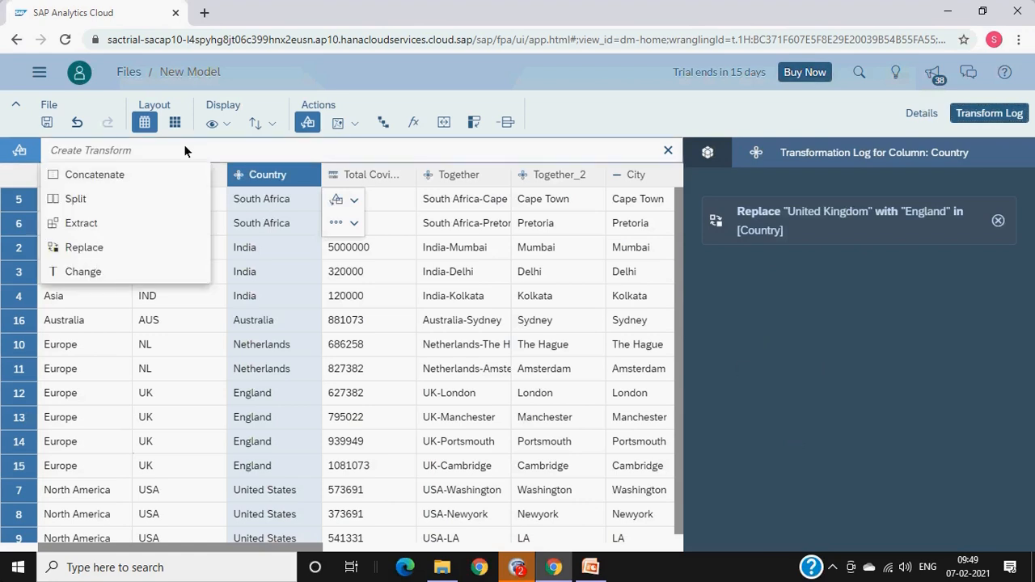
{"action": "left_click", "coordinate": [110, 271]}
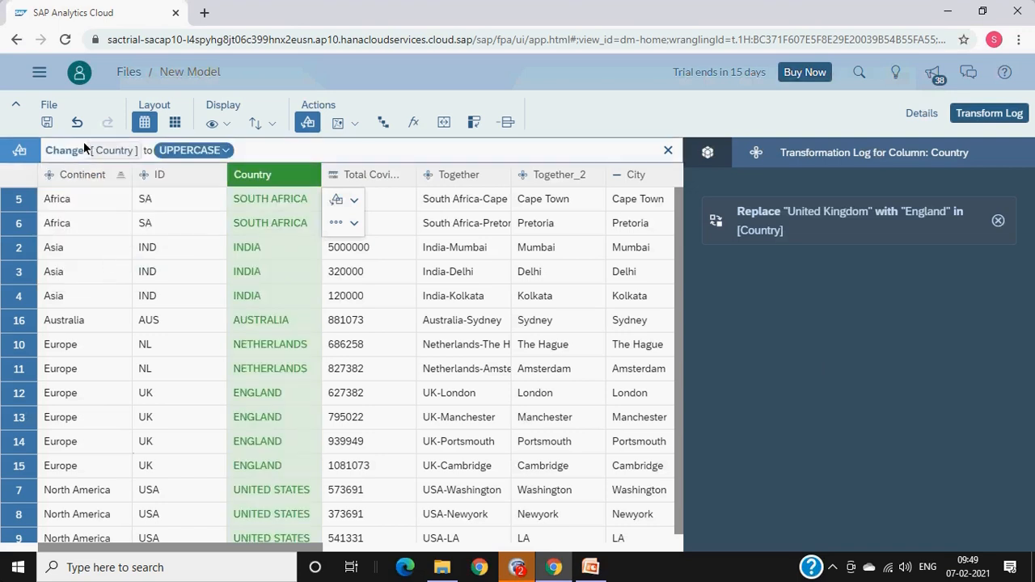
{"action": "left_click", "coordinate": [226, 150]}
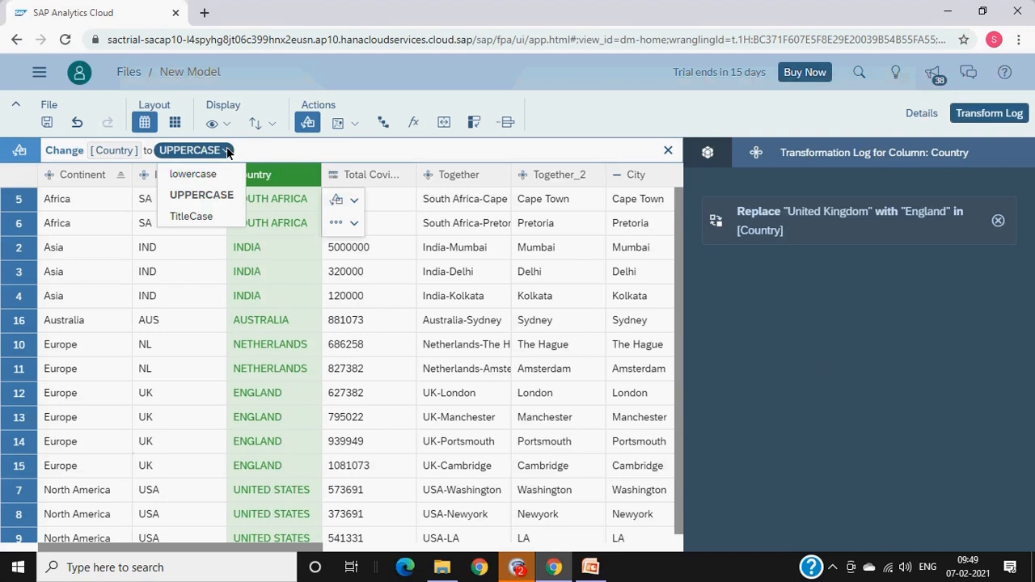
{"action": "left_click", "coordinate": [190, 216]}
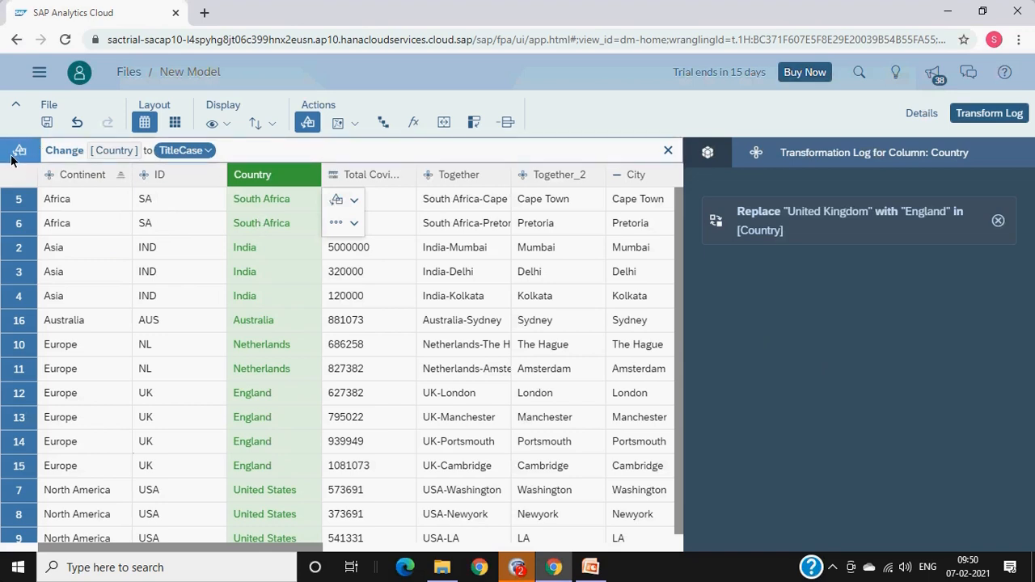
{"action": "left_click", "coordinate": [353, 201]}
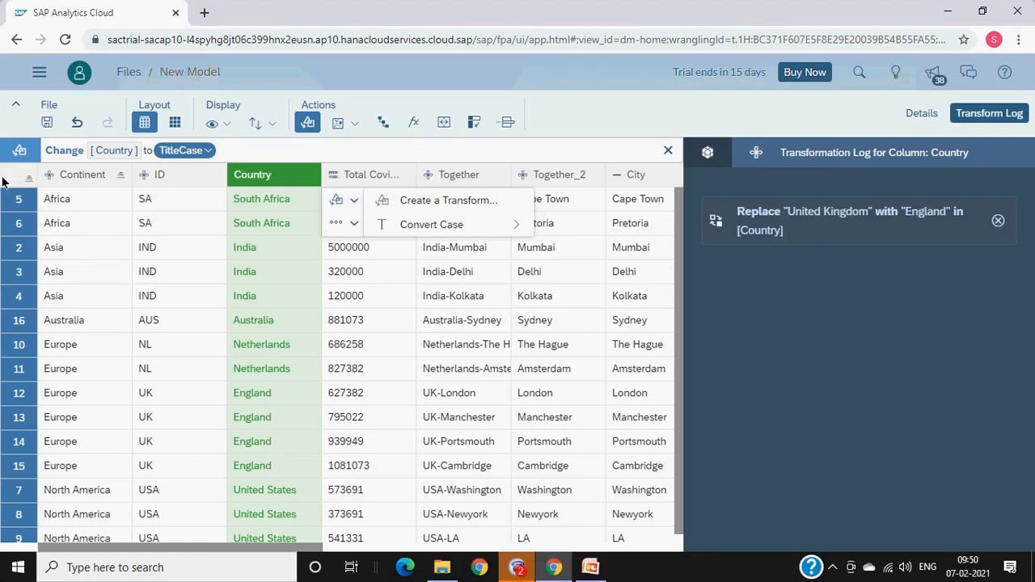
{"action": "left_click", "coordinate": [424, 204]}
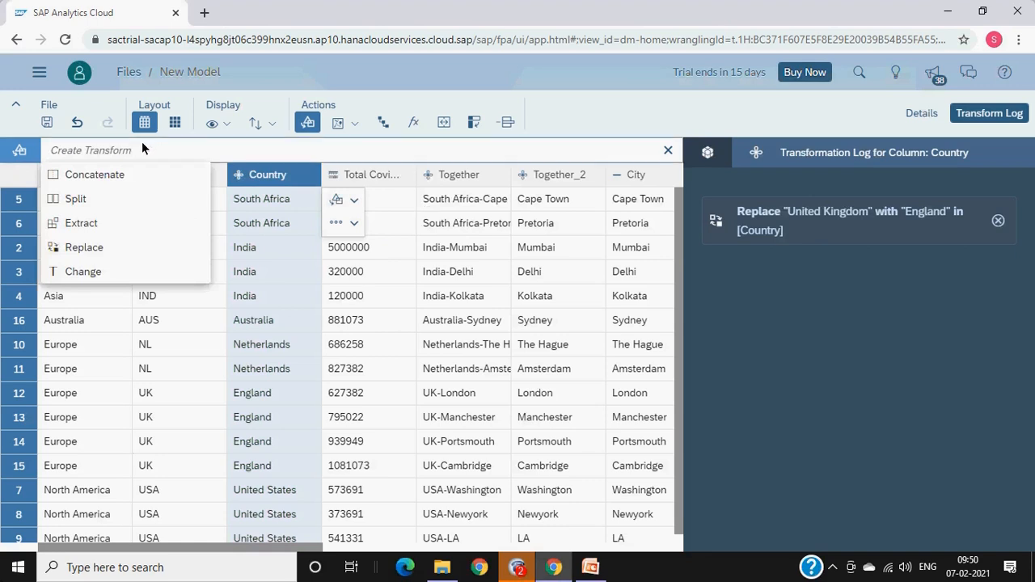
Step: Try to convert the case of the Country column to UPPERCASE
{"action": "left_click", "coordinate": [354, 200]}
{"action": "mouse_move", "coordinate": [427, 226]}
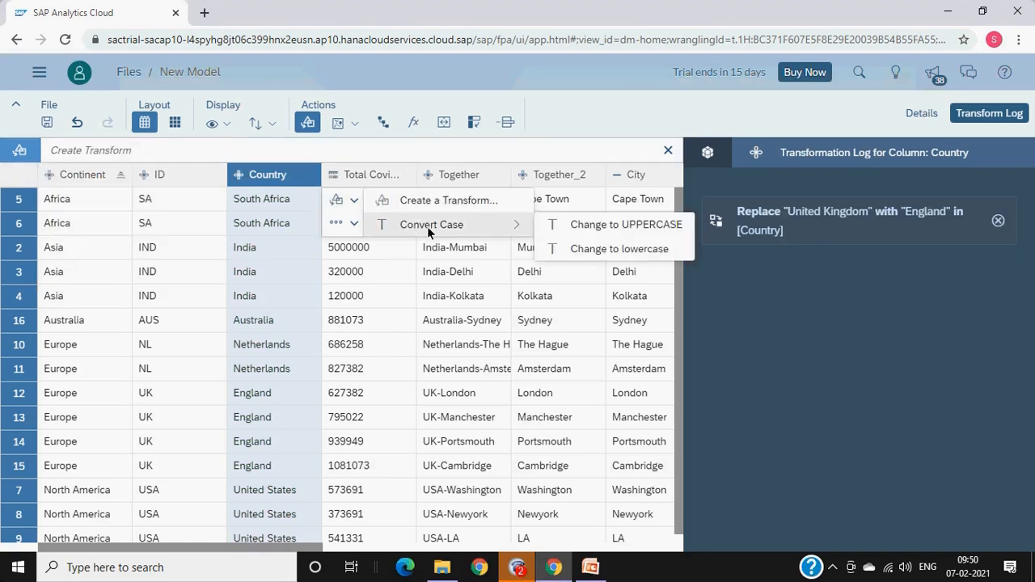
{"action": "left_click", "coordinate": [614, 224]}
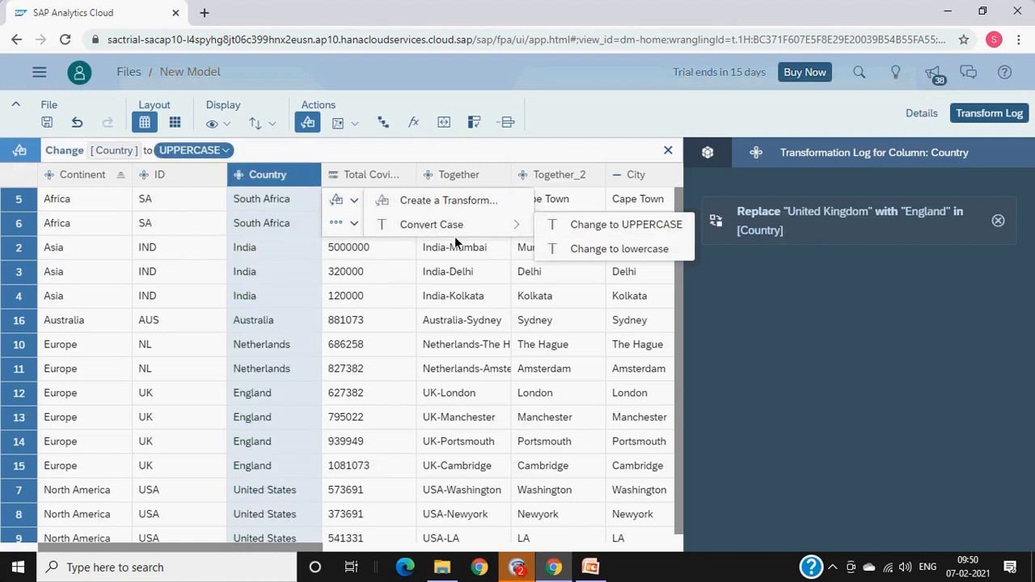
{"action": "left_click", "coordinate": [363, 393]}
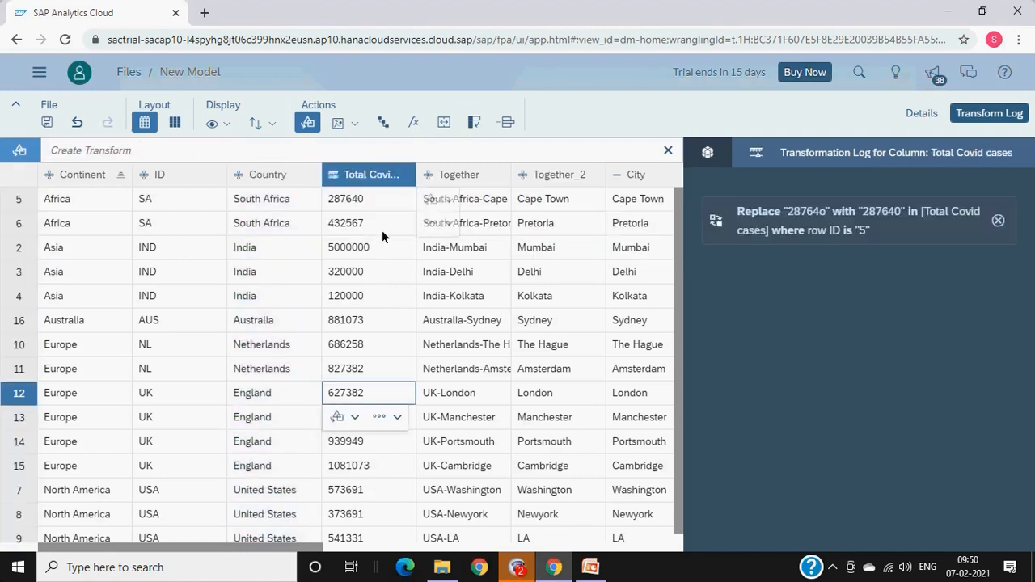
Step: Examine the transform options offered for the Total Covid cases, Continent and ID columns, and the further column actions for ID
{"action": "left_click", "coordinate": [370, 177]}
{"action": "left_click", "coordinate": [449, 200]}
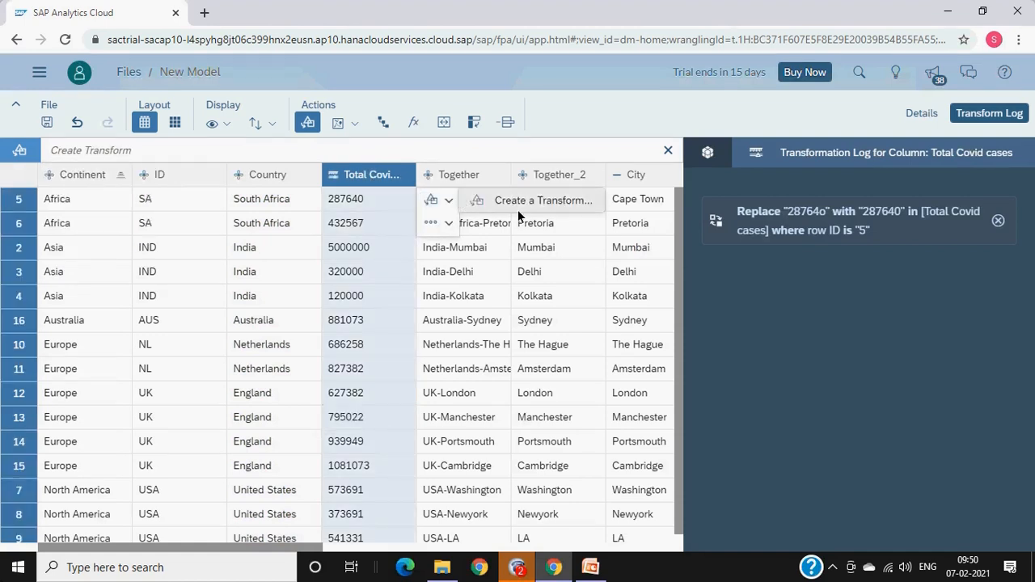
{"action": "left_click", "coordinate": [96, 177]}
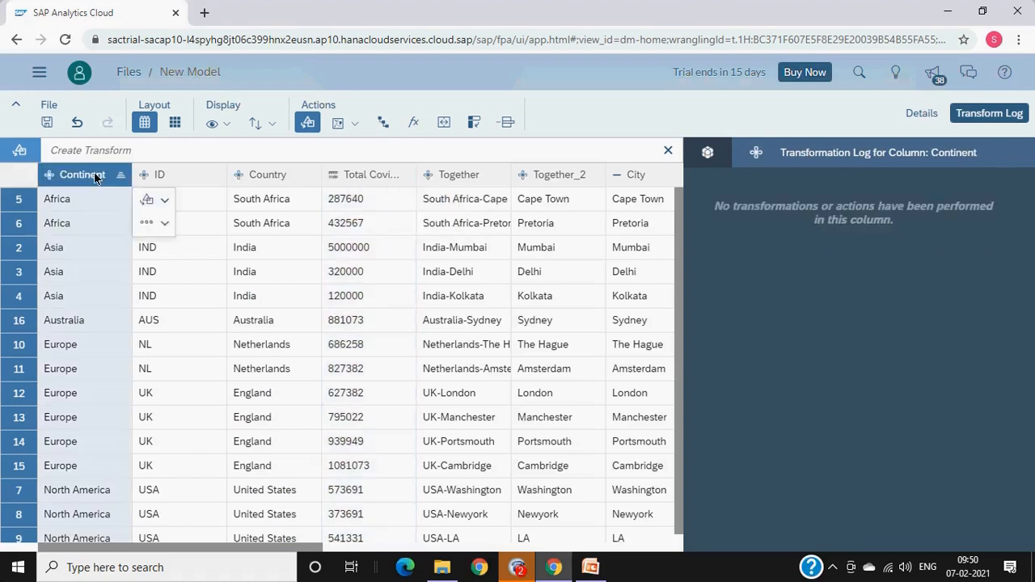
{"action": "left_click", "coordinate": [164, 203]}
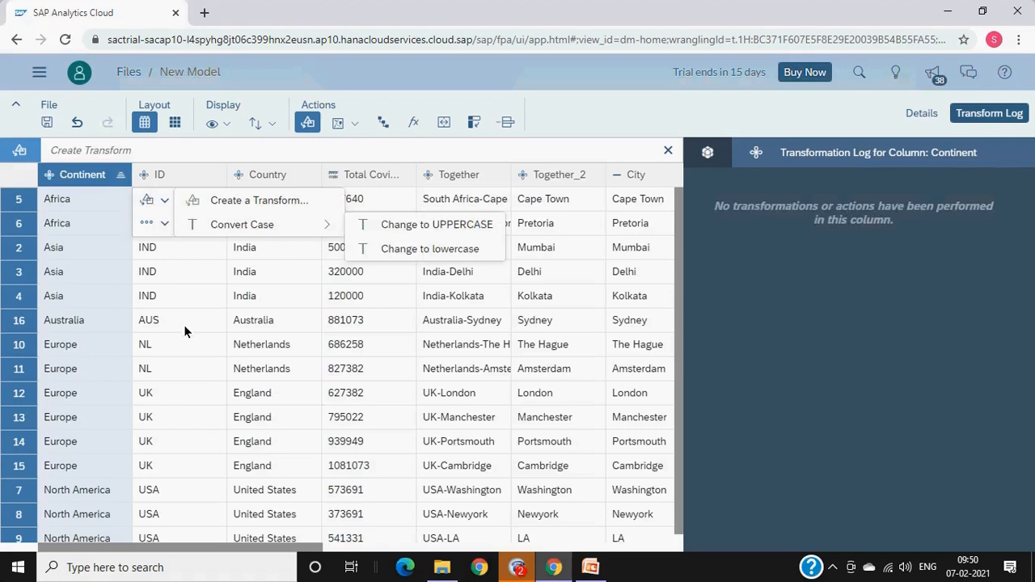
{"action": "left_click", "coordinate": [192, 176]}
{"action": "left_click", "coordinate": [257, 201]}
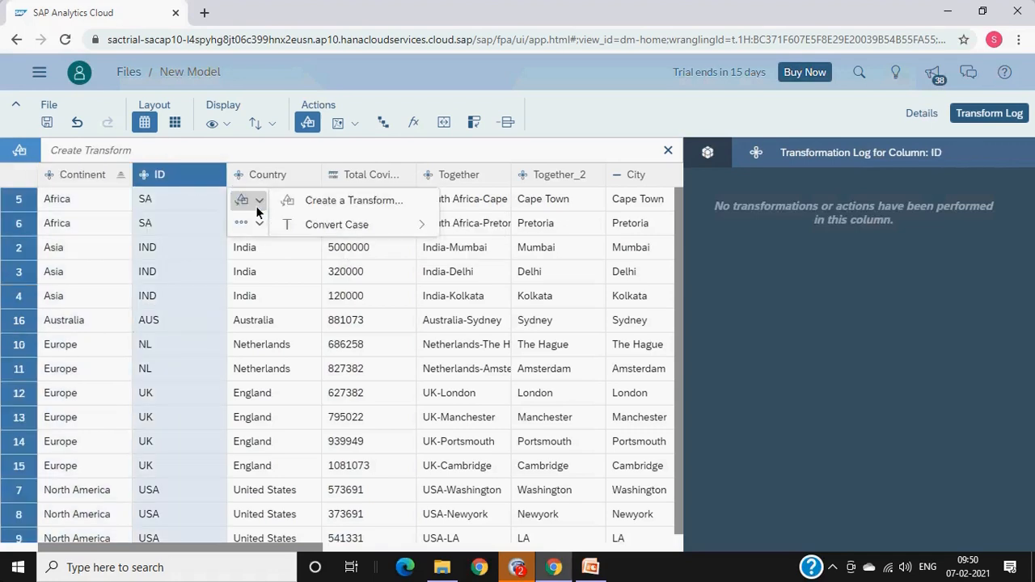
{"action": "mouse_move", "coordinate": [347, 229]}
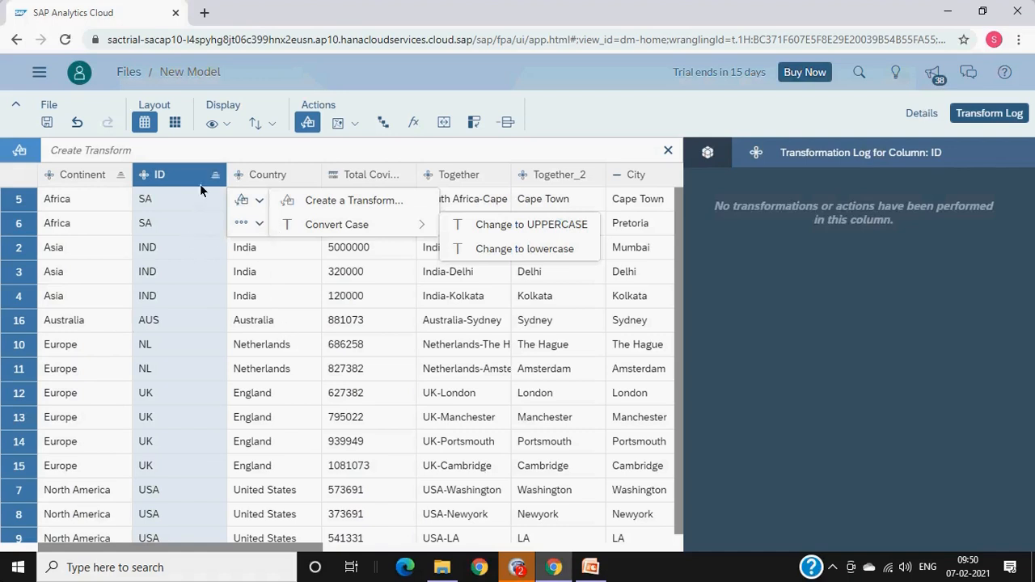
{"action": "left_click", "coordinate": [260, 223]}
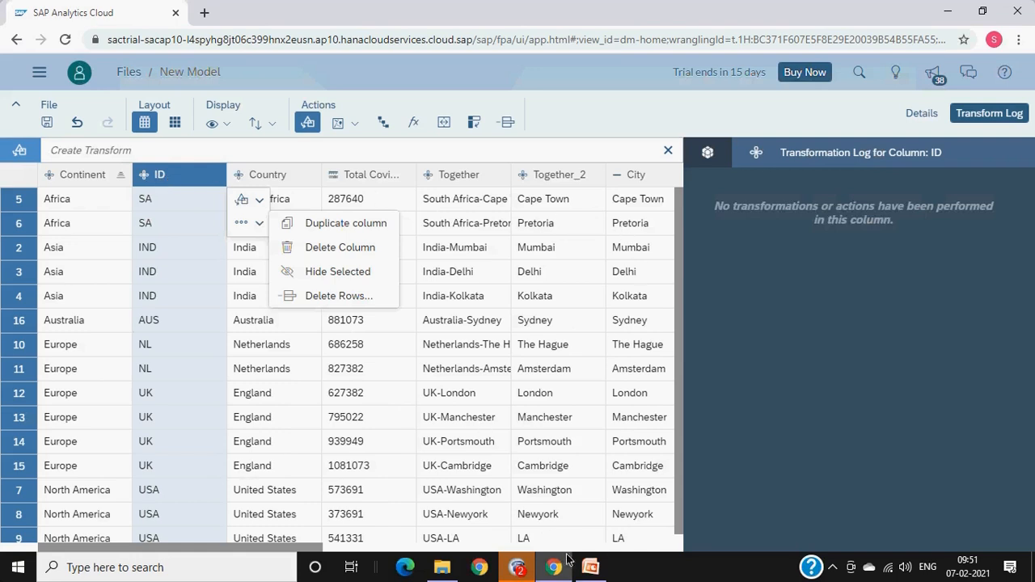
Step: Switch to the SAC-Modelling-Day 2 presentation in PowerPoint and review the Transformations, Smart Wrangling and Hierarchy slides
{"action": "left_click", "coordinate": [589, 569]}
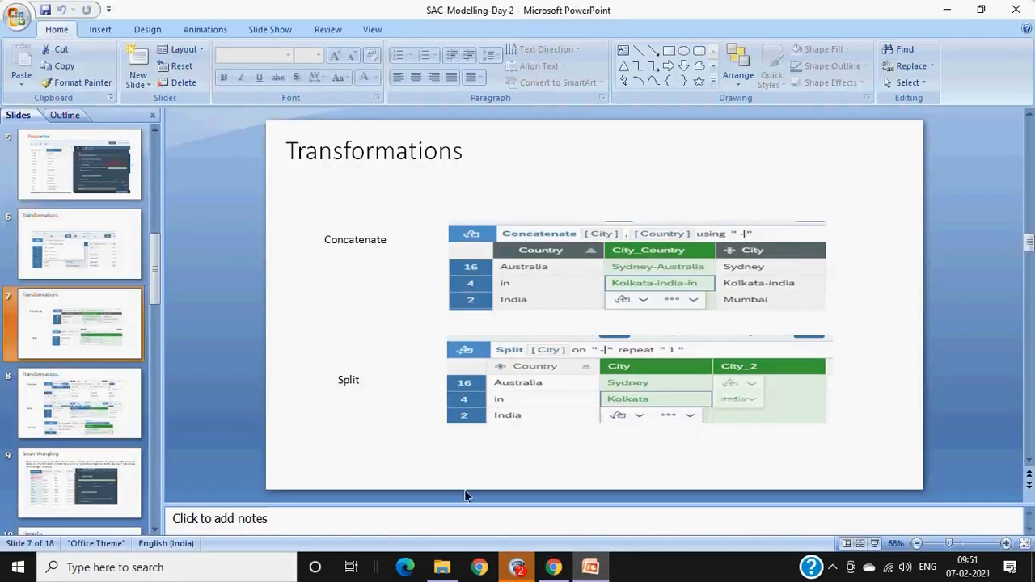
{"action": "left_click", "coordinate": [54, 398]}
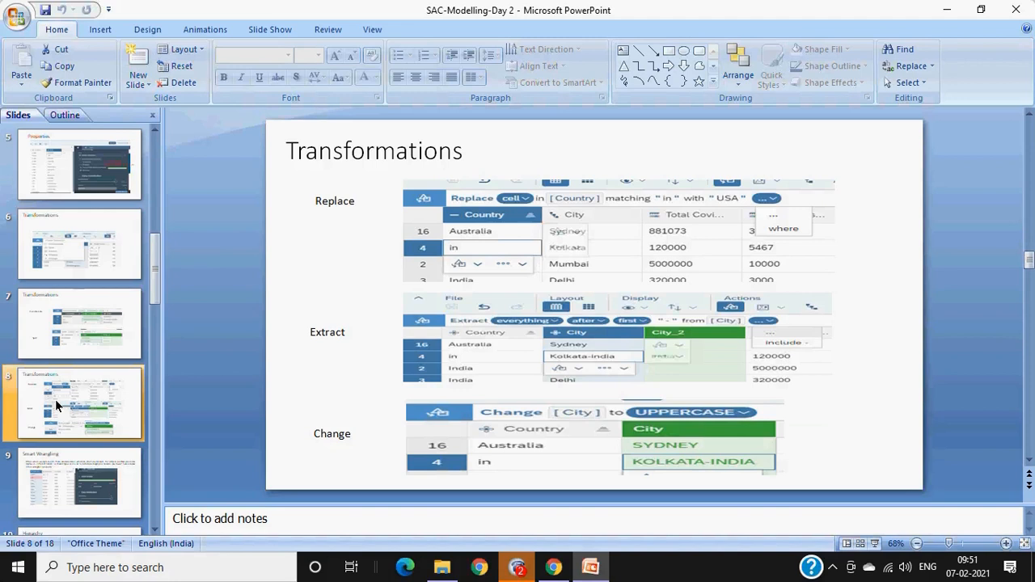
{"action": "key", "text": "Up"}
{"action": "key", "text": "Down"}
{"action": "left_click", "coordinate": [86, 490]}
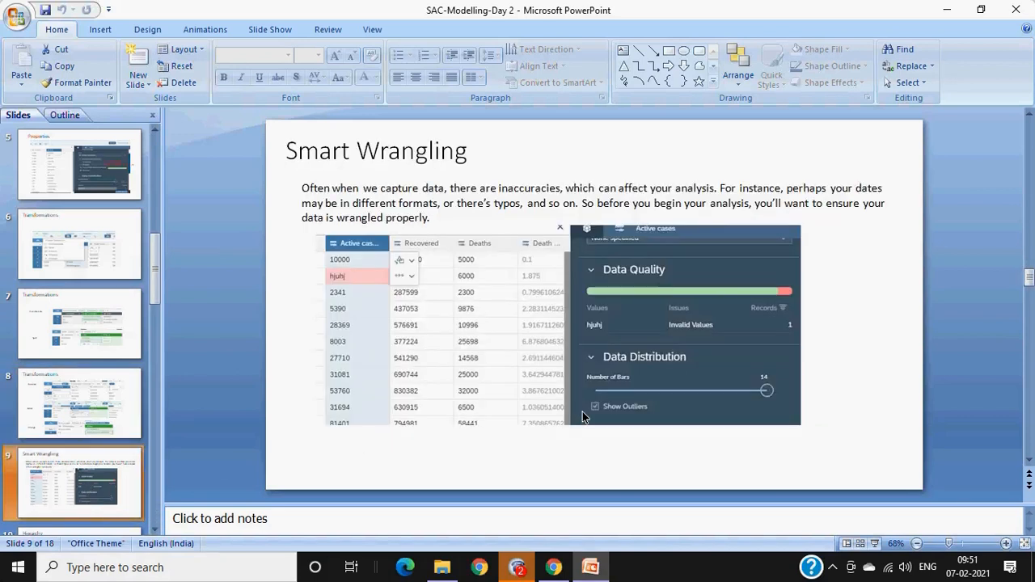
{"action": "scroll", "coordinate": [63, 469], "scroll_direction": "down", "scroll_amount": 2}
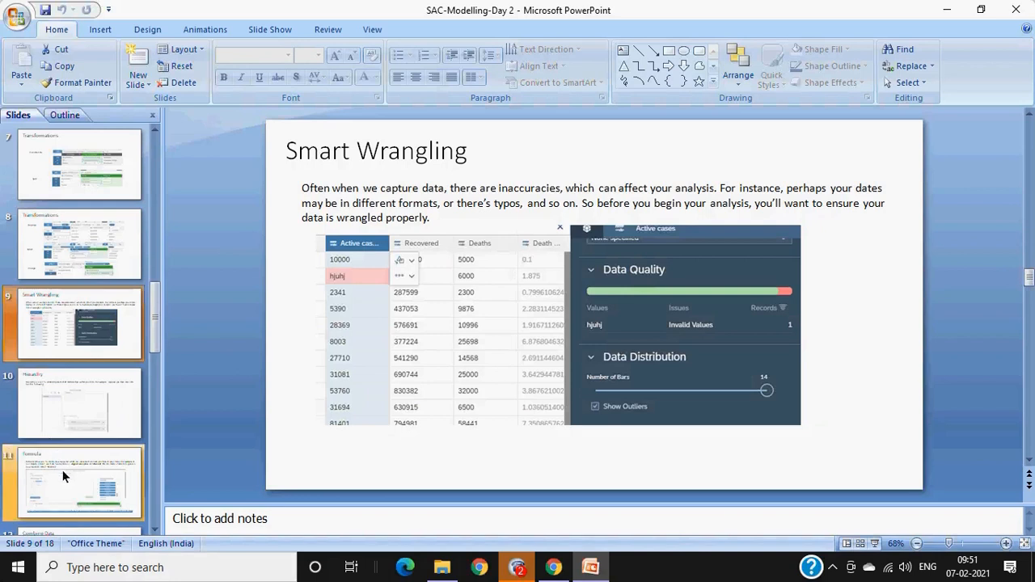
{"action": "left_click", "coordinate": [55, 409]}
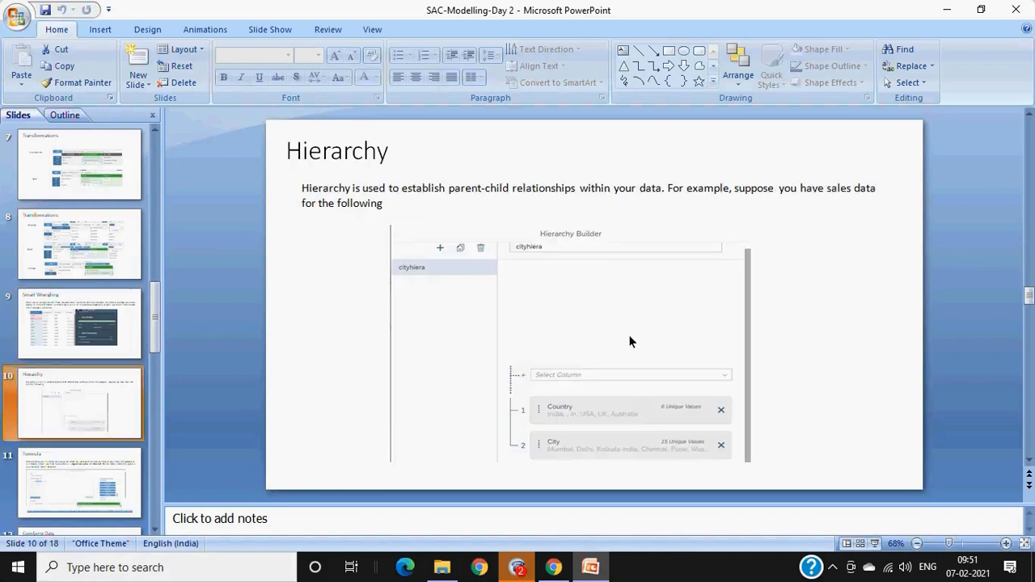
Step: Switch back to SAP Analytics Cloud, sort the columns in card view so the measures come first, and return to grid view
{"action": "left_click", "coordinate": [554, 569]}
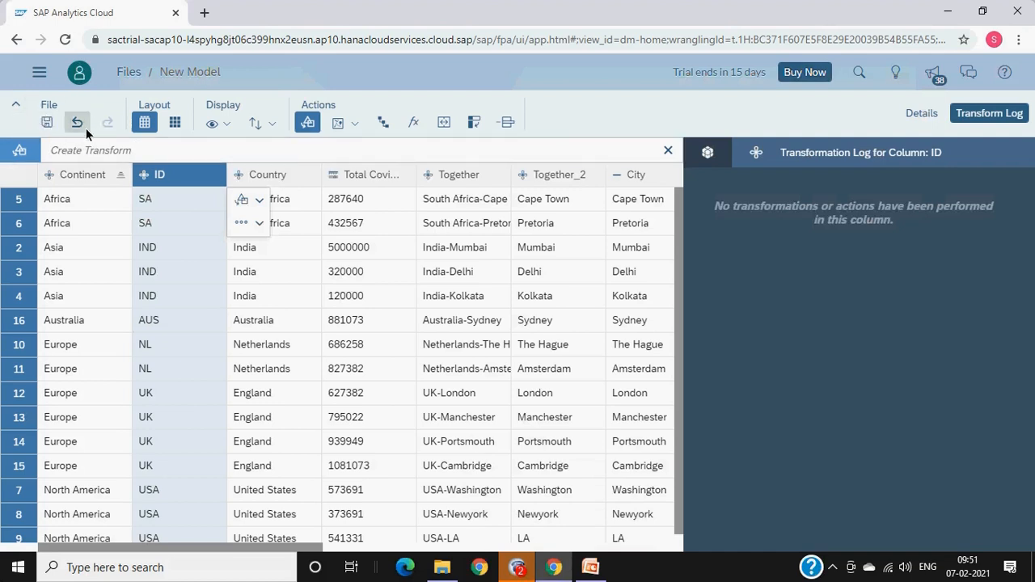
{"action": "left_click", "coordinate": [175, 123]}
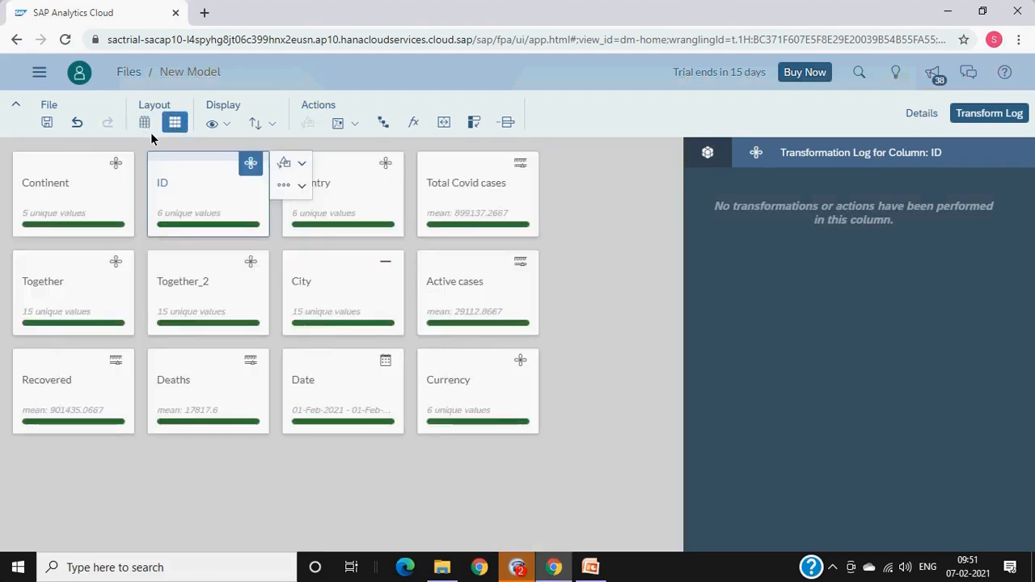
{"action": "left_click", "coordinate": [225, 127]}
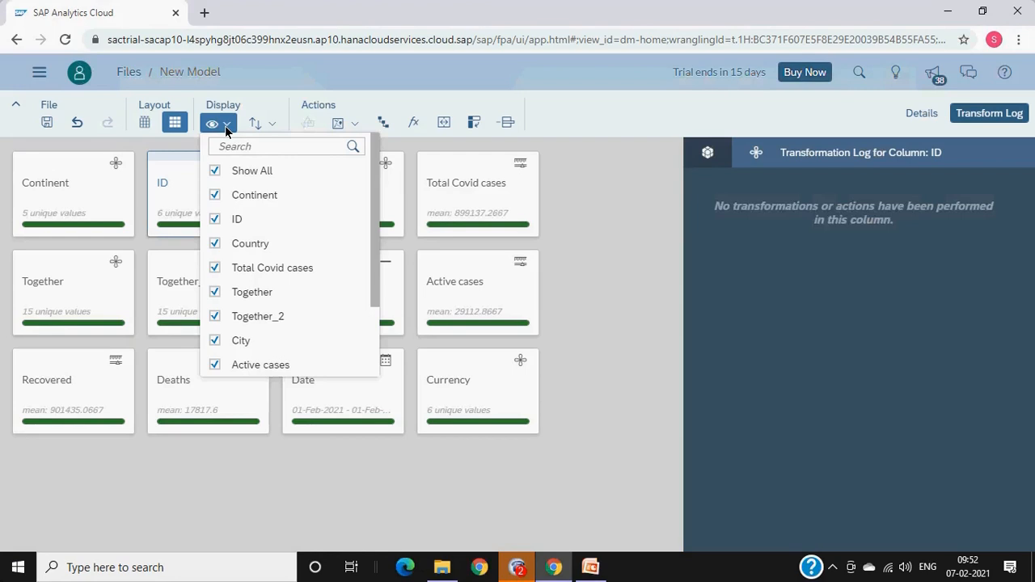
{"action": "left_click", "coordinate": [273, 123]}
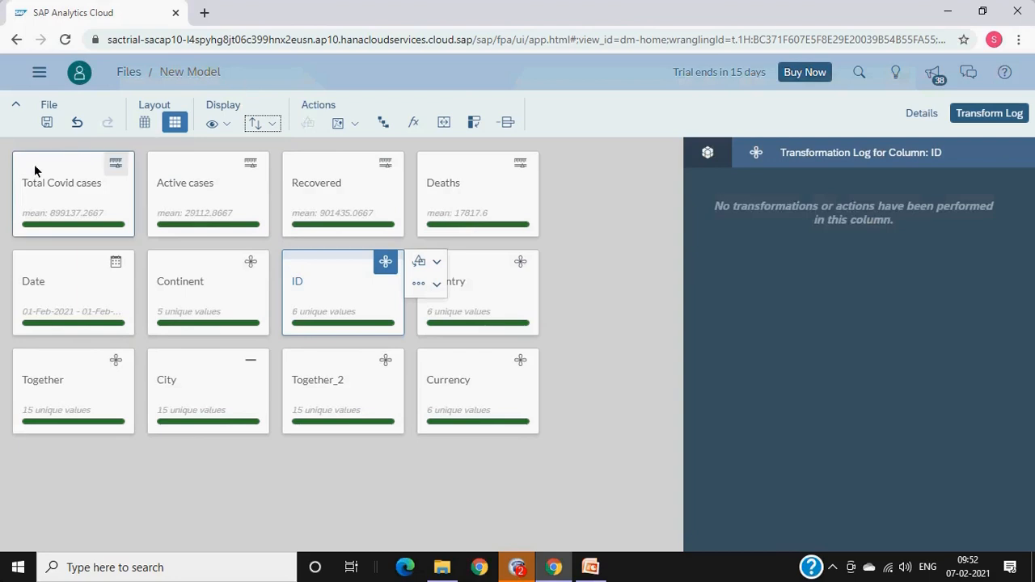
{"action": "left_click", "coordinate": [152, 122]}
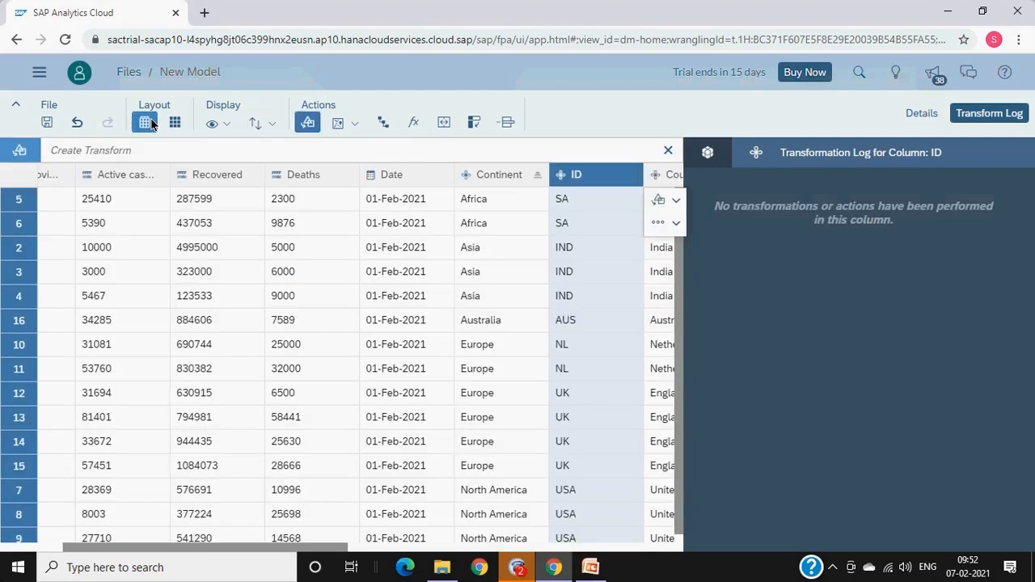
Step: Hide the Create Transform bar and show it again
{"action": "left_click", "coordinate": [312, 126]}
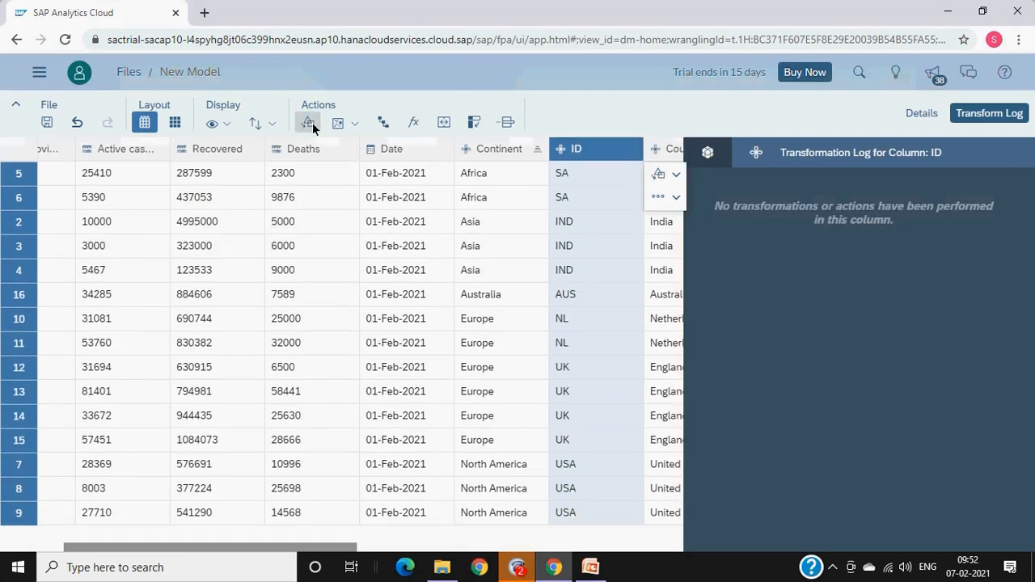
{"action": "left_click", "coordinate": [312, 123]}
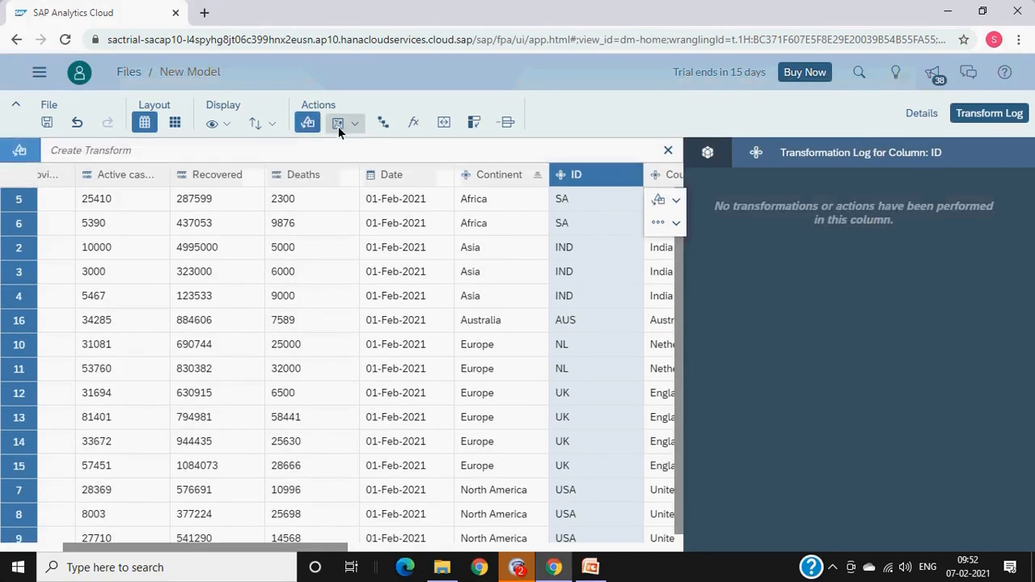
Step: Start a new hierarchy in the Hierarchy Builder and name it Cityhierarchy
{"action": "left_click", "coordinate": [380, 127]}
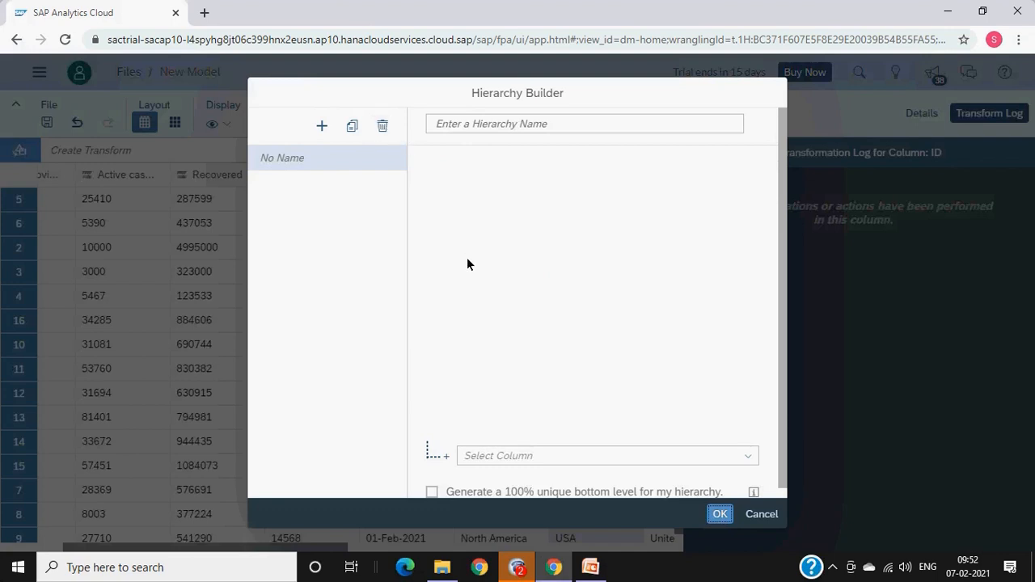
{"action": "scroll", "coordinate": [466, 259], "scroll_direction": "down", "scroll_amount": 1}
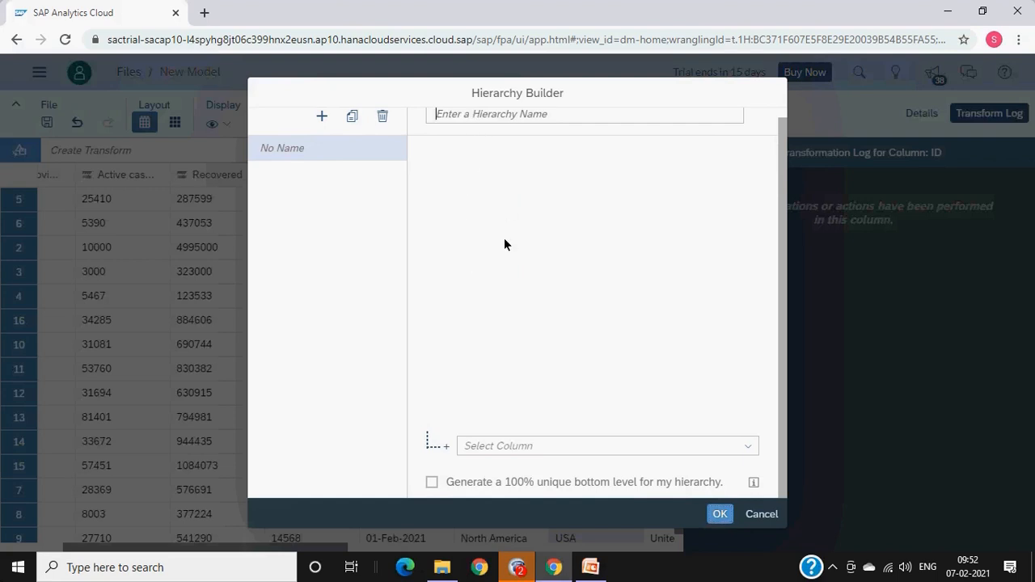
{"action": "scroll", "coordinate": [503, 243], "scroll_direction": "up", "scroll_amount": 1}
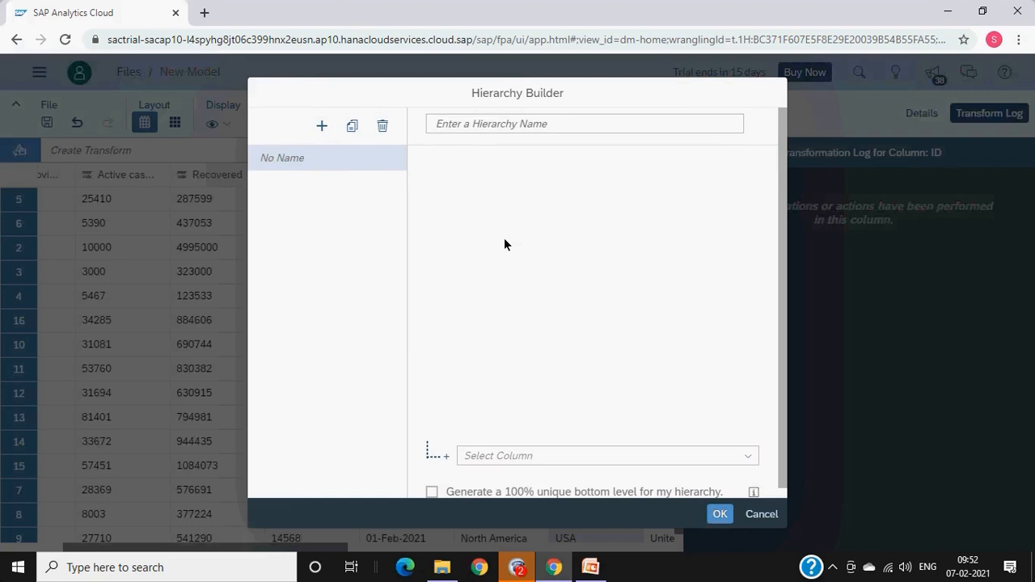
{"action": "type", "text": "Cityhierac"}
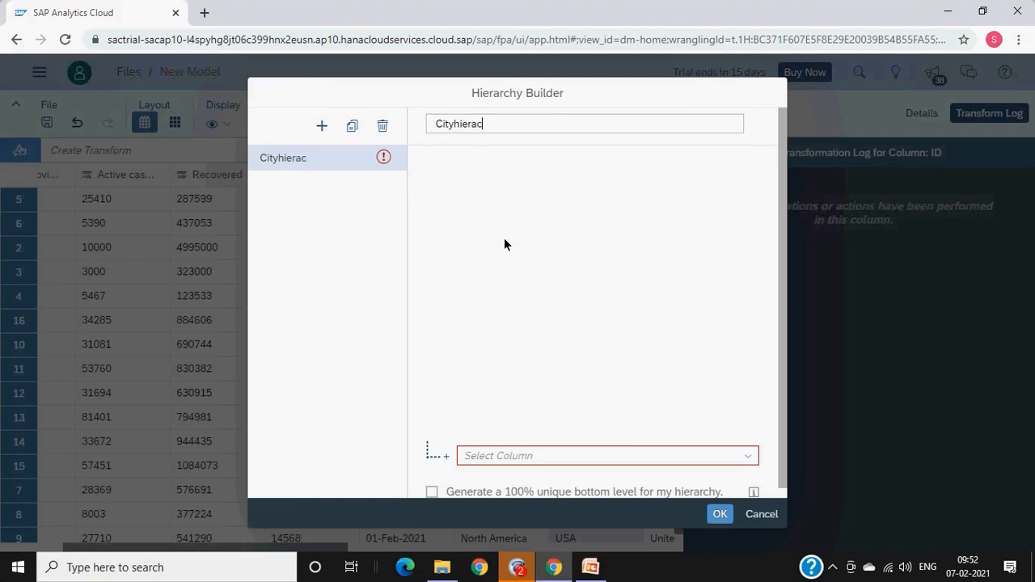
{"action": "key", "text": "BackSpace"}
{"action": "type", "text": "rchy"}
Step: Build Cityhierarchy with the levels Continent, Country and City, in that order from the top, and confirm the modeling changes
{"action": "scroll", "coordinate": [619, 381], "scroll_direction": "down", "scroll_amount": 1}
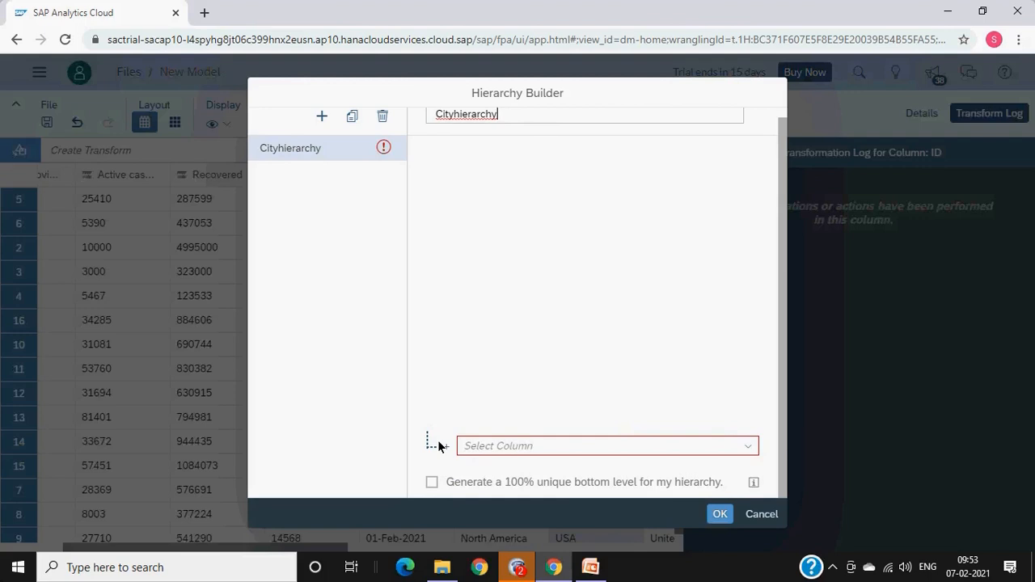
{"action": "left_click", "coordinate": [744, 451]}
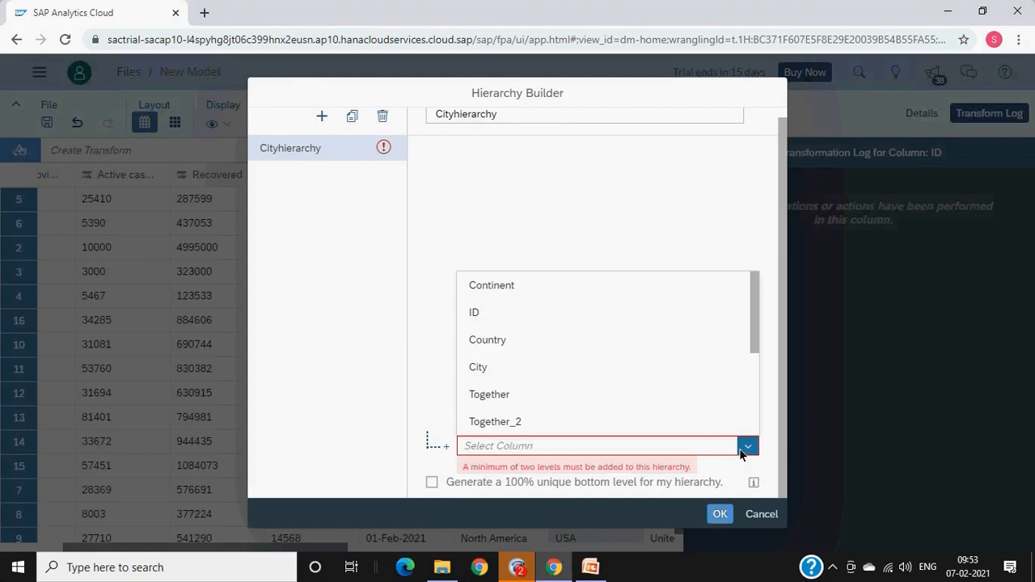
{"action": "left_click", "coordinate": [508, 370]}
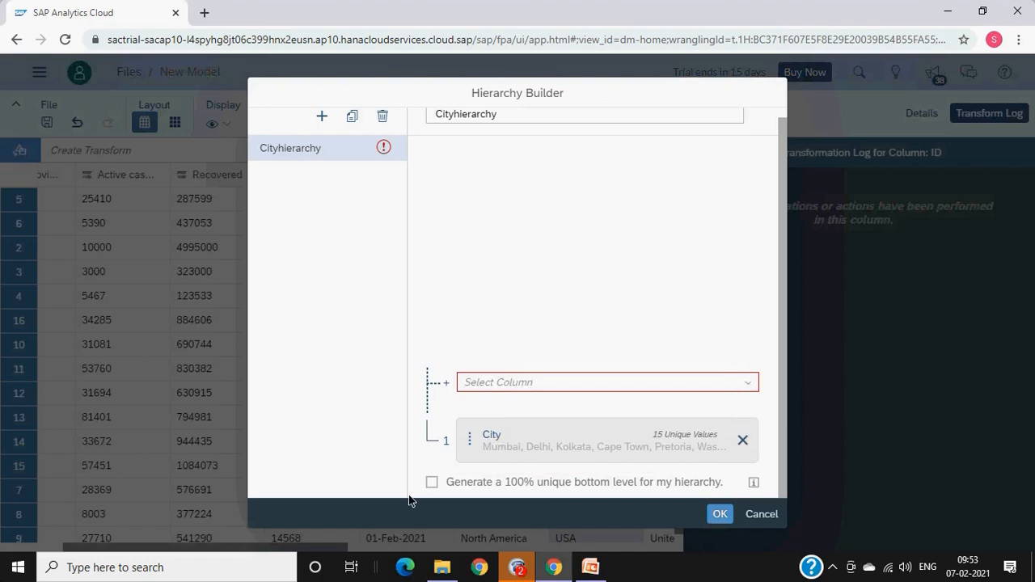
{"action": "left_click", "coordinate": [750, 382]}
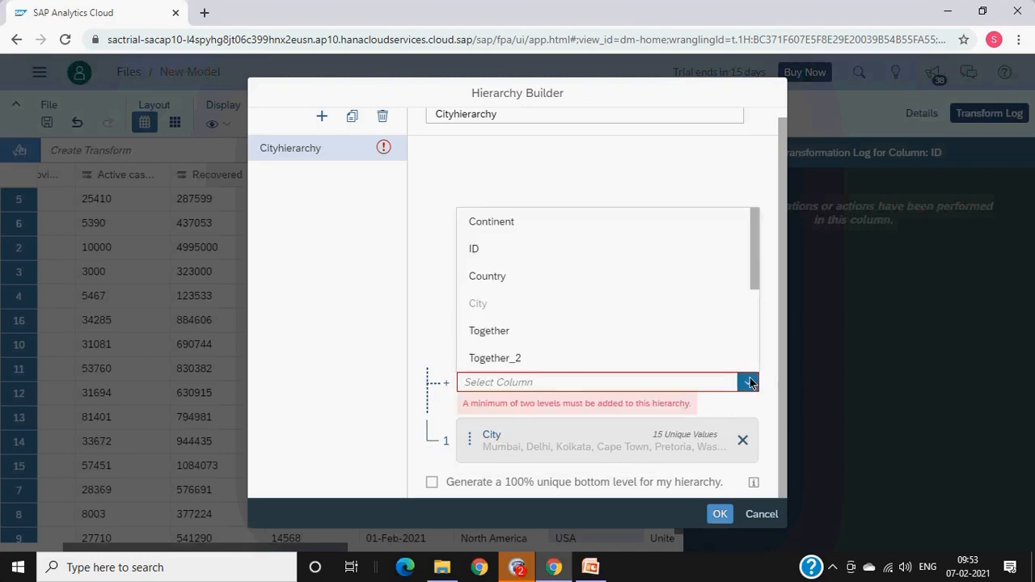
{"action": "left_click", "coordinate": [523, 278]}
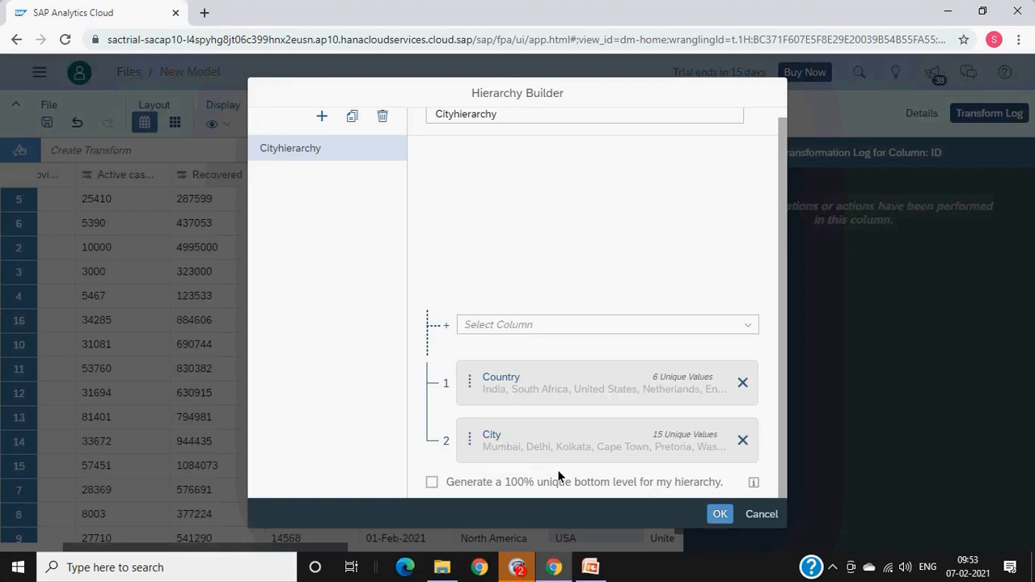
{"action": "left_click", "coordinate": [745, 325]}
{"action": "left_click", "coordinate": [540, 164]}
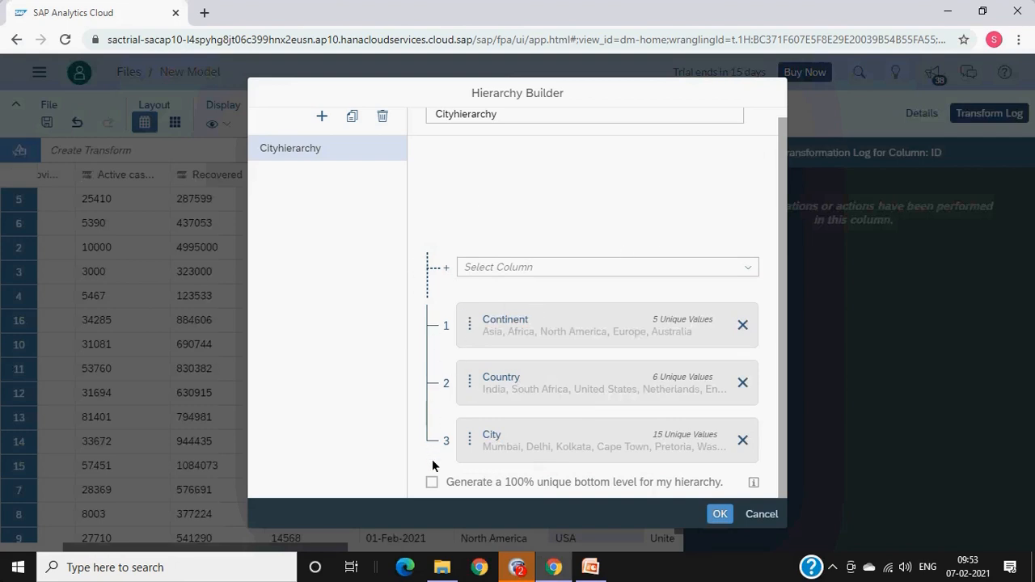
{"action": "left_click", "coordinate": [723, 516]}
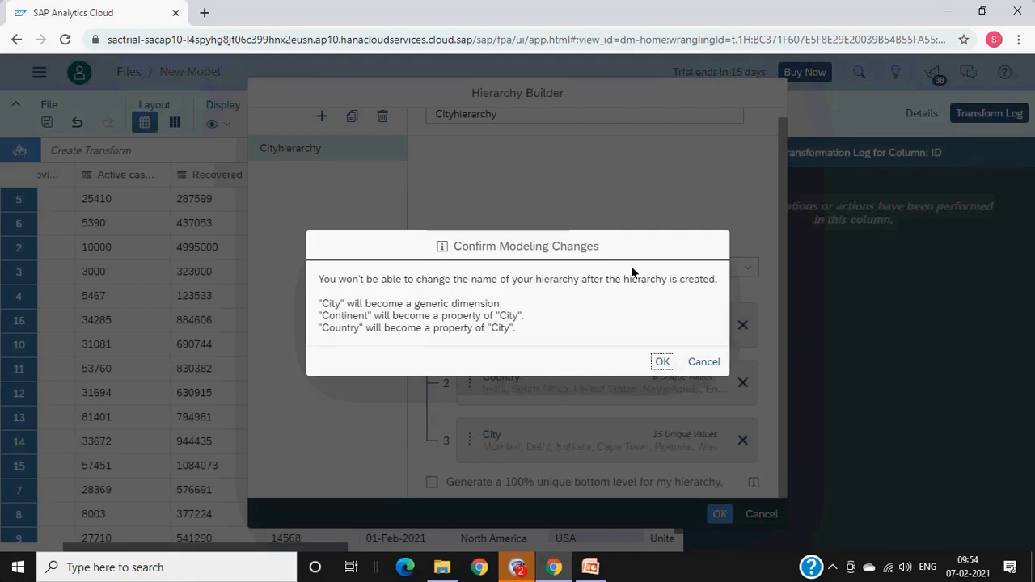
{"action": "left_click", "coordinate": [660, 360]}
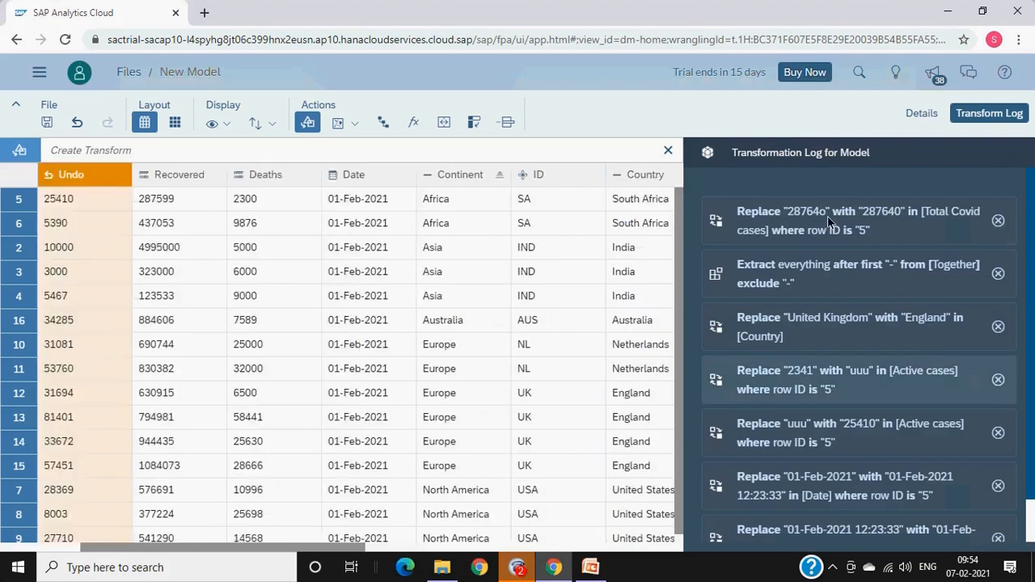
Step: Show the City column's details and review its level-based hierarchy and the surrounding columns in the grid
{"action": "left_click", "coordinate": [914, 117]}
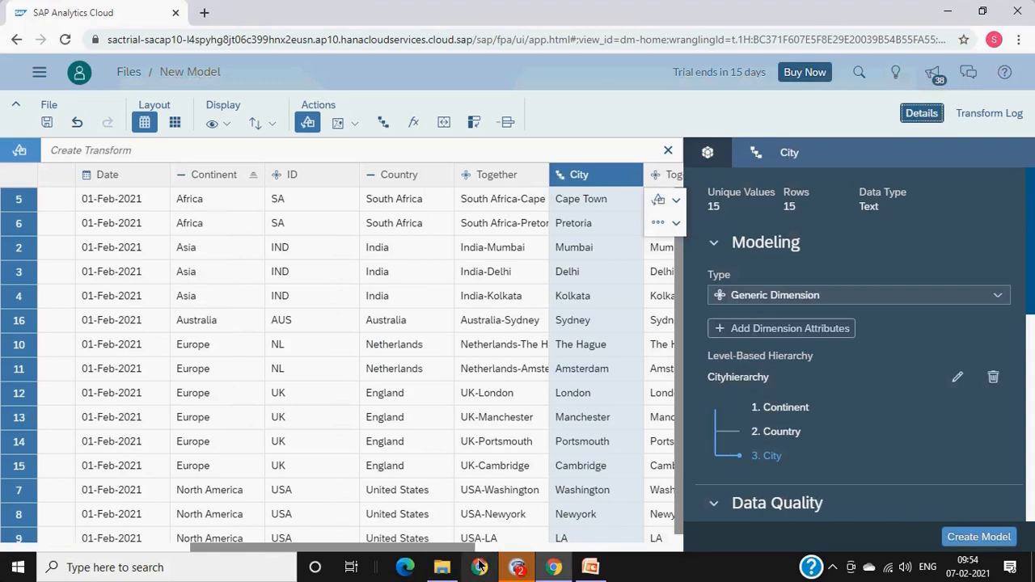
{"action": "left_click_drag", "start_coordinate": [473, 548], "coordinate": [595, 542]}
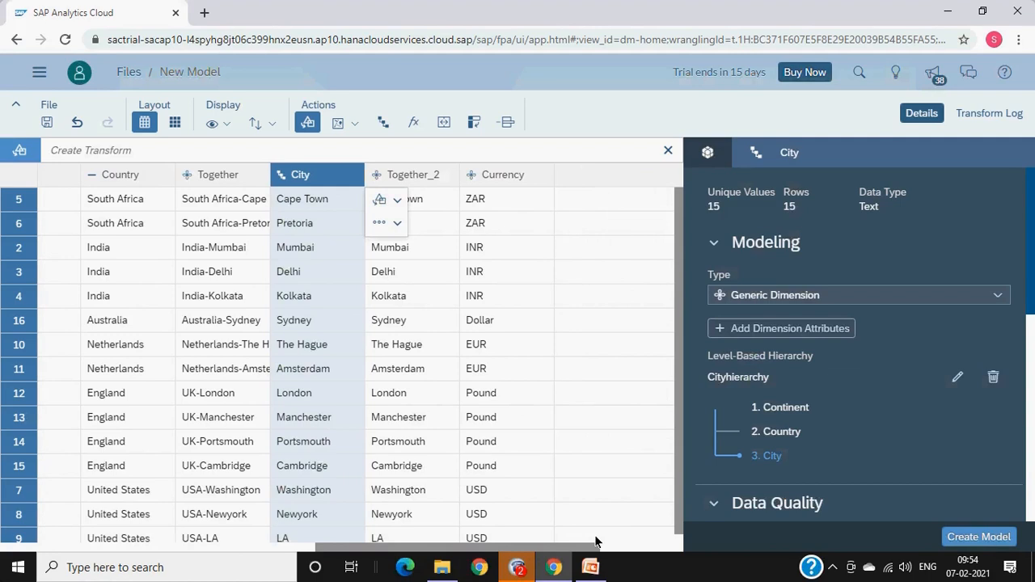
{"action": "left_click_drag", "start_coordinate": [596, 542], "coordinate": [587, 542]}
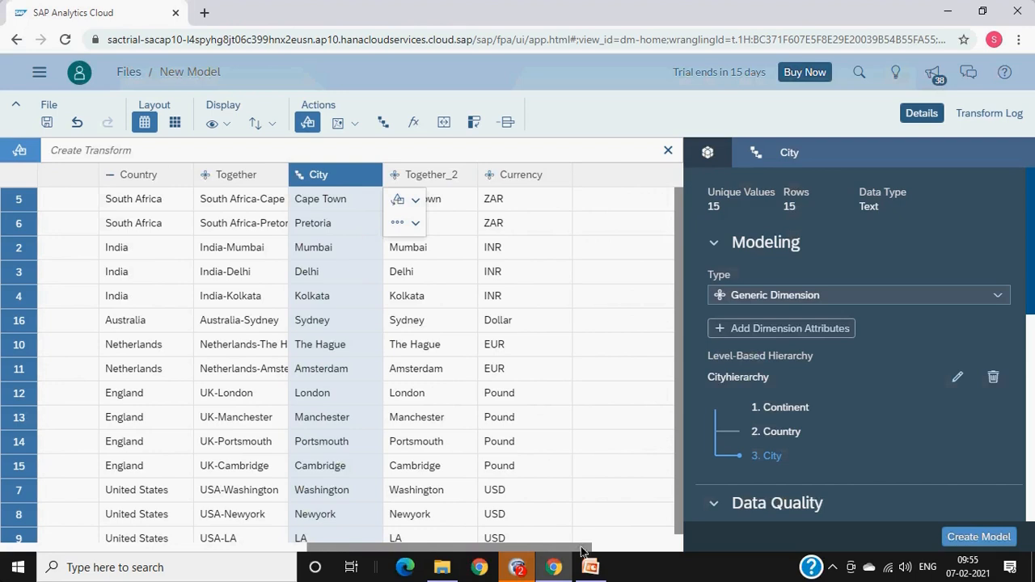
{"action": "left_click_drag", "start_coordinate": [580, 554], "coordinate": [350, 554]}
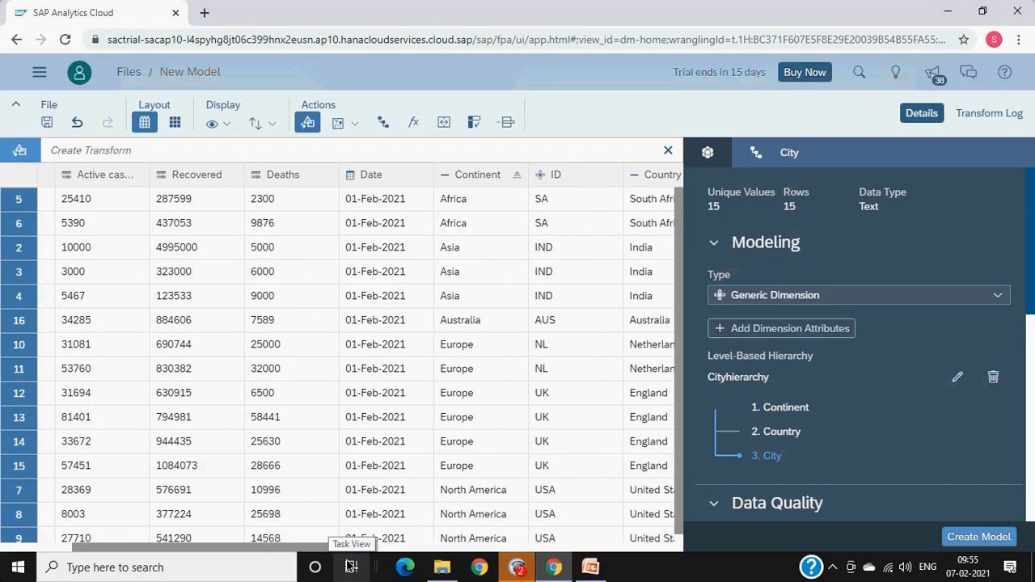
Step: Try adding several blank hierarchies beside Cityhierarchy in the Hierarchy Builder, and discard them
{"action": "left_click", "coordinate": [384, 122]}
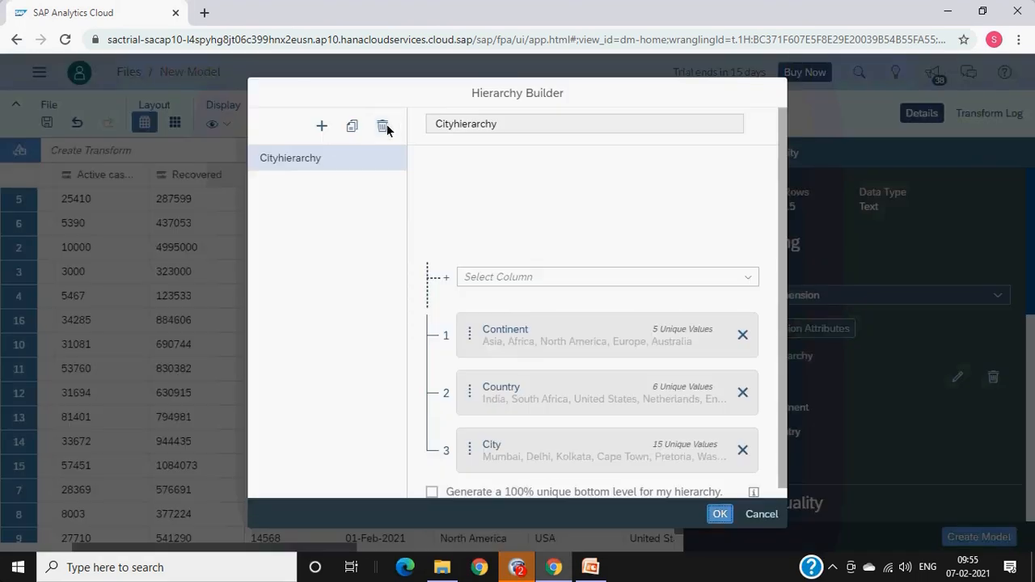
{"action": "left_click", "coordinate": [320, 126]}
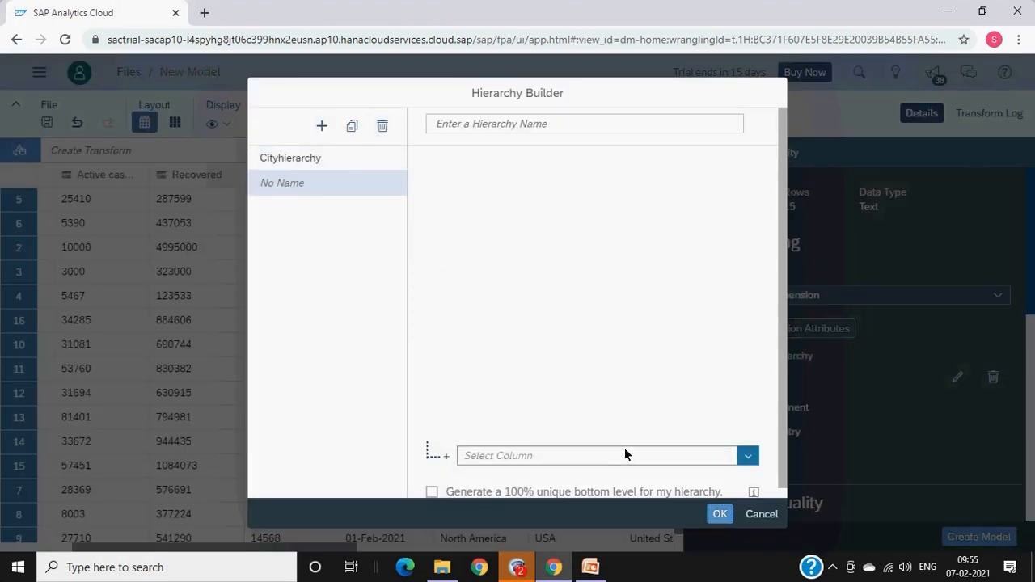
{"action": "scroll", "coordinate": [621, 451], "scroll_direction": "down", "scroll_amount": 1}
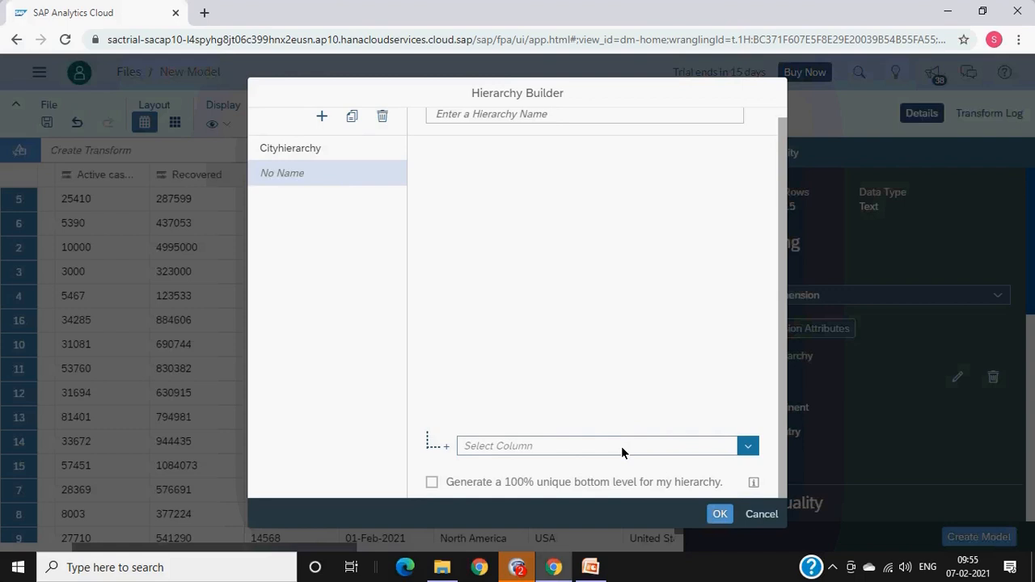
{"action": "left_click", "coordinate": [284, 150]}
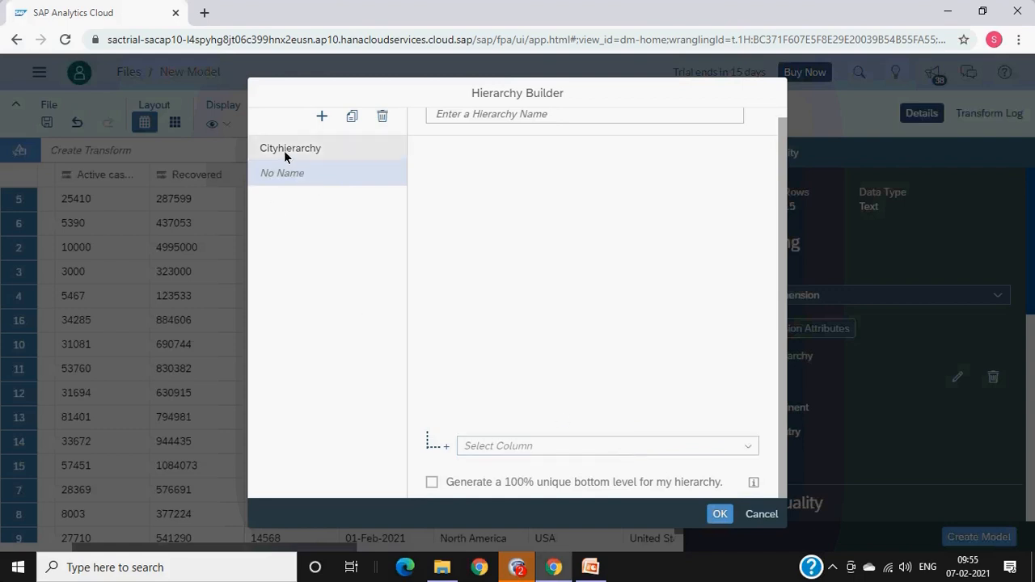
{"action": "left_click", "coordinate": [292, 173]}
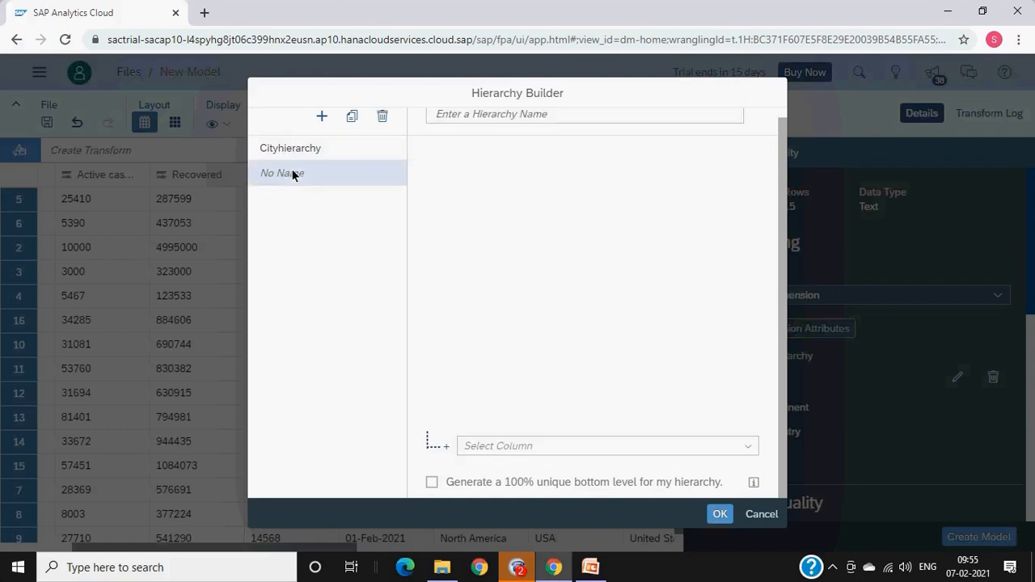
{"action": "left_click", "coordinate": [320, 117]}
{"action": "left_click", "coordinate": [321, 117]}
{"action": "left_click", "coordinate": [321, 117]}
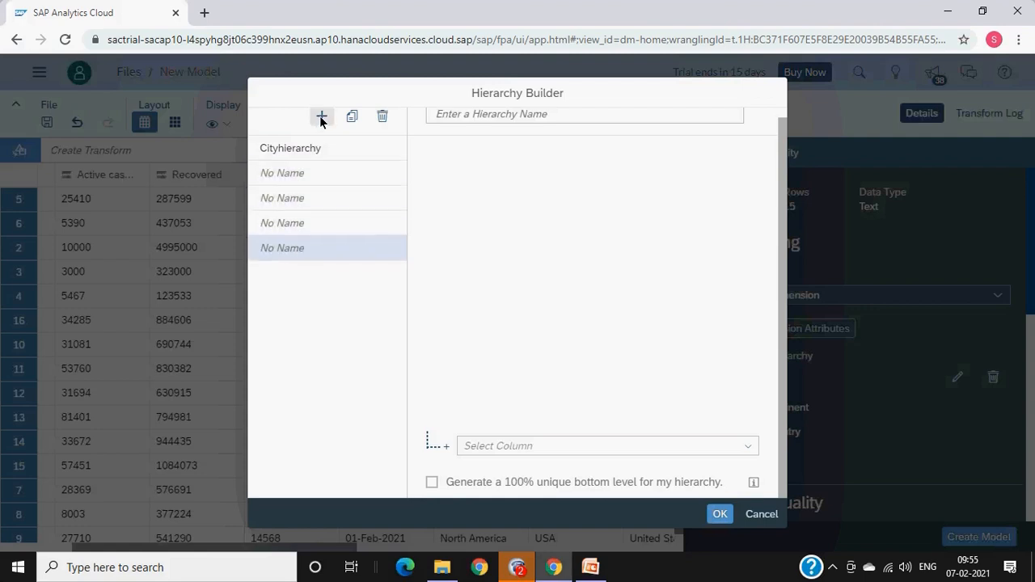
{"action": "left_click", "coordinate": [321, 117]}
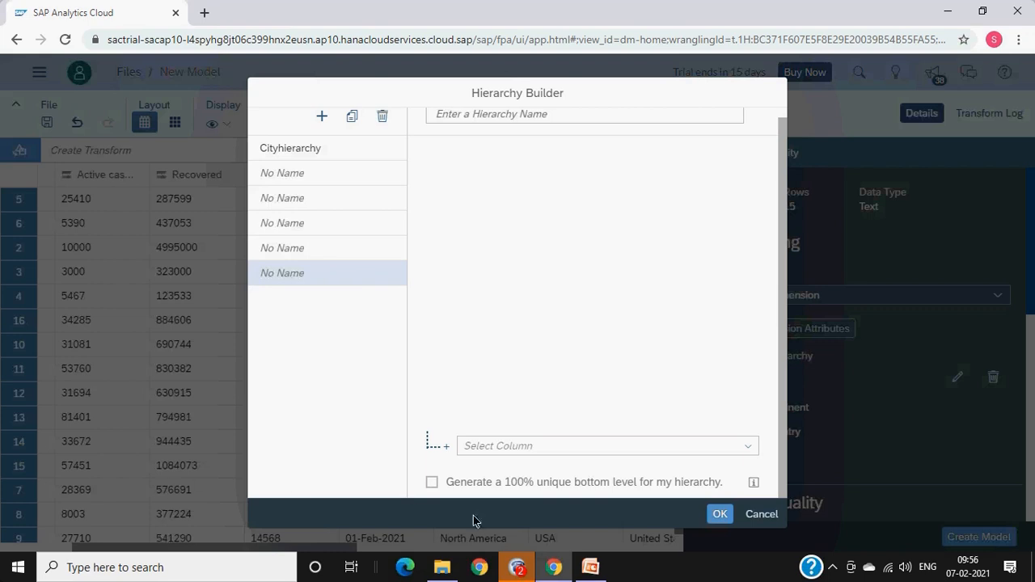
{"action": "left_click", "coordinate": [763, 516]}
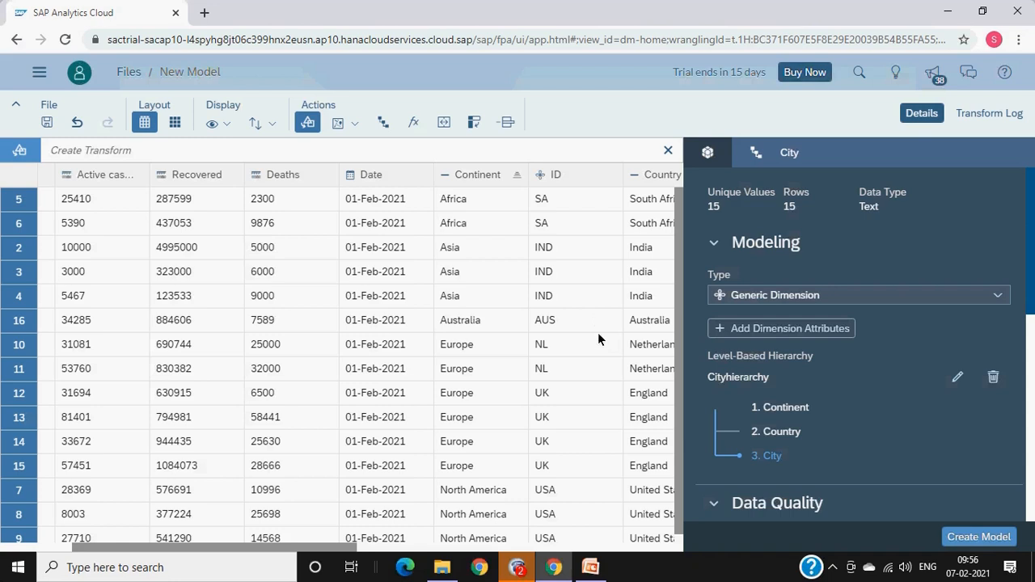
Step: Switch to the SAC-Modelling-Day 2 presentation in PowerPoint and review the Formula slide
{"action": "left_click", "coordinate": [590, 567]}
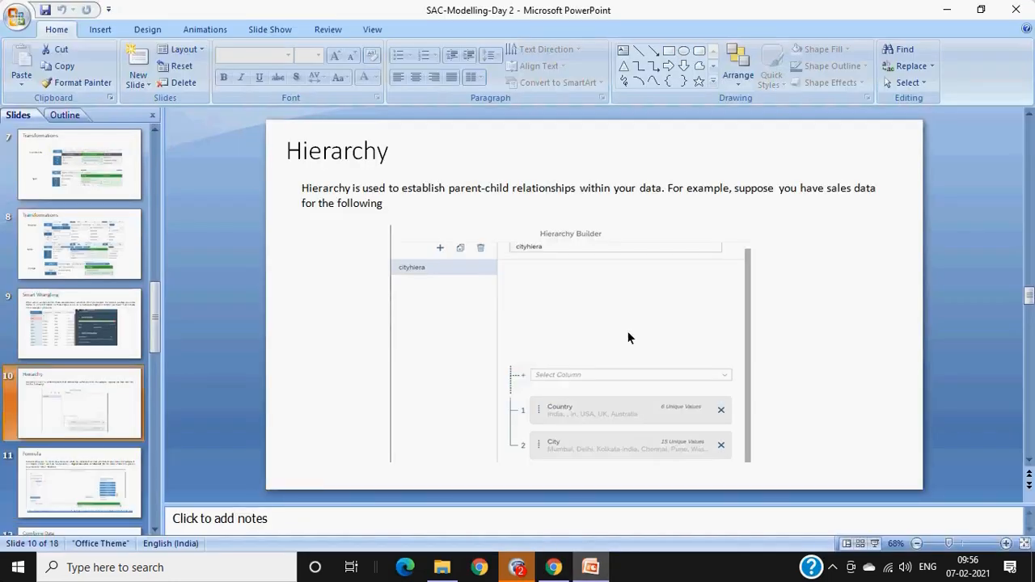
{"action": "left_click", "coordinate": [86, 478]}
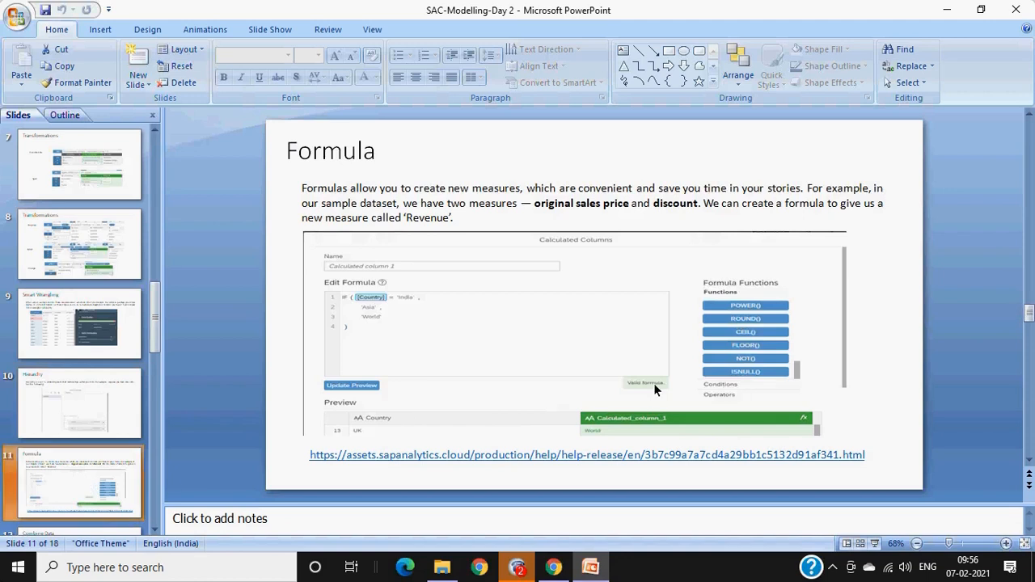
{"action": "scroll", "coordinate": [88, 455], "scroll_direction": "down", "scroll_amount": 1}
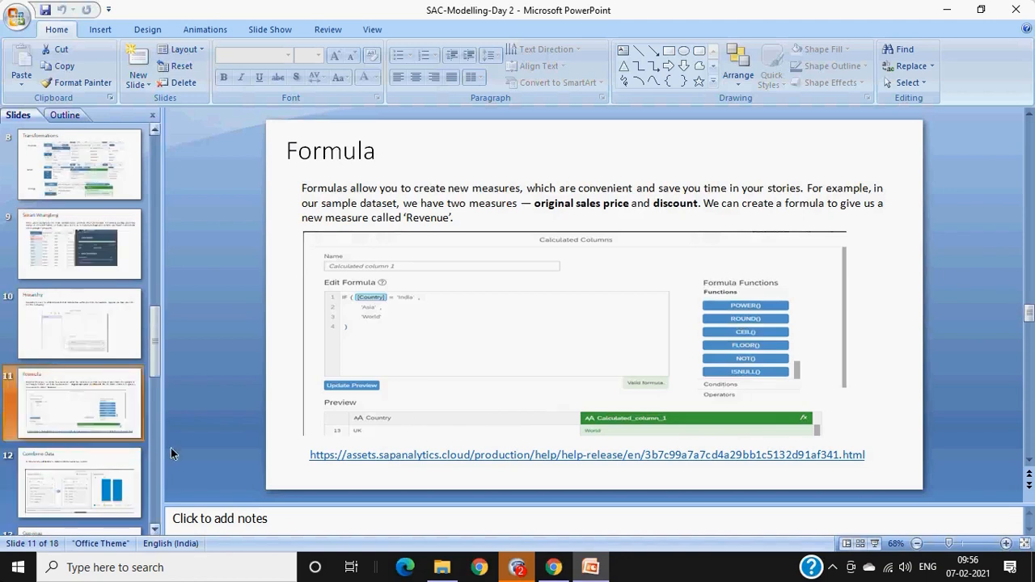
Step: Switch back to the SAP Analytics Cloud model and review the grid columns through to Currency
{"action": "left_click", "coordinate": [564, 569]}
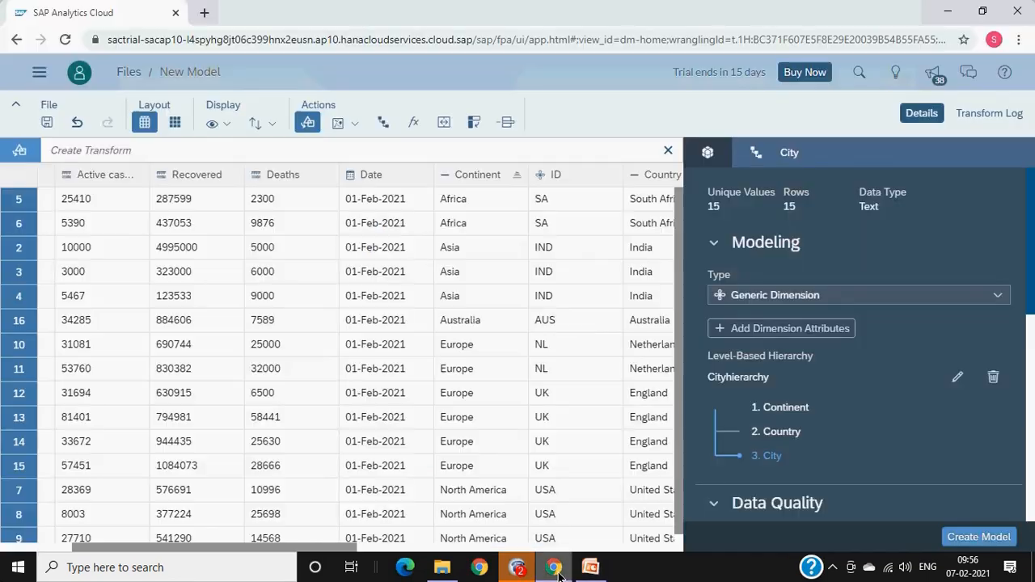
{"action": "left_click", "coordinate": [413, 124]}
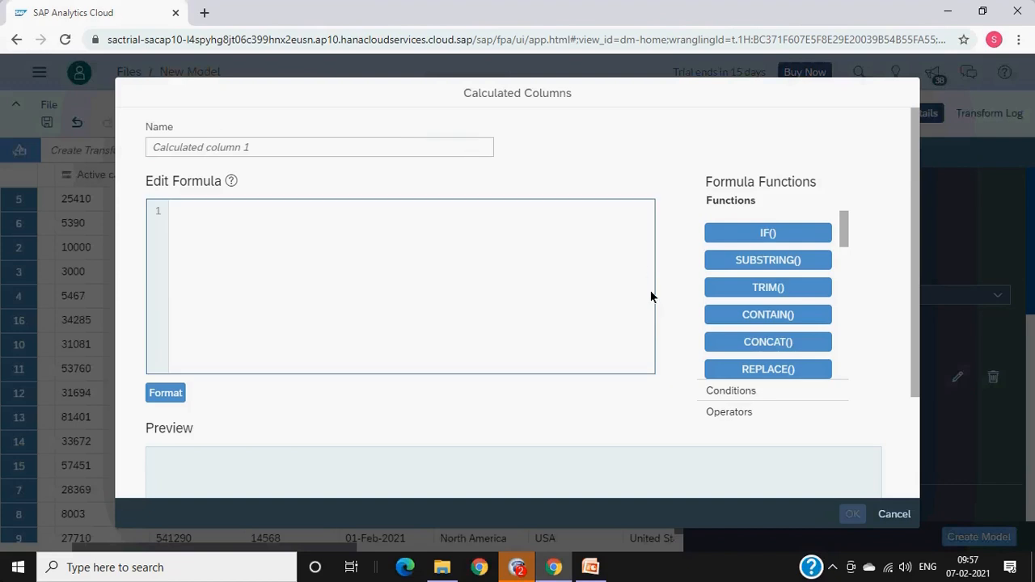
{"action": "left_click", "coordinate": [902, 514]}
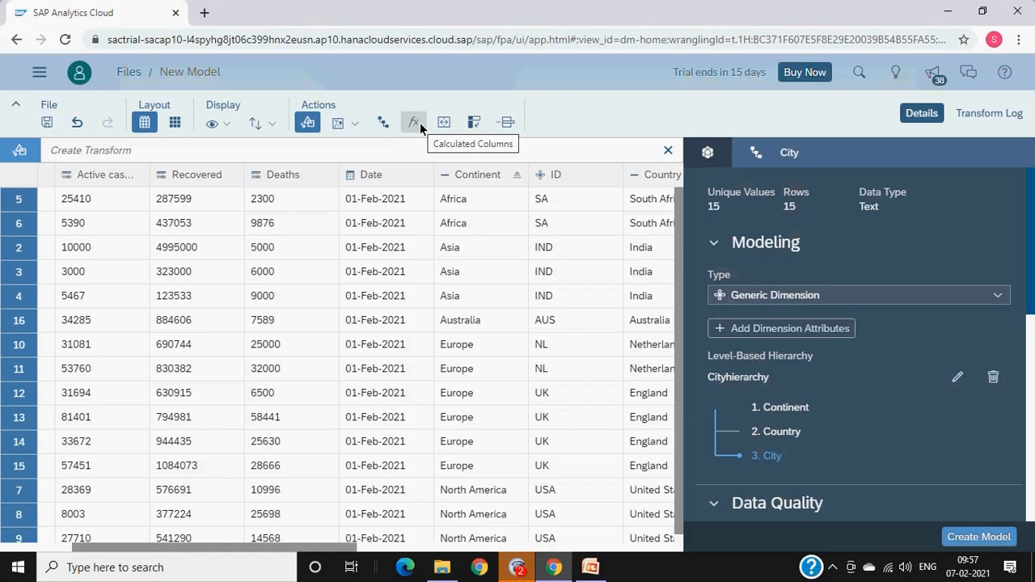
{"action": "left_click_drag", "start_coordinate": [343, 549], "coordinate": [633, 545]}
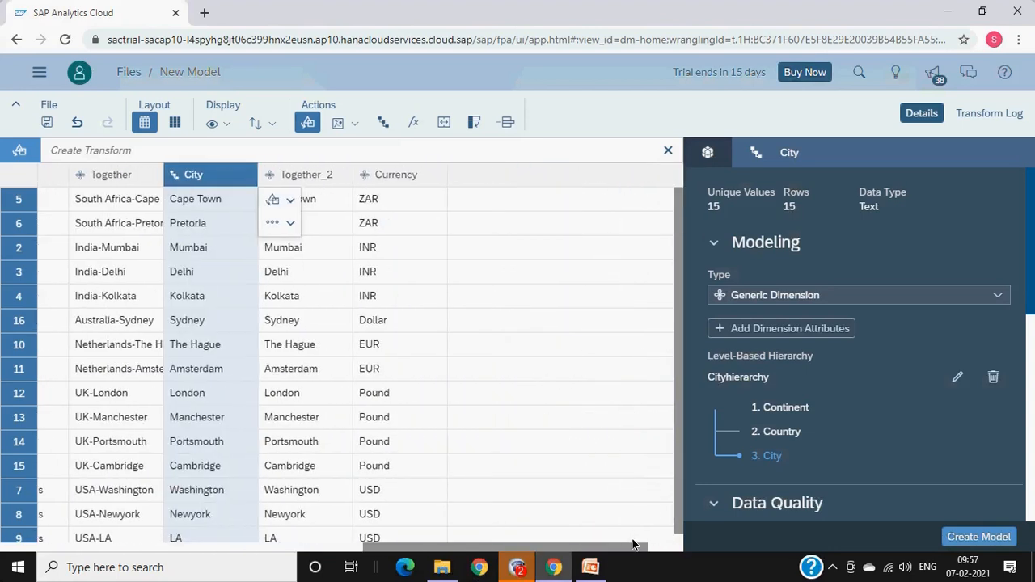
Step: Start a calculated column named "asia or not" and insert the IF function into its formula
{"action": "left_click", "coordinate": [413, 126]}
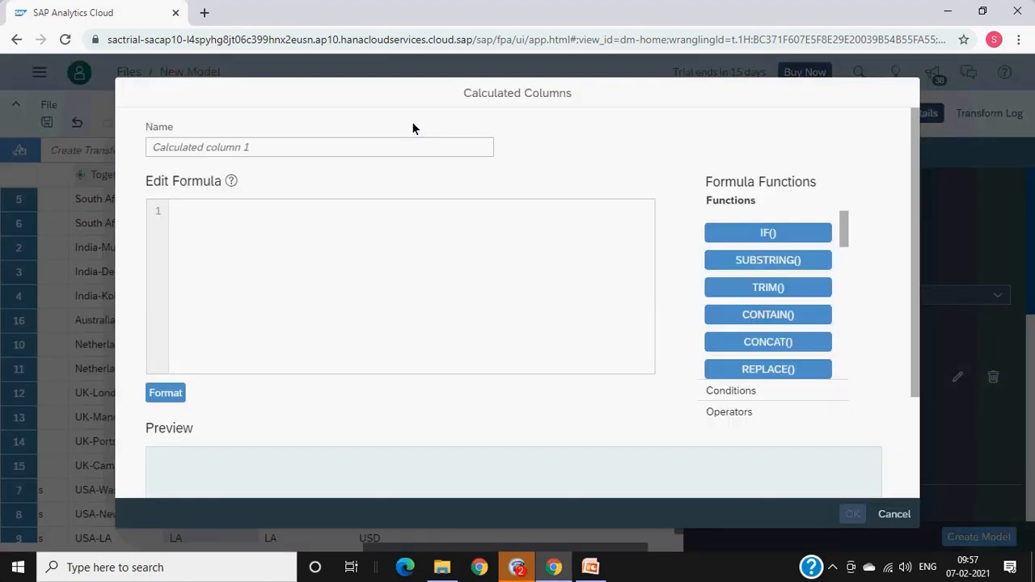
{"action": "left_click", "coordinate": [326, 265]}
{"action": "left_click", "coordinate": [316, 146]}
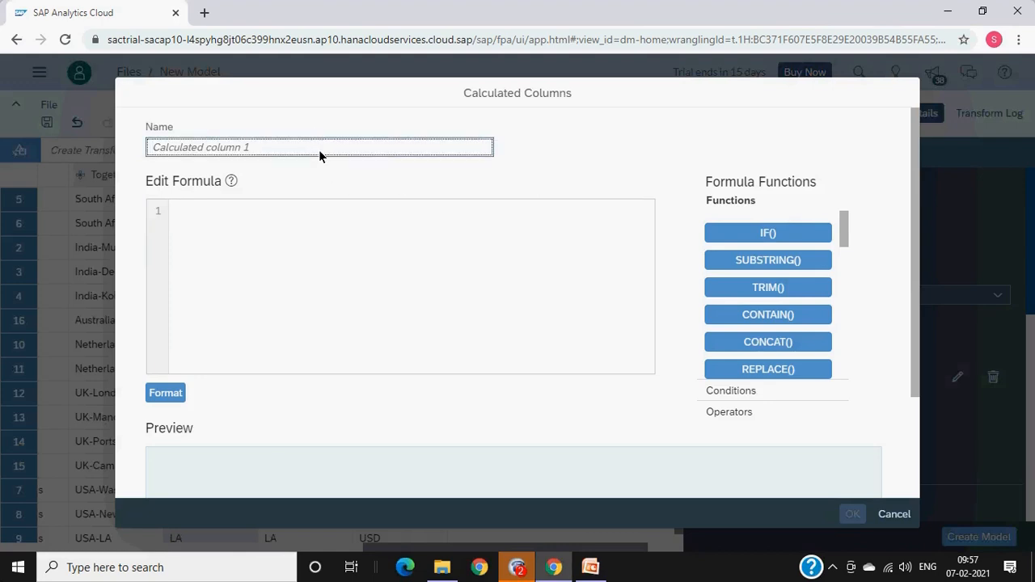
{"action": "type", "text": "death"}
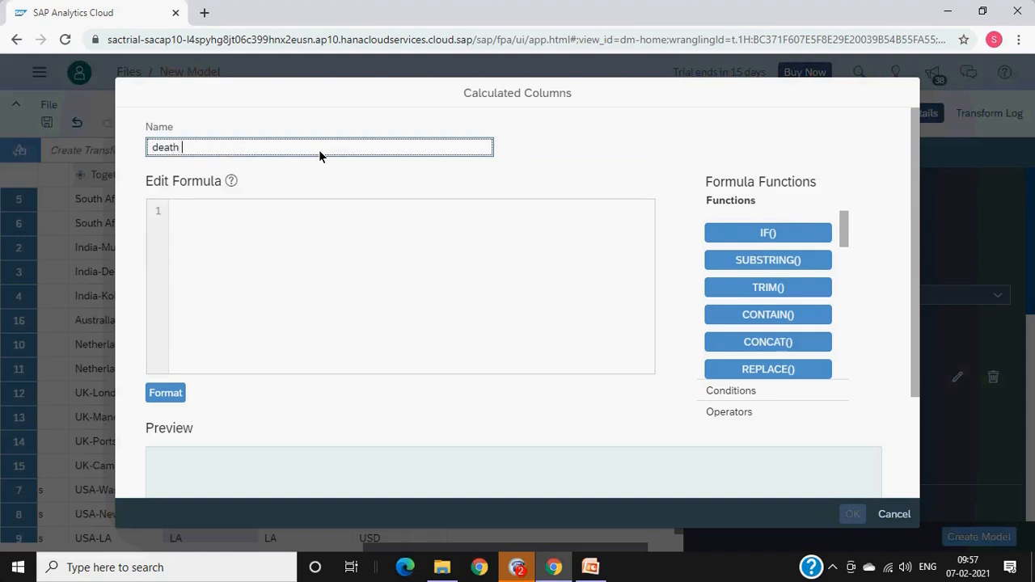
{"action": "type", "text": " percentage"}
{"action": "left_click_drag", "start_coordinate": [319, 150], "coordinate": [149, 150]}
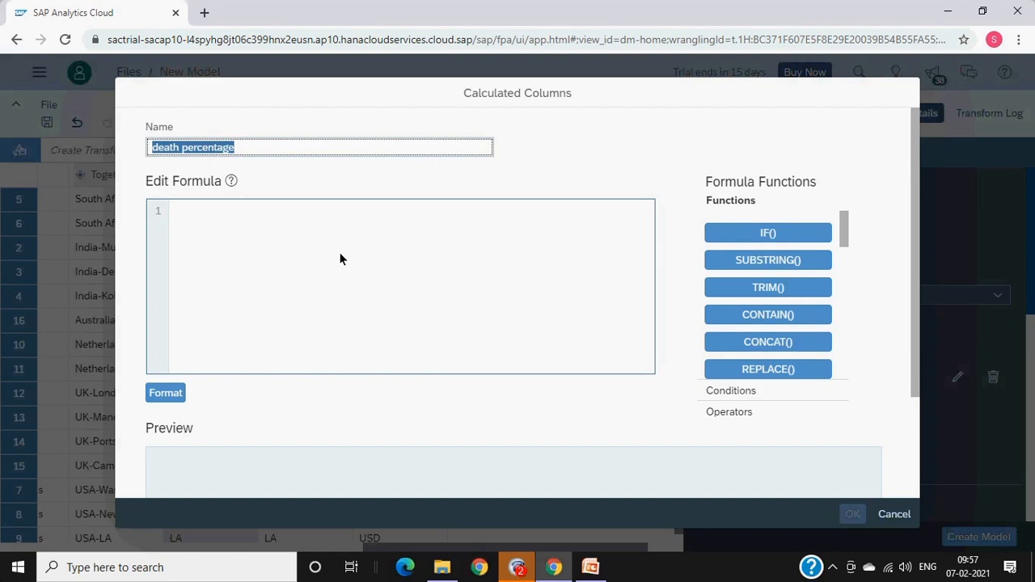
{"action": "type", "text": "ais"}
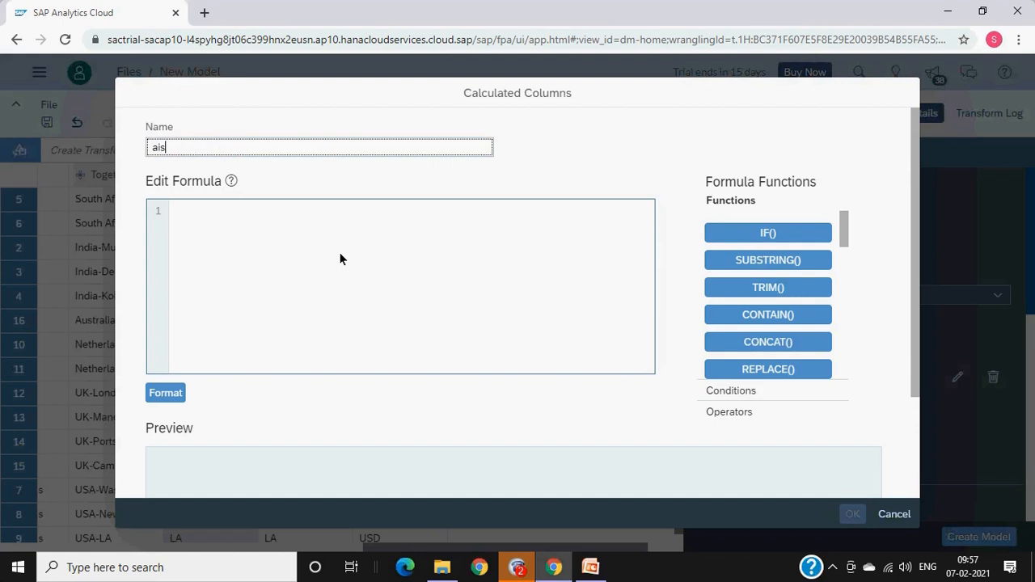
{"action": "key", "text": "BackSpace"}
{"action": "key", "text": "BackSpace"}
{"action": "type", "text": "sia or not"}
{"action": "left_click", "coordinate": [340, 258]}
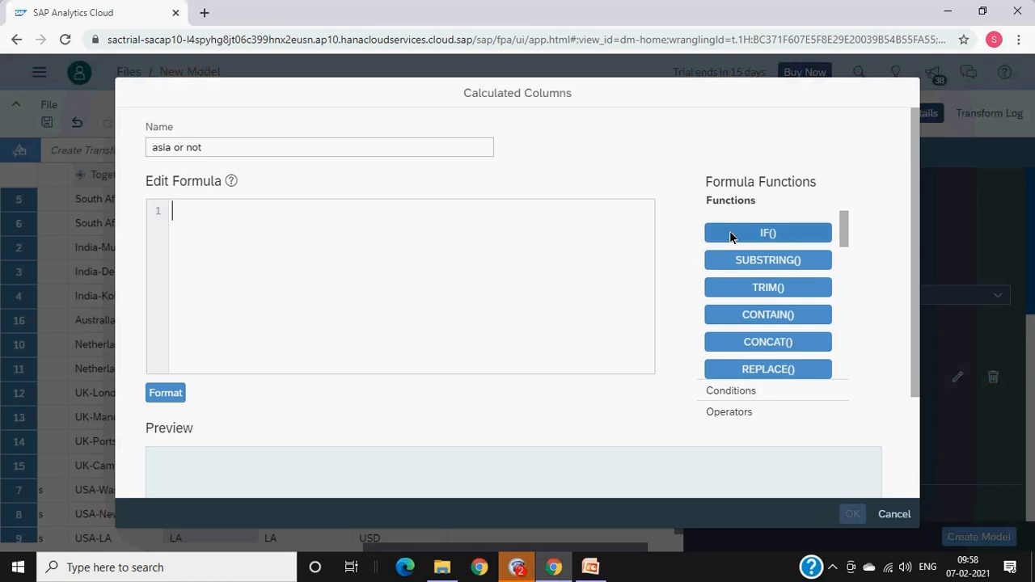
{"action": "left_click", "coordinate": [796, 235]}
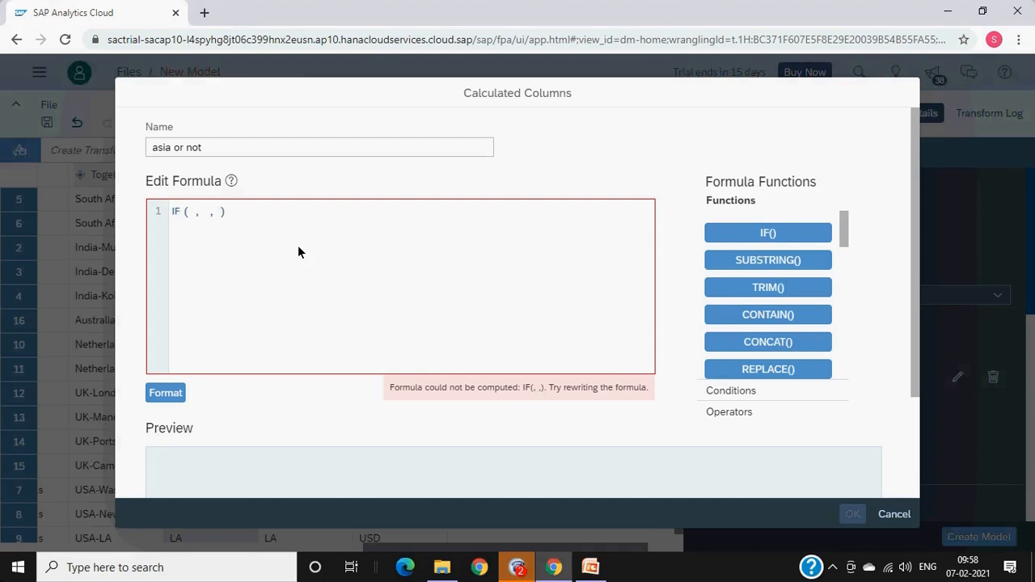
Step: Try using the Country column with an equals sign as the IF condition
{"action": "key", "text": "ctrl+space"}
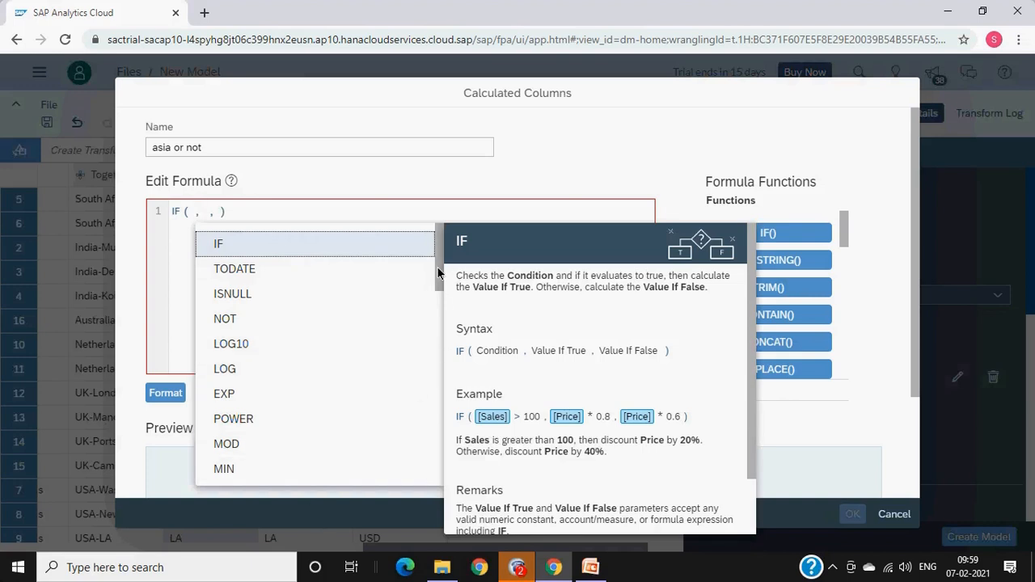
{"action": "left_click_drag", "start_coordinate": [438, 267], "coordinate": [439, 448]}
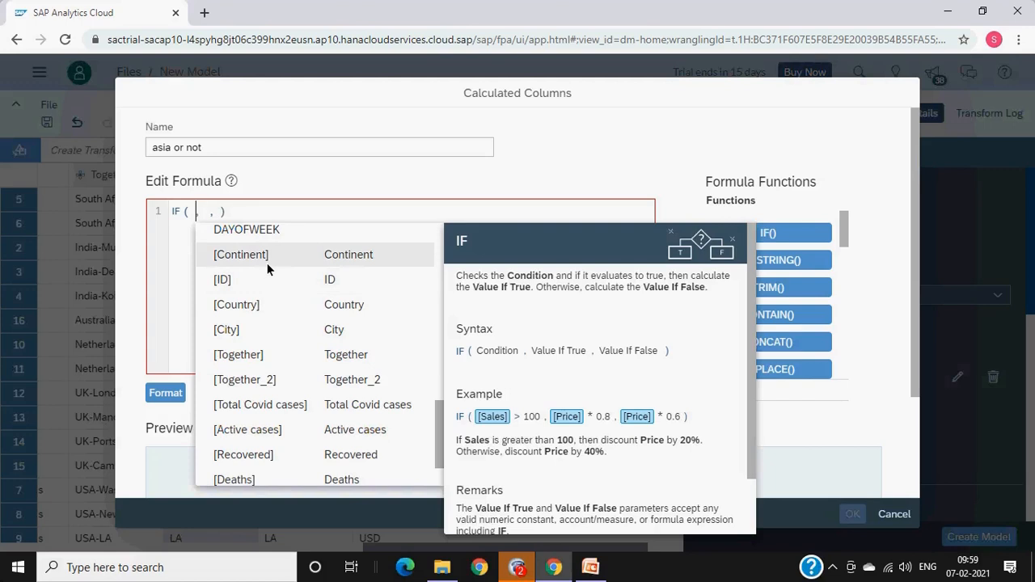
{"action": "key", "text": "Down"}
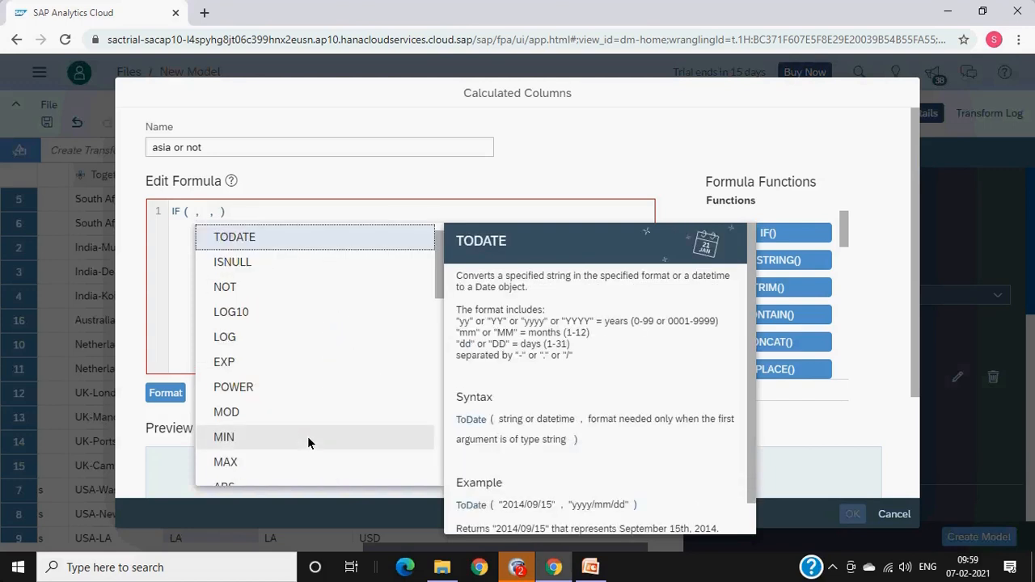
{"action": "key", "text": "Up"}
{"action": "left_click_drag", "start_coordinate": [441, 288], "coordinate": [443, 484]}
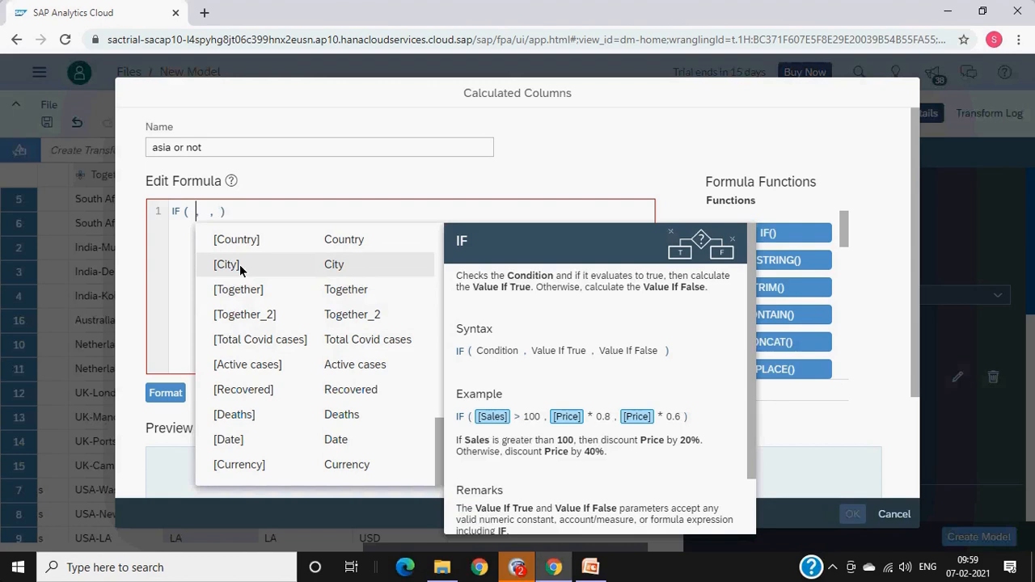
{"action": "left_click", "coordinate": [245, 242]}
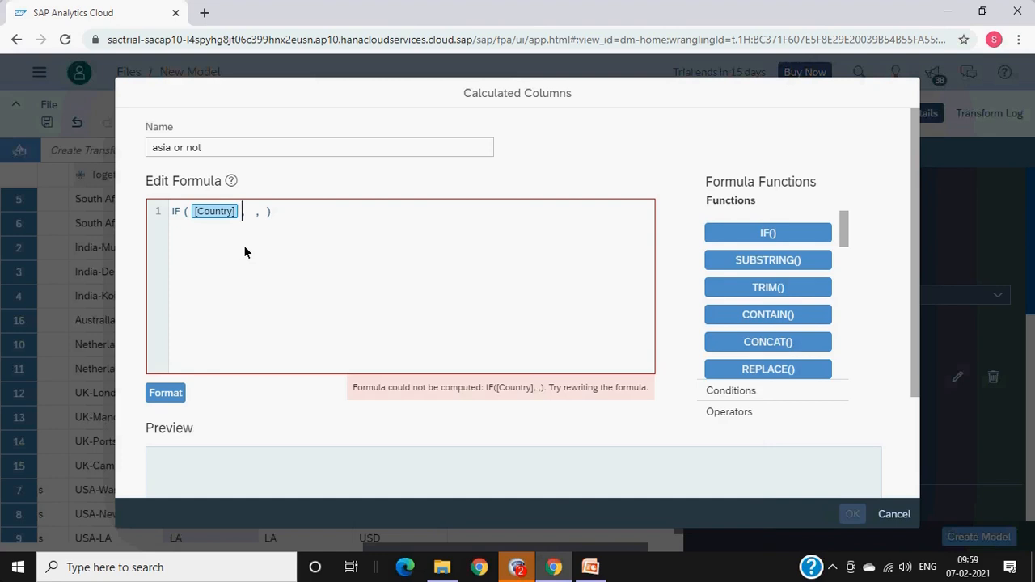
{"action": "type", "text": "="}
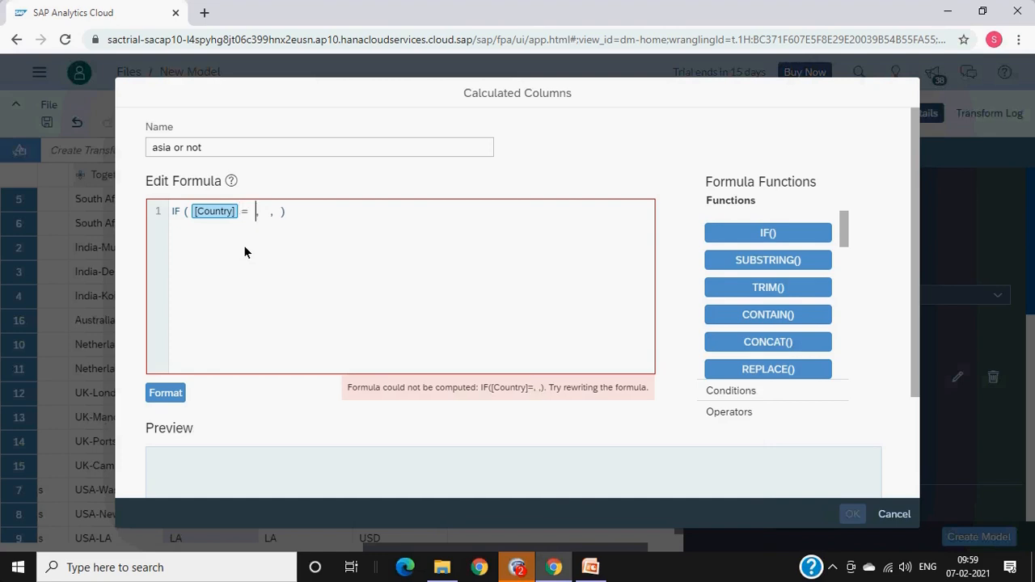
Step: Remove the Country comparison from the formula, keeping the IF function's opening bracket and empty arguments
{"action": "key", "text": "BackSpace"}
{"action": "key", "text": "BackSpace"}
{"action": "key", "text": "BackSpace"}
{"action": "key", "text": "BackSpace"}
{"action": "key", "text": "BackSpace"}
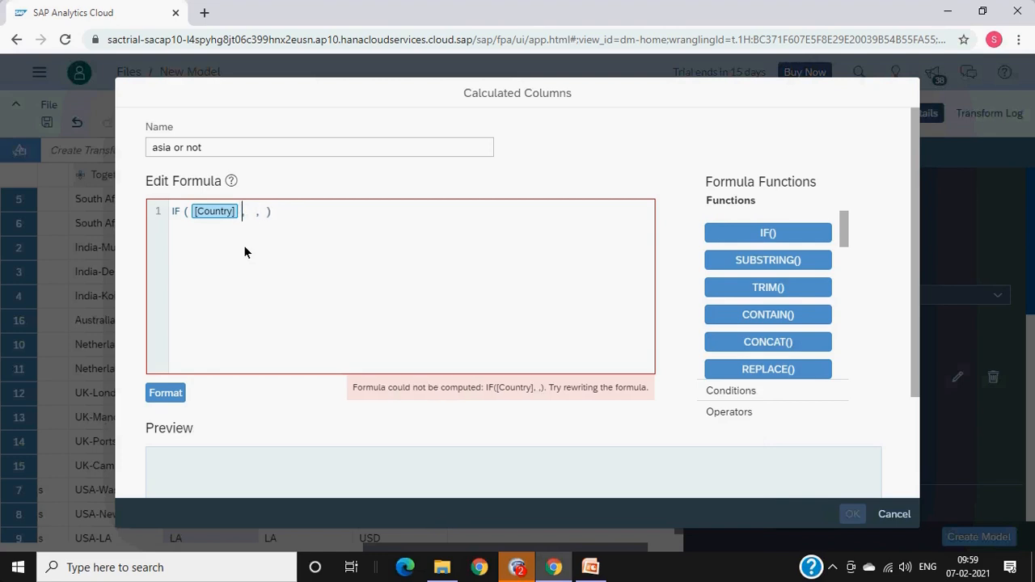
{"action": "key", "text": "BackSpace"}
{"action": "key", "text": "BackSpace"}
{"action": "key", "text": "BackSpace"}
{"action": "key", "text": "BackSpace"}
{"action": "key", "text": "BackSpace"}
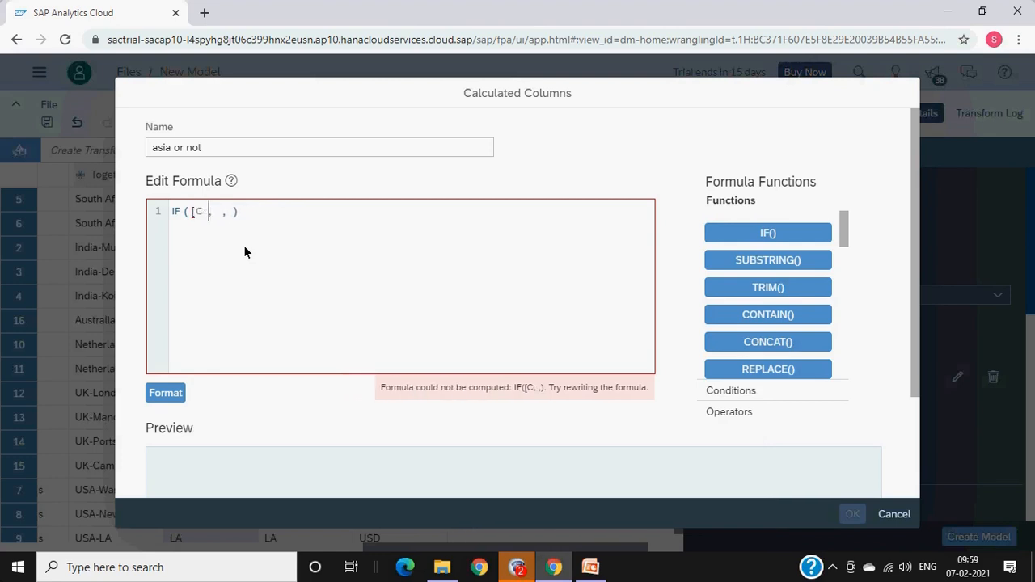
{"action": "key", "text": "BackSpace"}
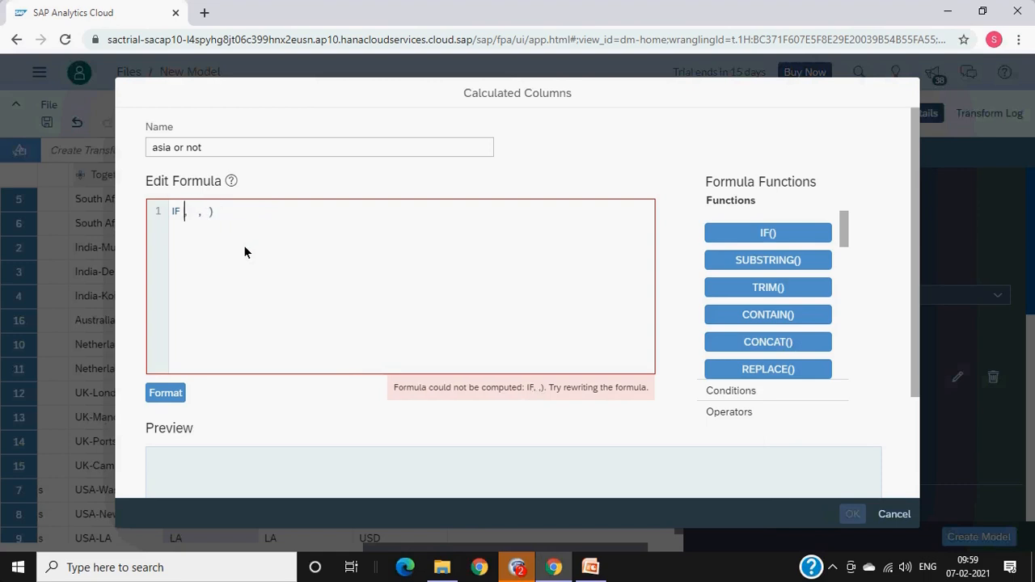
{"action": "type", "text": "("}
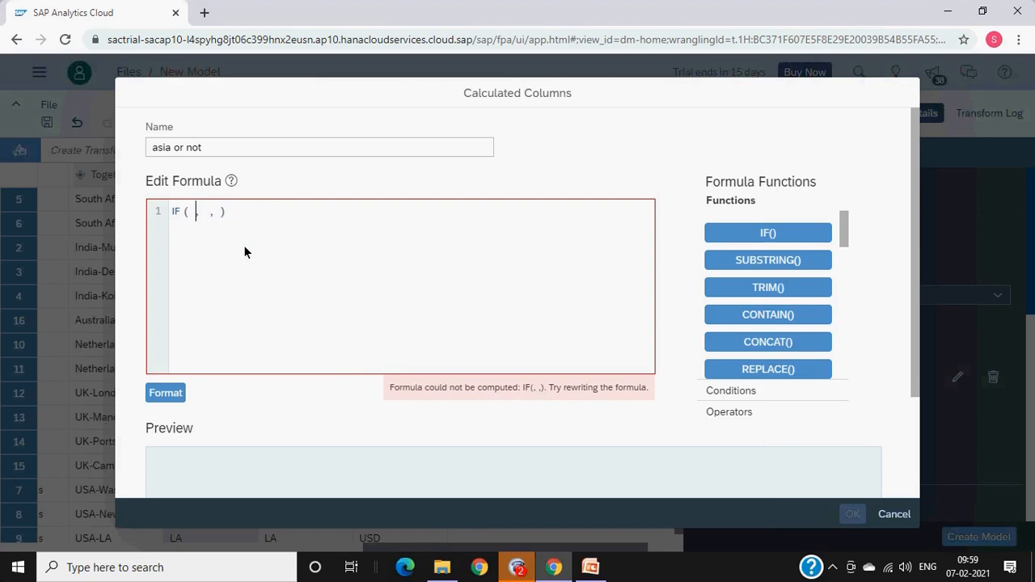
Step: Set the IF condition to [Continent] = "Asia"
{"action": "key", "text": "ctrl+space"}
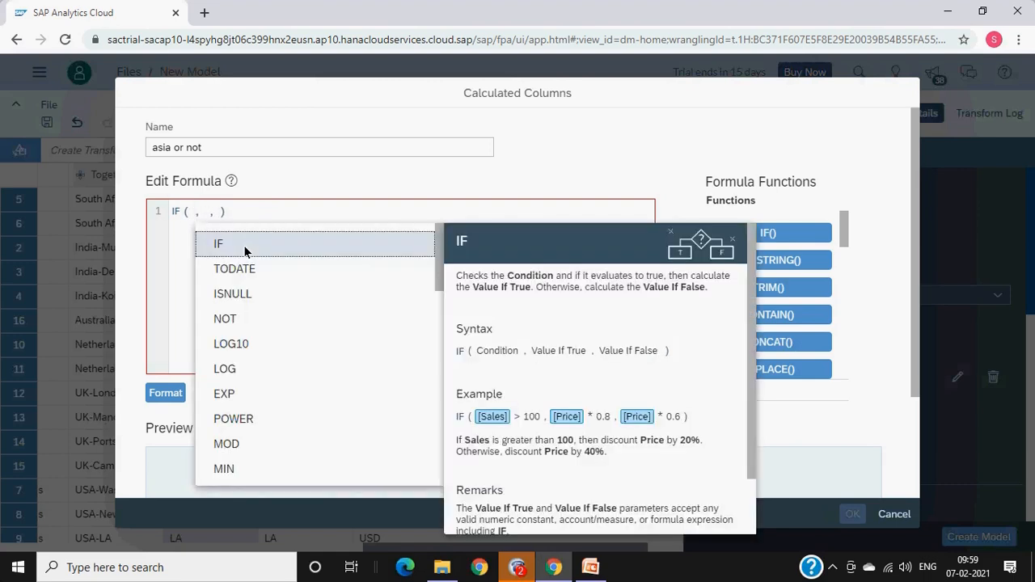
{"action": "key", "text": "Down"}
{"action": "key", "text": "Down"}
{"action": "key", "text": "Down"}
{"action": "key", "text": "Down"}
{"action": "key", "text": "Down"}
{"action": "key", "text": "Down"}
{"action": "key", "text": "Down"}
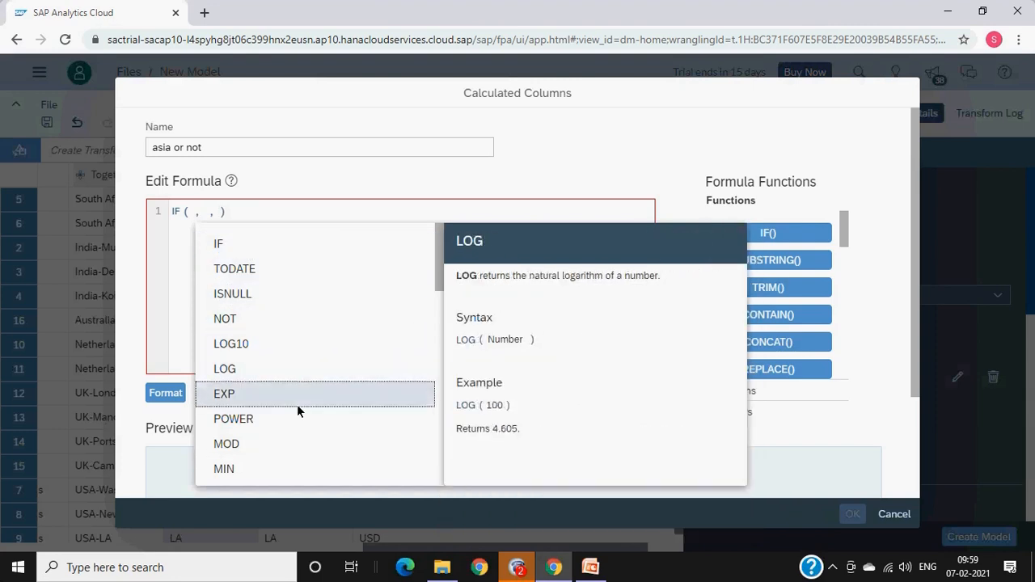
{"action": "left_click_drag", "start_coordinate": [443, 282], "coordinate": [436, 433]}
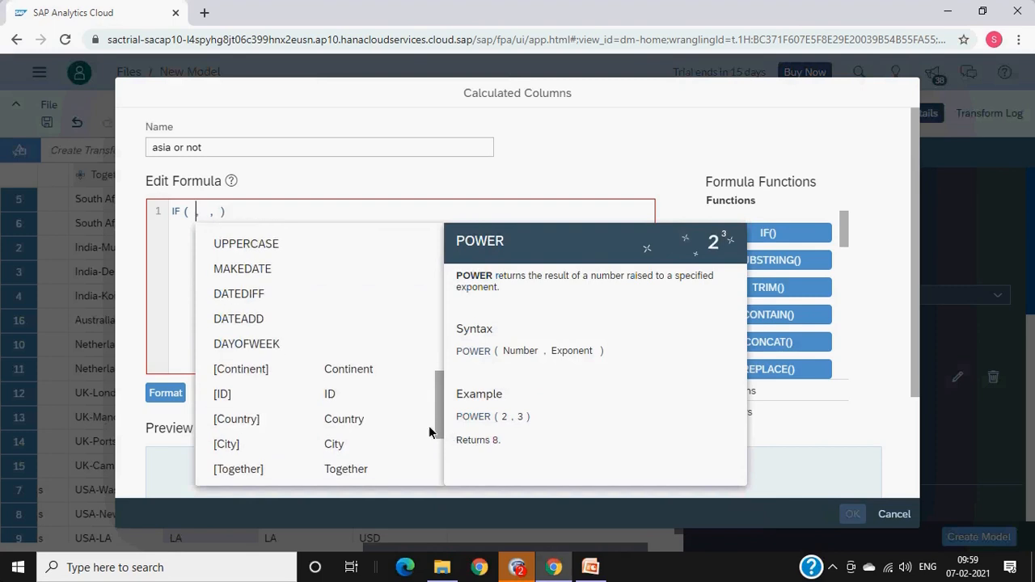
{"action": "left_click", "coordinate": [334, 374]}
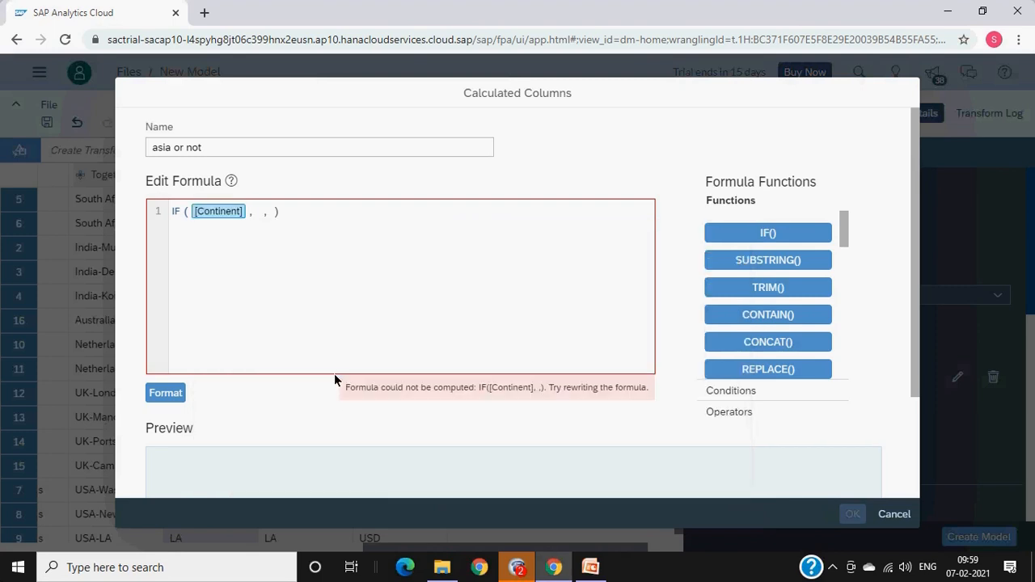
{"action": "type", "text": "= "}
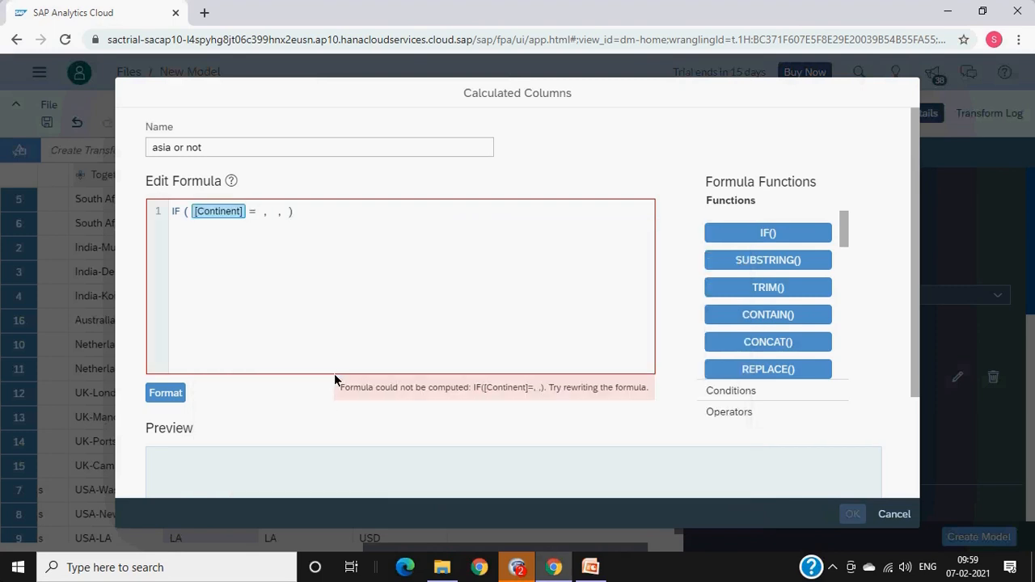
{"action": "type", "text": "\"Asia\""}
Step: Enter "it is asia" as the IF function's value when the condition is true
{"action": "key", "text": "Right"}
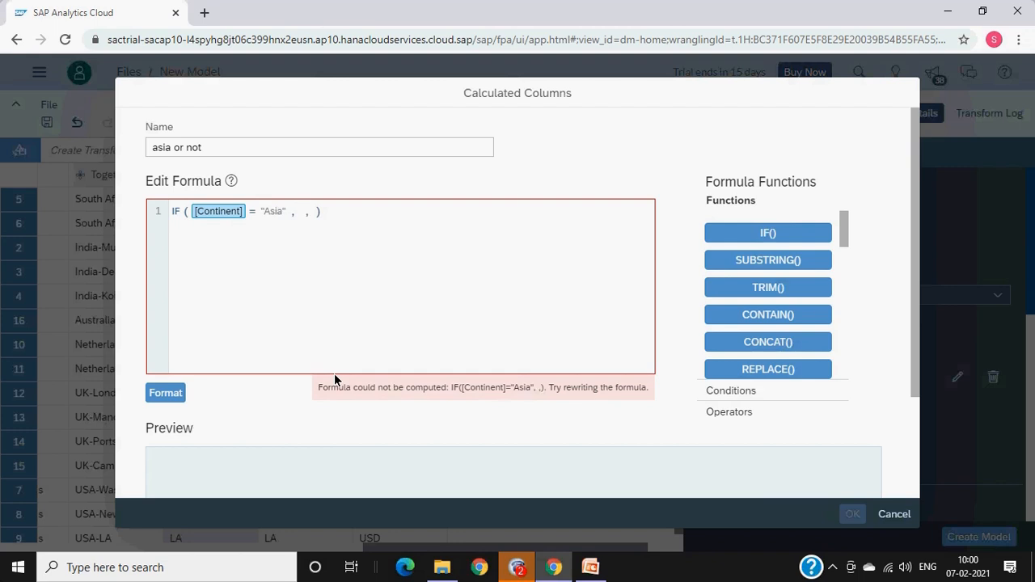
{"action": "type", "text": "\""}
{"action": "type", "text": "it i"}
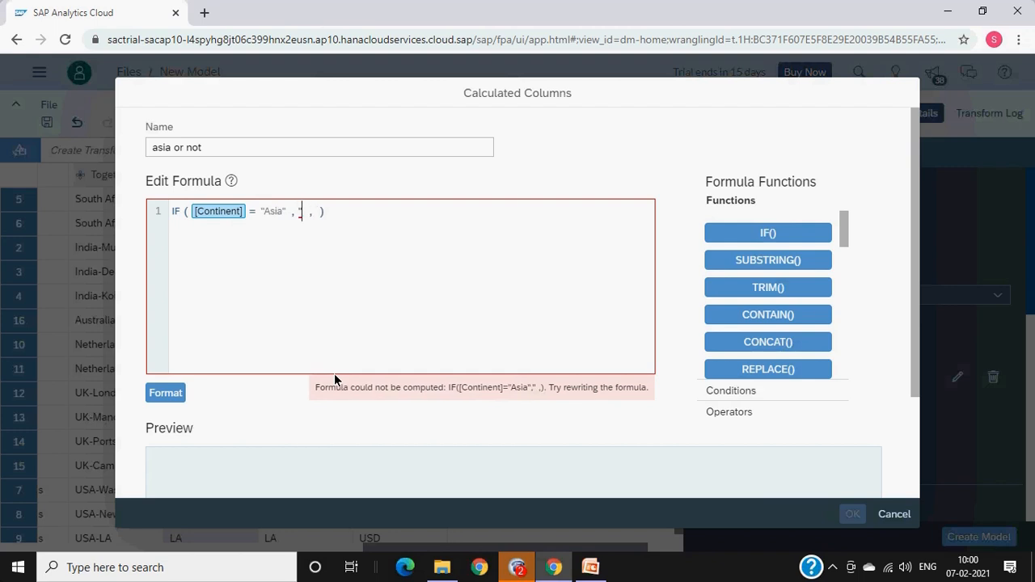
{"action": "type", "text": "s asia"}
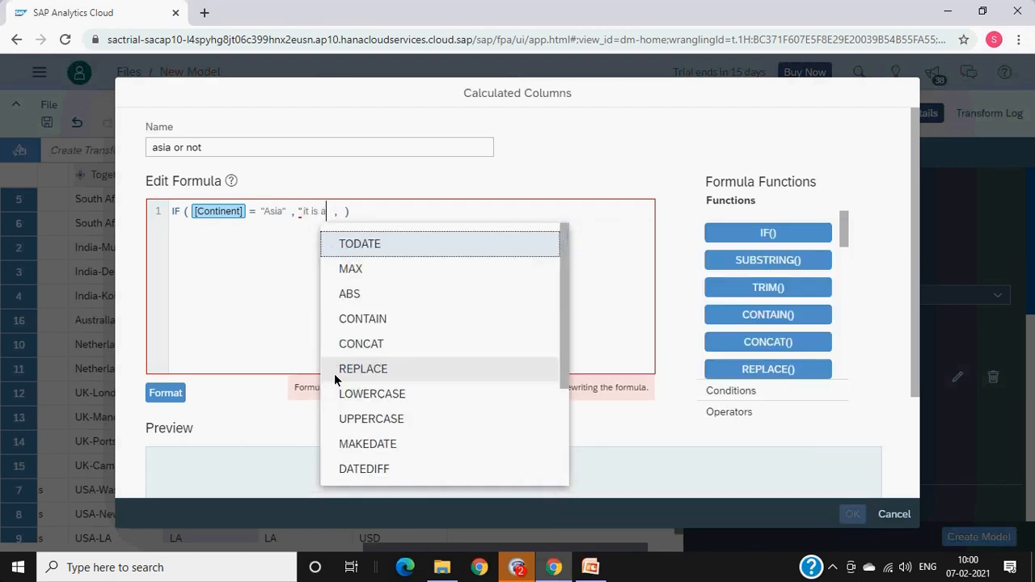
{"action": "type", "text": "\""}
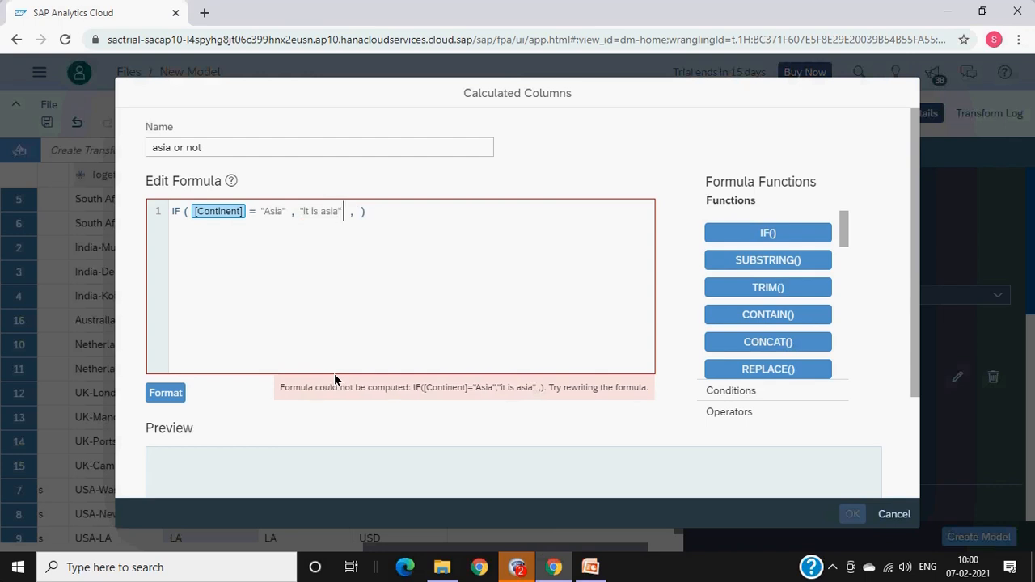
Step: Enter "NO Asia" as the IF function's value when false, and remove the surplus closing bracket
{"action": "key", "text": "Right"}
{"action": "key", "text": "Right"}
{"action": "type", "text": "\"No"}
{"action": "key", "text": "BackSpace"}
{"action": "type", "text": "OT("}
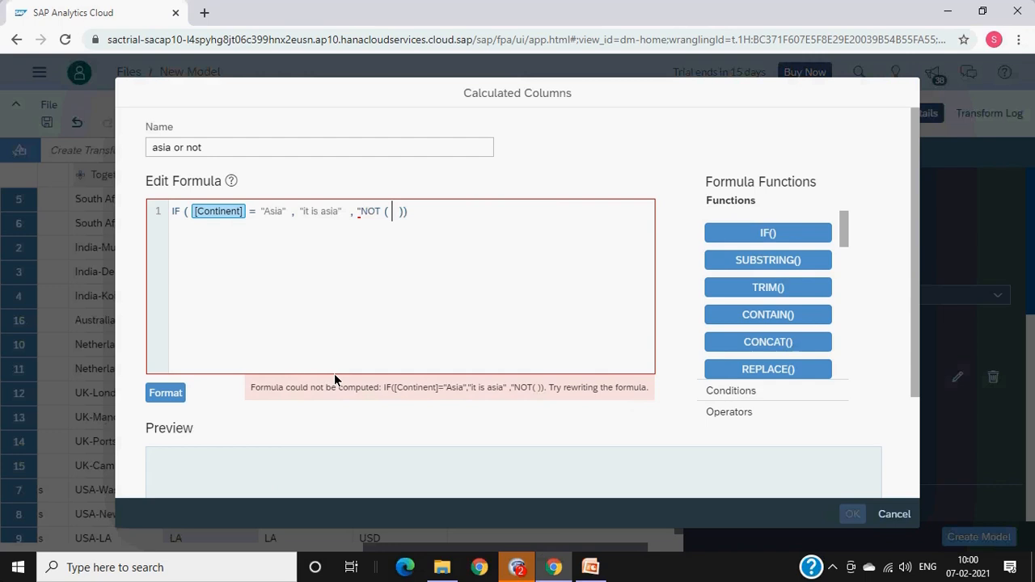
{"action": "key", "text": "BackSpace"}
{"action": "key", "text": "BackSpace"}
{"action": "key", "text": "BackSpace"}
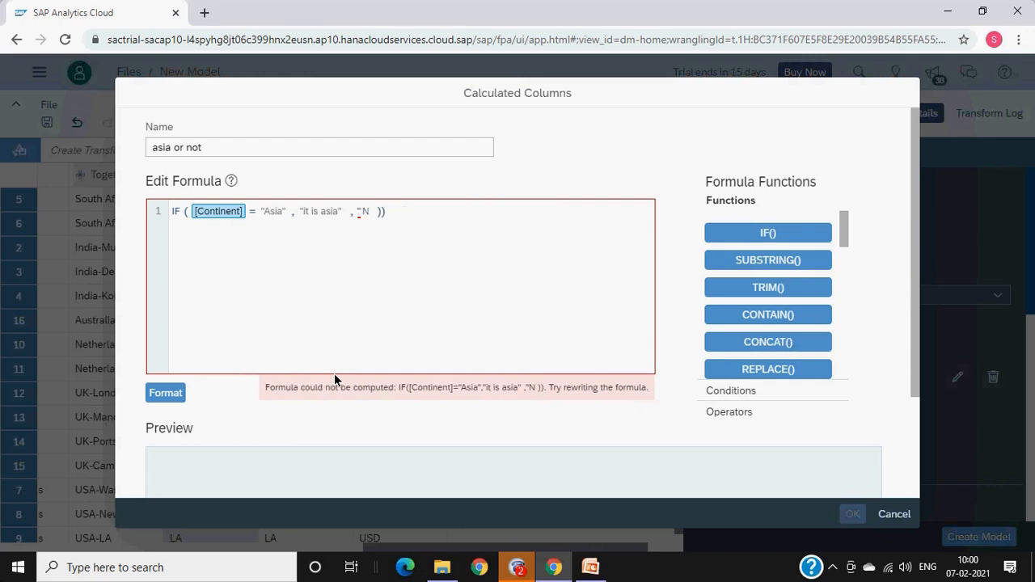
{"action": "type", "text": "O Asia"}
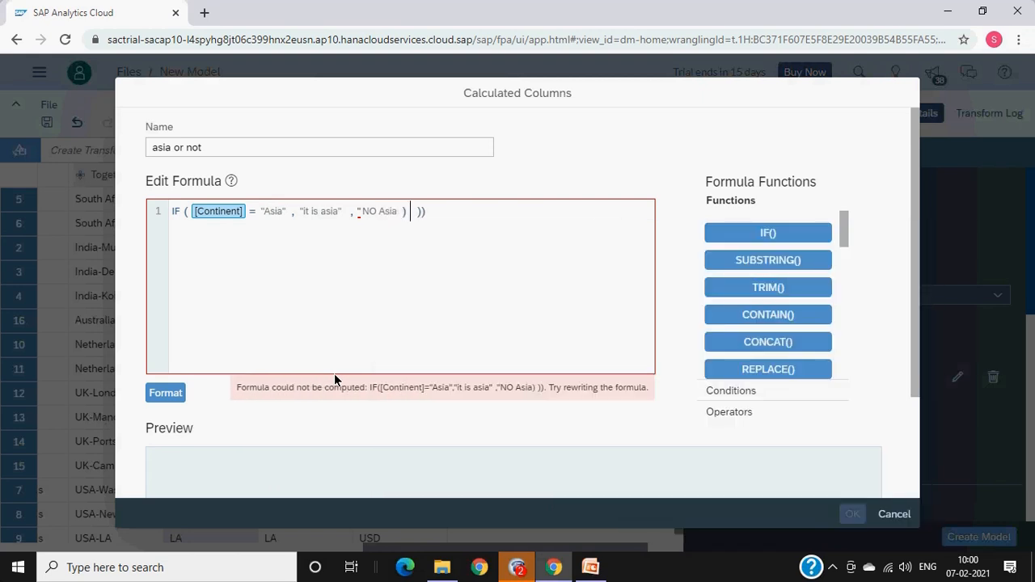
{"action": "type", "text": "\""}
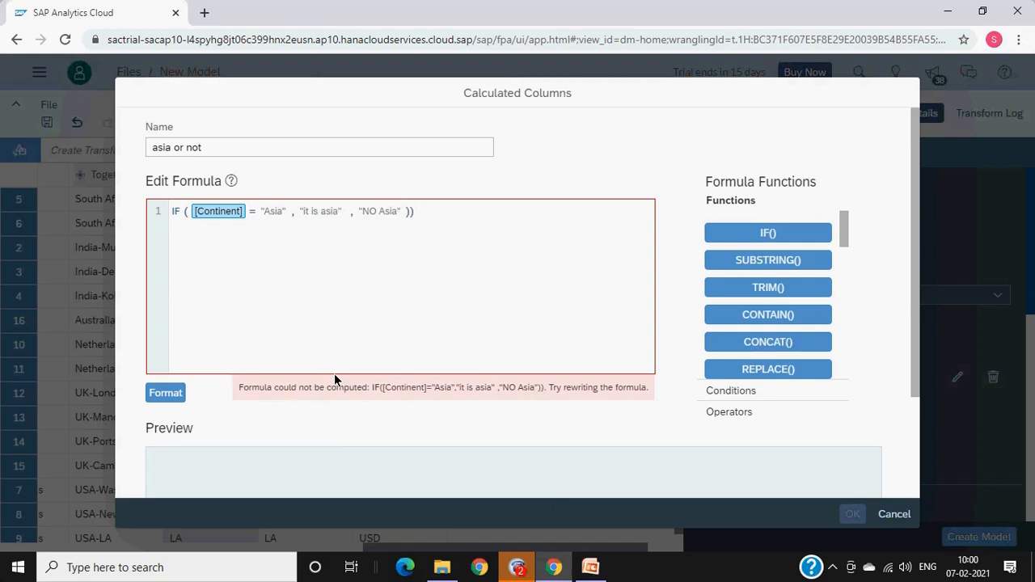
{"action": "key", "text": "Delete"}
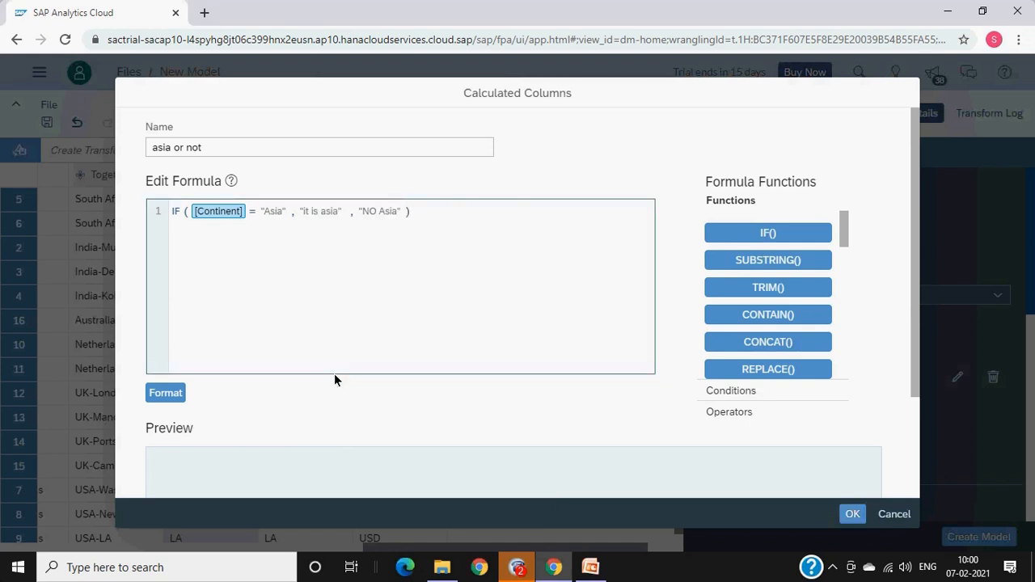
Step: Format and validate the IF formula, check its preview, and create the "asia or not" calculated column
{"action": "left_click", "coordinate": [162, 396]}
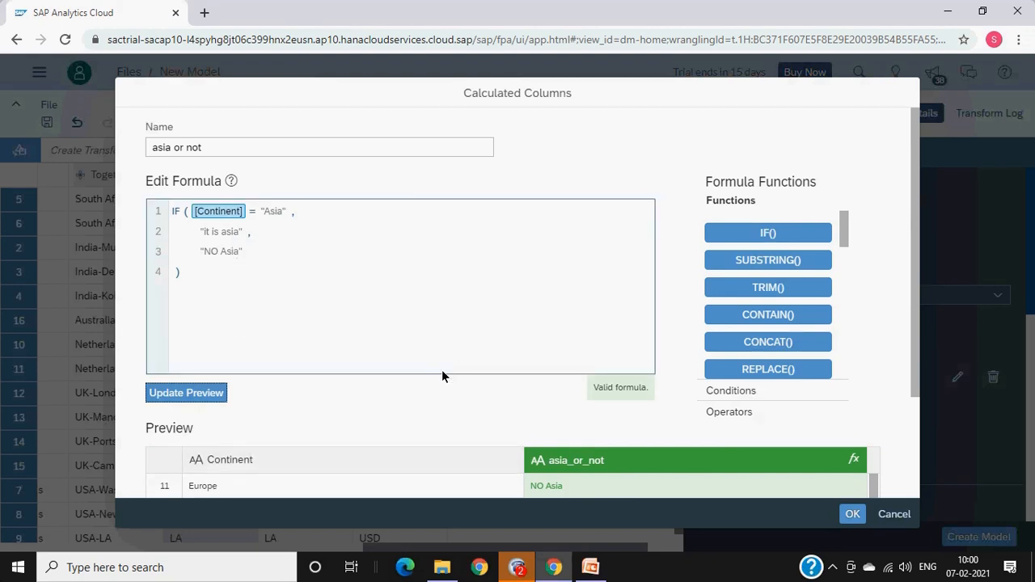
{"action": "scroll", "coordinate": [441, 377], "scroll_direction": "down", "scroll_amount": 2}
{"action": "scroll", "coordinate": [442, 371], "scroll_direction": "down", "scroll_amount": 1}
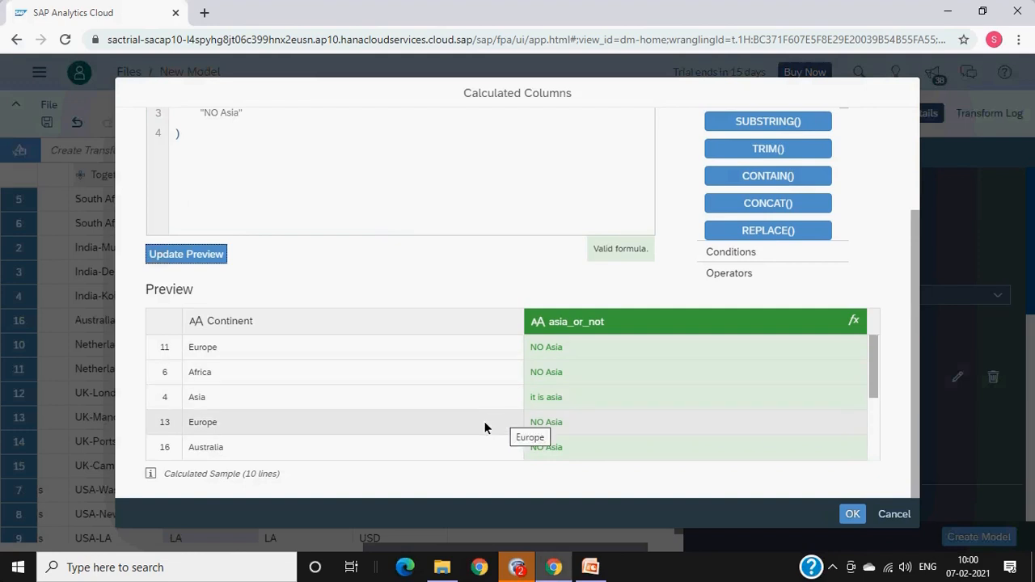
{"action": "scroll", "coordinate": [867, 364], "scroll_direction": "up", "scroll_amount": 3}
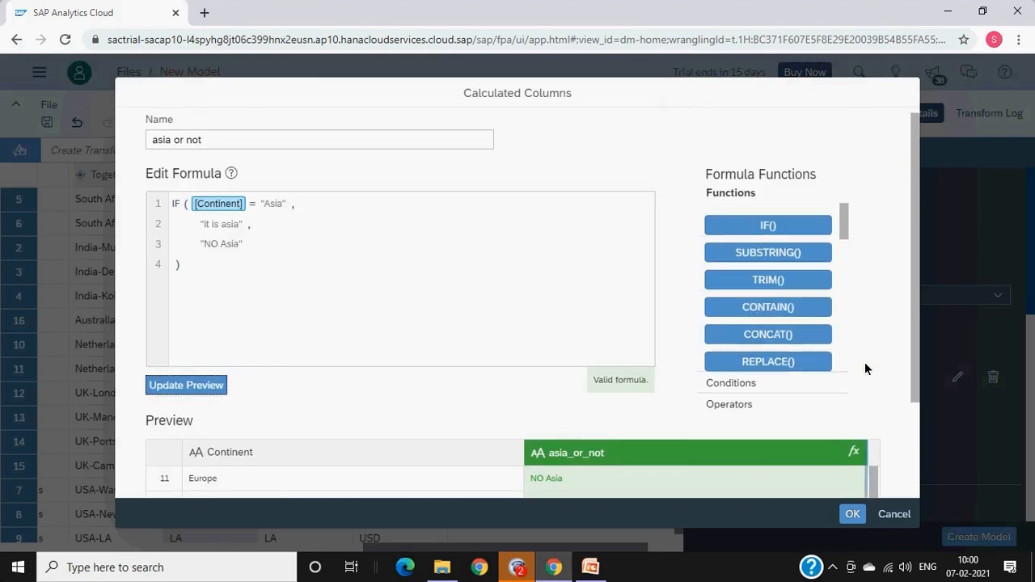
{"action": "left_click", "coordinate": [851, 513]}
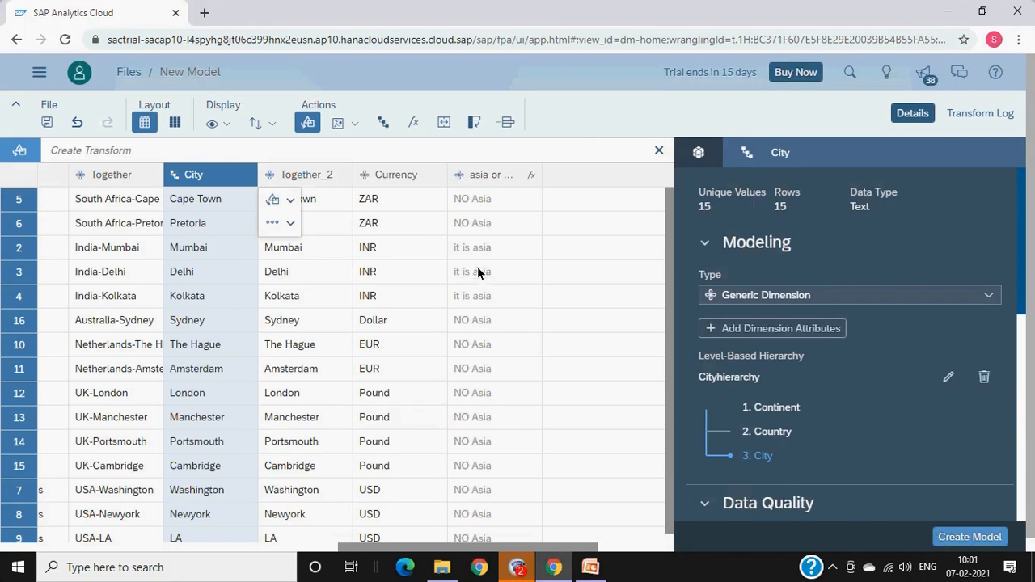
Step: Start another calculated column and examine the functions, conditions and operators available for building formulas
{"action": "left_click", "coordinate": [413, 123]}
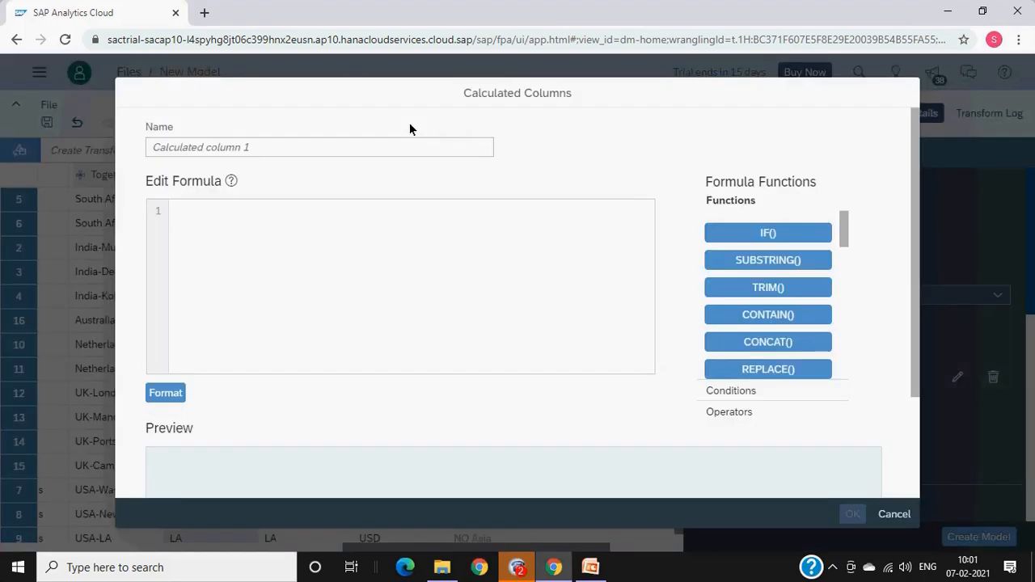
{"action": "left_click", "coordinate": [395, 268]}
{"action": "mouse_move", "coordinate": [848, 232]}
{"action": "left_mouse_down"}
{"action": "mouse_move", "coordinate": [844, 387]}
{"action": "mouse_move", "coordinate": [829, 336]}
{"action": "mouse_move", "coordinate": [842, 232]}
{"action": "left_mouse_up"}
{"action": "left_click", "coordinate": [719, 203]}
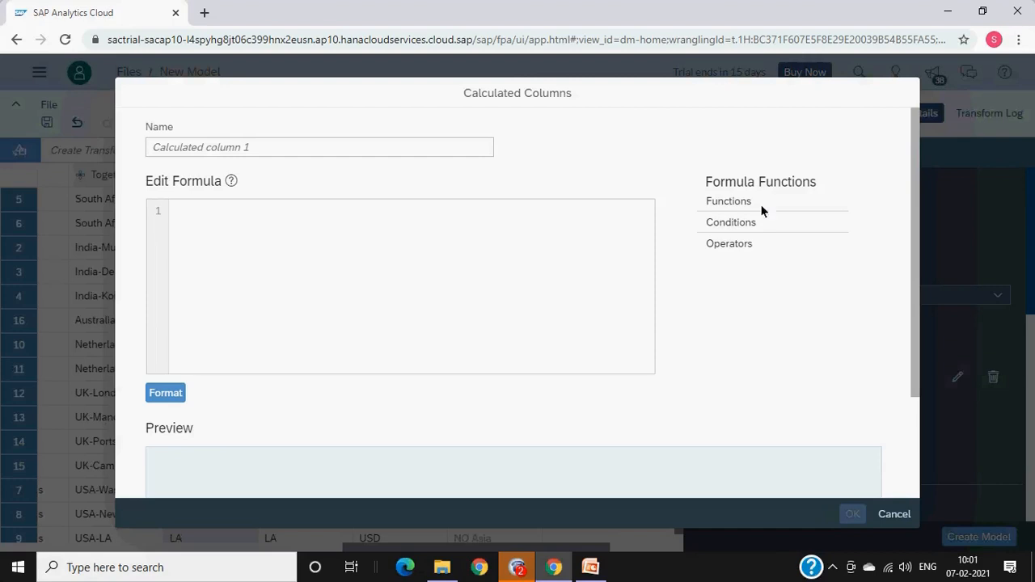
{"action": "left_click", "coordinate": [732, 222]}
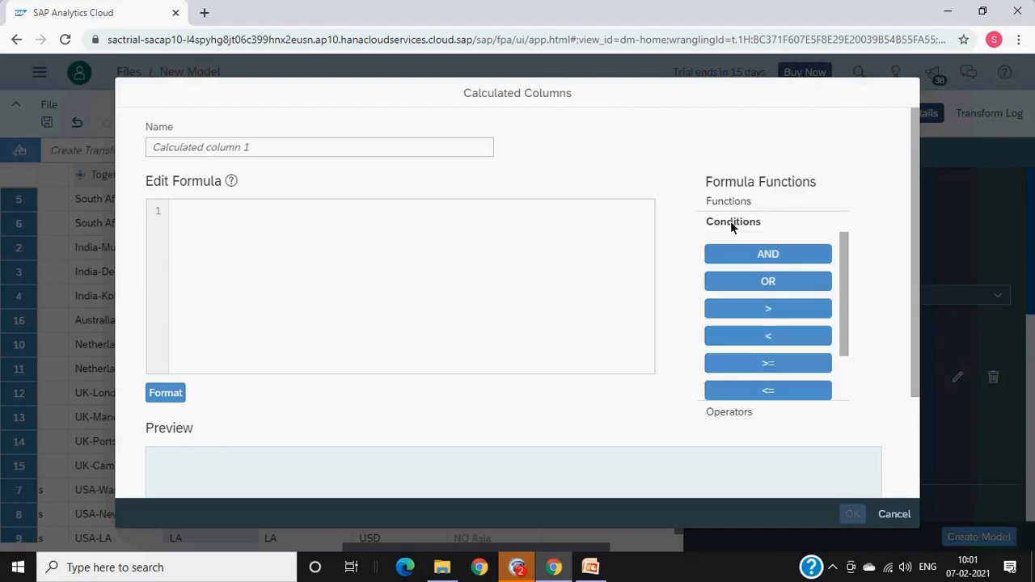
{"action": "left_click_drag", "start_coordinate": [840, 317], "coordinate": [840, 371]}
{"action": "scroll", "coordinate": [839, 372], "scroll_direction": "down", "scroll_amount": 2}
{"action": "left_click", "coordinate": [735, 224]}
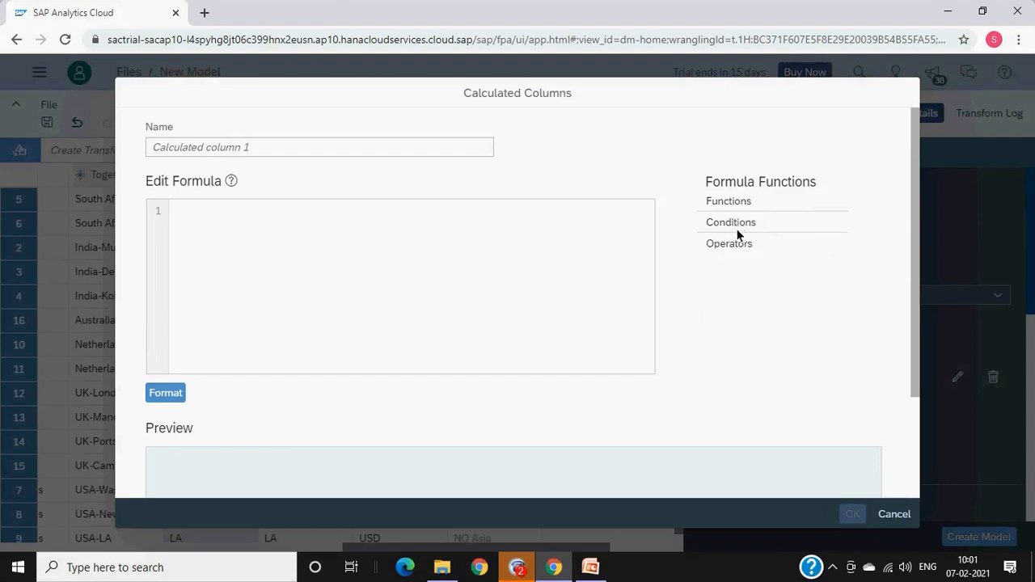
{"action": "left_click", "coordinate": [725, 249]}
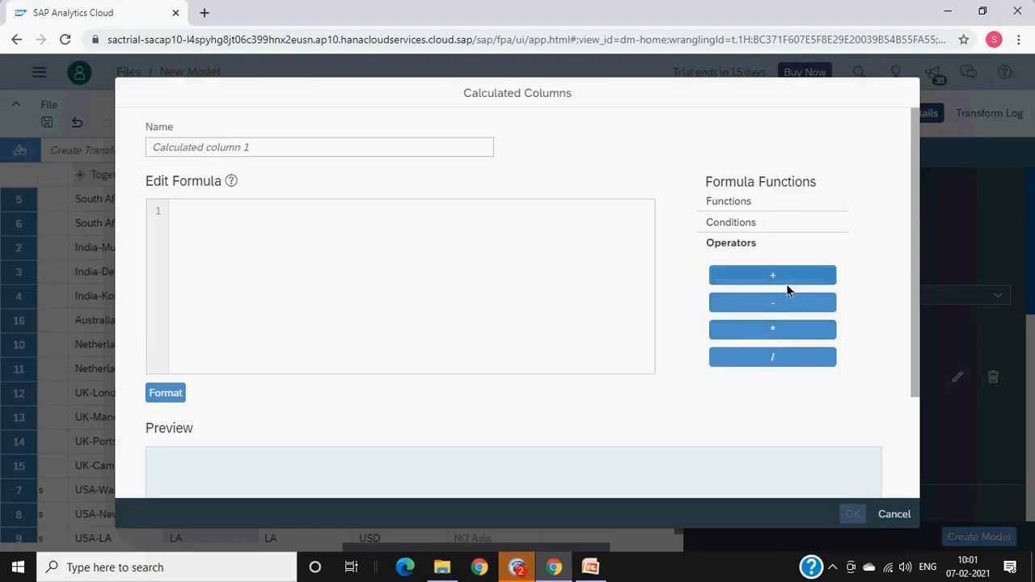
{"action": "left_click", "coordinate": [731, 245]}
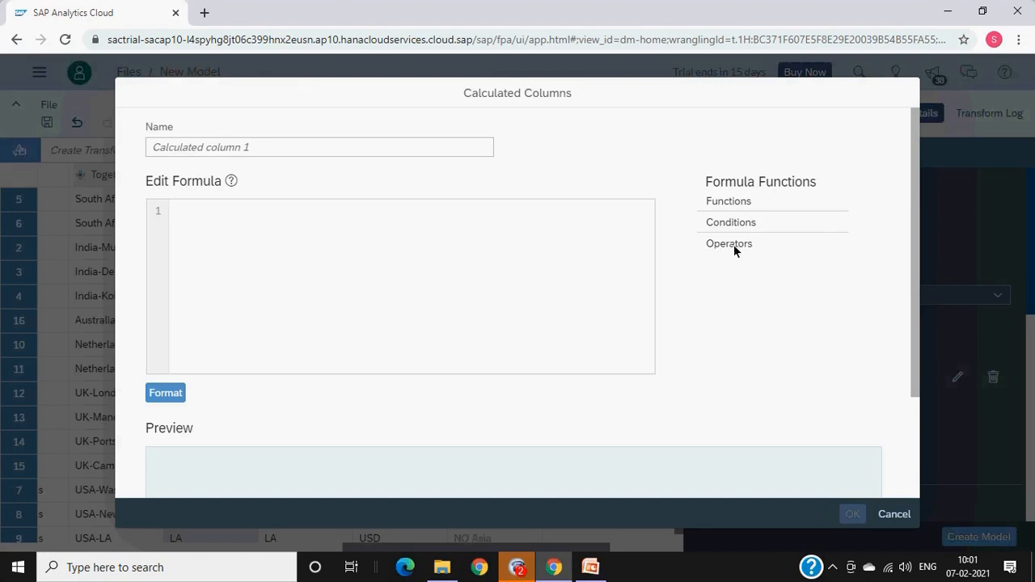
{"action": "left_click", "coordinate": [729, 201]}
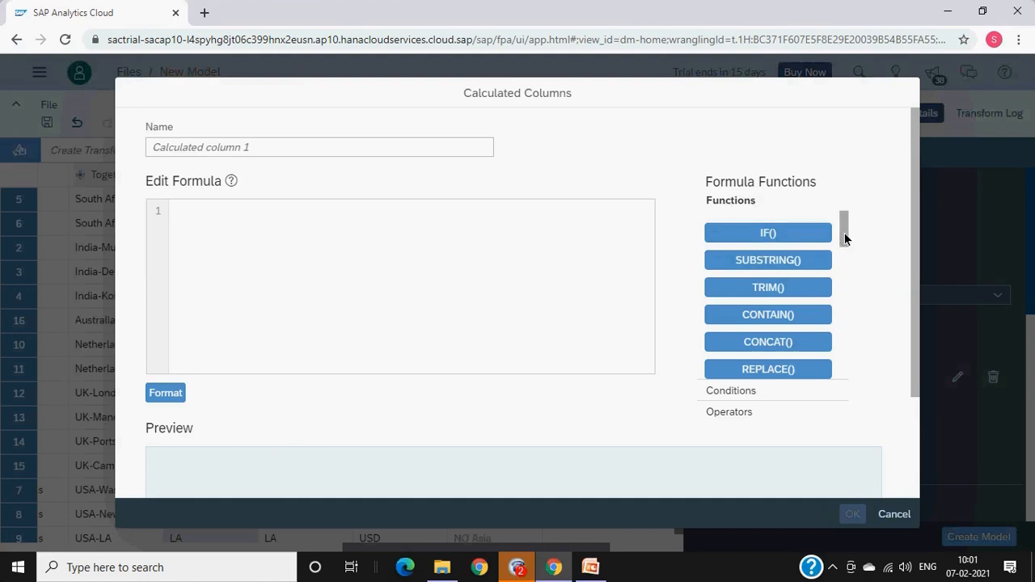
{"action": "left_click_drag", "start_coordinate": [844, 233], "coordinate": [845, 245]}
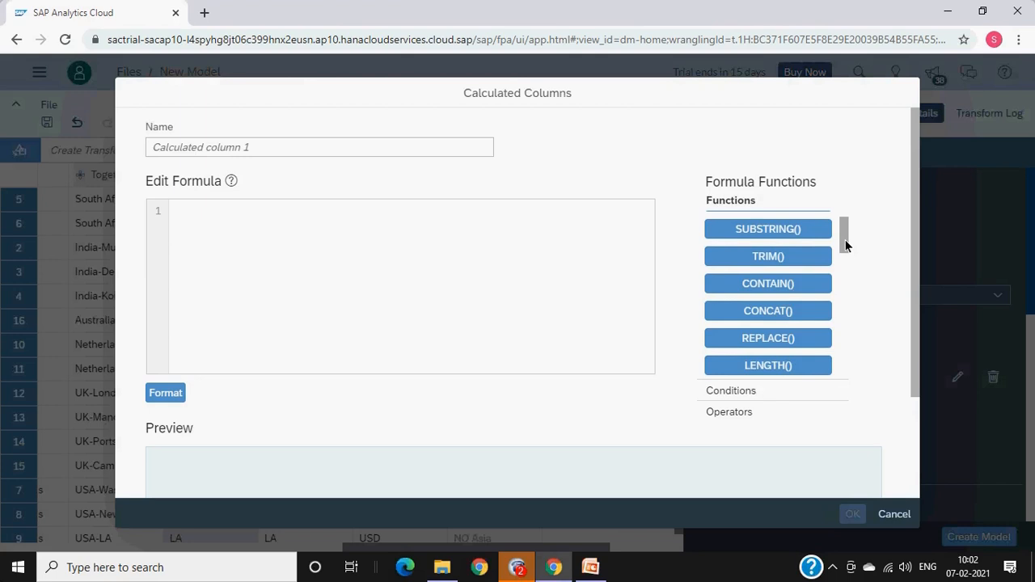
{"action": "left_click_drag", "start_coordinate": [844, 245], "coordinate": [843, 221]}
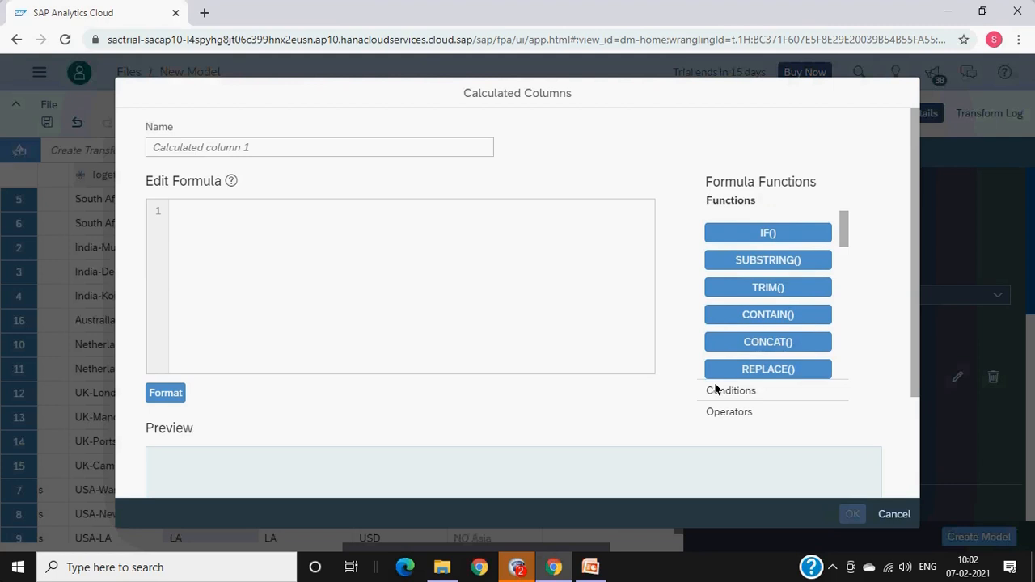
{"action": "left_click_drag", "start_coordinate": [845, 237], "coordinate": [840, 374]}
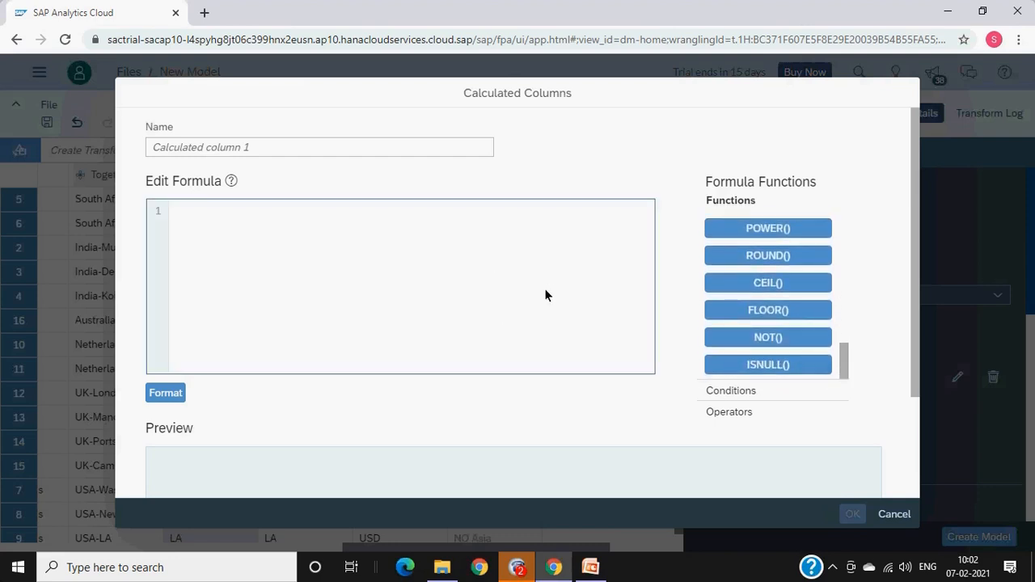
Step: Switch to the SAC-Modelling-Day 2 presentation in PowerPoint and copy the help page link from the Formula slide
{"action": "left_click", "coordinate": [590, 567]}
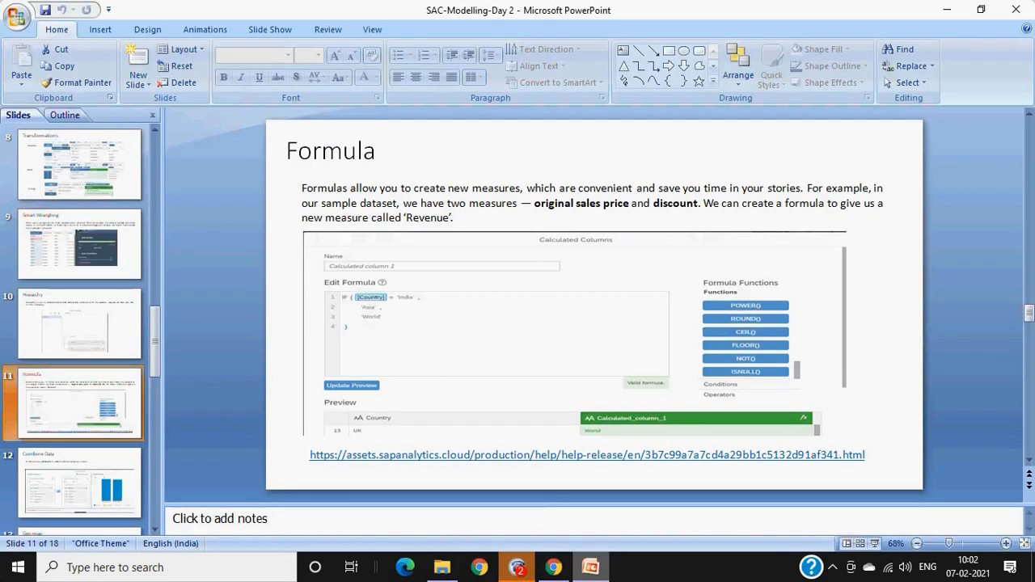
{"action": "left_click", "coordinate": [557, 454]}
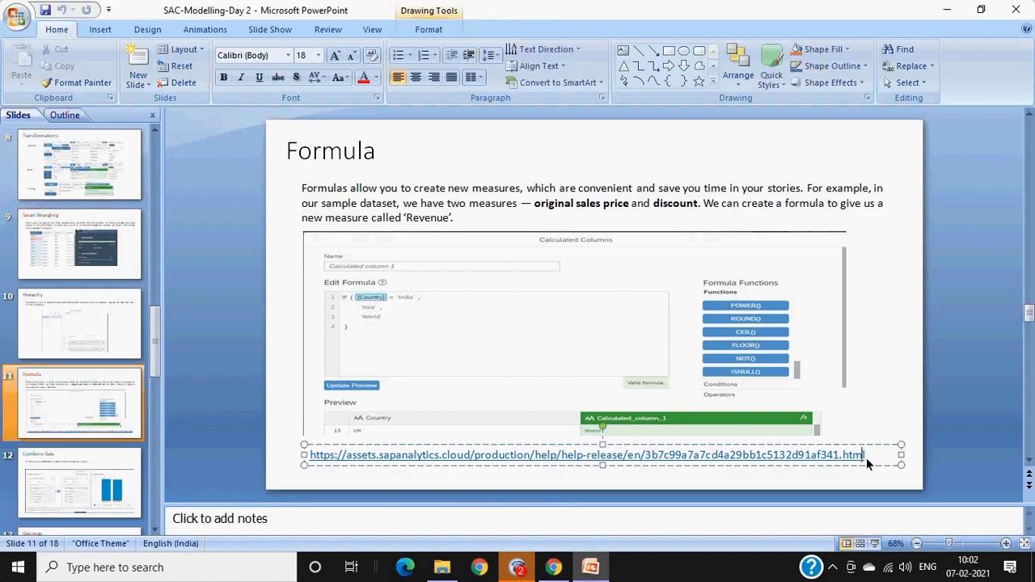
{"action": "left_click_drag", "start_coordinate": [864, 455], "coordinate": [823, 455]}
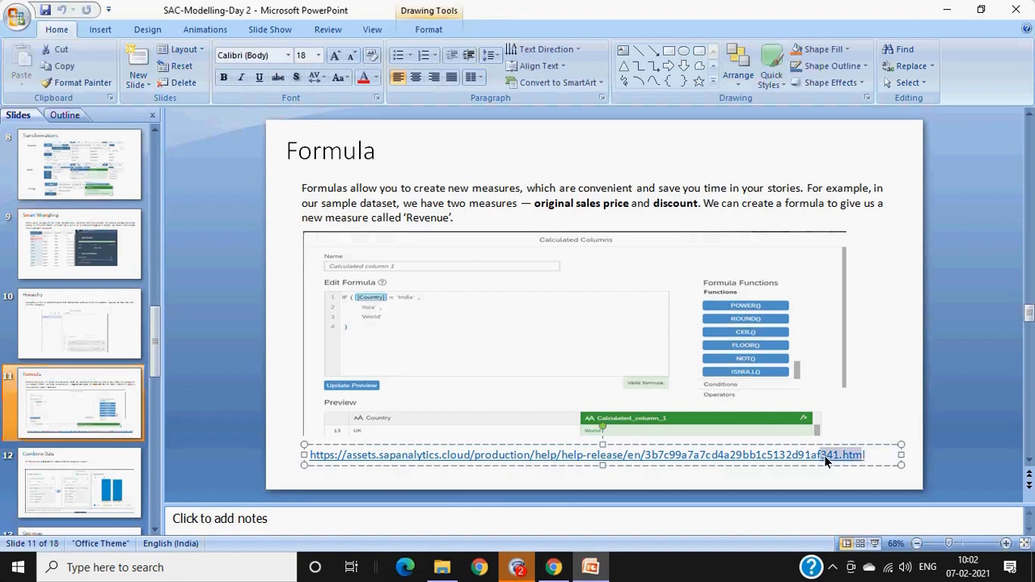
{"action": "left_click", "coordinate": [873, 461]}
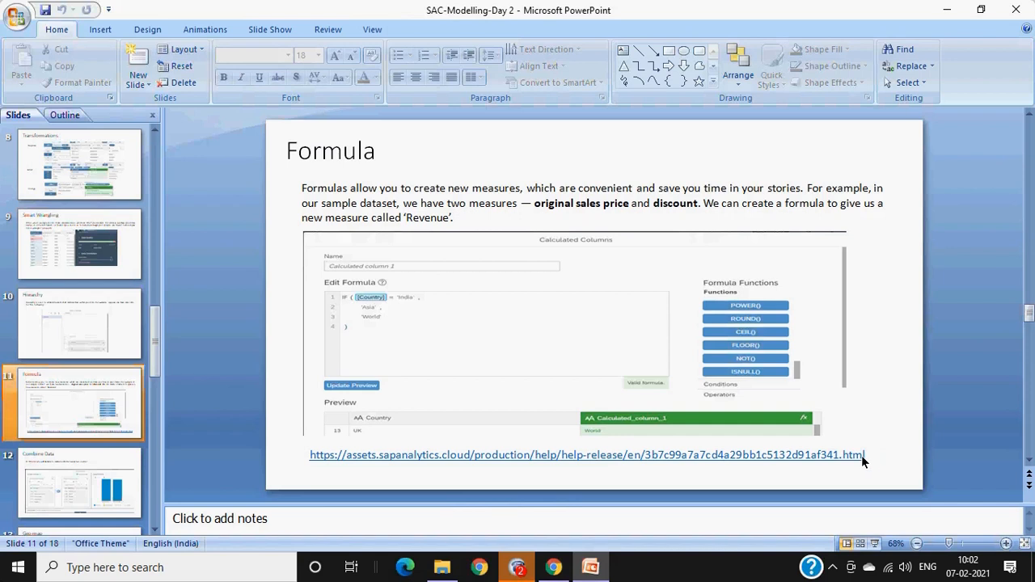
{"action": "left_click", "coordinate": [860, 455]}
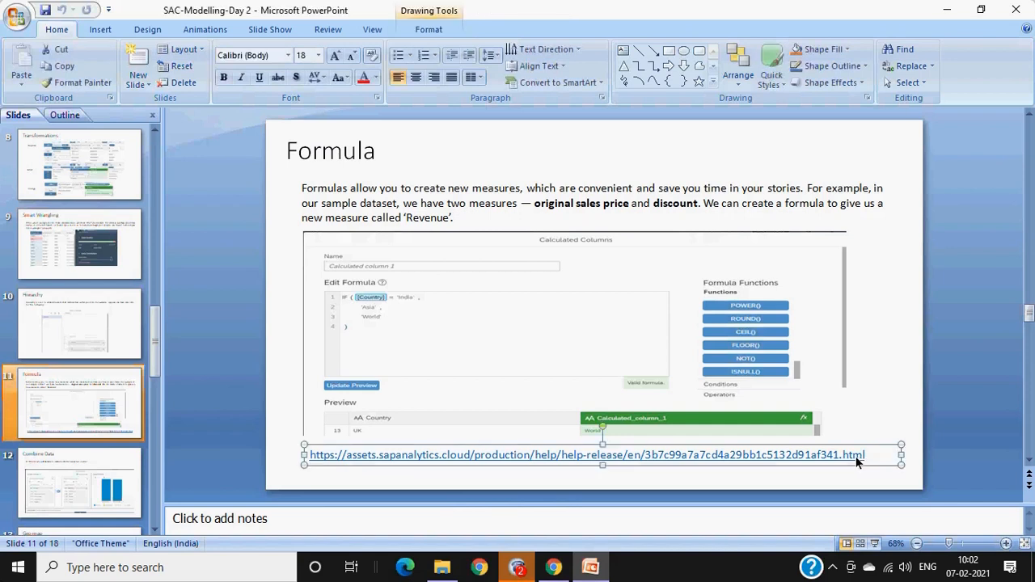
{"action": "left_click_drag", "start_coordinate": [862, 454], "coordinate": [316, 486]}
{"action": "key", "text": "ctrl+c"}
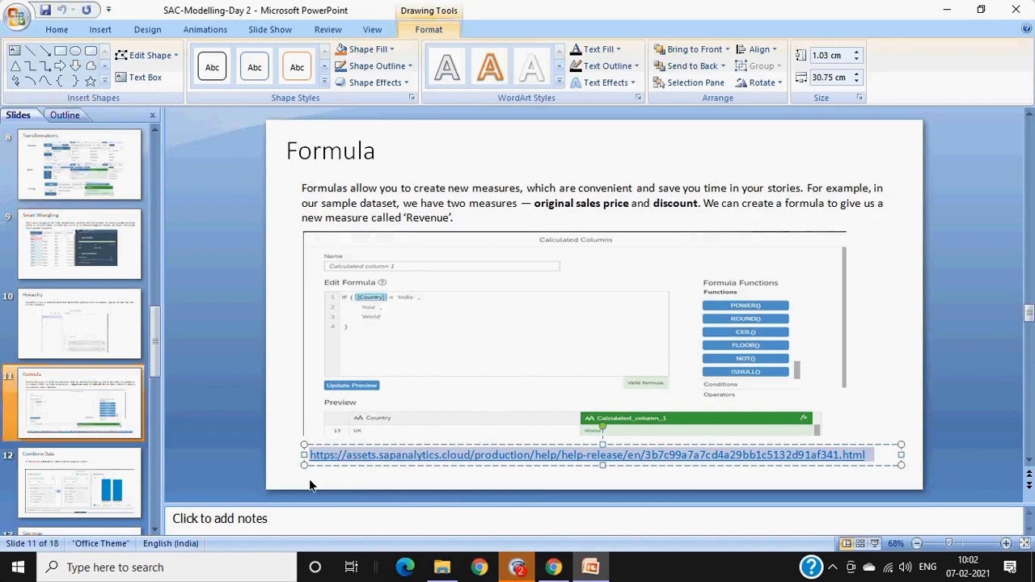
Step: Switch back to Chrome and open the copied help link in a new browser tab
{"action": "left_click", "coordinate": [553, 567]}
{"action": "key", "text": "ctrl+t"}
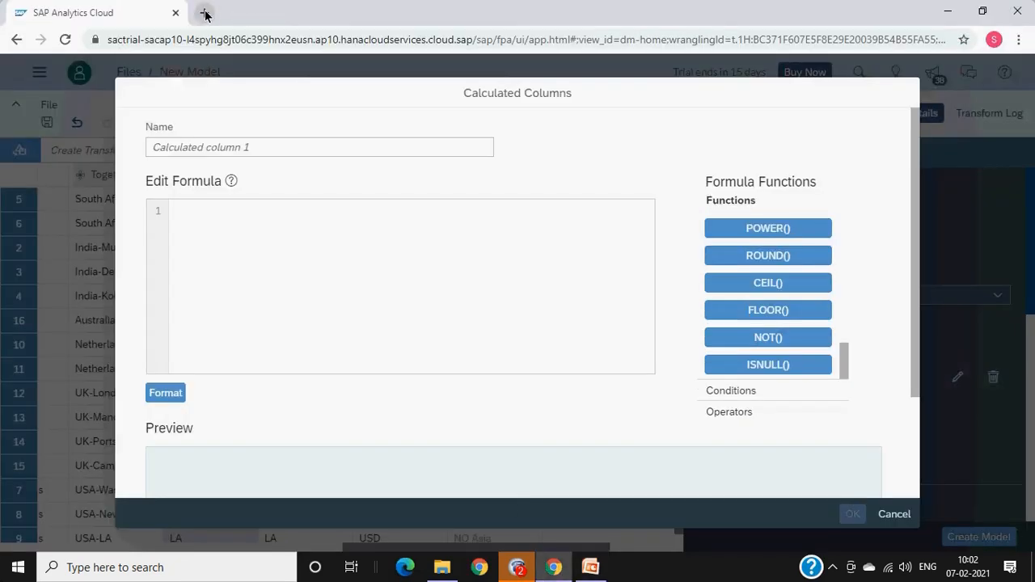
{"action": "key", "text": "ctrl+v"}
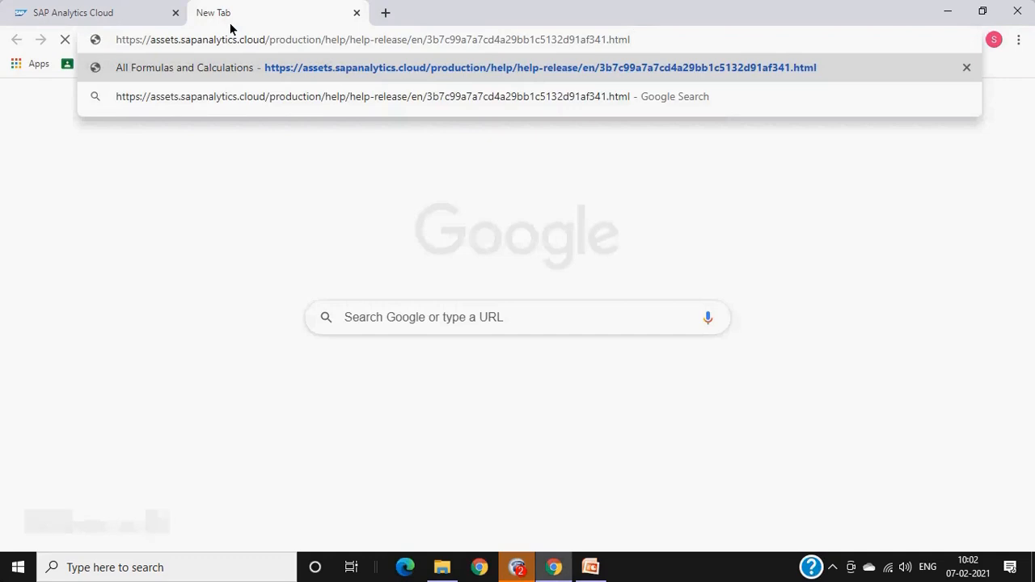
{"action": "key", "text": "Return"}
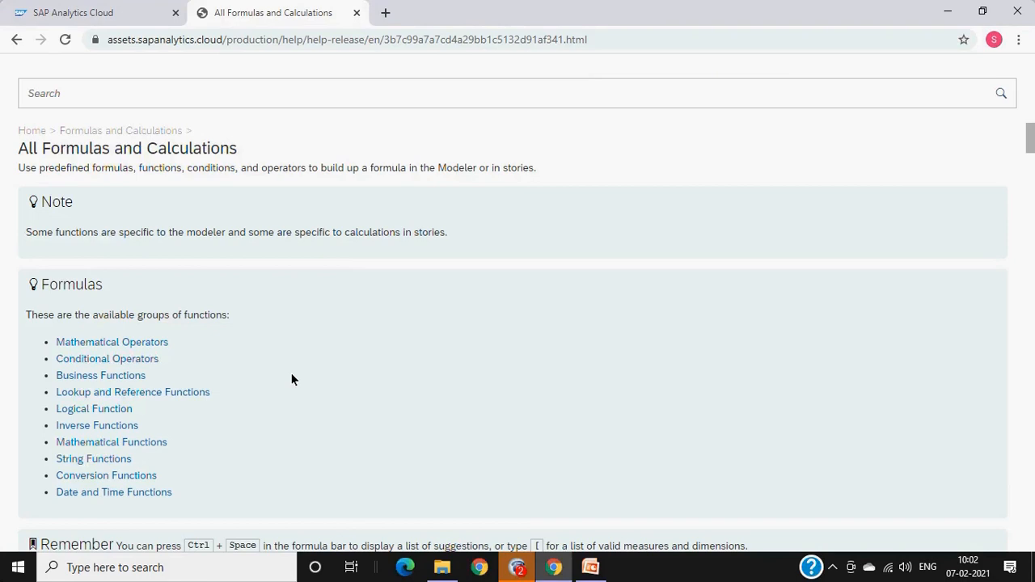
Step: Examine the mathematical operators, conditional operators and business functions in the All Formulas and Calculations help page, including their syntax and examples
{"action": "scroll", "coordinate": [292, 380], "scroll_direction": "down", "scroll_amount": 4}
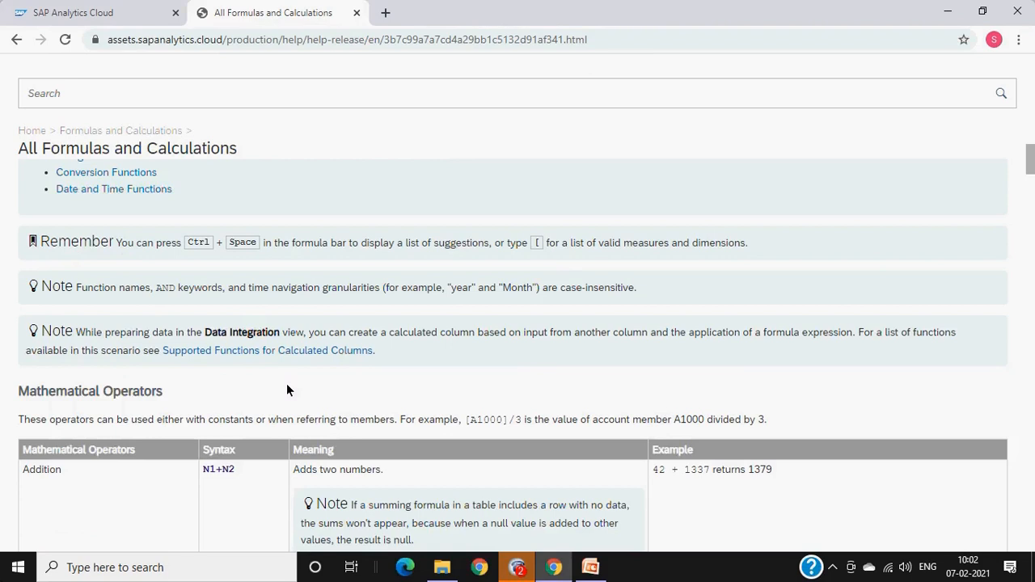
{"action": "scroll", "coordinate": [284, 385], "scroll_direction": "up", "scroll_amount": 2}
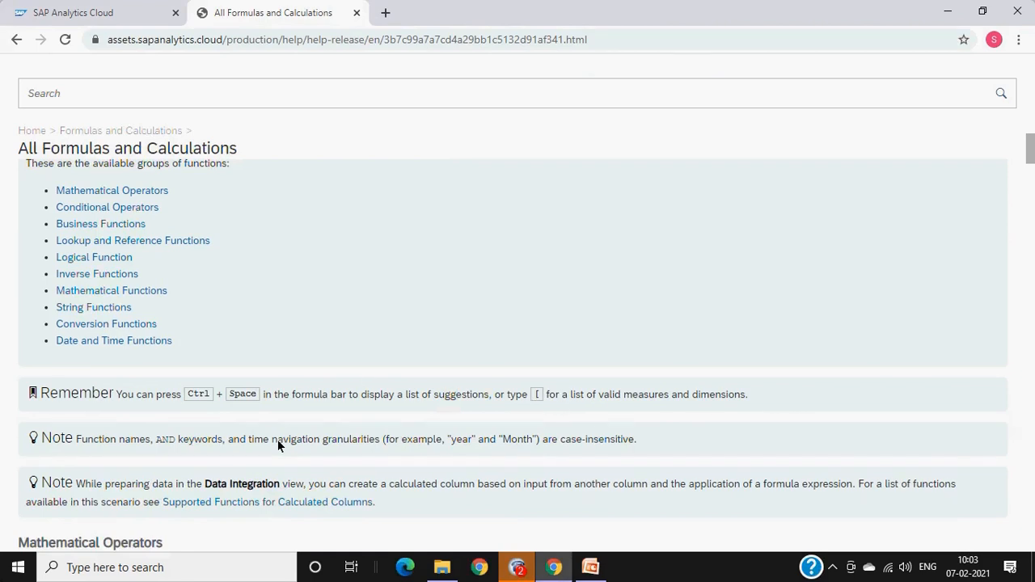
{"action": "scroll", "coordinate": [278, 448], "scroll_direction": "down", "scroll_amount": 2}
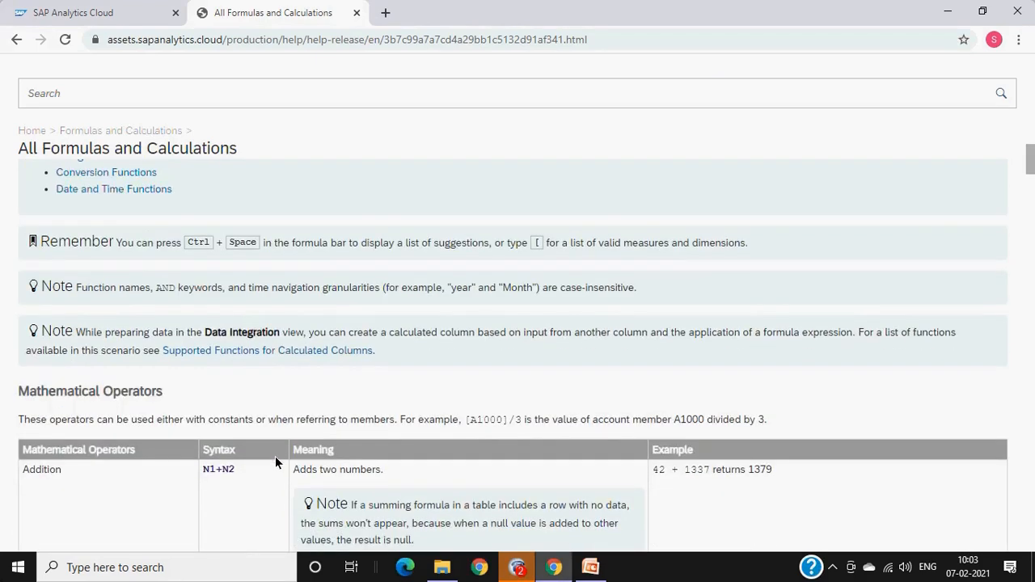
{"action": "scroll", "coordinate": [275, 458], "scroll_direction": "down", "scroll_amount": 3}
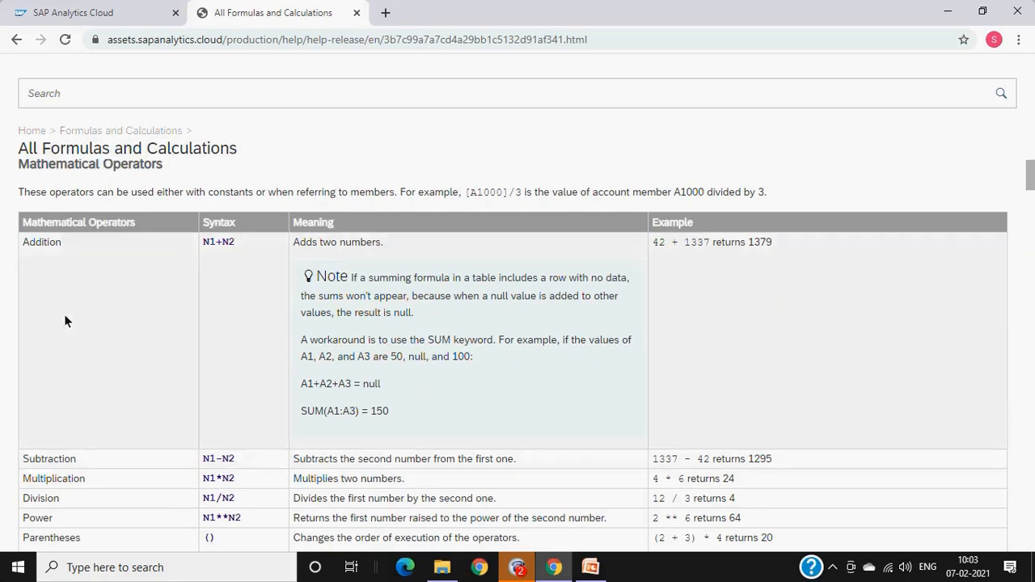
{"action": "scroll", "coordinate": [78, 504], "scroll_direction": "down", "scroll_amount": 1}
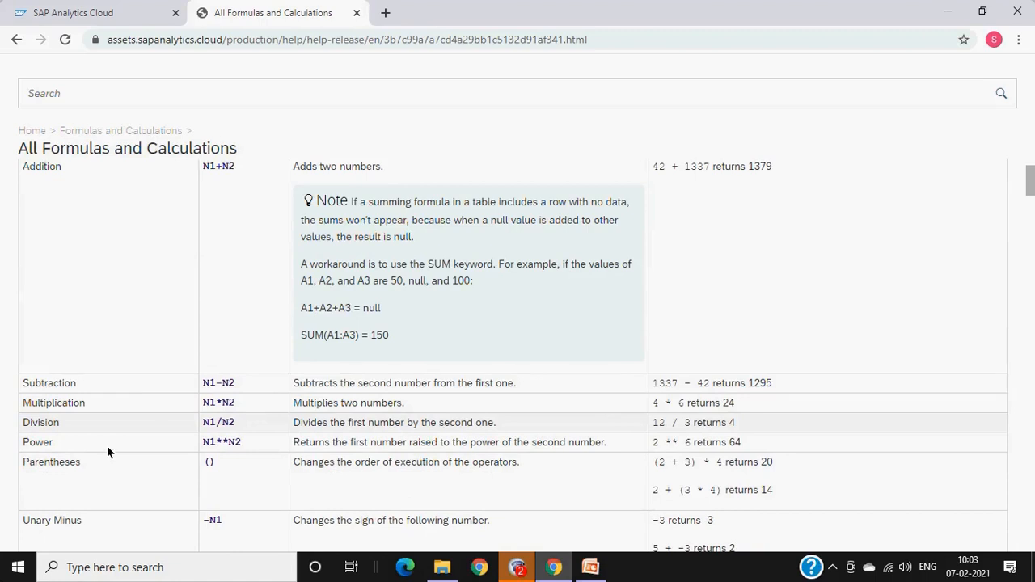
{"action": "scroll", "coordinate": [106, 446], "scroll_direction": "down", "scroll_amount": 2}
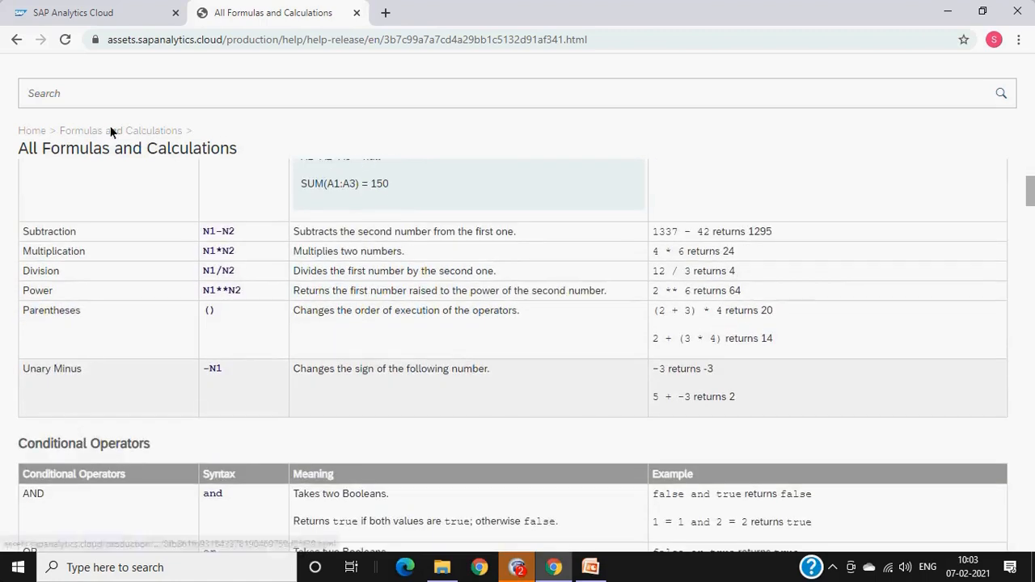
{"action": "scroll", "coordinate": [164, 398], "scroll_direction": "down", "scroll_amount": 2}
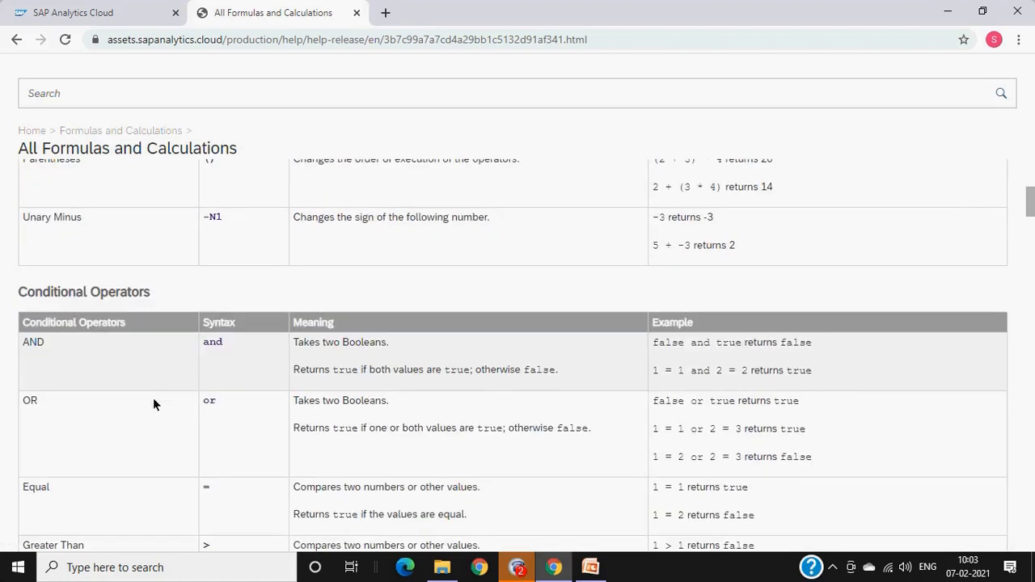
{"action": "scroll", "coordinate": [128, 465], "scroll_direction": "down", "scroll_amount": 7}
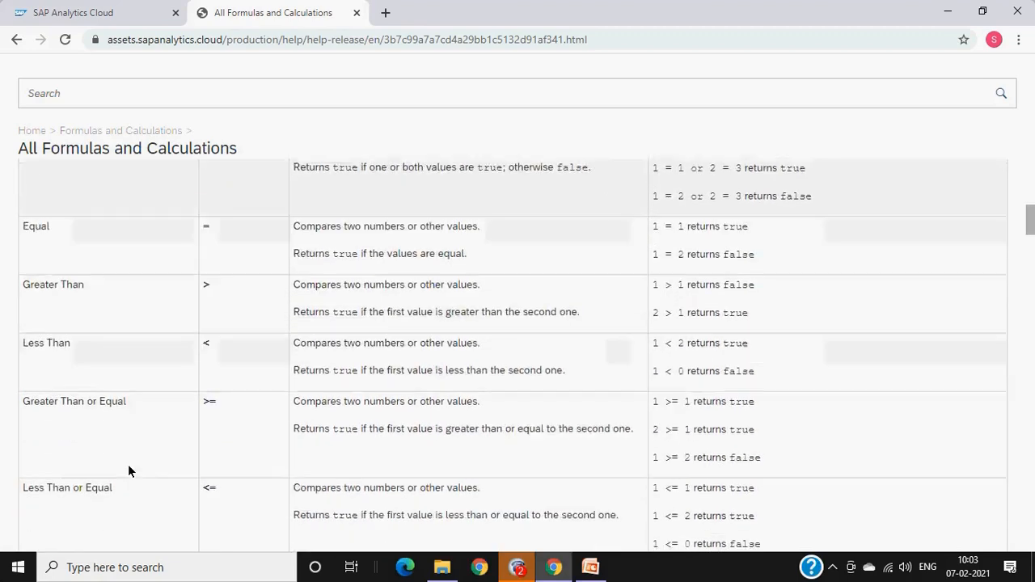
{"action": "scroll", "coordinate": [127, 464], "scroll_direction": "down", "scroll_amount": 4}
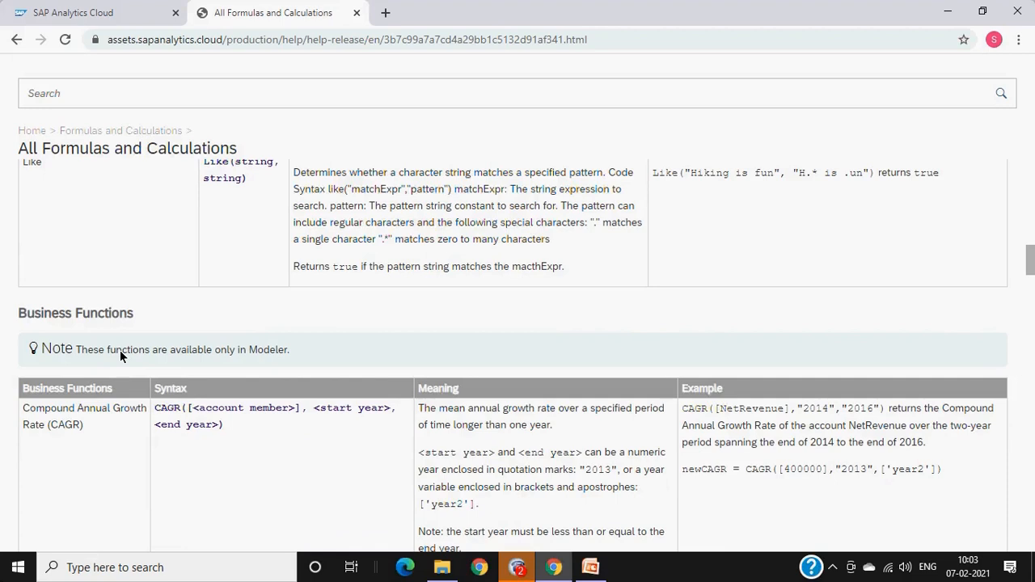
{"action": "left_click_drag", "start_coordinate": [119, 351], "coordinate": [285, 344]}
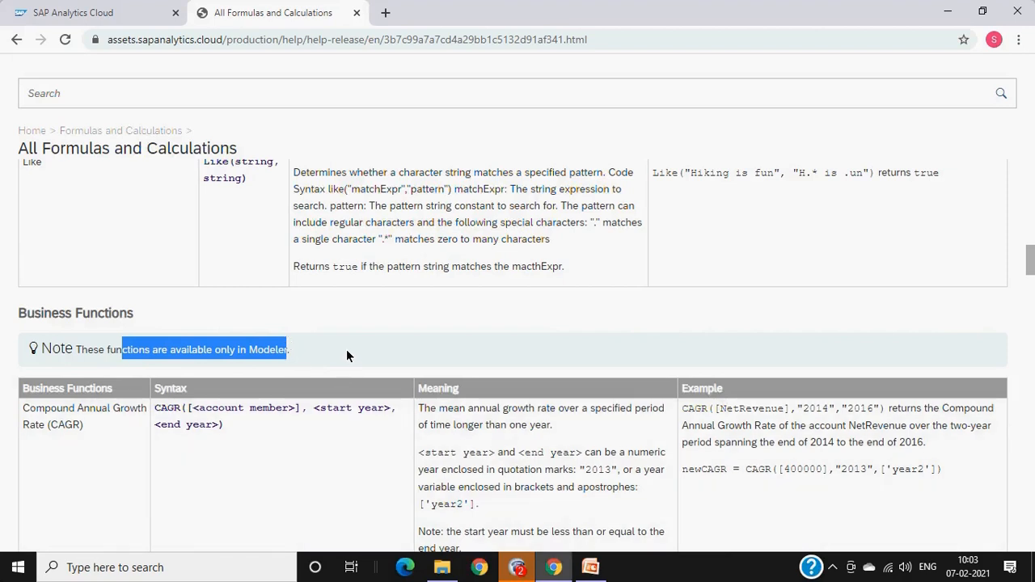
{"action": "left_click", "coordinate": [347, 351]}
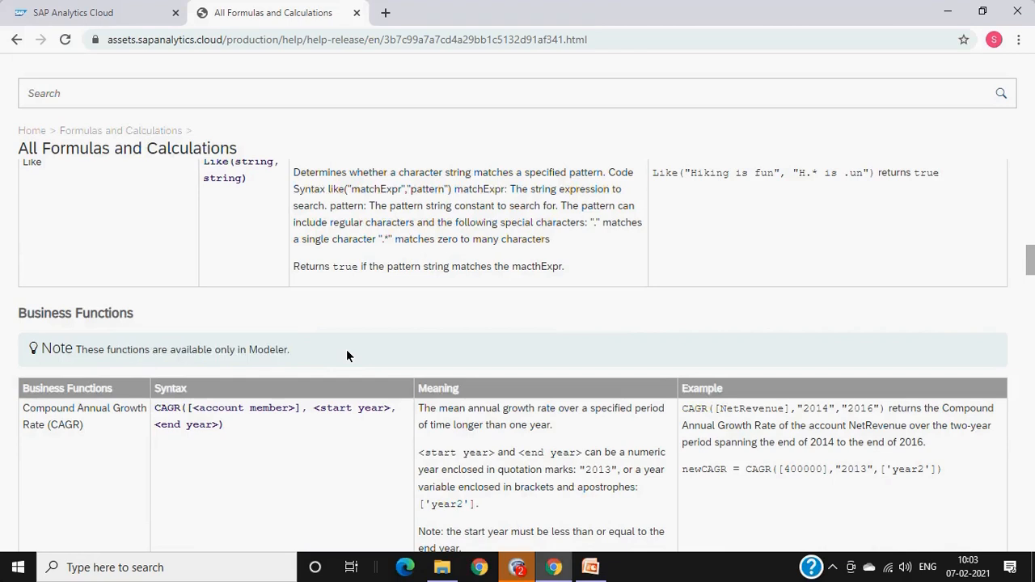
{"action": "scroll", "coordinate": [344, 353], "scroll_direction": "down", "scroll_amount": 2}
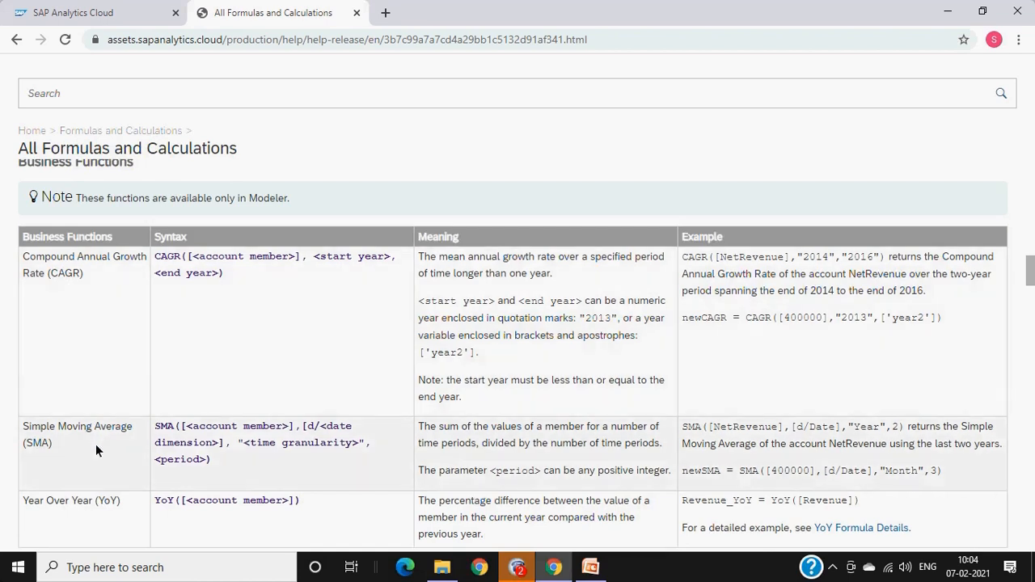
Step: Examine the remaining business functions and the lookup and reference functions Link, Lookup, Restrict and ResultLookup in the help page
{"action": "scroll", "coordinate": [95, 446], "scroll_direction": "down", "scroll_amount": 1}
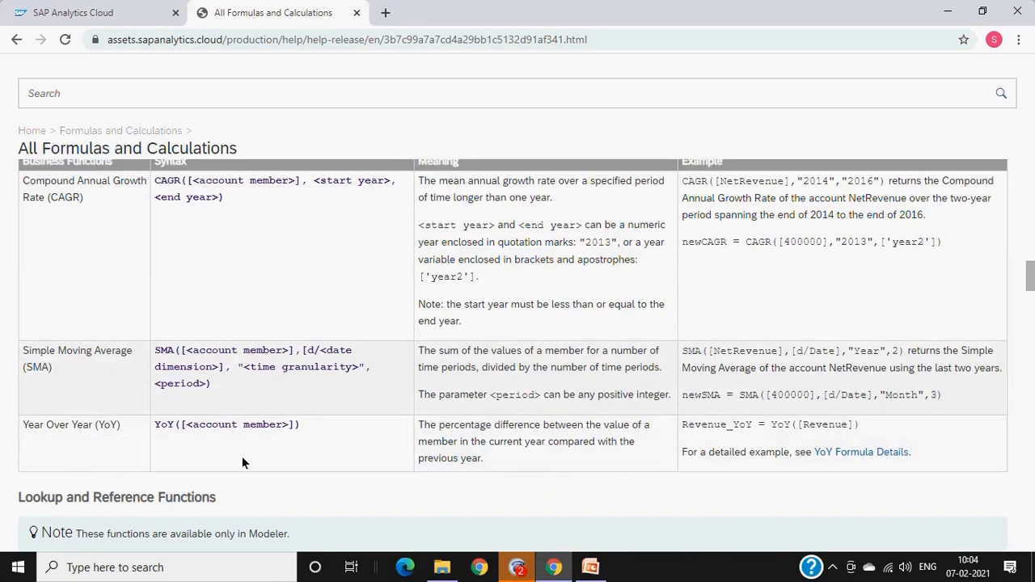
{"action": "scroll", "coordinate": [240, 456], "scroll_direction": "down", "scroll_amount": 3}
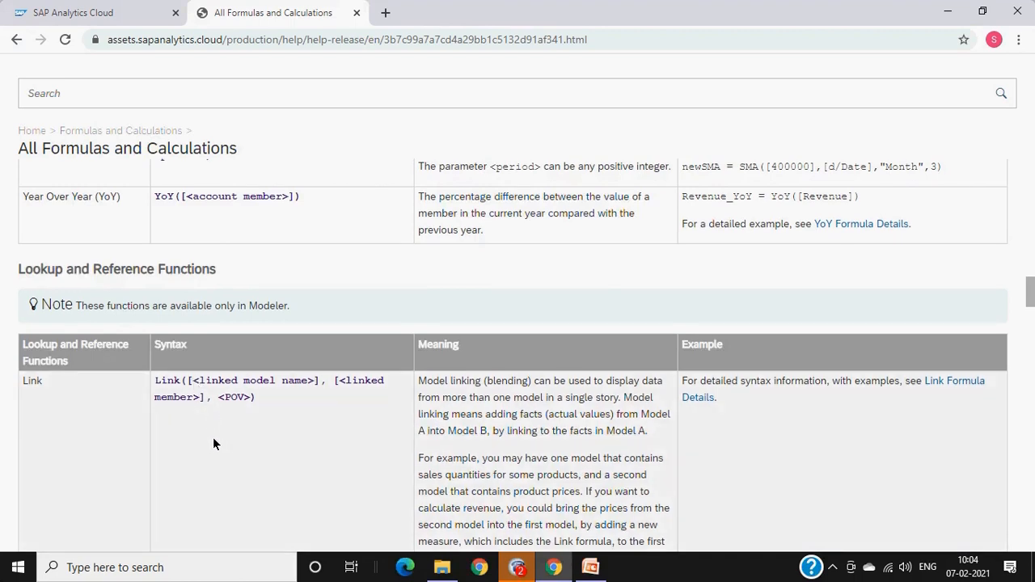
{"action": "scroll", "coordinate": [213, 440], "scroll_direction": "down", "scroll_amount": 4}
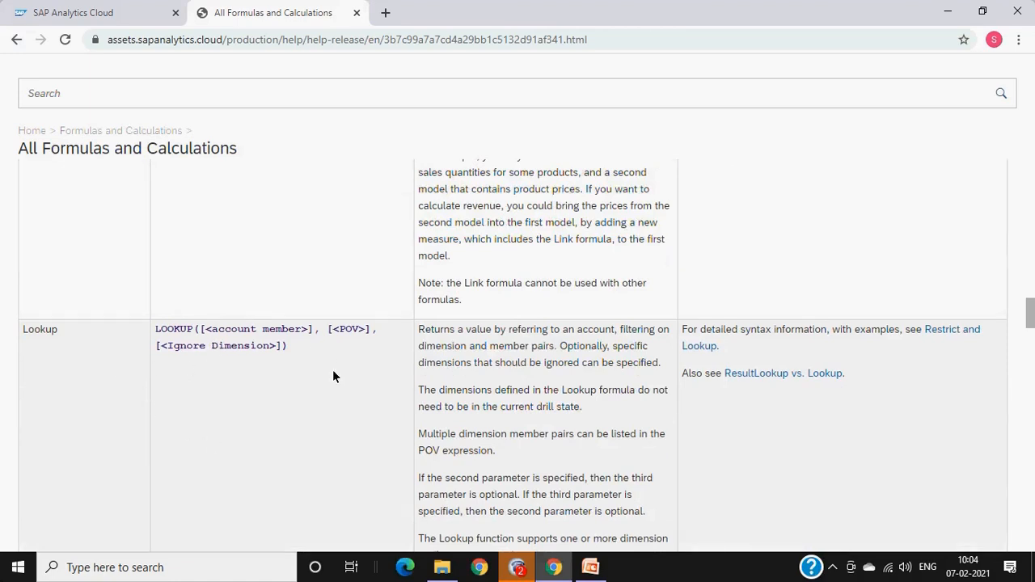
{"action": "scroll", "coordinate": [185, 403], "scroll_direction": "down", "scroll_amount": 4}
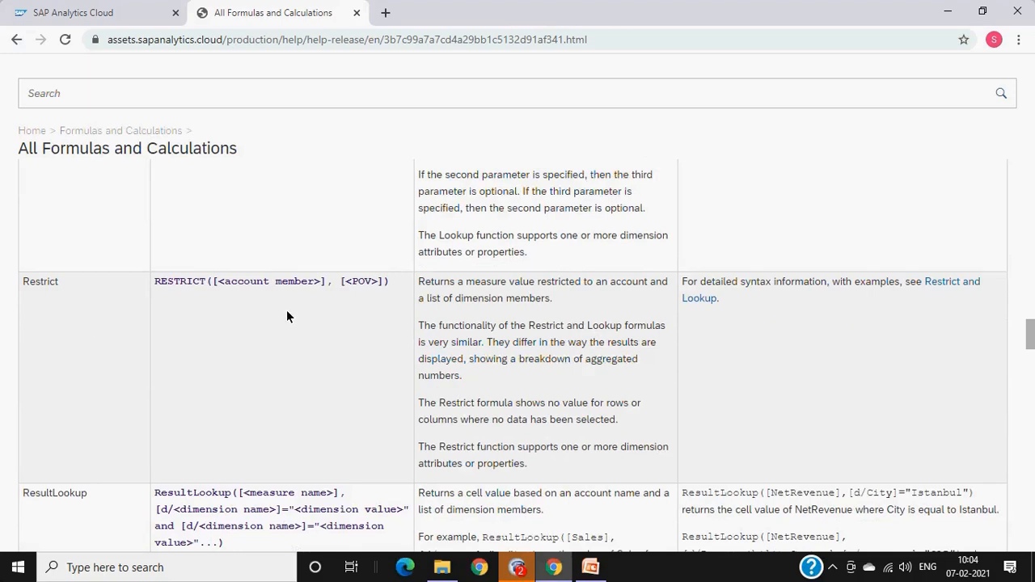
{"action": "scroll", "coordinate": [216, 343], "scroll_direction": "down", "scroll_amount": 2}
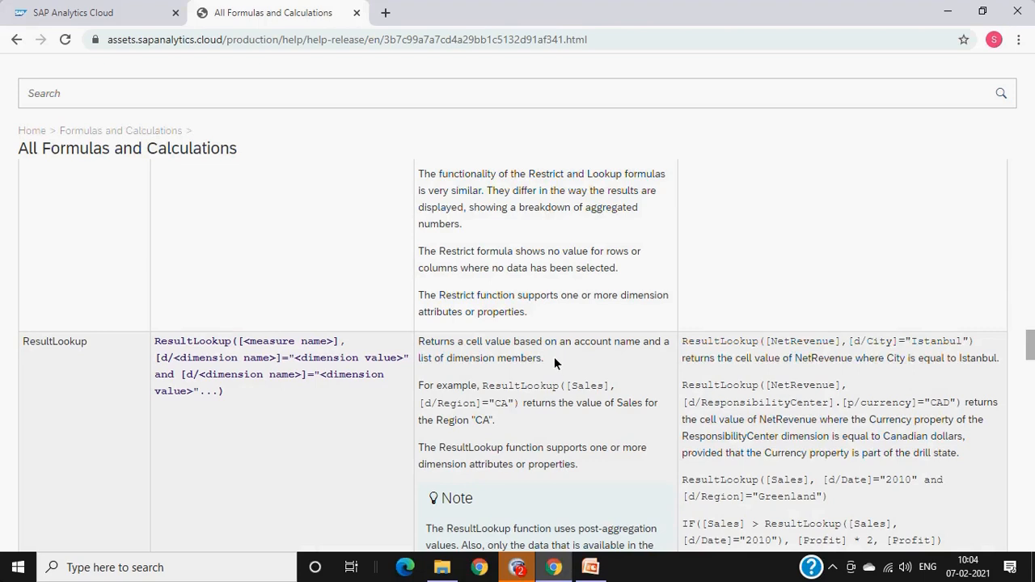
{"action": "scroll", "coordinate": [555, 363], "scroll_direction": "down", "scroll_amount": 4}
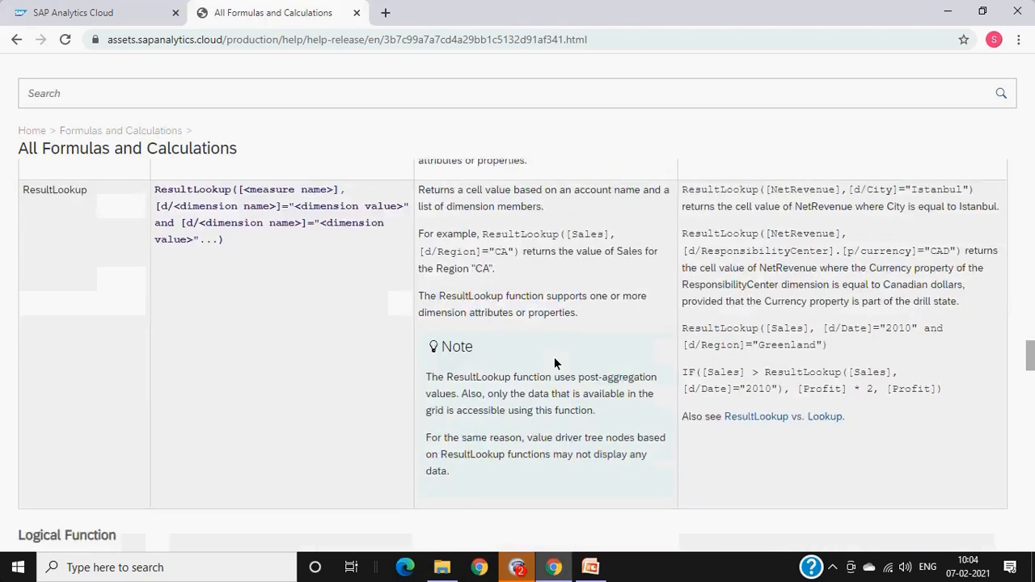
Step: Examine the logical IF functions, including the note on live data models, and the INVERSE and INVERSEIF functions
{"action": "scroll", "coordinate": [555, 363], "scroll_direction": "down", "scroll_amount": 3}
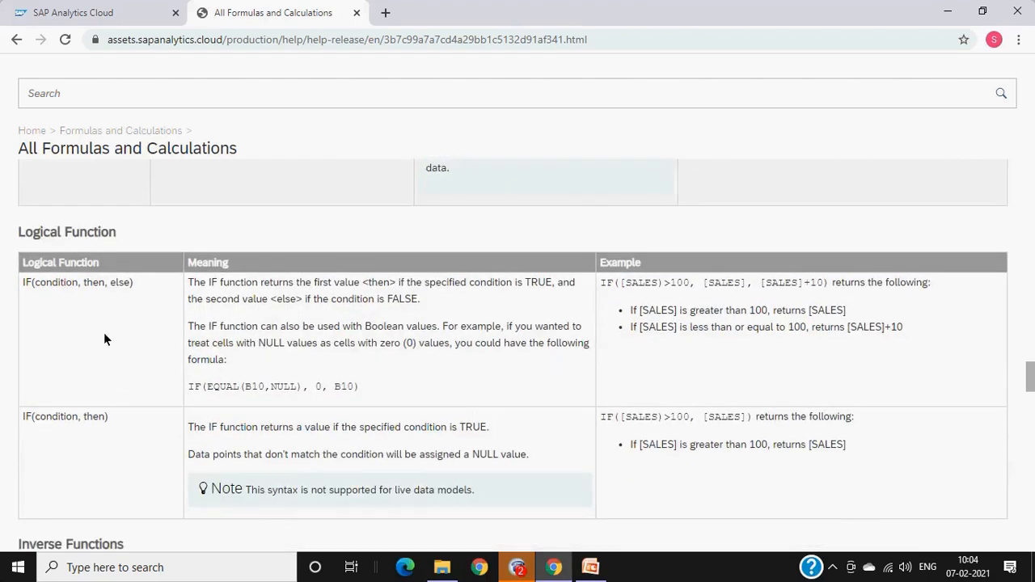
{"action": "scroll", "coordinate": [122, 459], "scroll_direction": "down", "scroll_amount": 1}
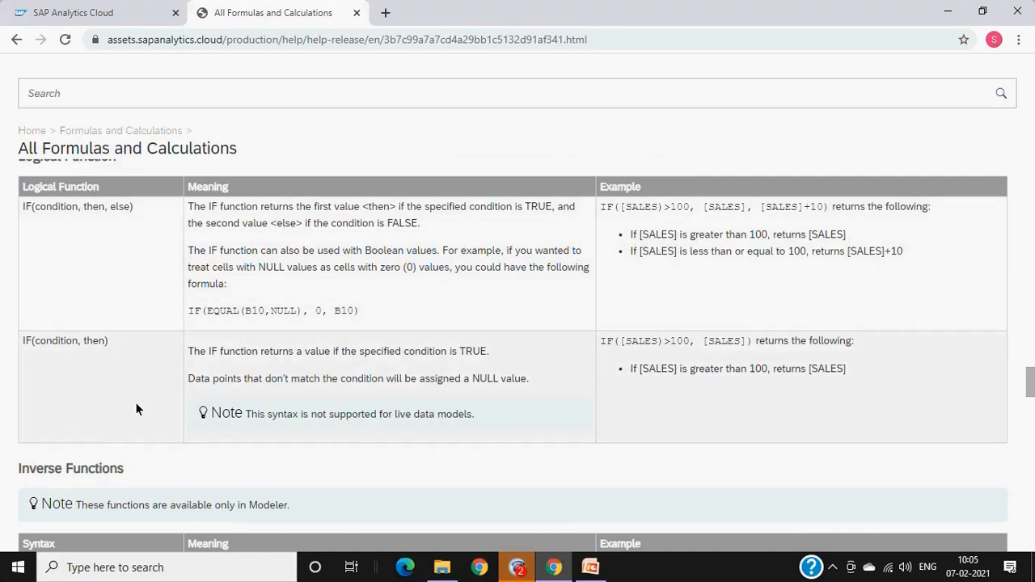
{"action": "scroll", "coordinate": [136, 409], "scroll_direction": "down", "scroll_amount": 2}
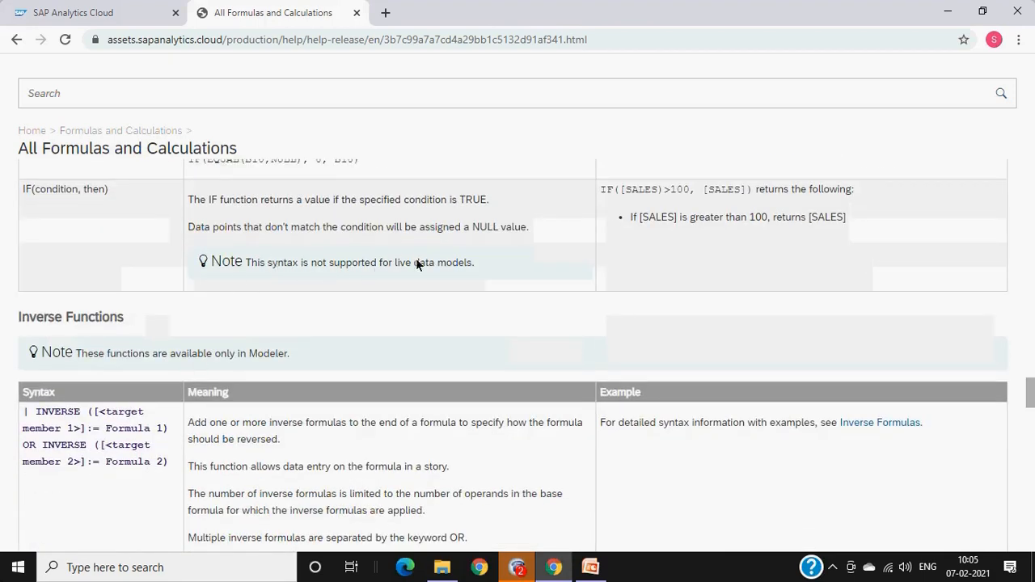
{"action": "left_click_drag", "start_coordinate": [473, 265], "coordinate": [255, 277]}
{"action": "scroll", "coordinate": [148, 287], "scroll_direction": "up", "scroll_amount": 3}
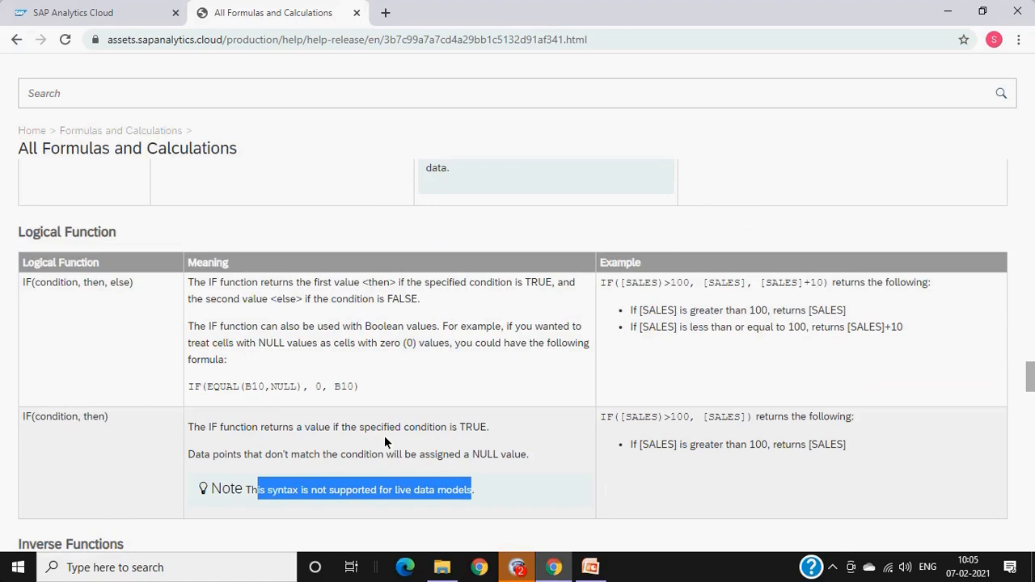
{"action": "scroll", "coordinate": [384, 441], "scroll_direction": "down", "scroll_amount": 4}
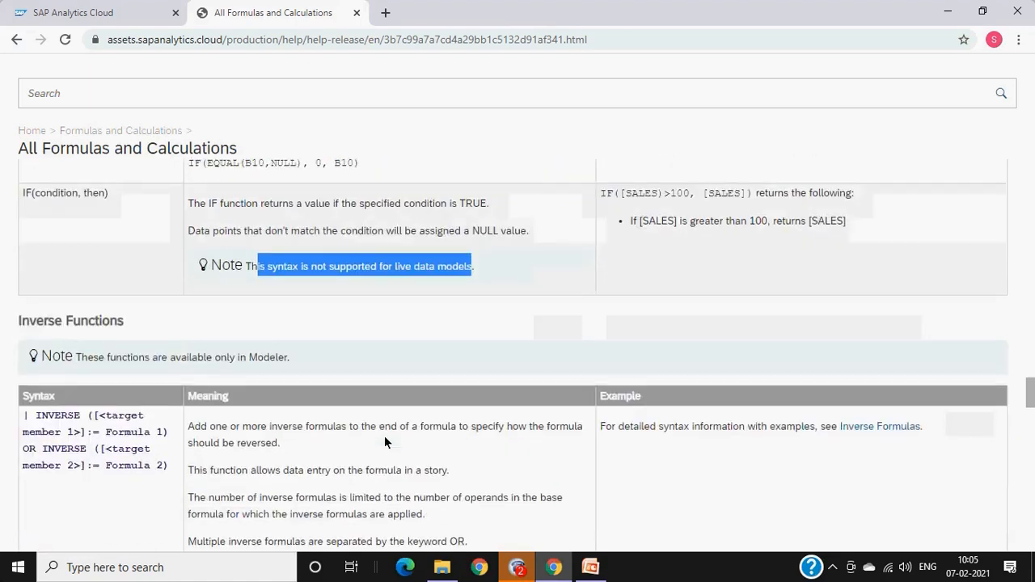
{"action": "scroll", "coordinate": [384, 440], "scroll_direction": "down", "scroll_amount": 1}
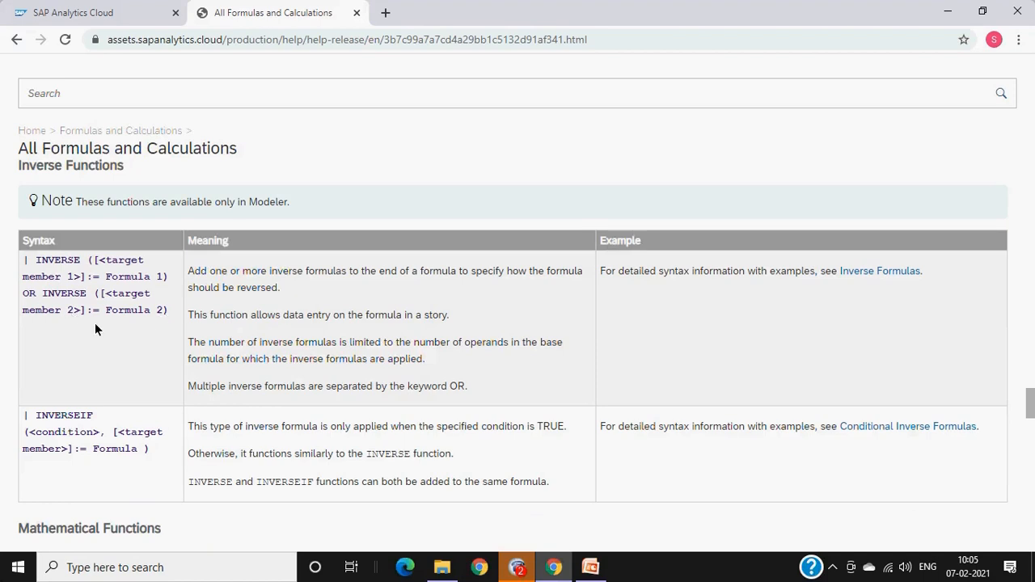
{"action": "scroll", "coordinate": [94, 322], "scroll_direction": "down", "scroll_amount": 1}
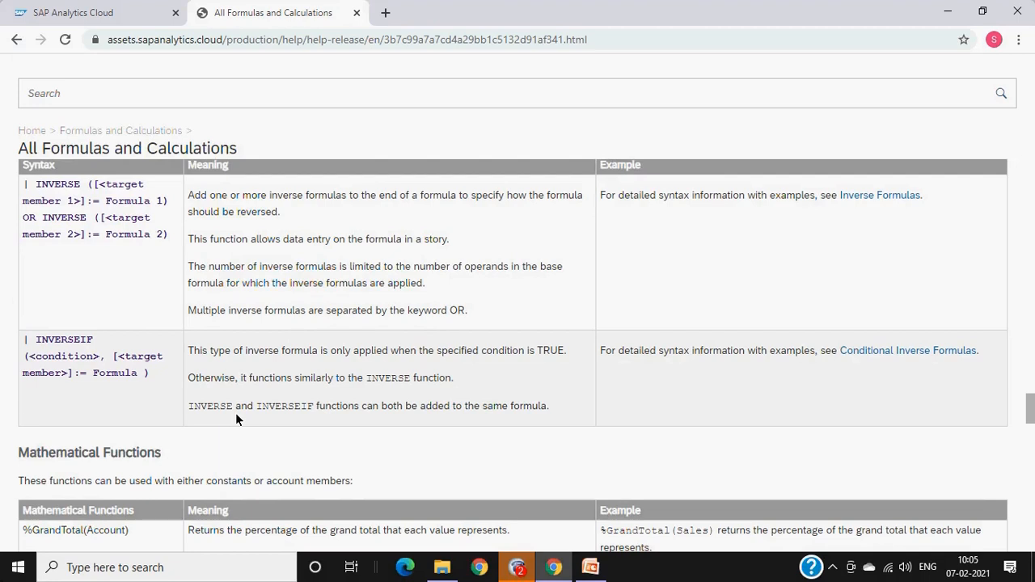
Step: Examine the mathematical functions and the string functions with their meanings and examples in the help page
{"action": "scroll", "coordinate": [236, 415], "scroll_direction": "down", "scroll_amount": 4}
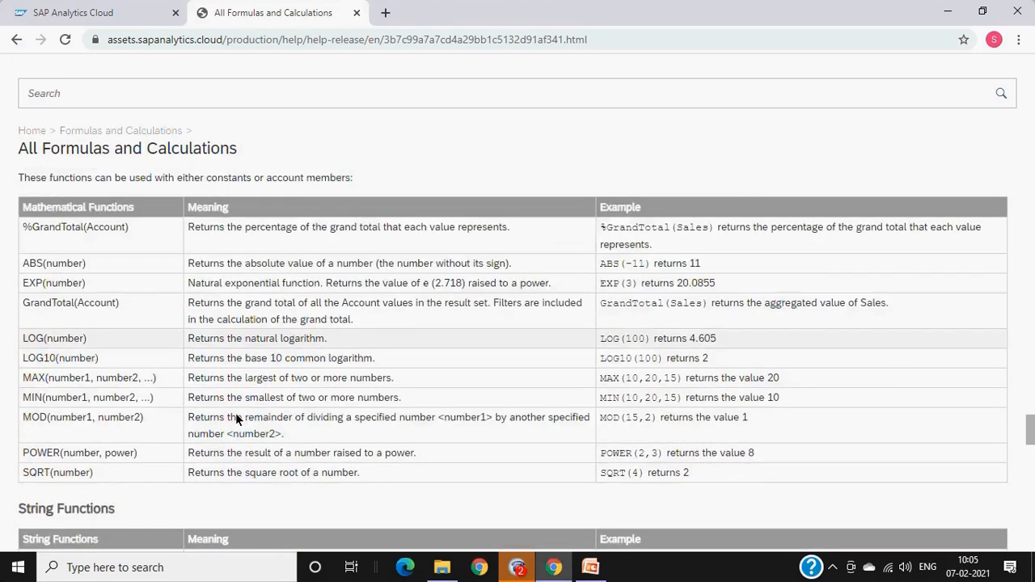
{"action": "scroll", "coordinate": [236, 418], "scroll_direction": "up", "scroll_amount": 1}
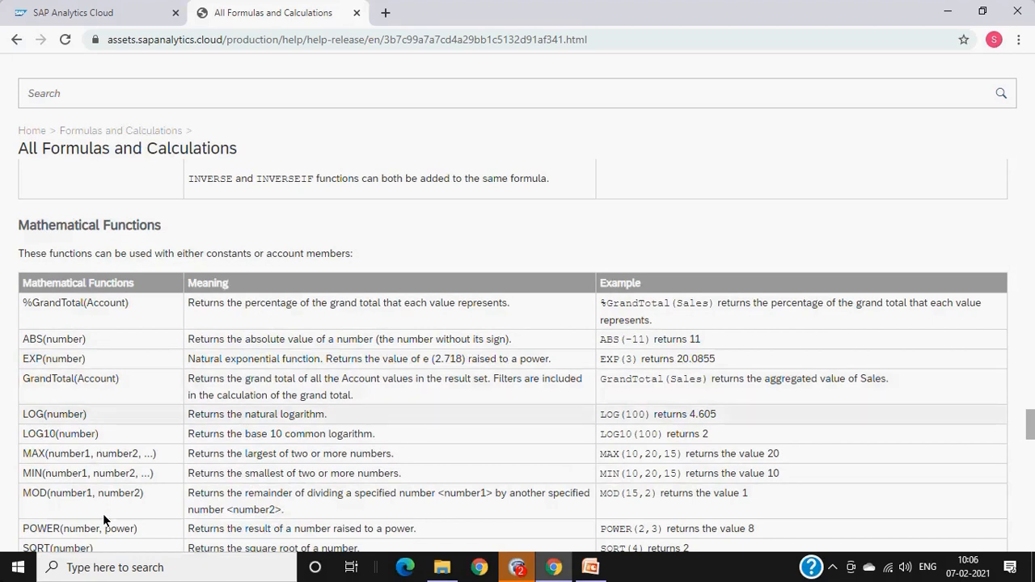
{"action": "scroll", "coordinate": [103, 513], "scroll_direction": "down", "scroll_amount": 3}
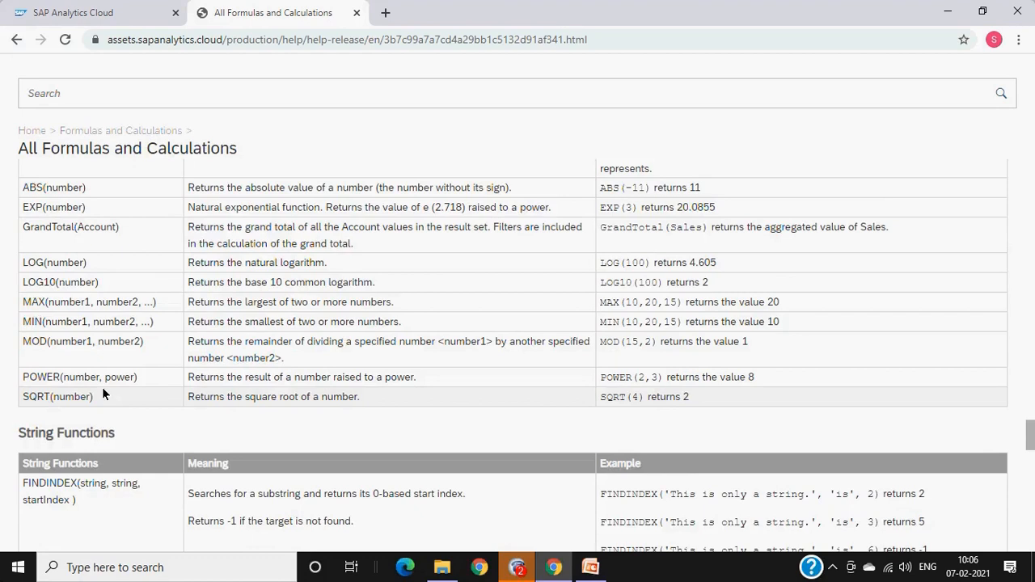
{"action": "scroll", "coordinate": [101, 386], "scroll_direction": "down", "scroll_amount": 2}
{"action": "scroll", "coordinate": [102, 386], "scroll_direction": "down", "scroll_amount": 1}
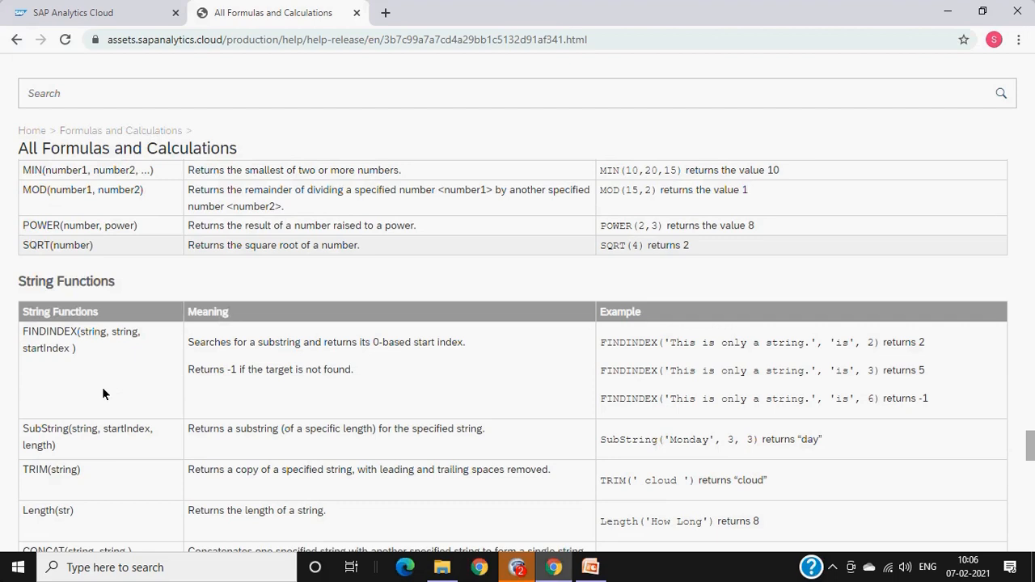
{"action": "scroll", "coordinate": [102, 387], "scroll_direction": "down", "scroll_amount": 1}
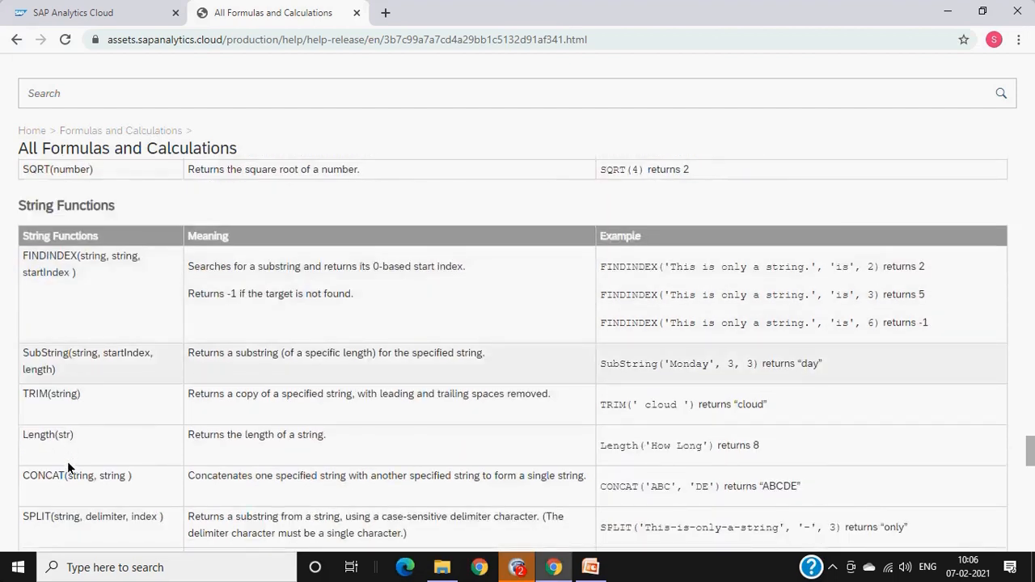
{"action": "scroll", "coordinate": [67, 465], "scroll_direction": "down", "scroll_amount": 4}
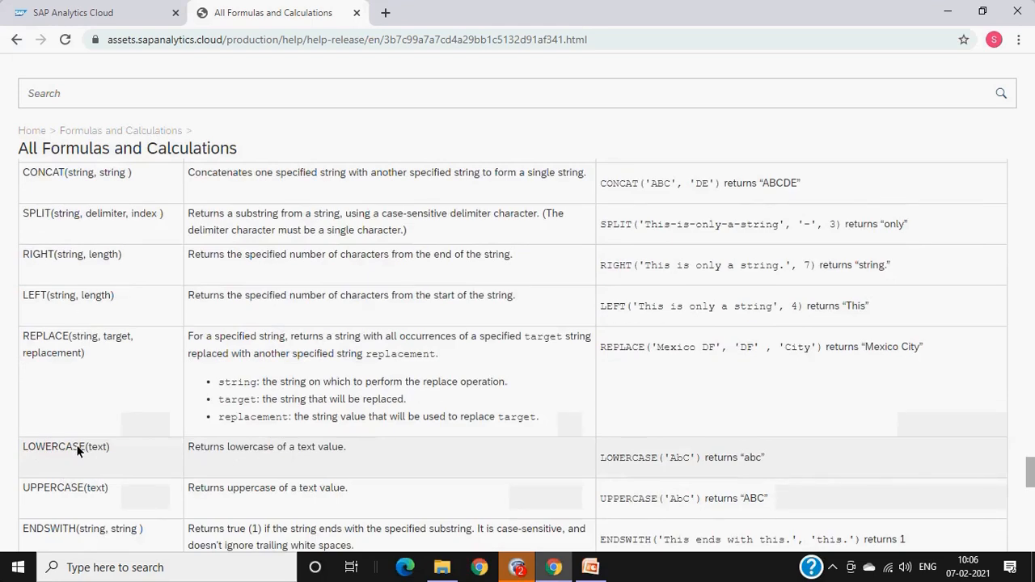
Step: Examine the conversion functions and the Datediff date and time function, including its number-of-days calculation example
{"action": "scroll", "coordinate": [77, 451], "scroll_direction": "down", "scroll_amount": 5}
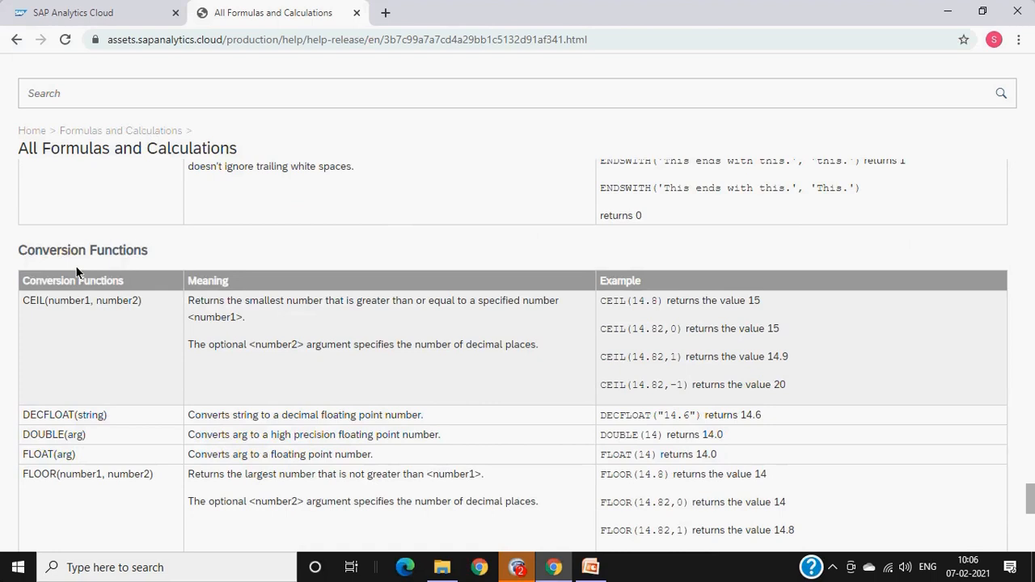
{"action": "scroll", "coordinate": [77, 272], "scroll_direction": "down", "scroll_amount": 1}
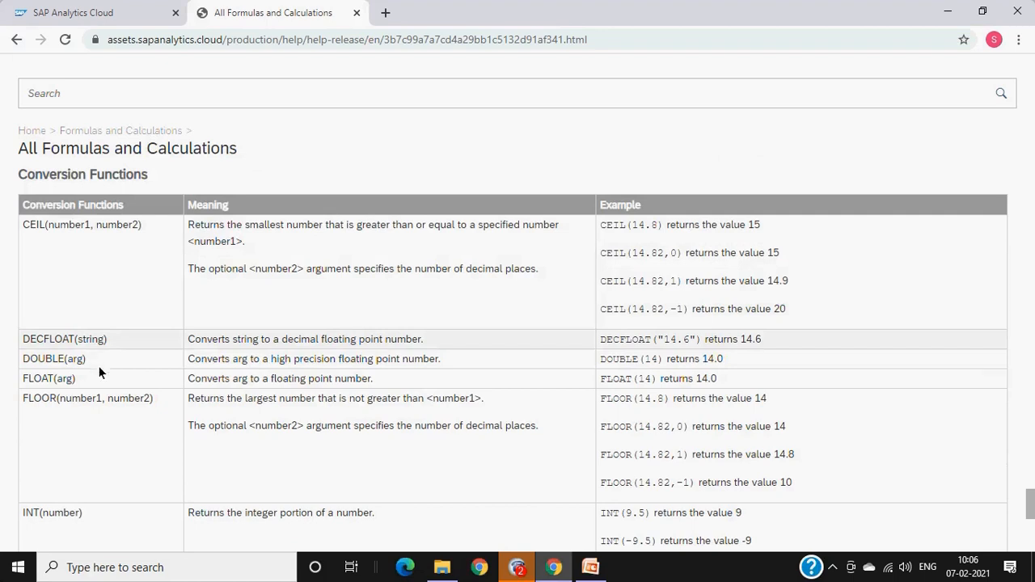
{"action": "scroll", "coordinate": [106, 437], "scroll_direction": "down", "scroll_amount": 4}
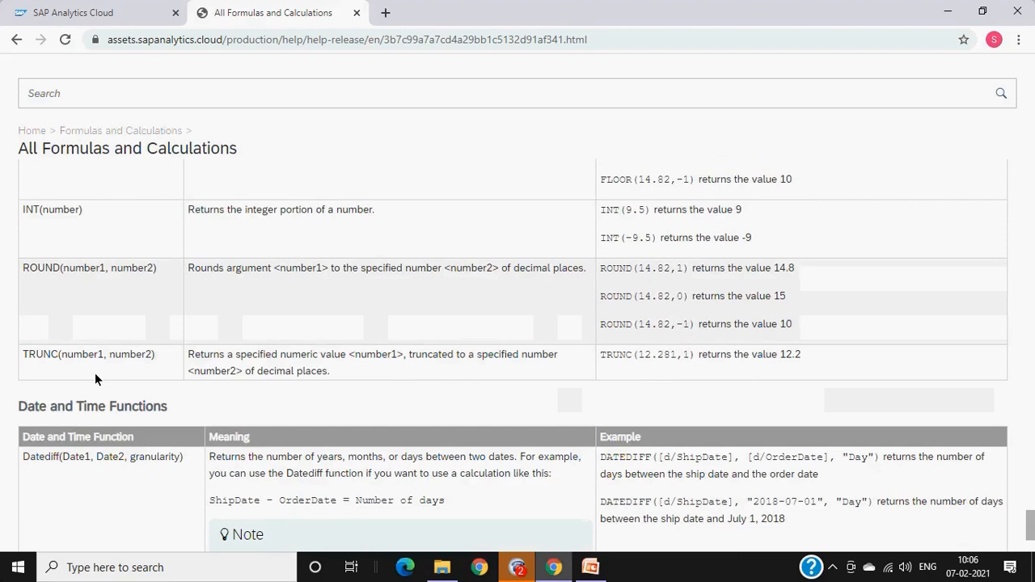
{"action": "scroll", "coordinate": [95, 374], "scroll_direction": "down", "scroll_amount": 2}
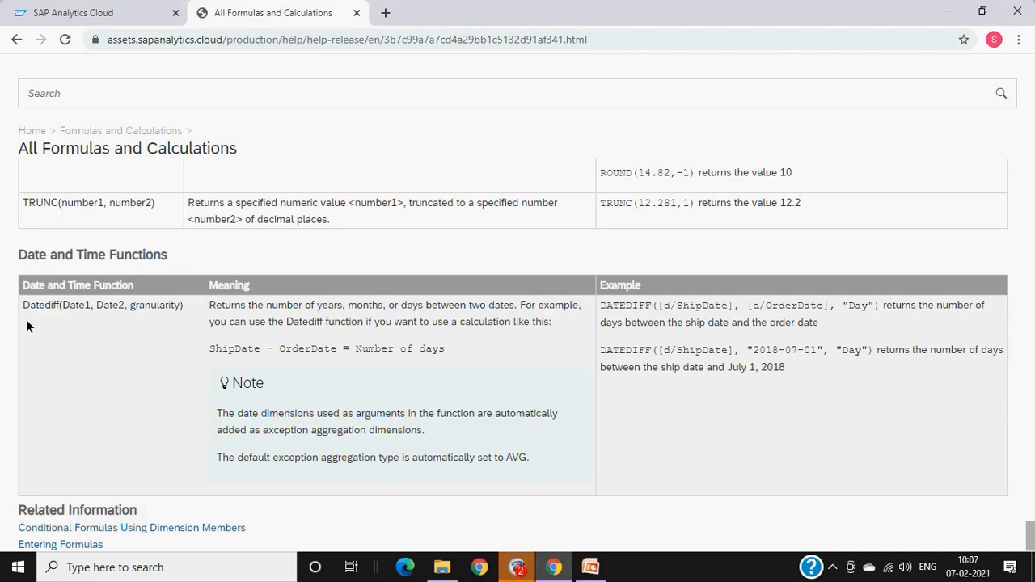
{"action": "left_click_drag", "start_coordinate": [357, 350], "coordinate": [444, 352]}
{"action": "scroll", "coordinate": [396, 427], "scroll_direction": "down", "scroll_amount": 1}
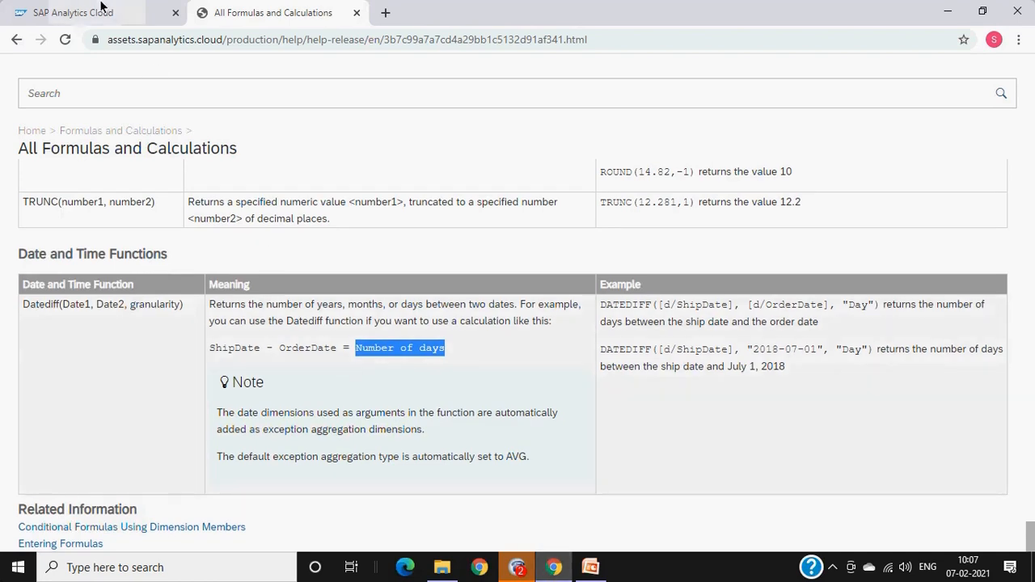
Step: Compare the functions offered in the SAP Analytics Cloud Calculated Columns dialog with those documented in the help page
{"action": "left_click", "coordinate": [73, 12]}
{"action": "mouse_move", "coordinate": [845, 361]}
{"action": "left_mouse_down"}
{"action": "mouse_move", "coordinate": [843, 215]}
{"action": "mouse_move", "coordinate": [855, 308]}
{"action": "mouse_move", "coordinate": [843, 377]}
{"action": "left_mouse_up"}
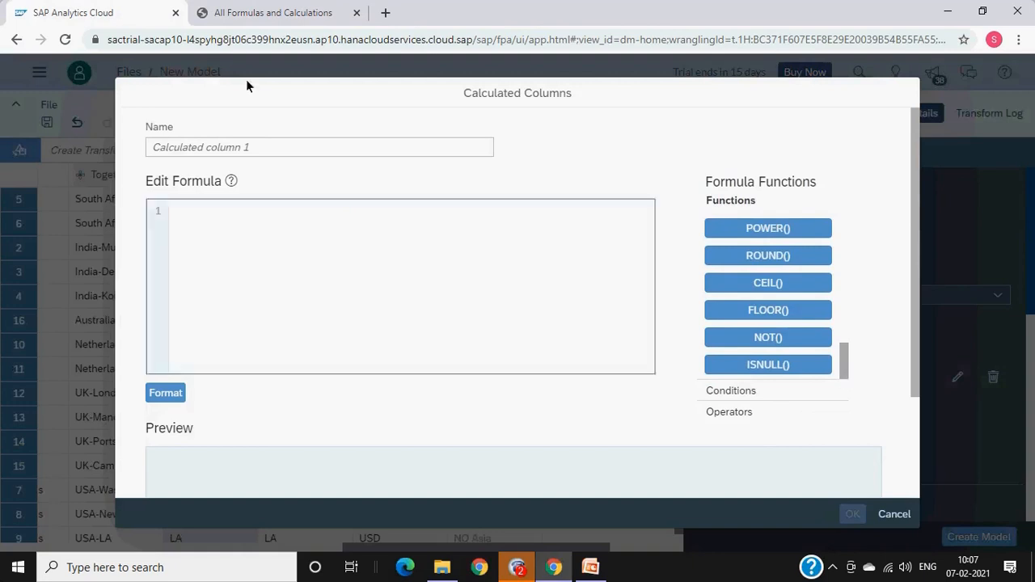
{"action": "left_click", "coordinate": [259, 10]}
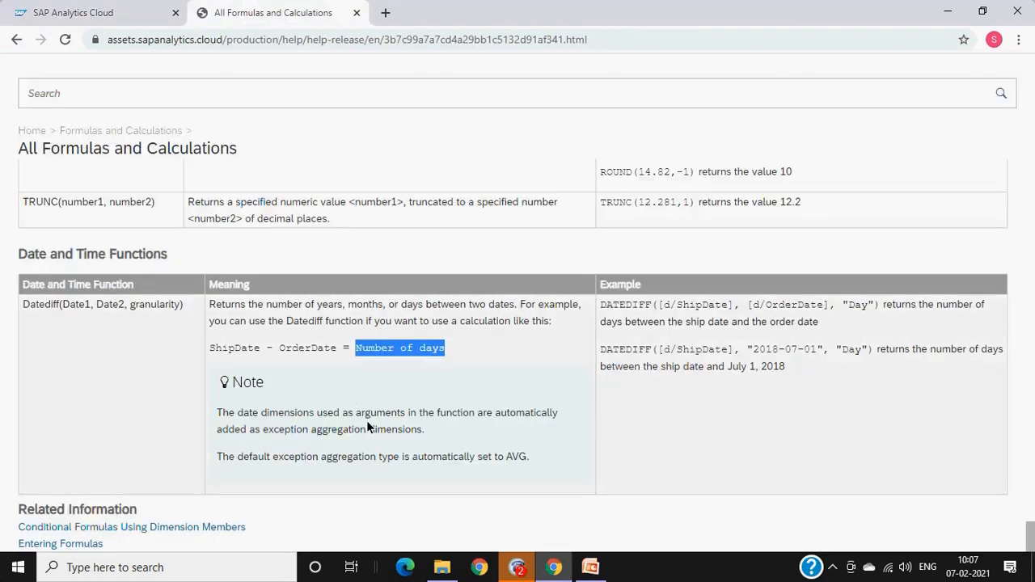
{"action": "scroll", "coordinate": [535, 409], "scroll_direction": "up", "scroll_amount": 4}
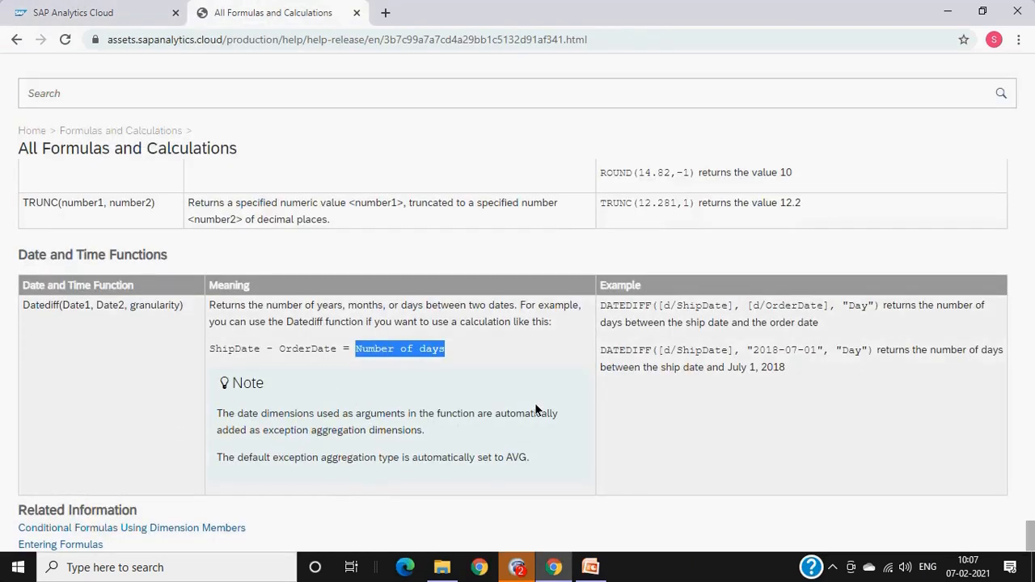
{"action": "scroll", "coordinate": [535, 403], "scroll_direction": "up", "scroll_amount": 3}
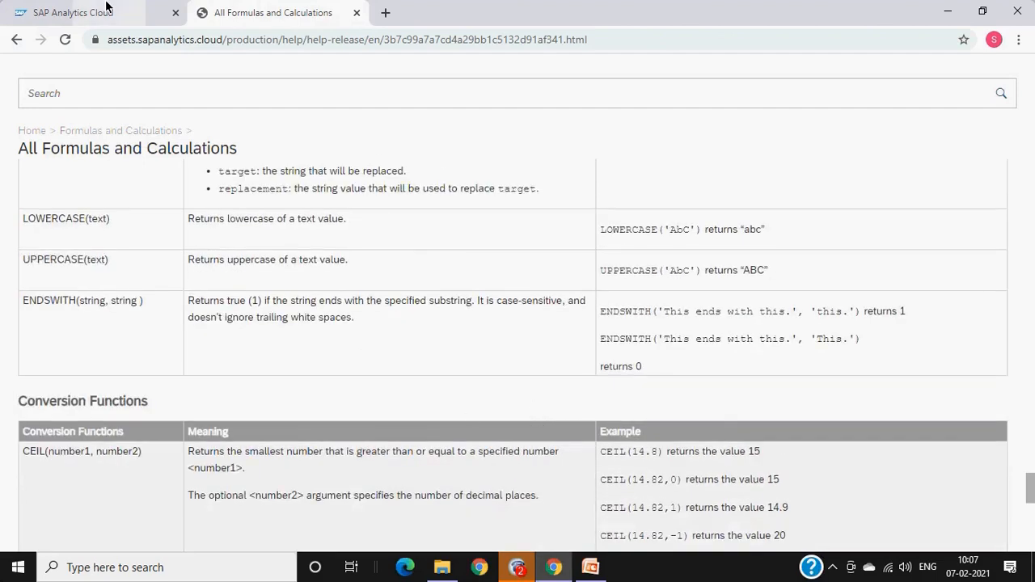
{"action": "left_click", "coordinate": [114, 10]}
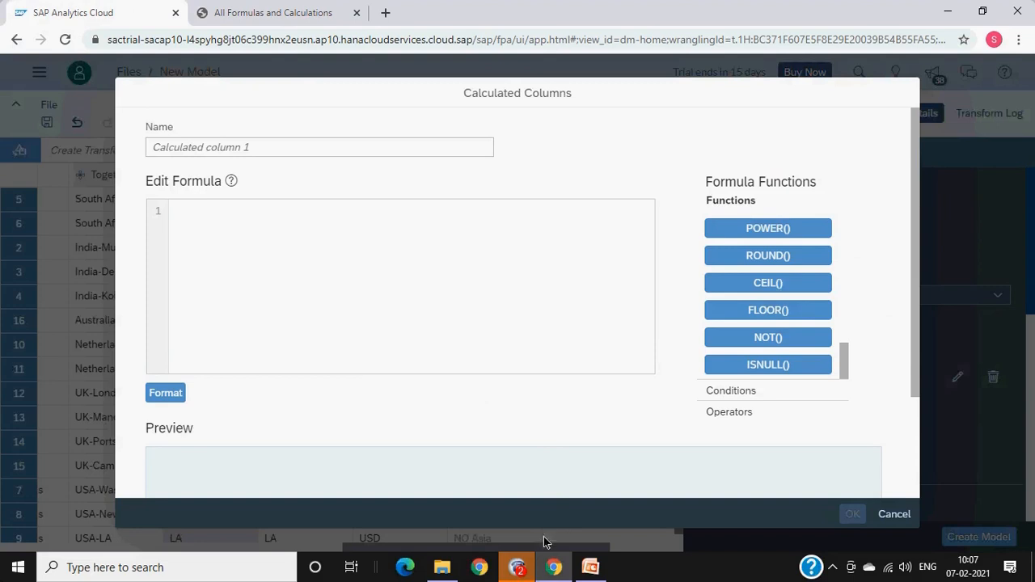
Step: Switch to the SAC-Modelling-Day 2 presentation in PowerPoint and view the Combine Data slide
{"action": "left_click", "coordinate": [521, 569]}
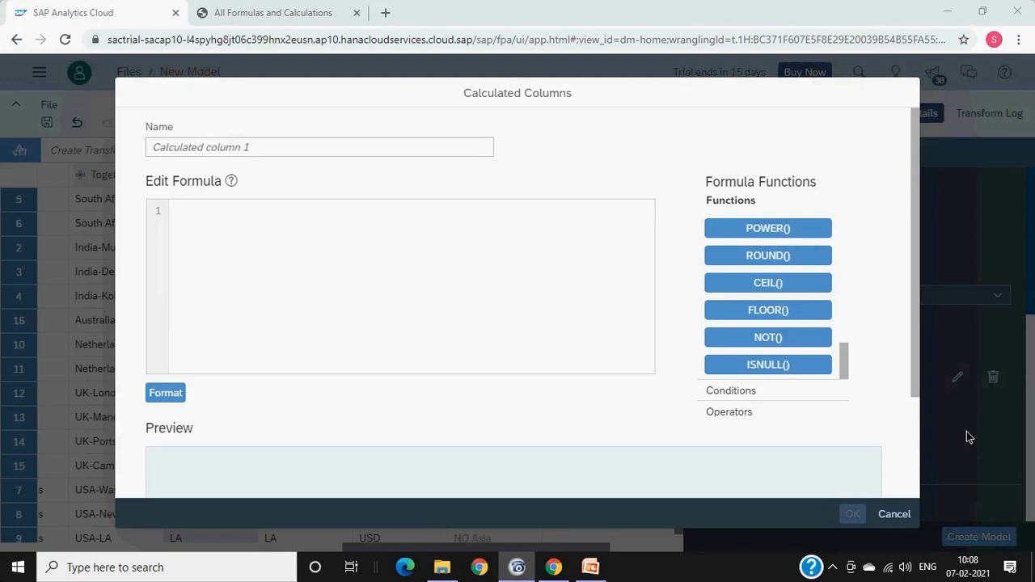
{"action": "left_click", "coordinate": [591, 568]}
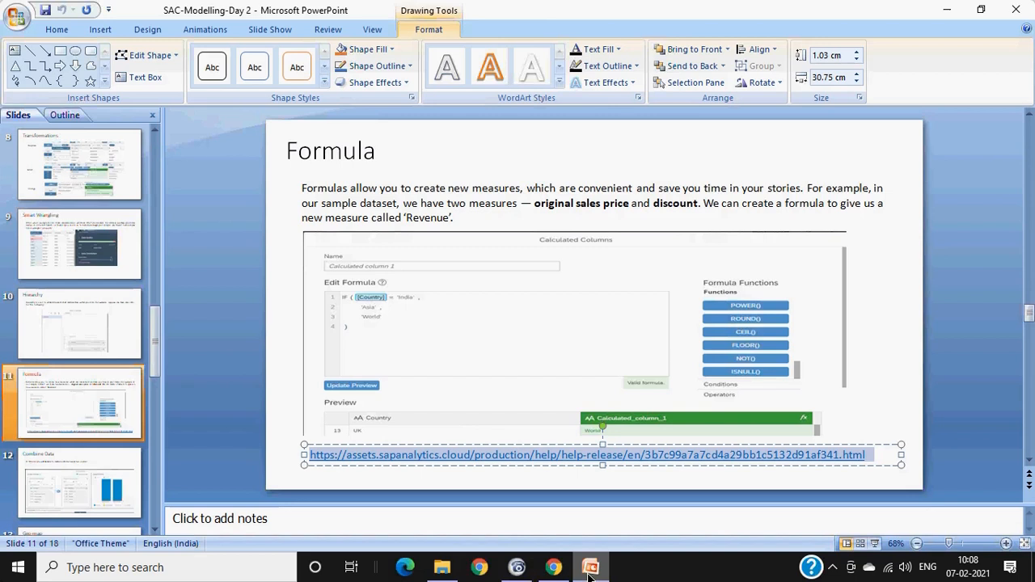
{"action": "left_click", "coordinate": [60, 481]}
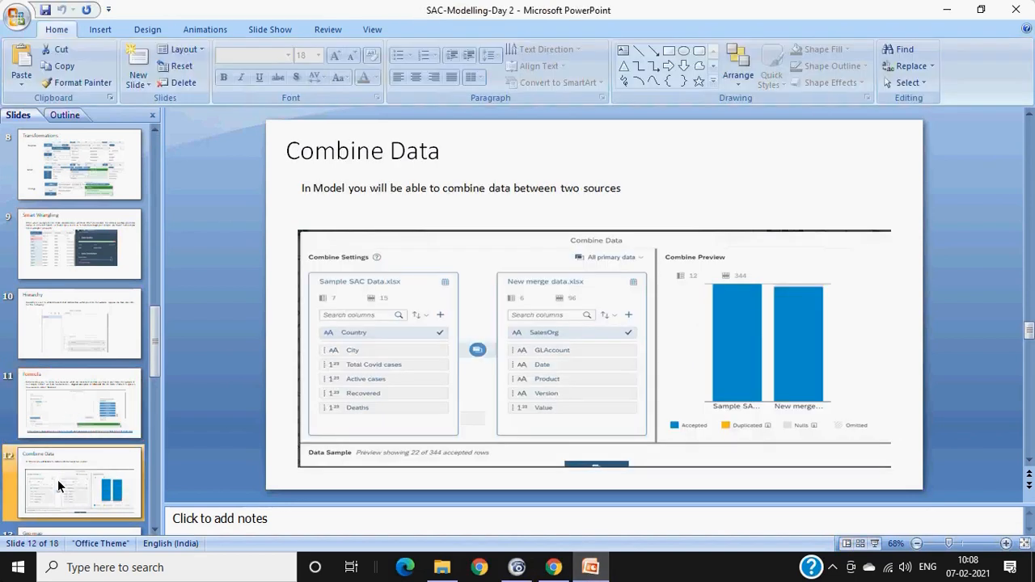
{"action": "scroll", "coordinate": [58, 480], "scroll_direction": "down", "scroll_amount": 1}
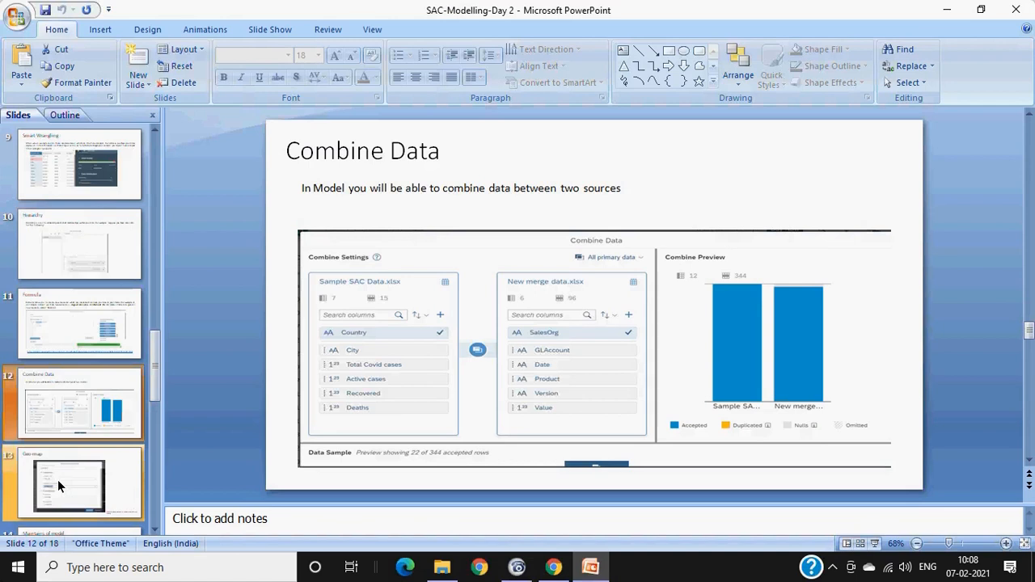
Step: Switch back to SAP Analytics Cloud in Chrome and cancel the empty calculated column
{"action": "left_click", "coordinate": [554, 568]}
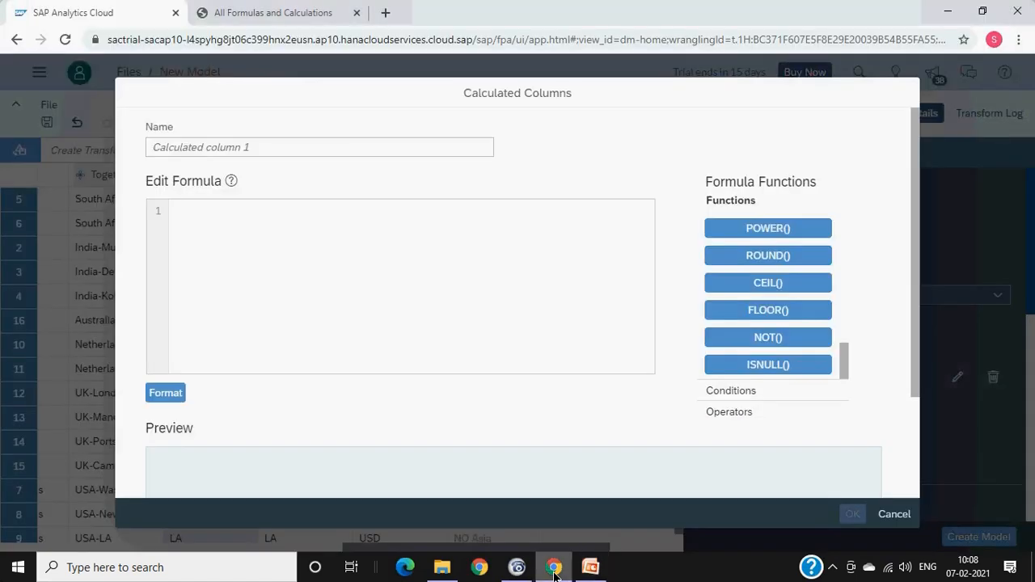
{"action": "left_click", "coordinate": [902, 515]}
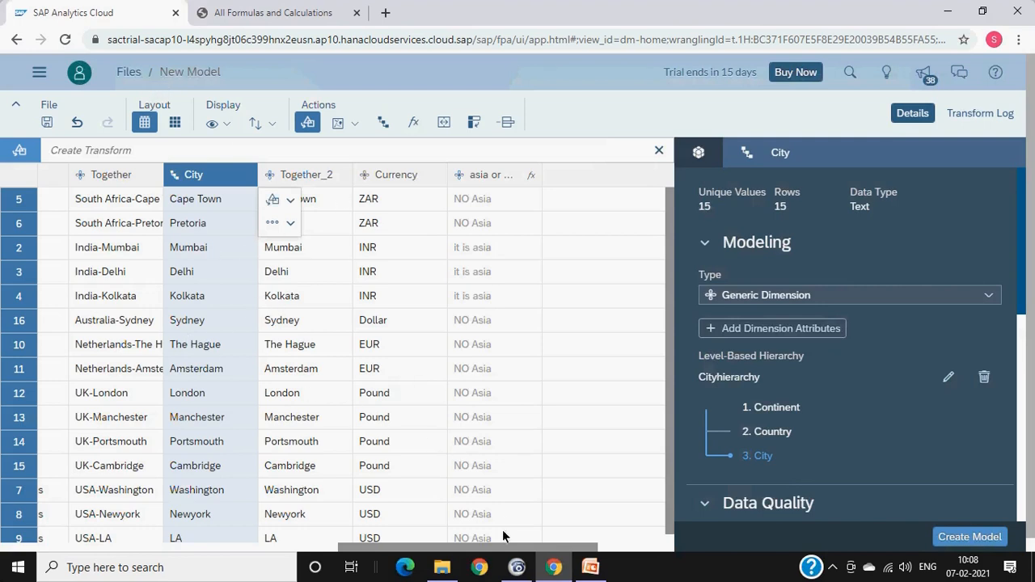
Step: Show the dataset's columns in the card layout and confirm creating the model from the edited data
{"action": "left_click_drag", "start_coordinate": [515, 551], "coordinate": [206, 573]}
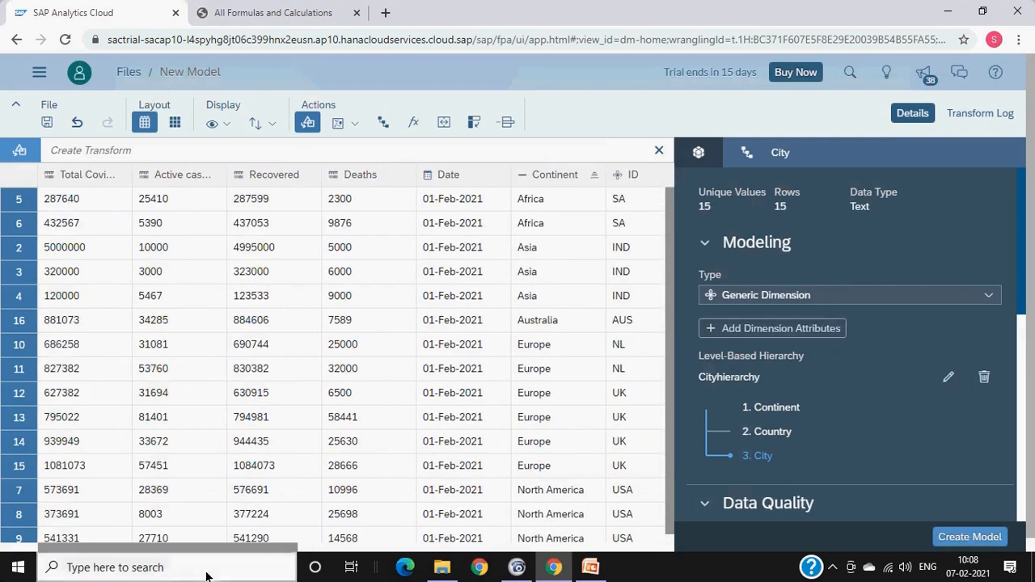
{"action": "left_click", "coordinate": [173, 122]}
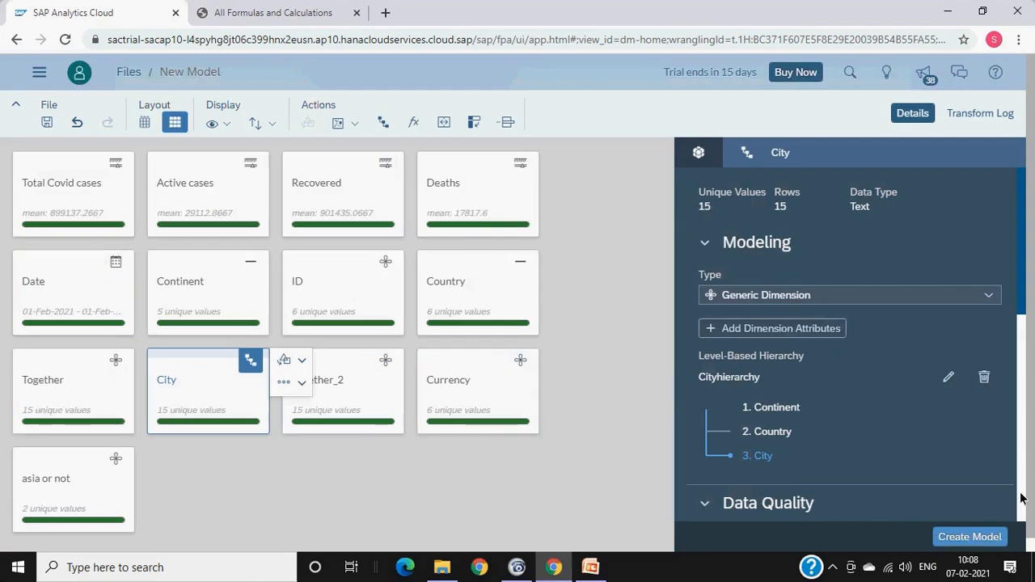
{"action": "left_click", "coordinate": [979, 541]}
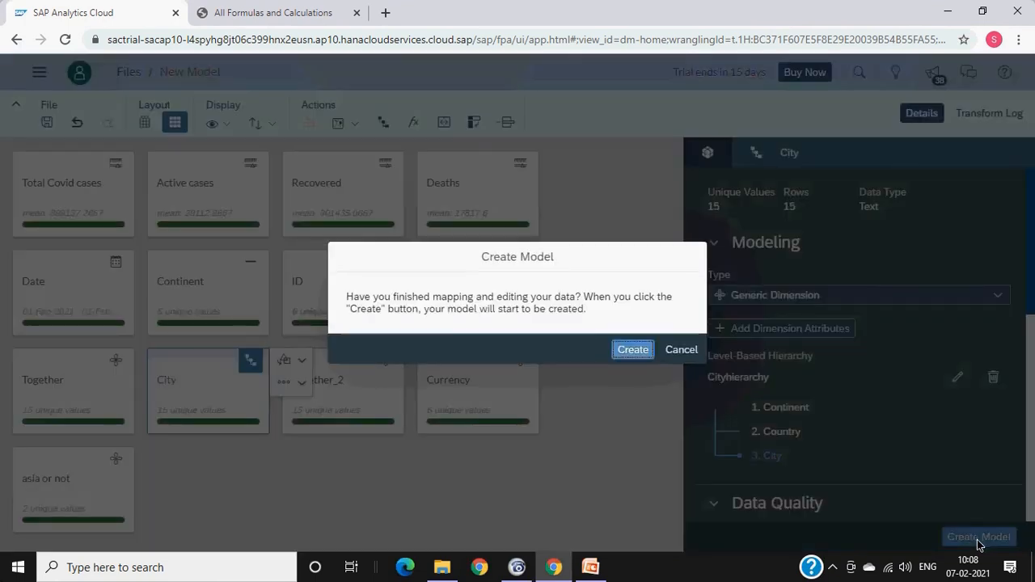
{"action": "left_click", "coordinate": [634, 349]}
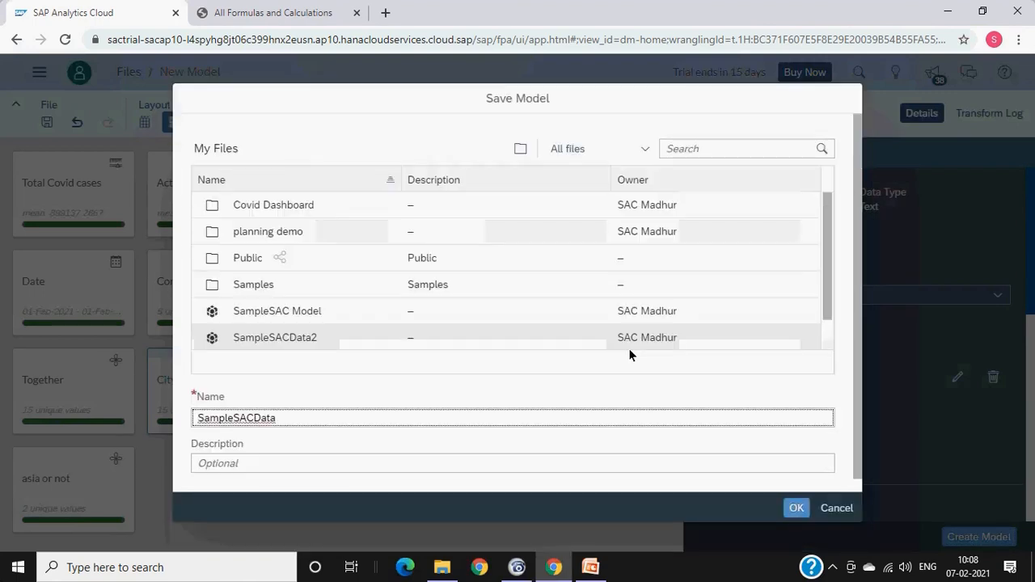
Step: Save the model in the Week 2 folder under Public with the name SampleSACData0702
{"action": "left_click", "coordinate": [241, 255]}
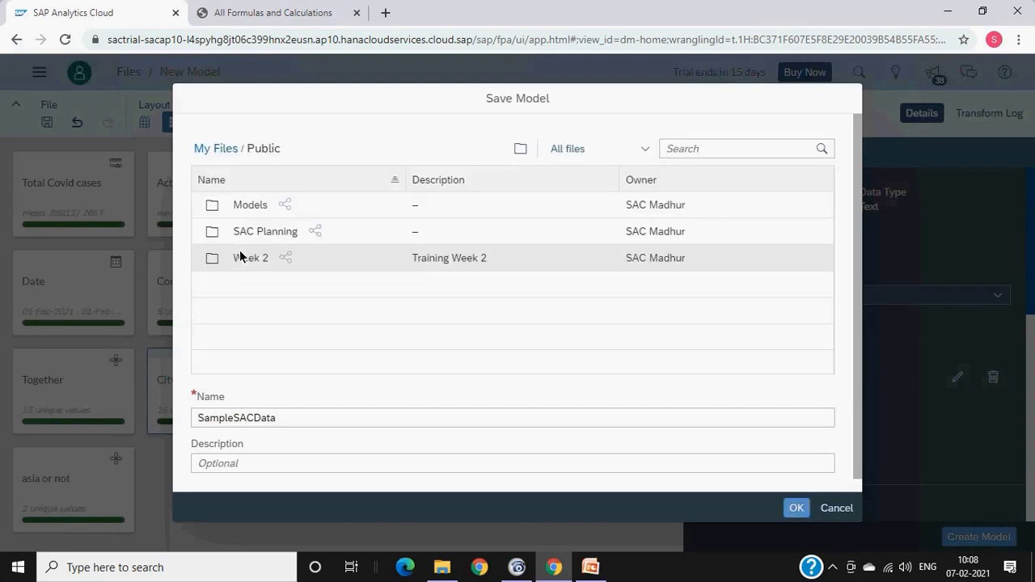
{"action": "left_click", "coordinate": [251, 260]}
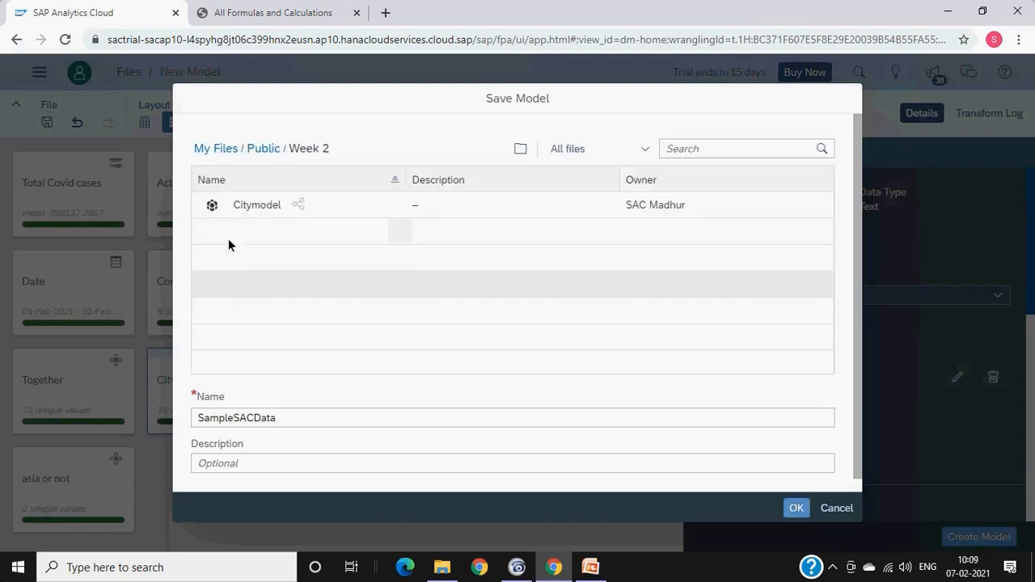
{"action": "left_click", "coordinate": [303, 426]}
{"action": "type", "text": "12"}
{"action": "key", "text": "BackSpace"}
{"action": "type", "text": "0702"}
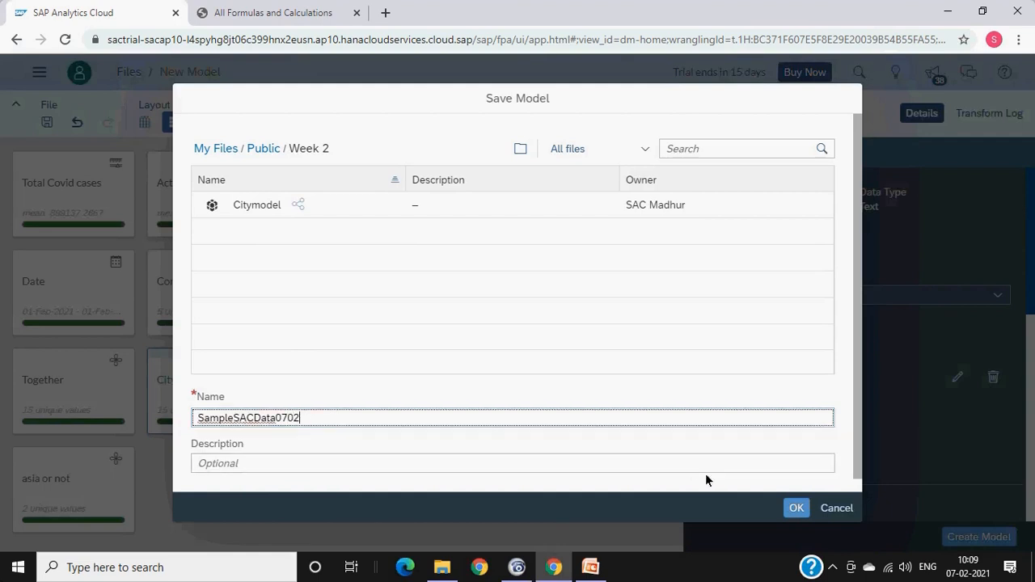
{"action": "left_click", "coordinate": [794, 507]}
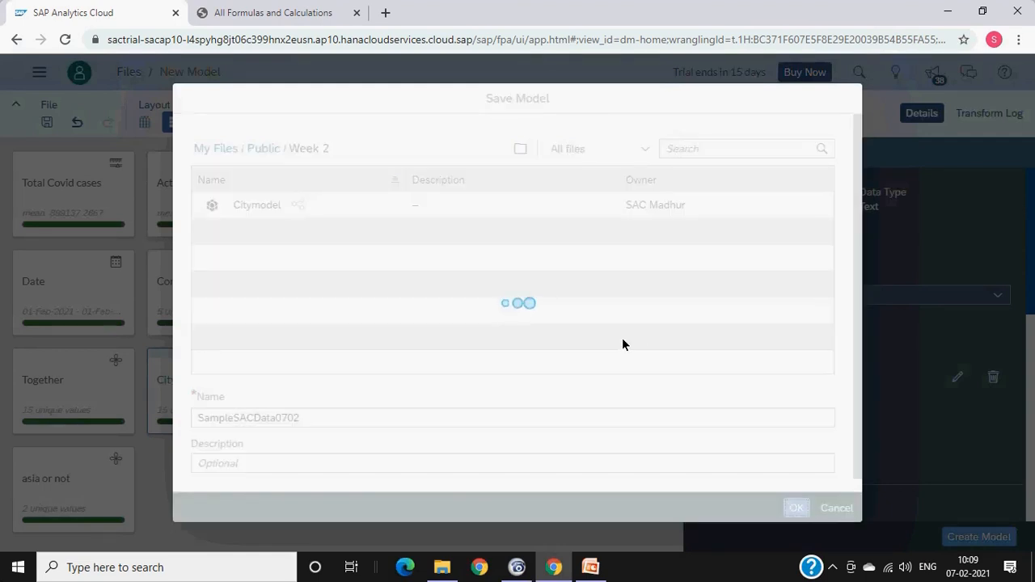